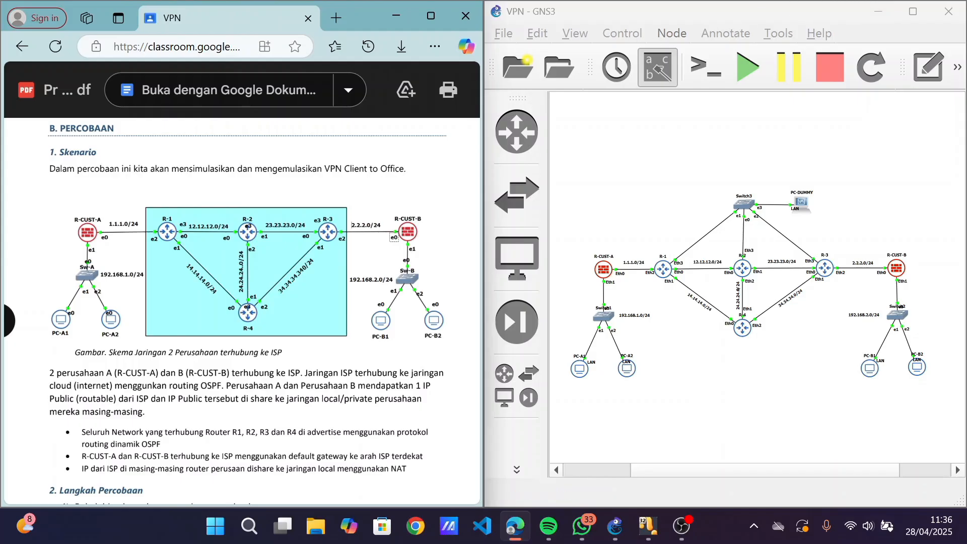
# Scroll the lab PDF from the title and network diagram down to '2. Langkah Percobaan'.
pyautogui.scroll(5, 247, 312)
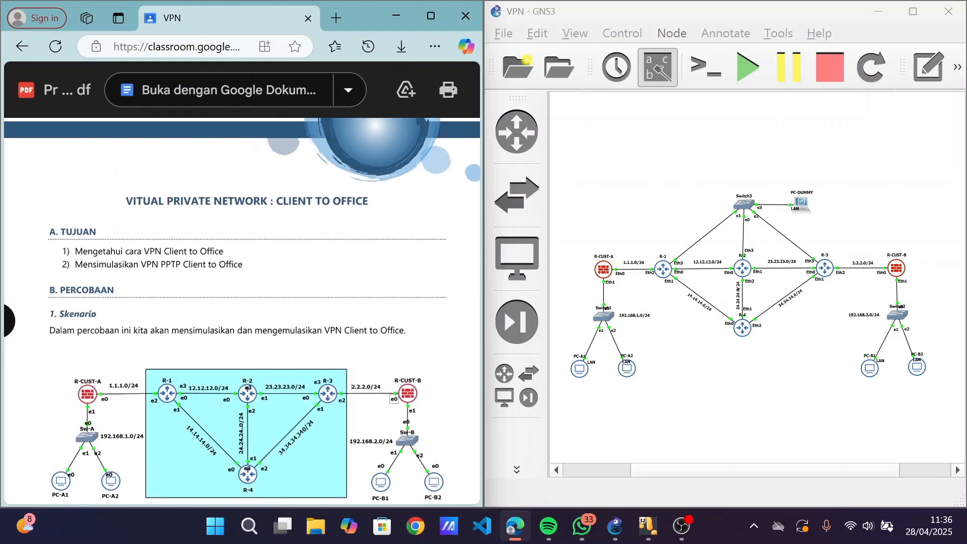
pyautogui.scroll(-1, 242, 313)
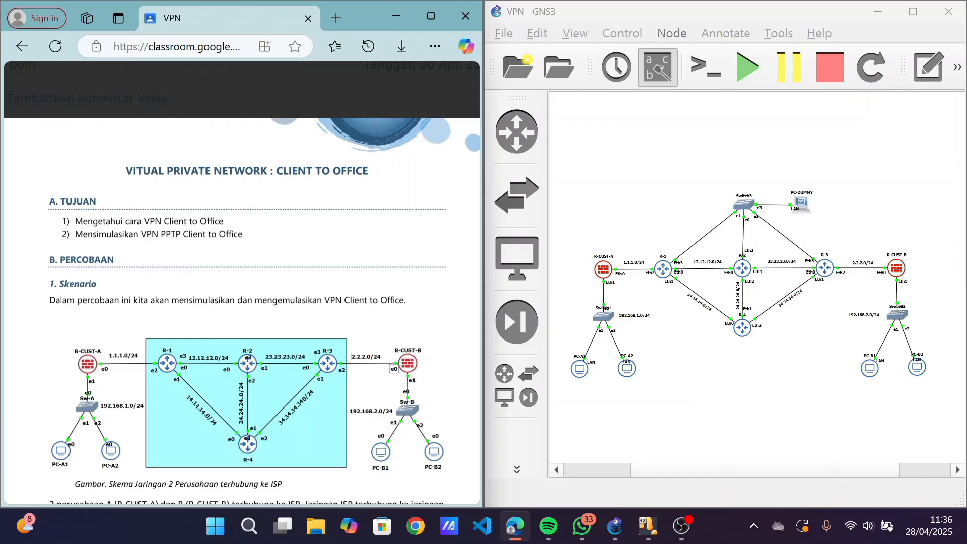
pyautogui.scroll(-2, 241, 312)
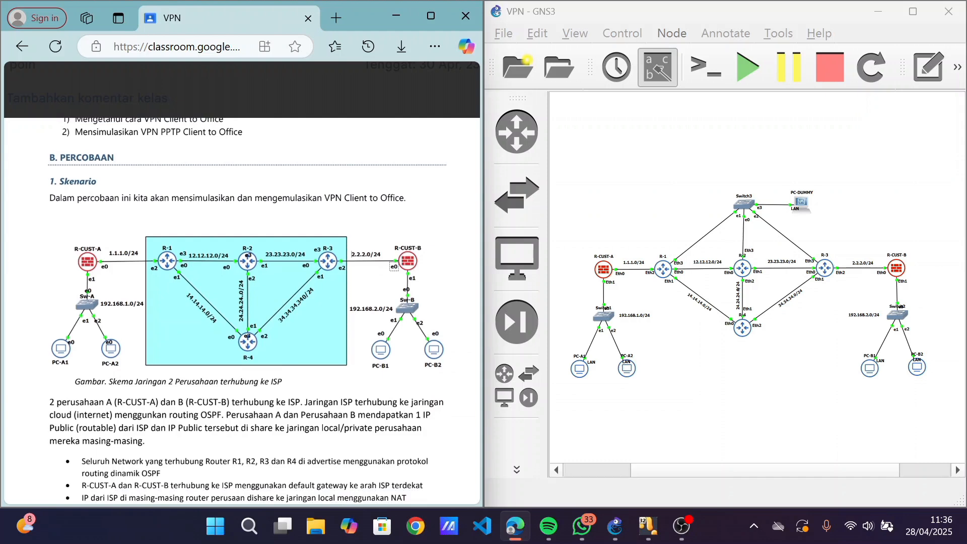
pyautogui.scroll(-1, 242, 312)
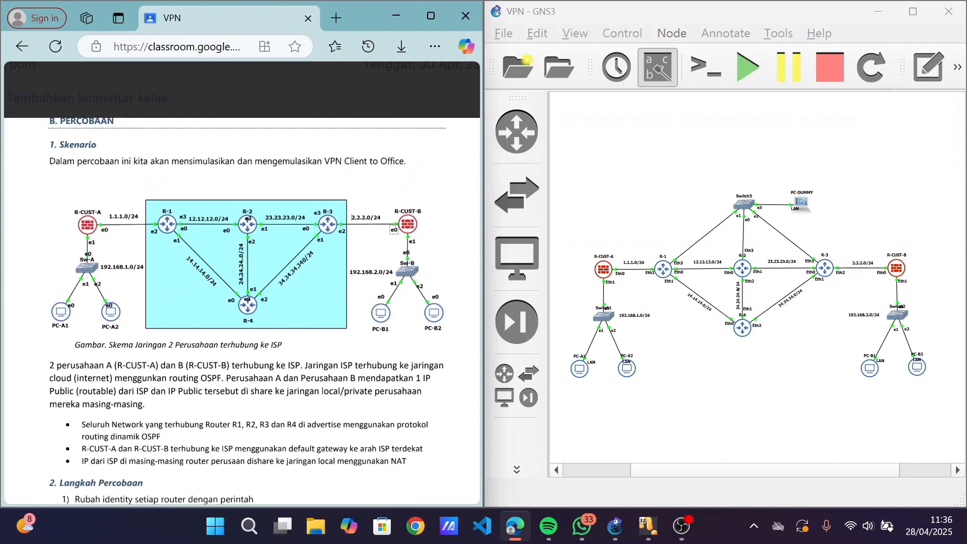
pyautogui.scroll(1, 242, 312)
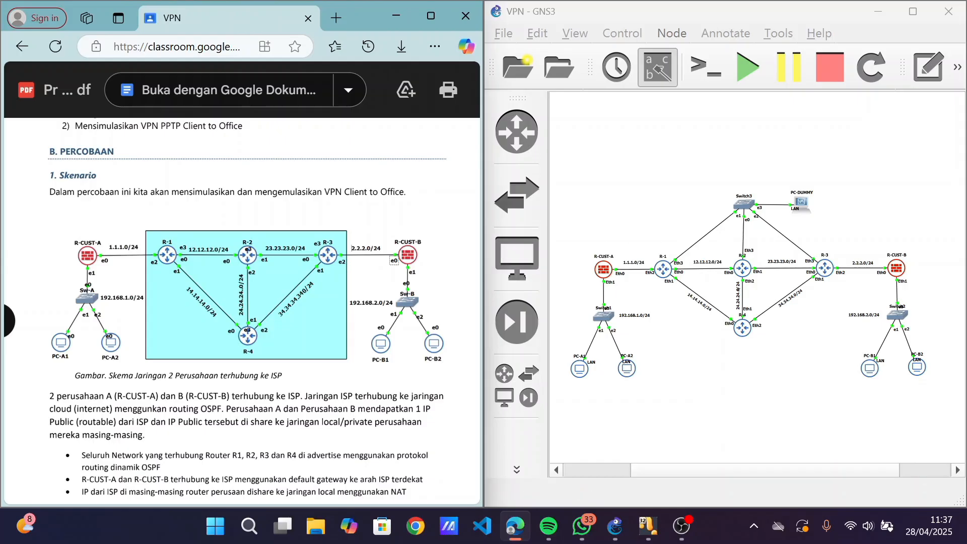
pyautogui.scroll(-5, 242, 303)
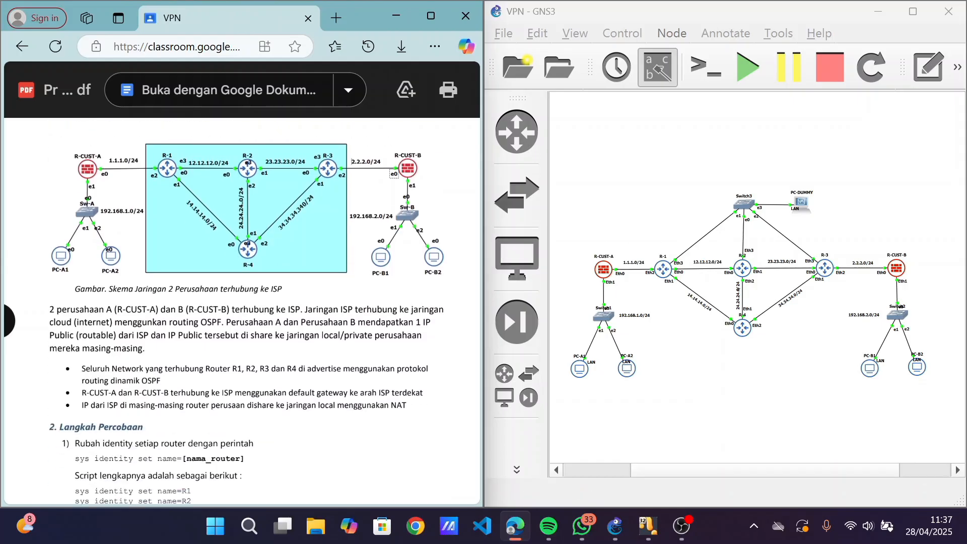
pyautogui.scroll(-10, 242, 313)
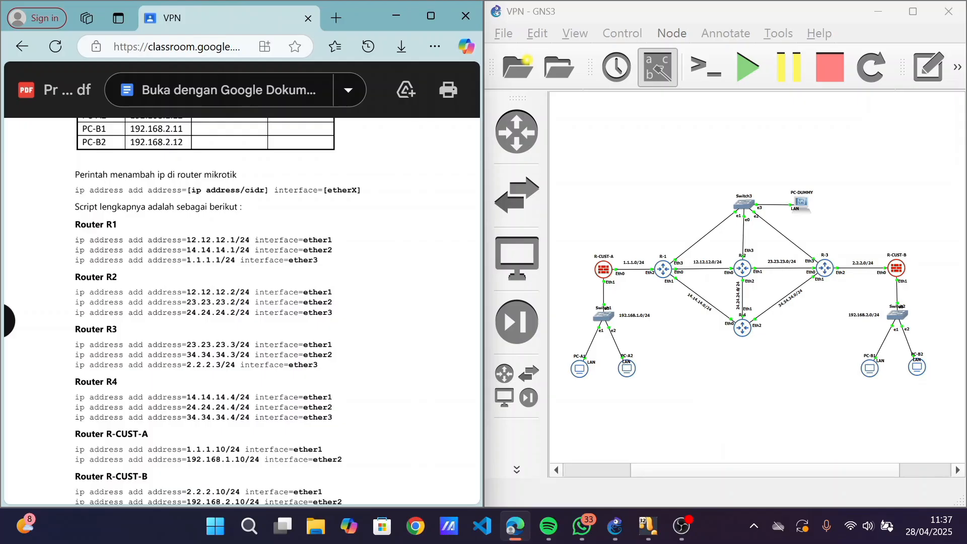
# Scroll past the IP address scripts to the top, then down to step 1's sys identity script.
pyautogui.scroll(4, 242, 313)
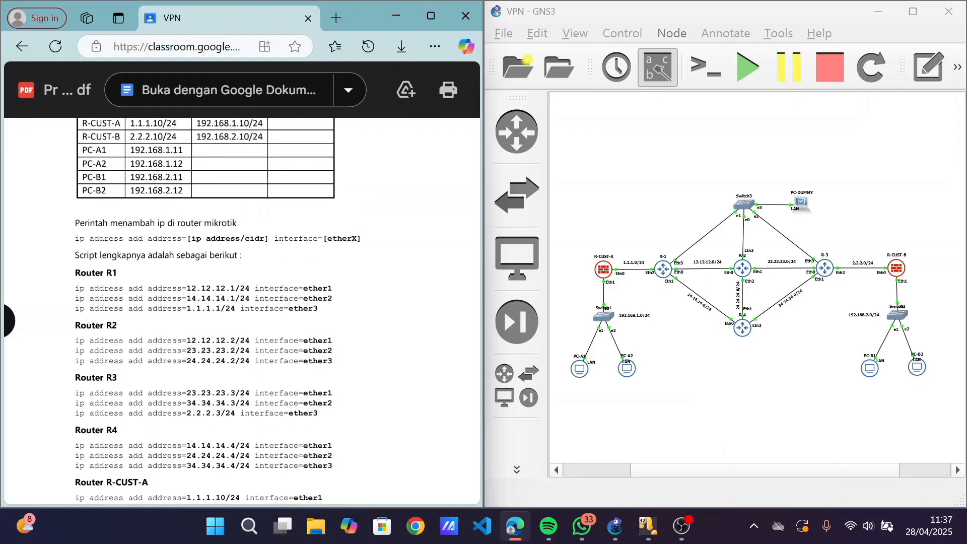
pyautogui.scroll(9, 241, 312)
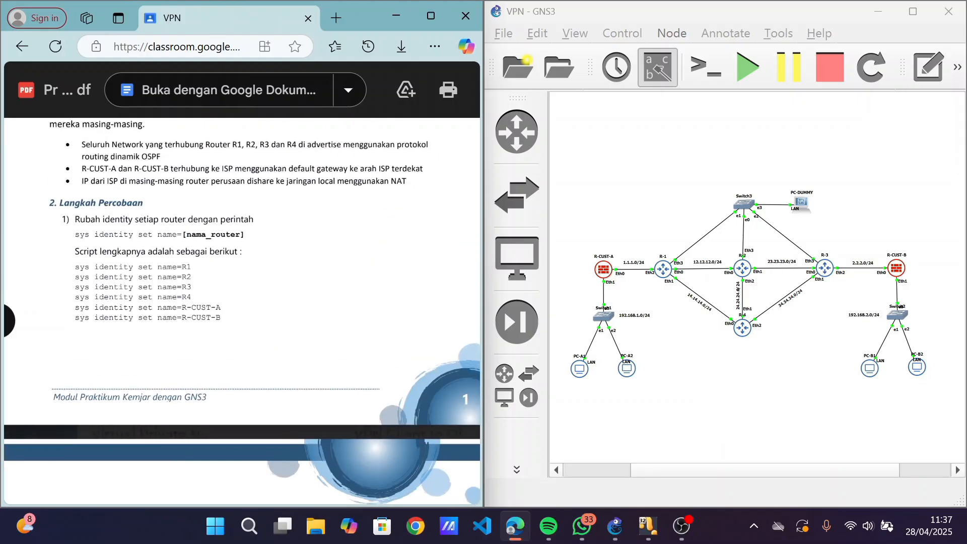
pyautogui.scroll(5, 242, 312)
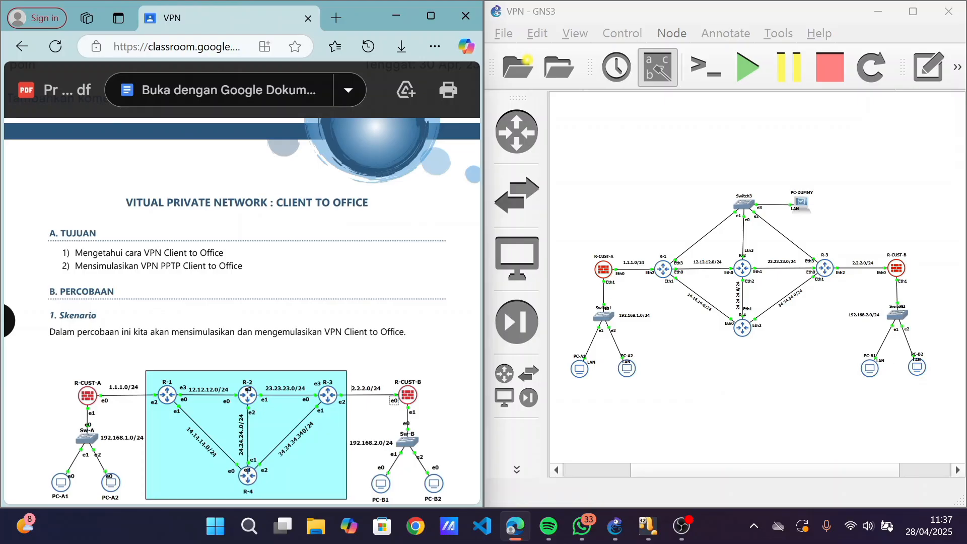
pyautogui.scroll(-5, 241, 312)
pyautogui.scroll(-3, 242, 312)
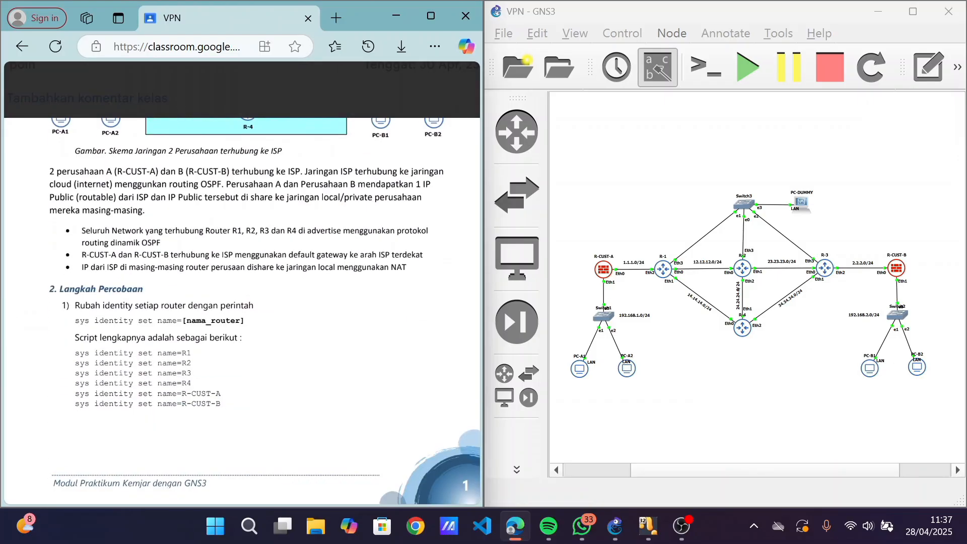
pyautogui.scroll(-1, 242, 313)
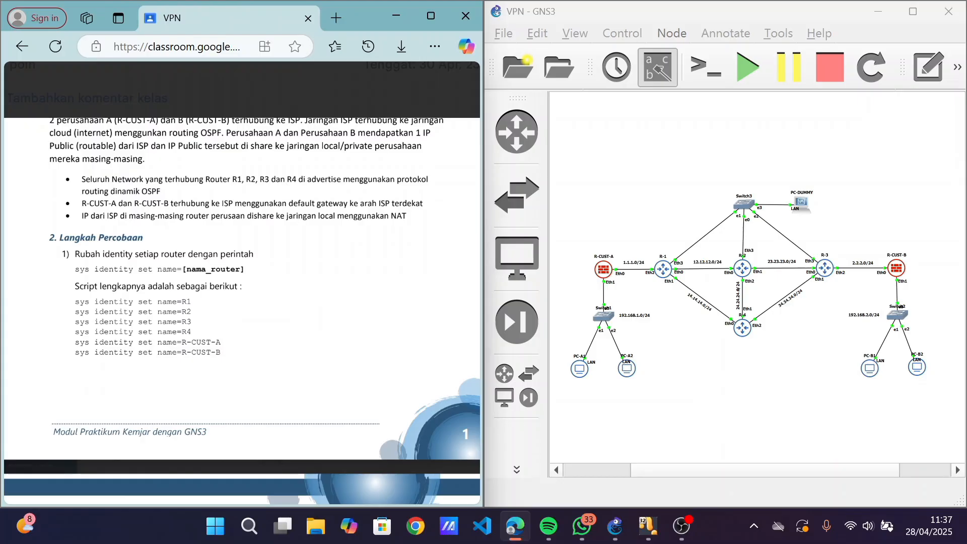
pyautogui.scroll(-1, 241, 312)
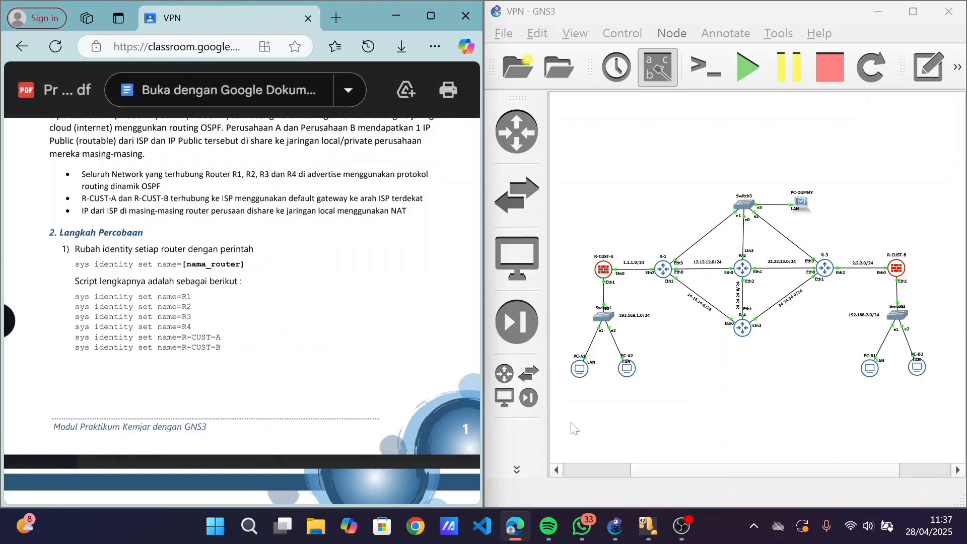
pyautogui.moveTo(644, 527)
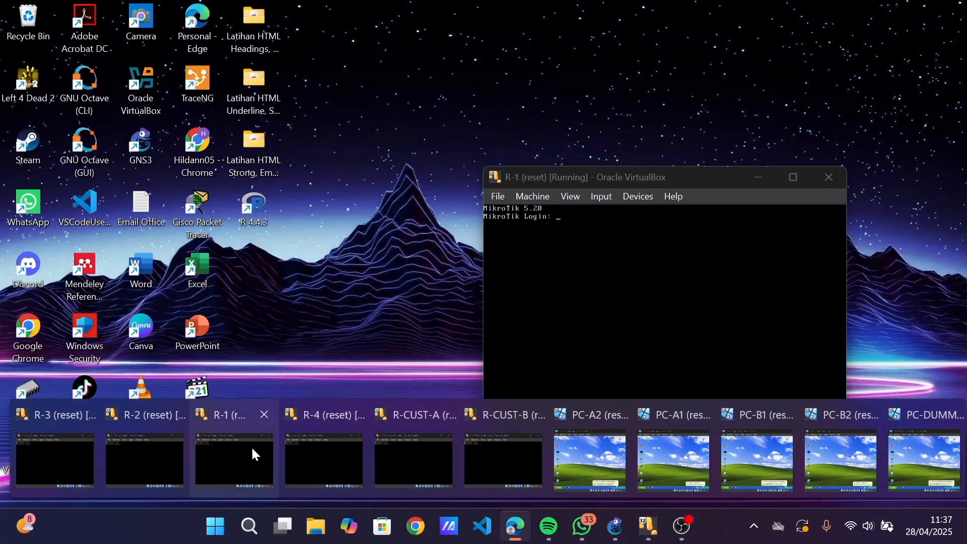
# Log in to the R-1 console as admin and run 'sys identity set name=R1'.
pyautogui.click(251, 445)
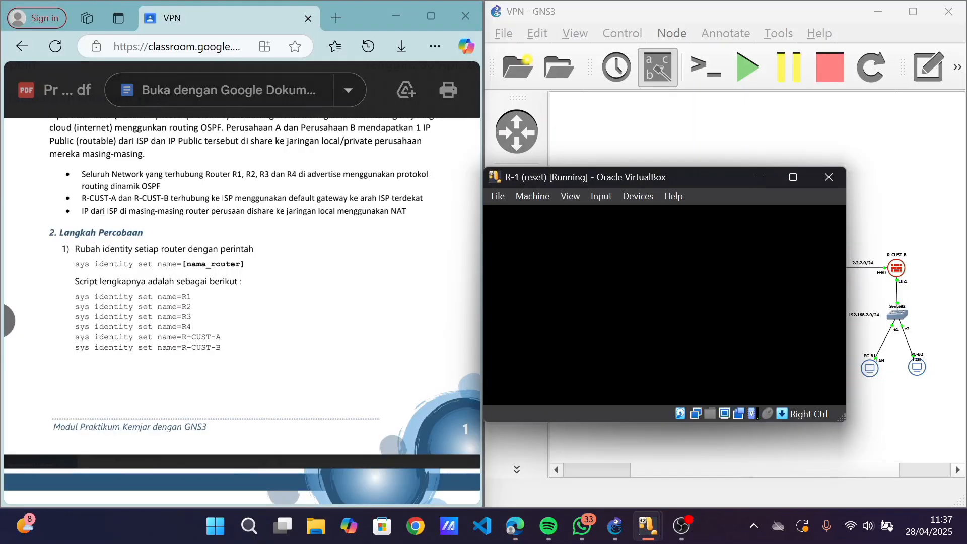
pyautogui.click(621, 248)
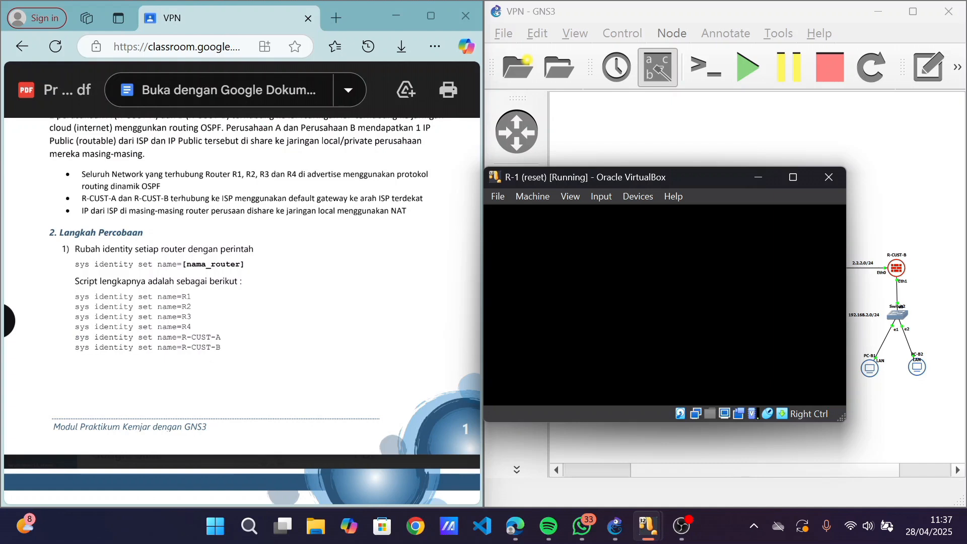
pyautogui.write('admin')
pyautogui.press('Return')
pyautogui.press('Return')
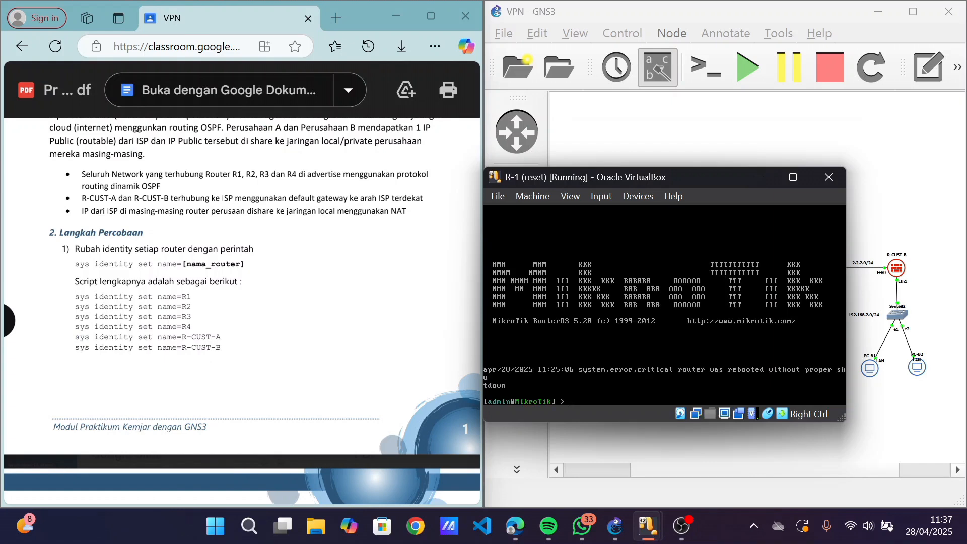
pyautogui.write('sys identity set name=R1')
pyautogui.press('Return')
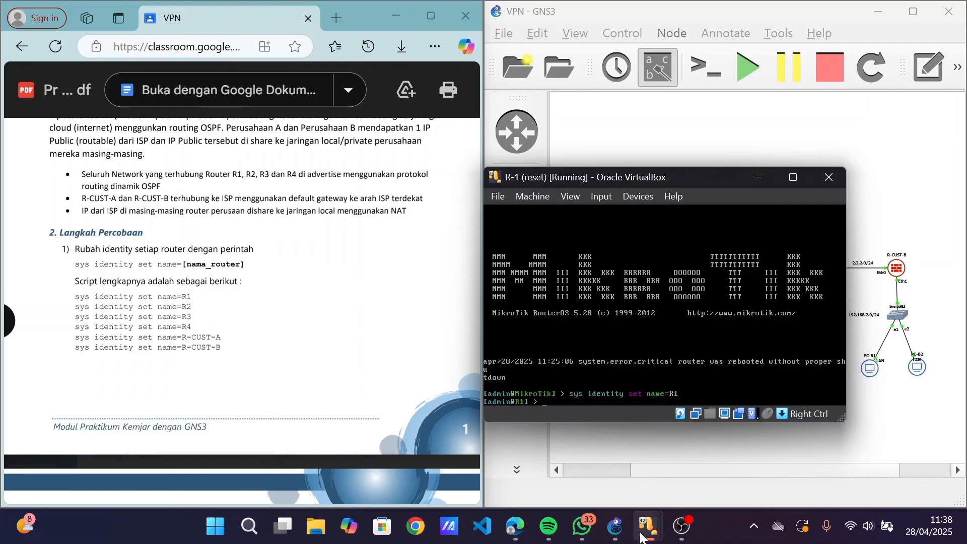
pyautogui.moveTo(642, 536)
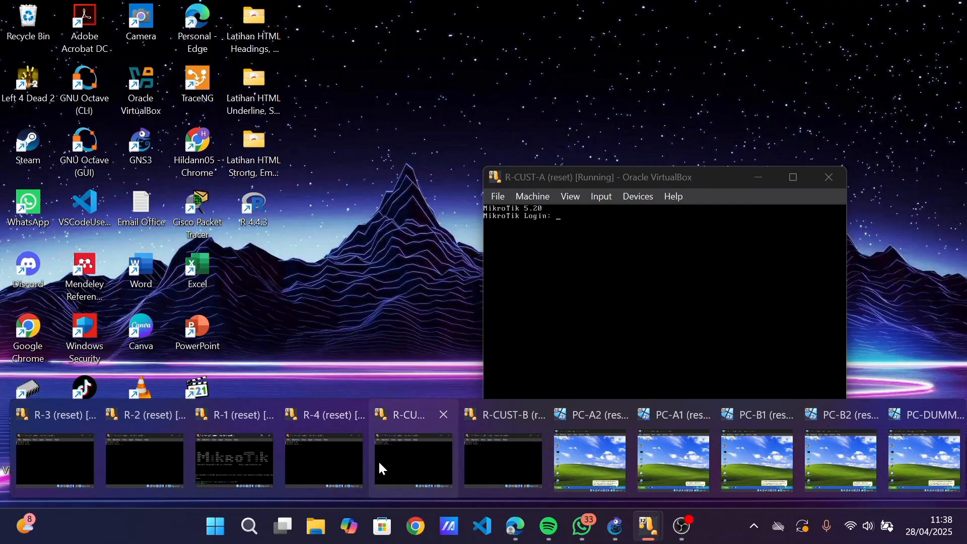
# Log in to the R-2 console as admin and rename the router R2.
pyautogui.click(164, 453)
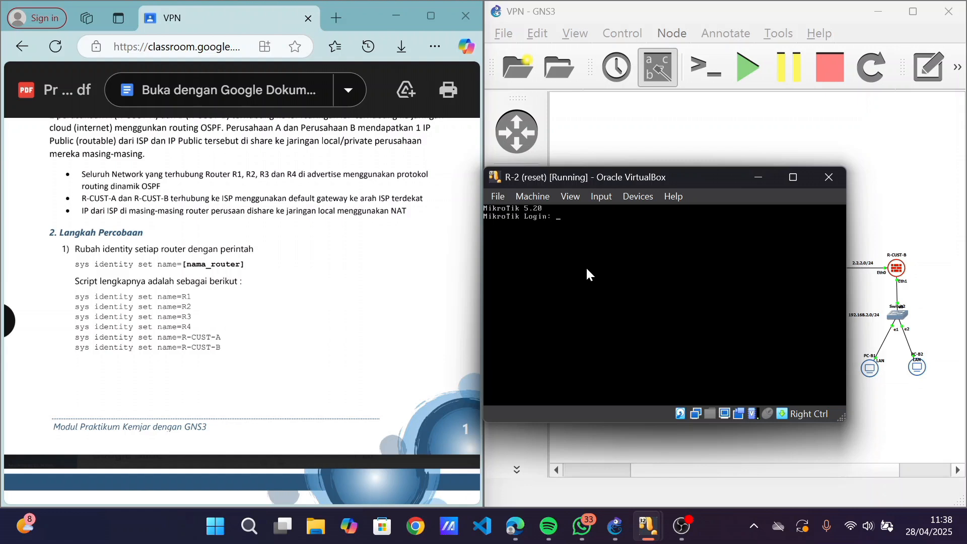
pyautogui.write('admin')
pyautogui.press('Return')
pyautogui.press('Return')
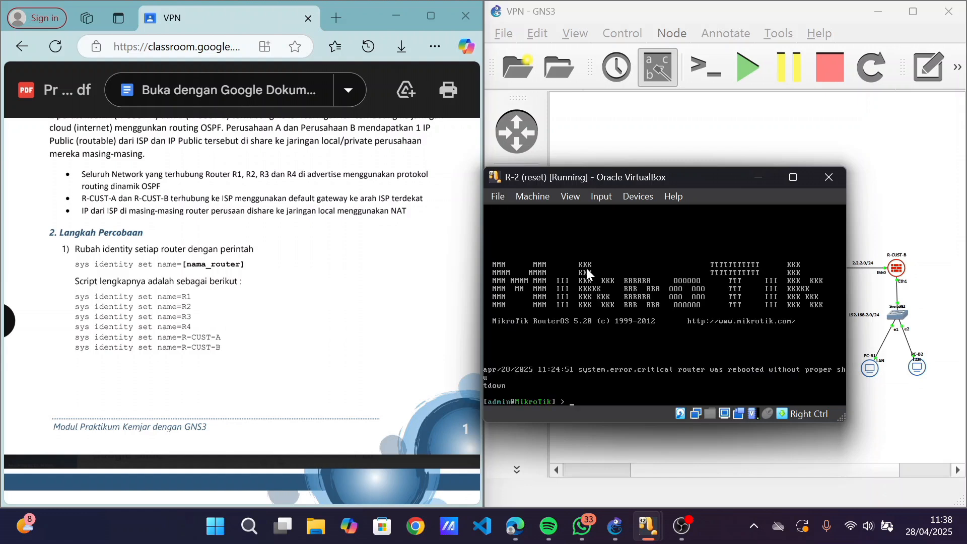
pyautogui.write('sys identity set name=R2')
pyautogui.press('Return')
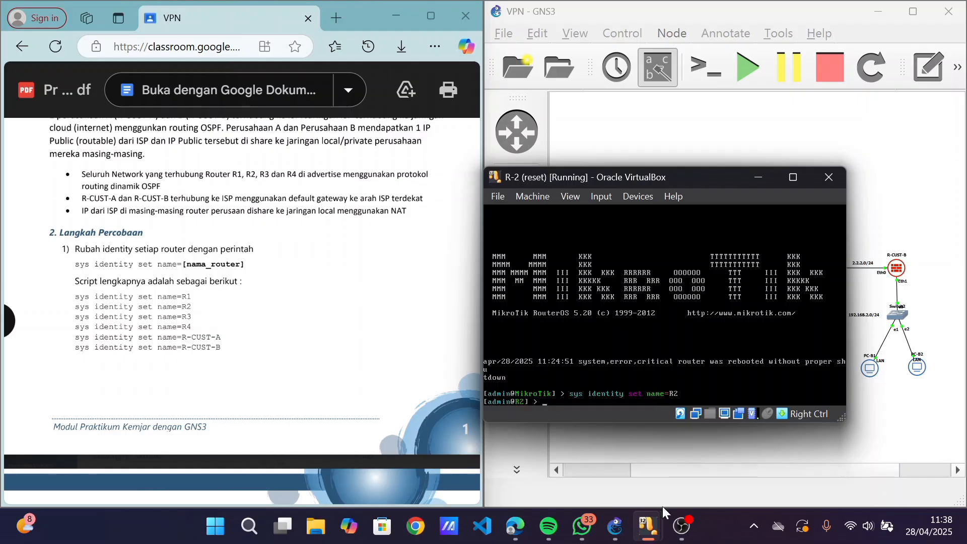
# Switch to the R-3 console, log in as admin and set its identity to R3.
pyautogui.click(649, 526)
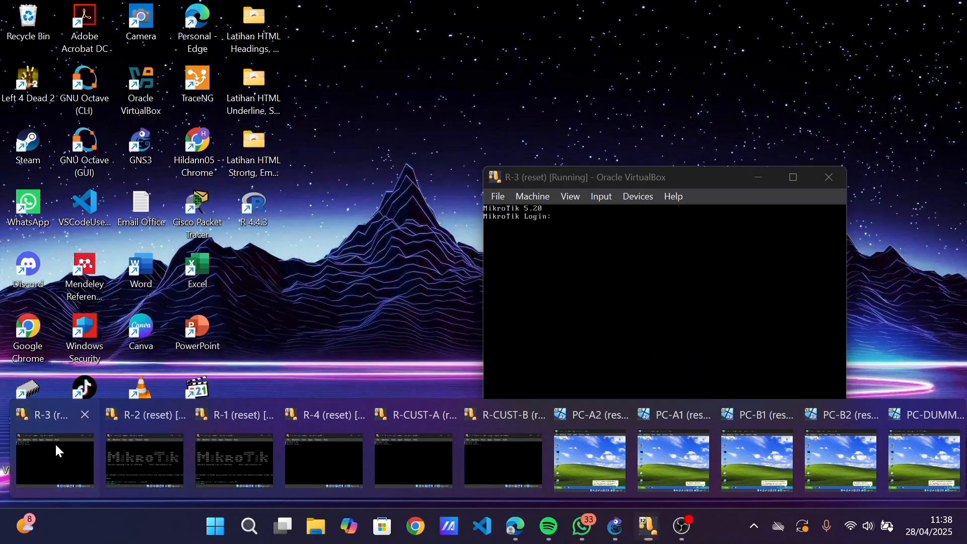
pyautogui.click(55, 453)
pyautogui.click(515, 313)
pyautogui.write('admin')
pyautogui.press('Return')
pyautogui.press('Return')
pyautogui.write('s')
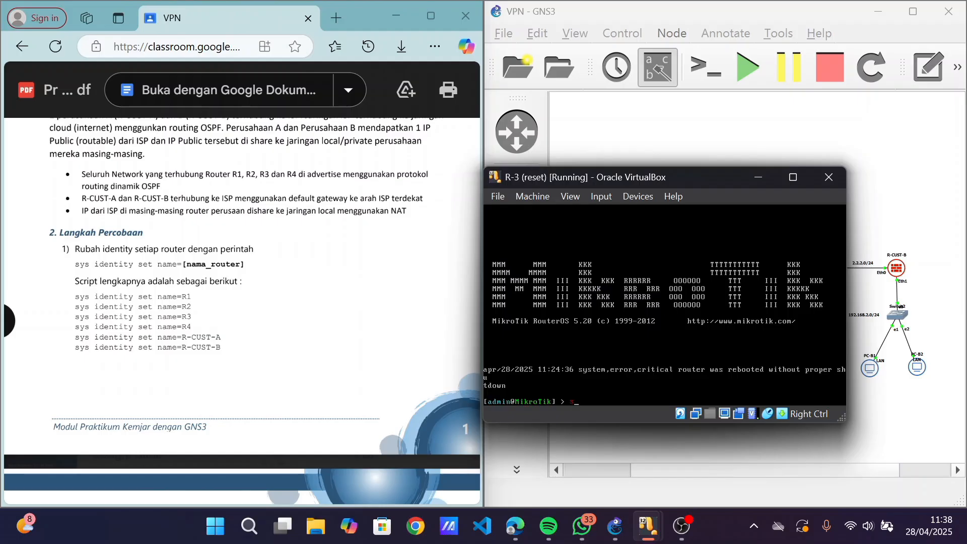
pyautogui.write('ys identit')
pyautogui.write('y sr')
pyautogui.write('name')
pyautogui.write('=R3')
pyautogui.press('Return')
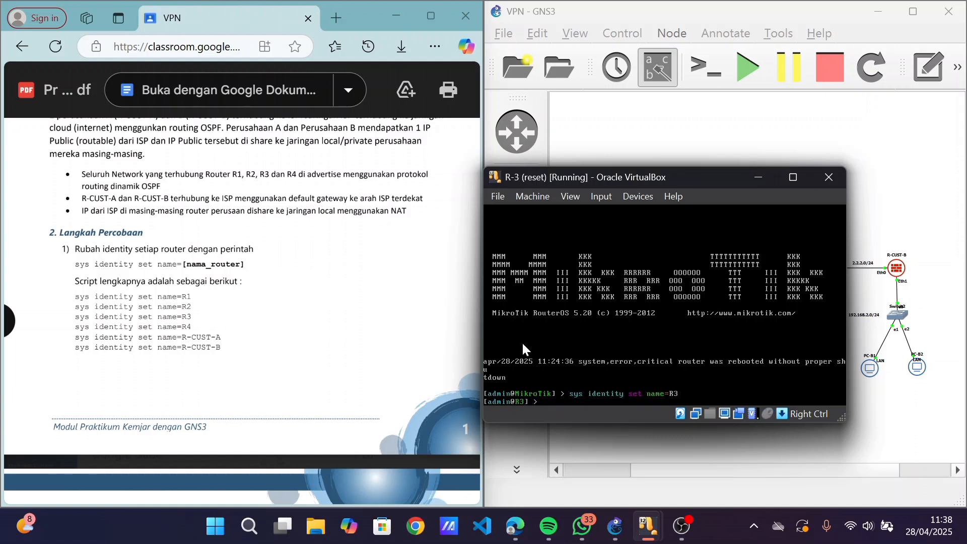
# Log in to the R-4 console as admin and rename the router R4.
pyautogui.moveTo(655, 535)
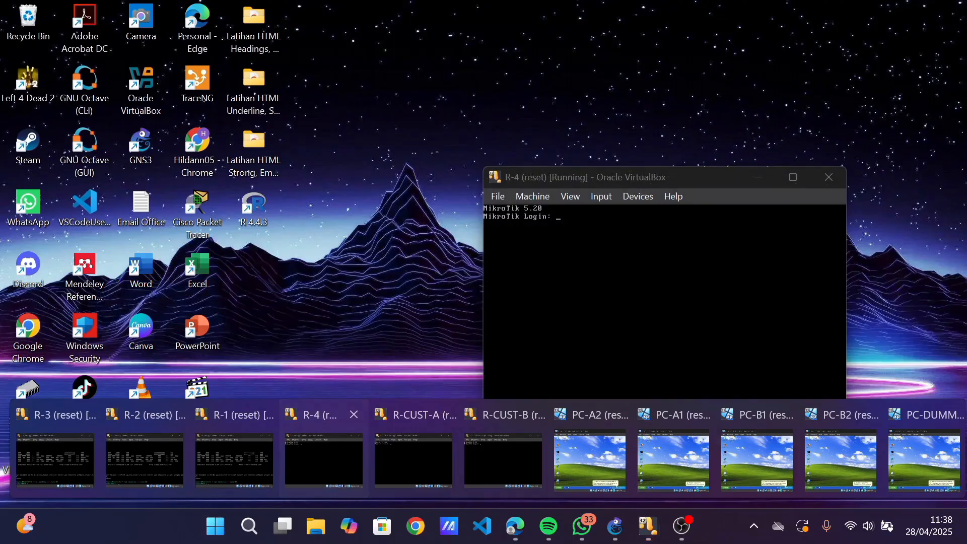
pyautogui.click(324, 456)
pyautogui.write('admin')
pyautogui.press('Return')
pyautogui.press('Return')
pyautogui.write('sys identity set name=R')
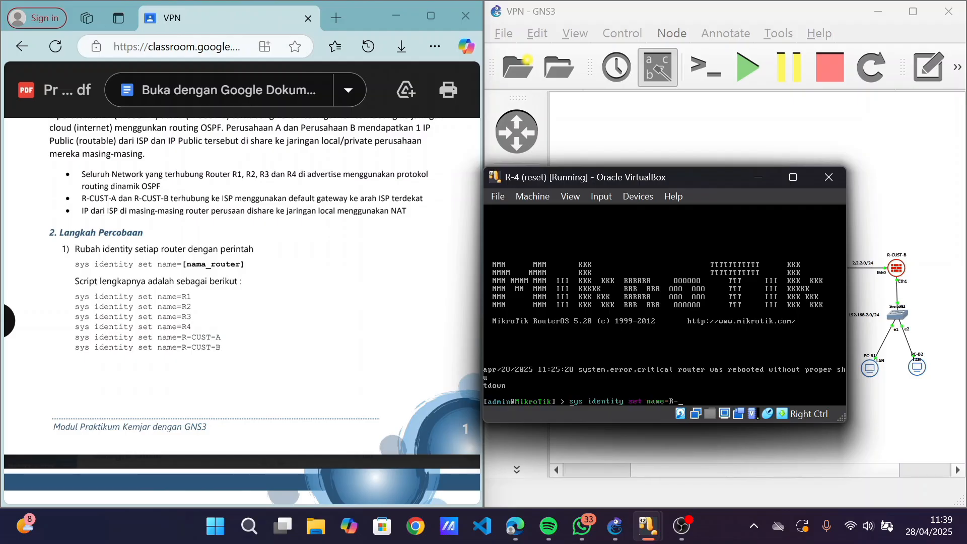
pyautogui.write('4')
pyautogui.press('Return')
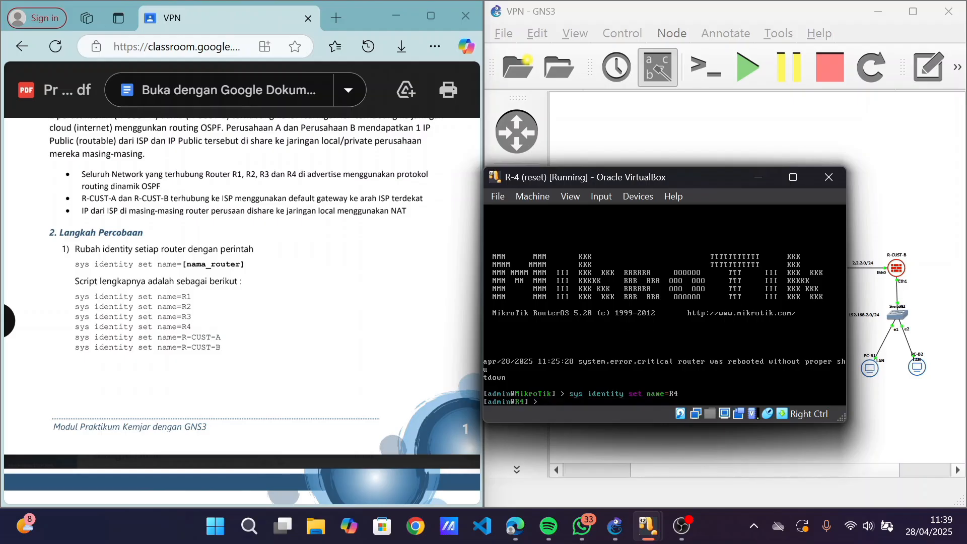
# Switch to the R-CUST-A console, log in as admin and set its identity to R-CUST-A.
pyautogui.click(648, 525)
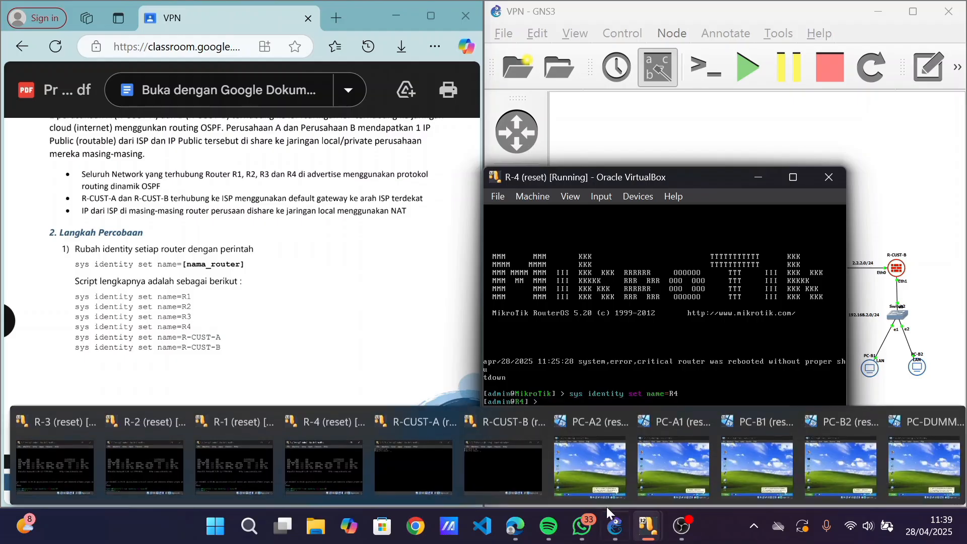
pyautogui.click(439, 441)
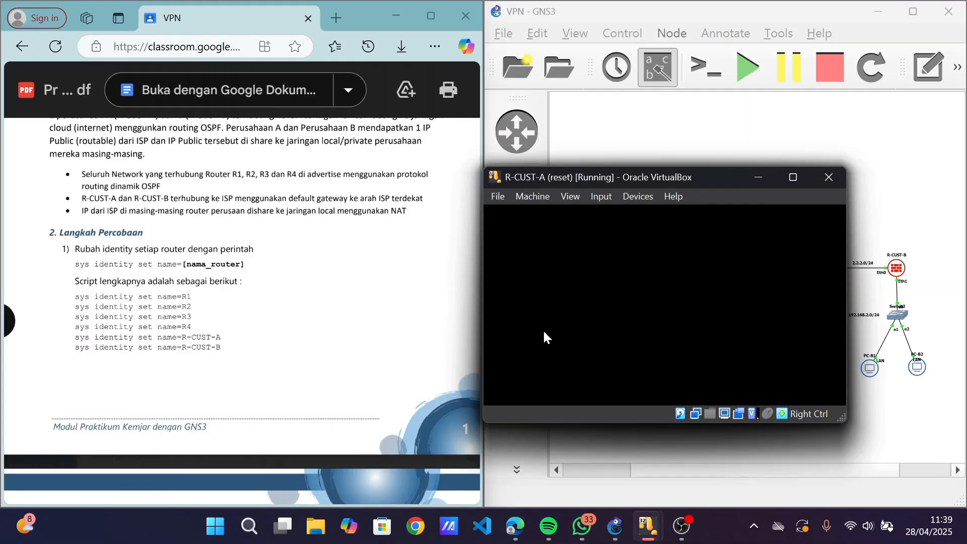
pyautogui.write('admin')
pyautogui.press('Return')
pyautogui.press('Return')
pyautogui.write('sys ide')
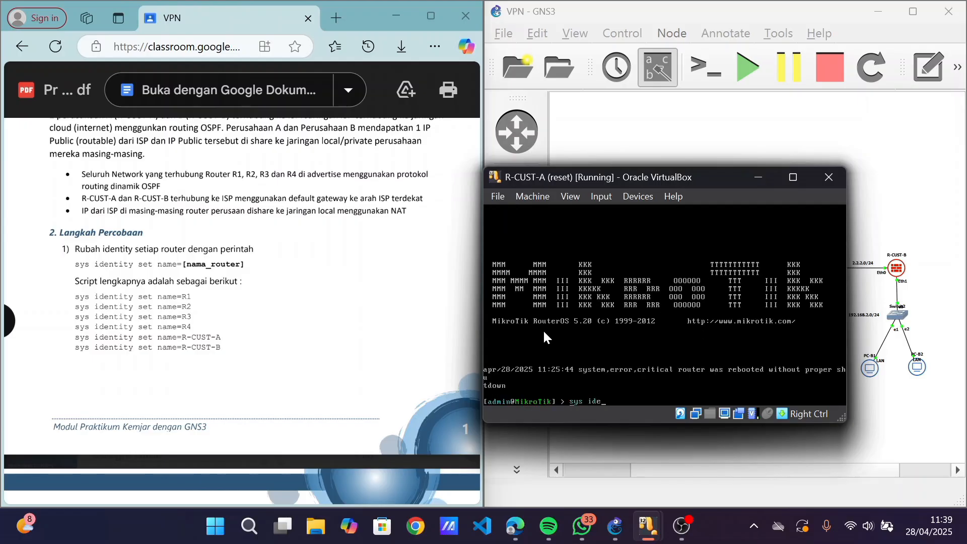
pyautogui.write('ntity set name=')
pyautogui.write('R-S')
pyautogui.write('US')
pyautogui.write('T-A')
pyautogui.press('Return')
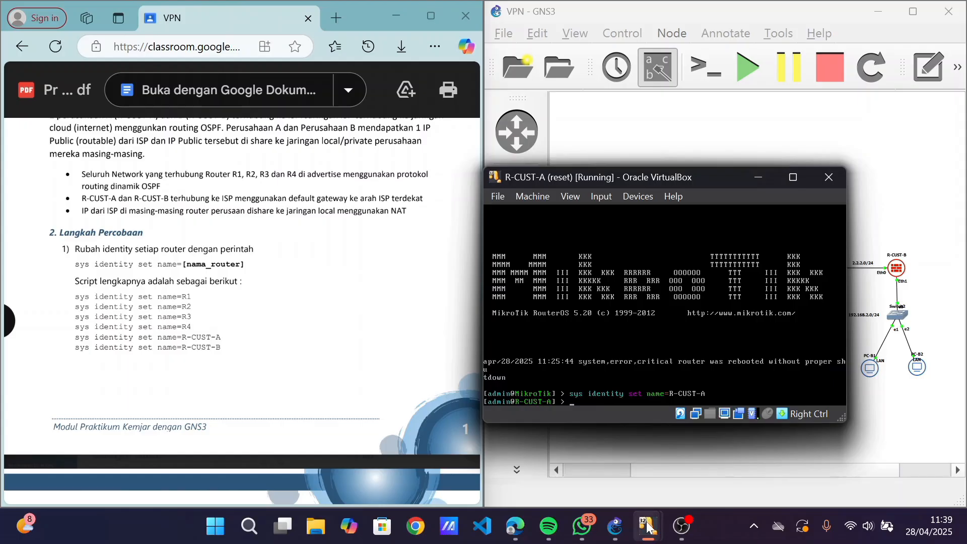
# Log in to R-CUST-B, rename it R-CUST-B, then bring the R-CUST-A console back.
pyautogui.moveTo(648, 524)
pyautogui.click(494, 441)
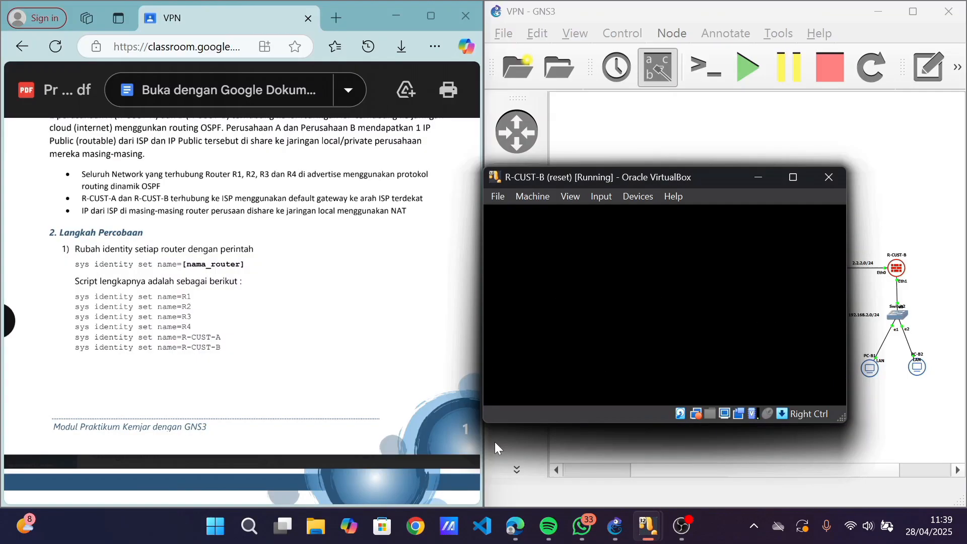
pyautogui.click(563, 358)
pyautogui.write('admin')
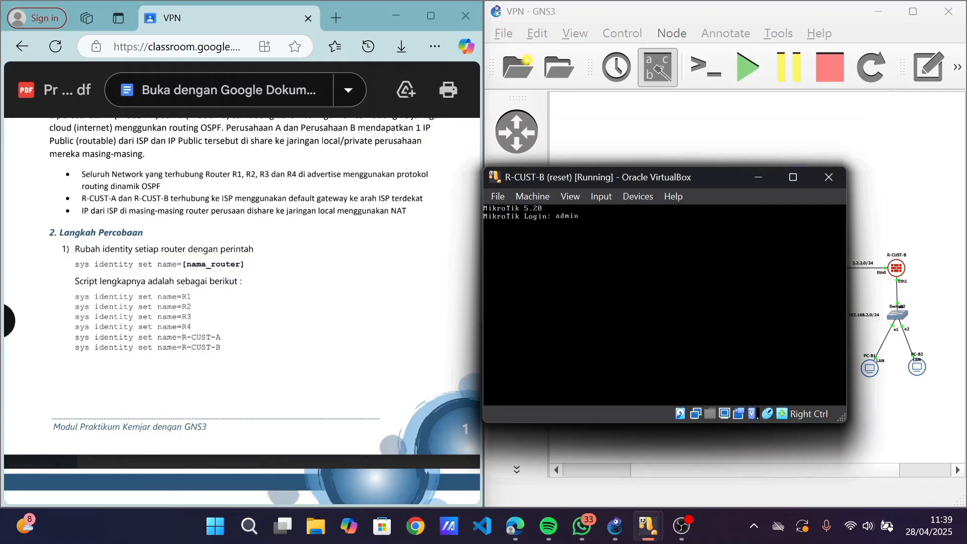
pyautogui.press('Return')
pyautogui.press('Return')
pyautogui.write('sys')
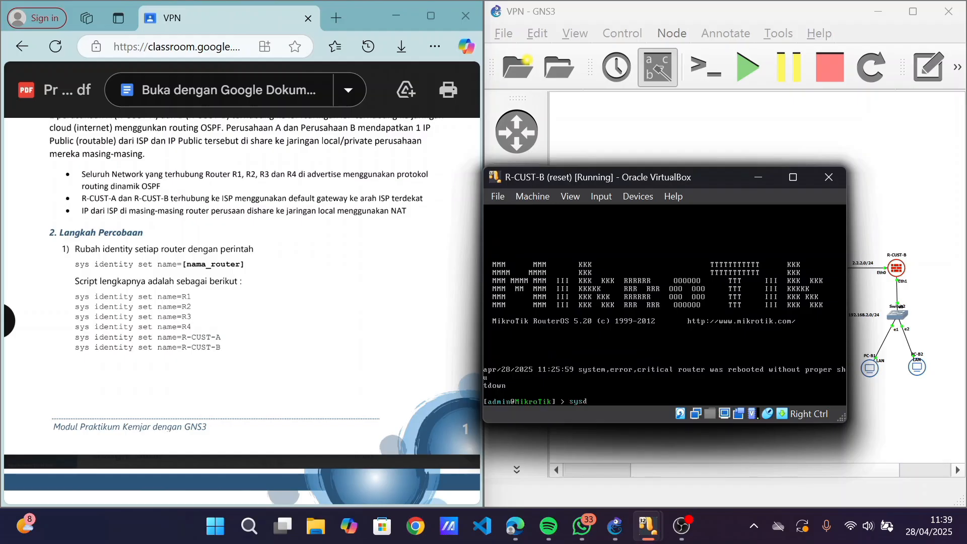
pyautogui.write(' identity set name=R-CUST-B')
pyautogui.press('Return')
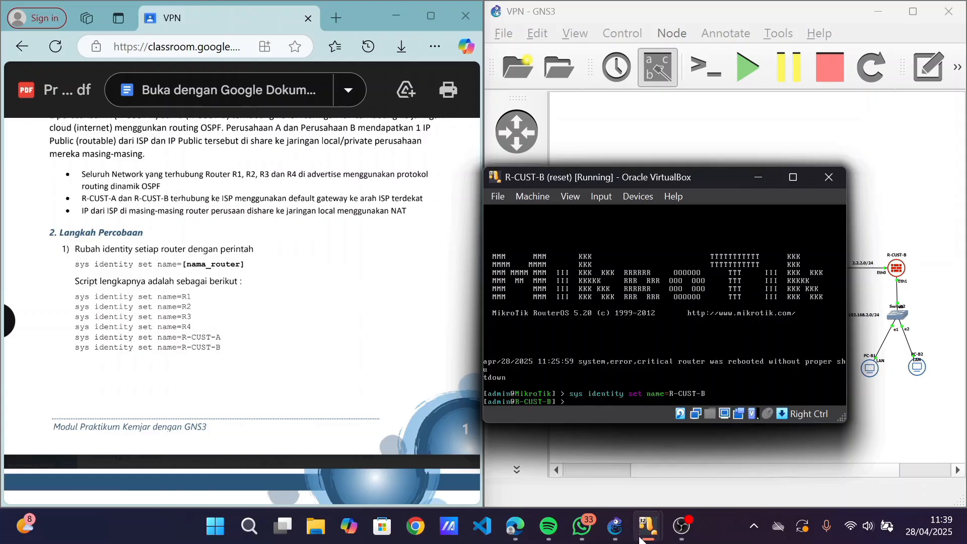
pyautogui.moveTo(649, 527)
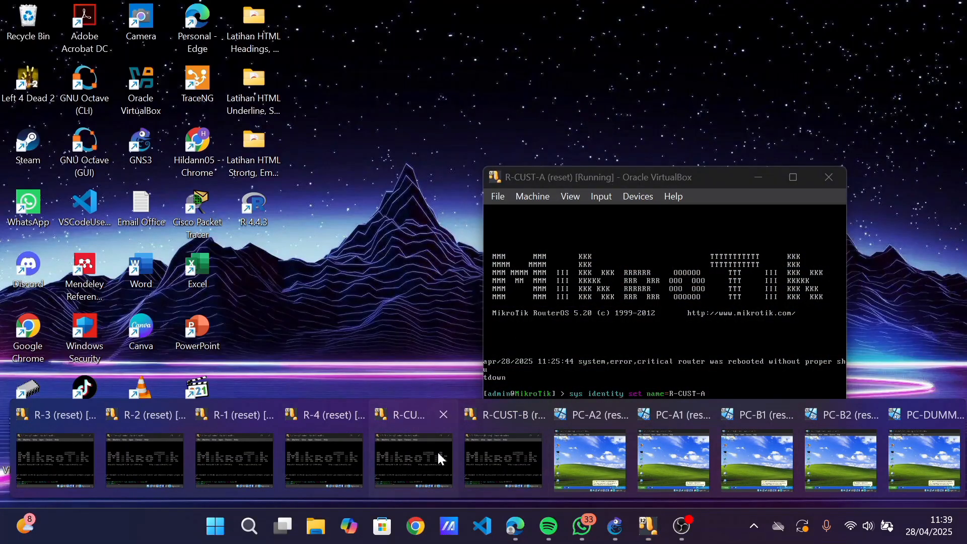
pyautogui.click(438, 452)
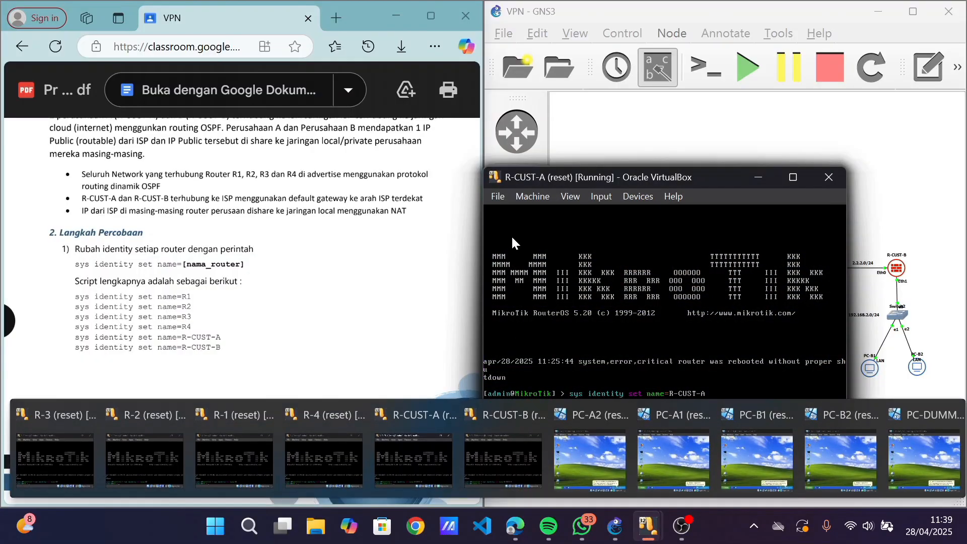
# Scroll the PDF to the step 2 IP address table and router scripts.
pyautogui.scroll(-6, 242, 310)
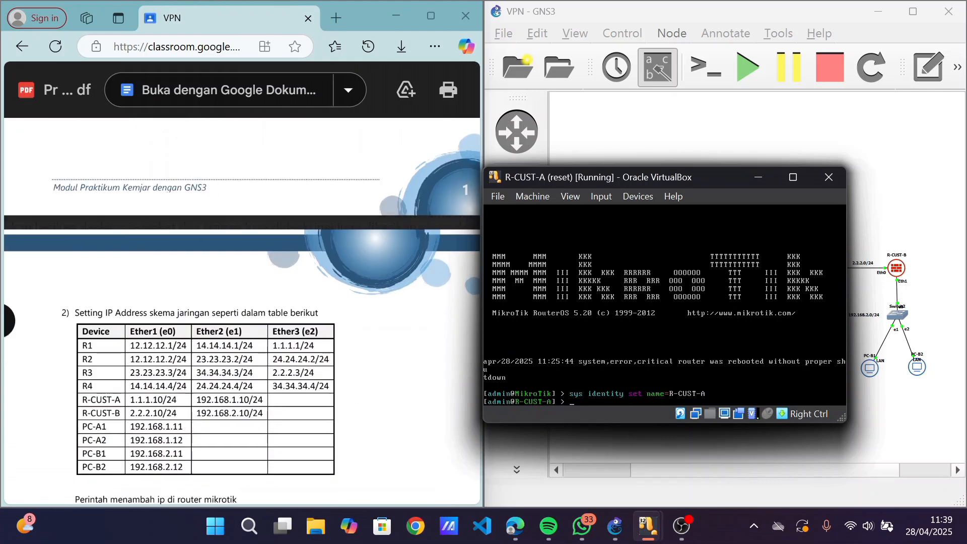
pyautogui.scroll(-2, 242, 310)
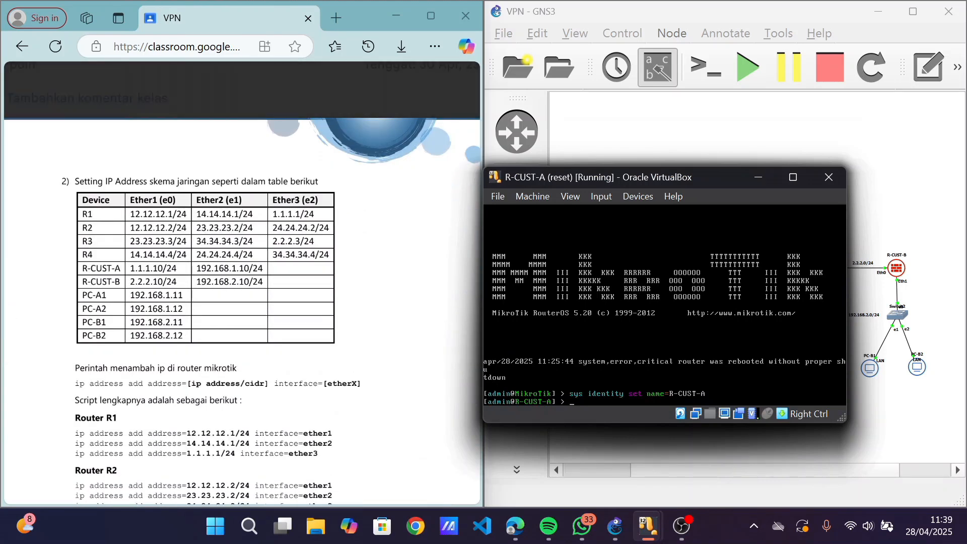
pyautogui.scroll(-1, 242, 302)
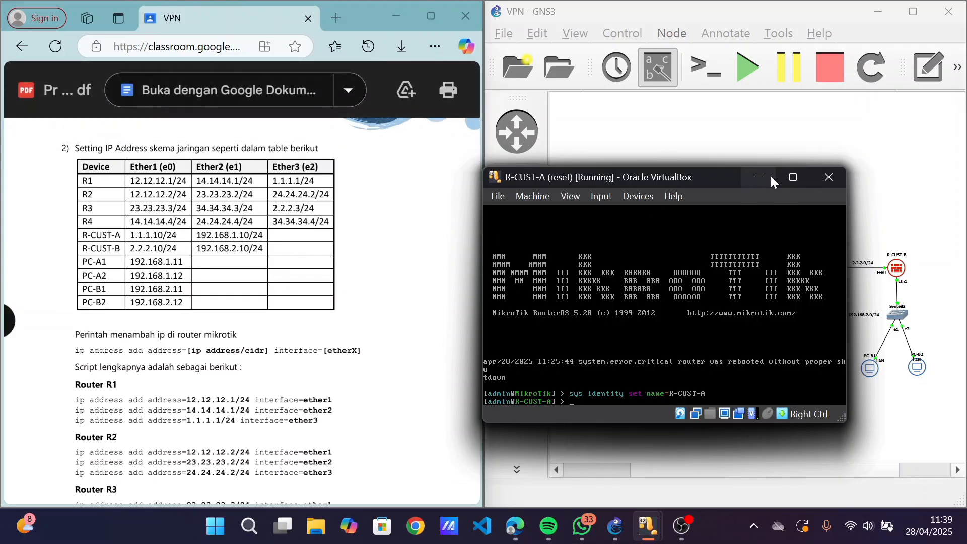
# Minimize every router console window to reveal the GNS3 topology.
pyautogui.click(771, 177)
pyautogui.click(771, 178)
pyautogui.click(771, 178)
pyautogui.click(772, 178)
pyautogui.click(772, 177)
pyautogui.click(771, 177)
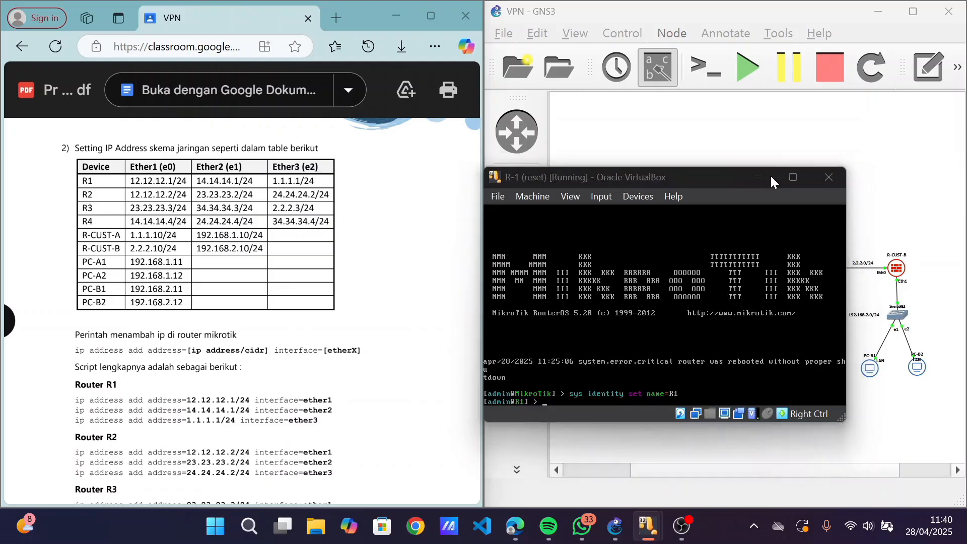
pyautogui.click(772, 178)
pyautogui.moveTo(649, 527)
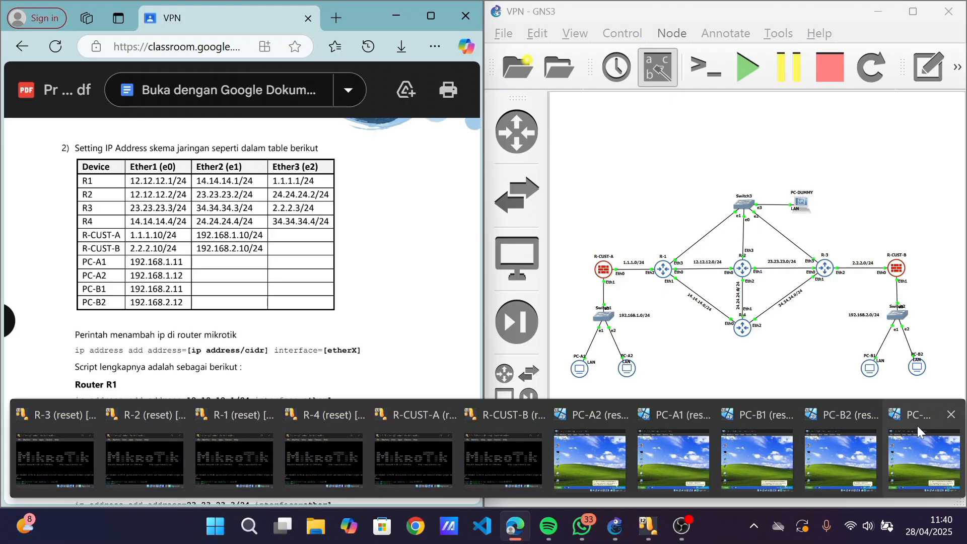
# Launch WinBox on PC-DUMMY and connect to router R1 from the neighbor list.
pyautogui.click(922, 432)
pyautogui.doubleClick(456, 406)
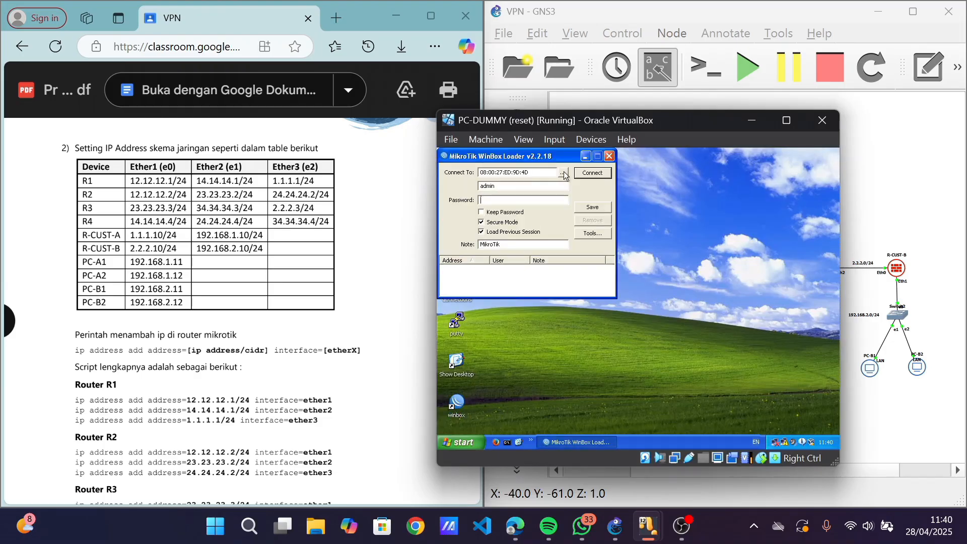
pyautogui.click(563, 173)
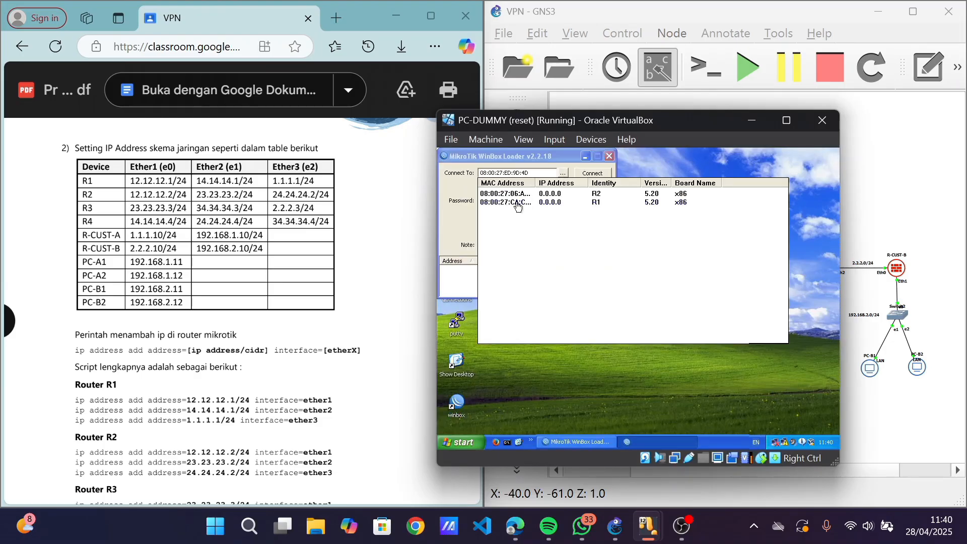
pyautogui.click(515, 202)
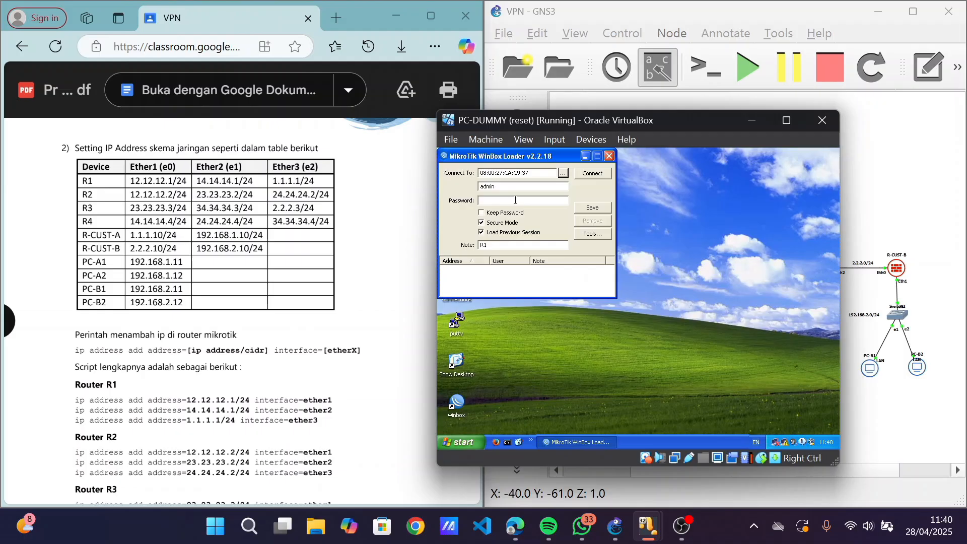
pyautogui.click(588, 173)
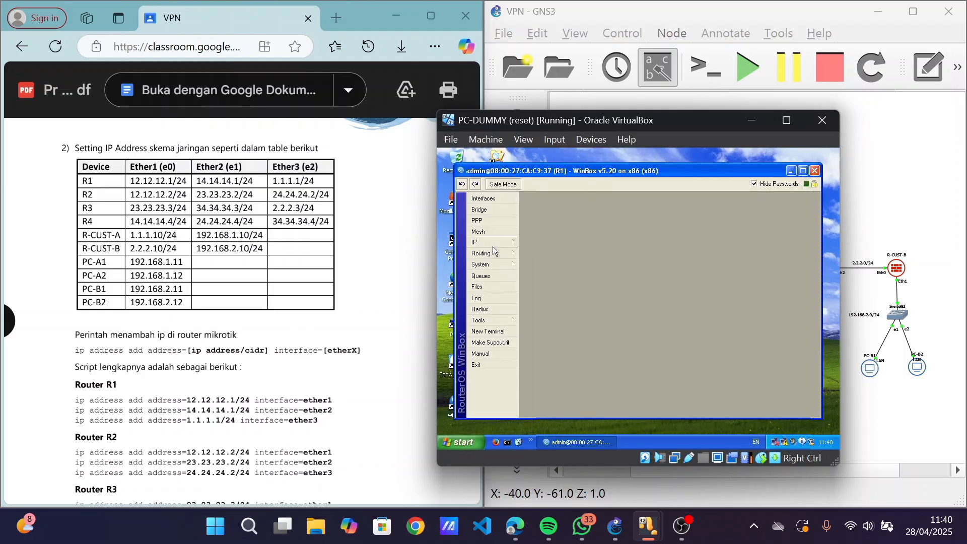
# Open R1's IP address list and delete the old 192.168.1.x address.
pyautogui.click(493, 242)
pyautogui.click(530, 218)
pyautogui.click(510, 236)
pyautogui.click(510, 240)
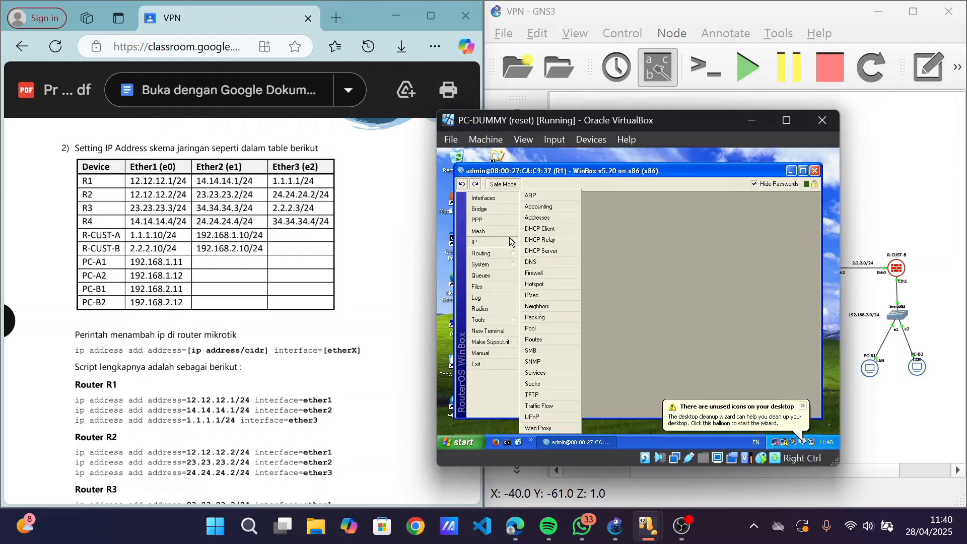
pyautogui.click(535, 226)
pyautogui.click(626, 258)
pyautogui.click(606, 238)
# Add 12.12.12.1/24 on ether1 and 14.14.14.1/24 on ether2.
pyautogui.click(593, 238)
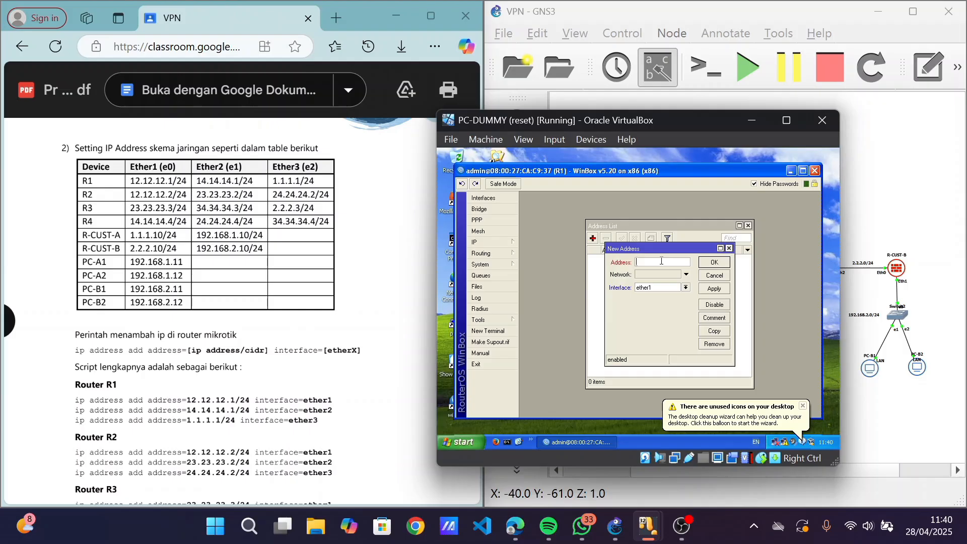
pyautogui.write('12.12.12.1/24')
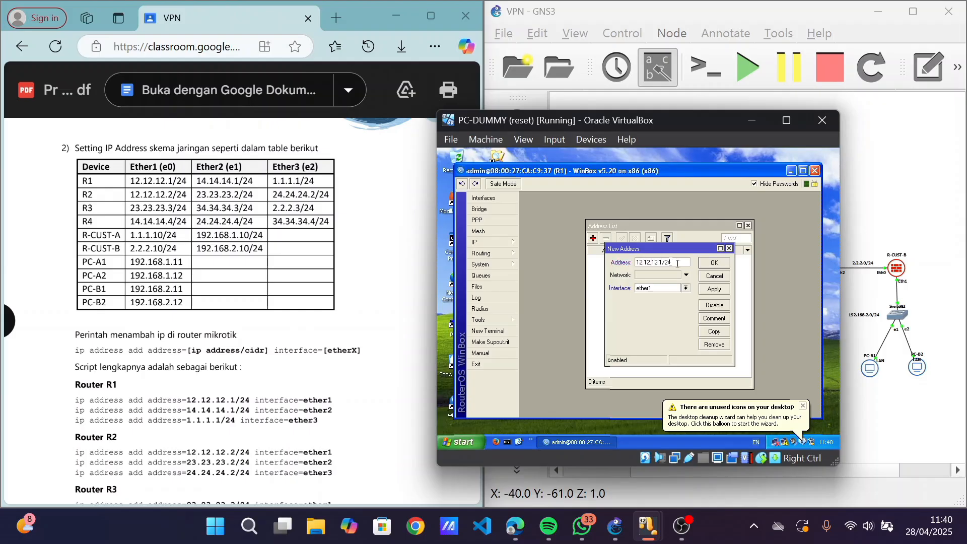
pyautogui.press('Return')
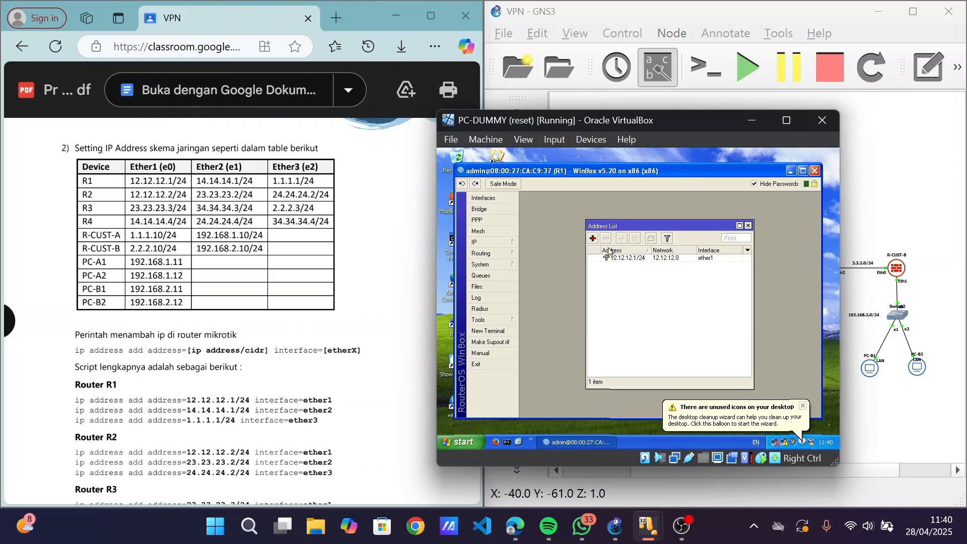
pyautogui.click(593, 239)
pyautogui.write('14.14.14.1/24')
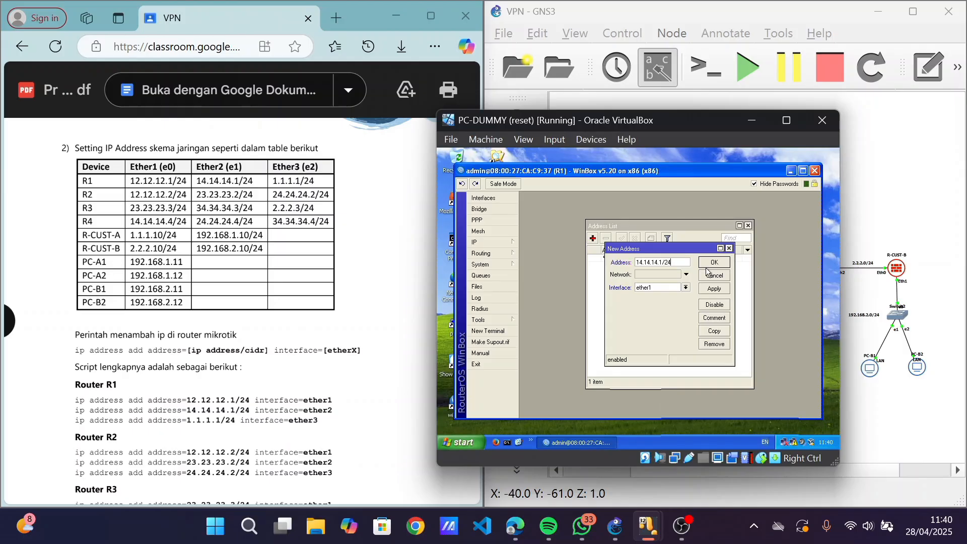
pyautogui.click(686, 288)
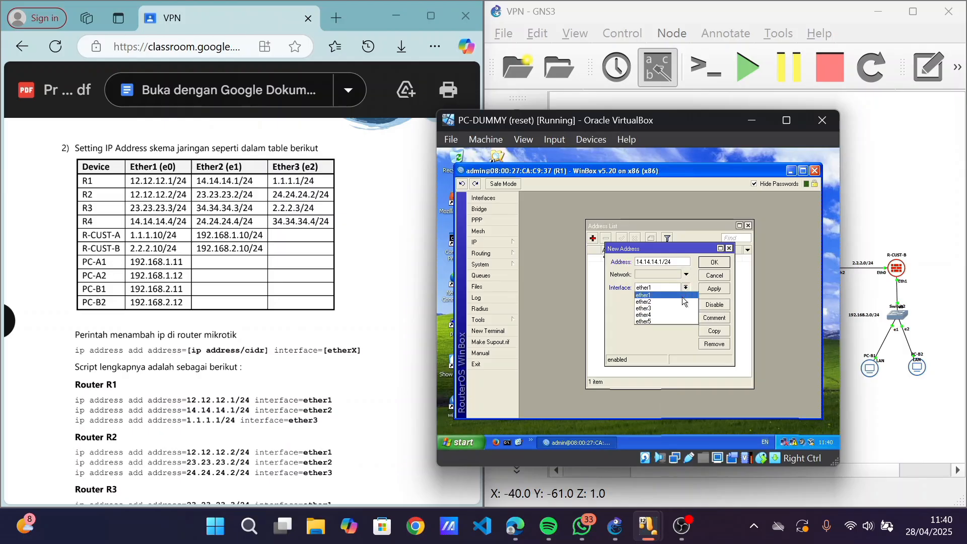
pyautogui.click(681, 302)
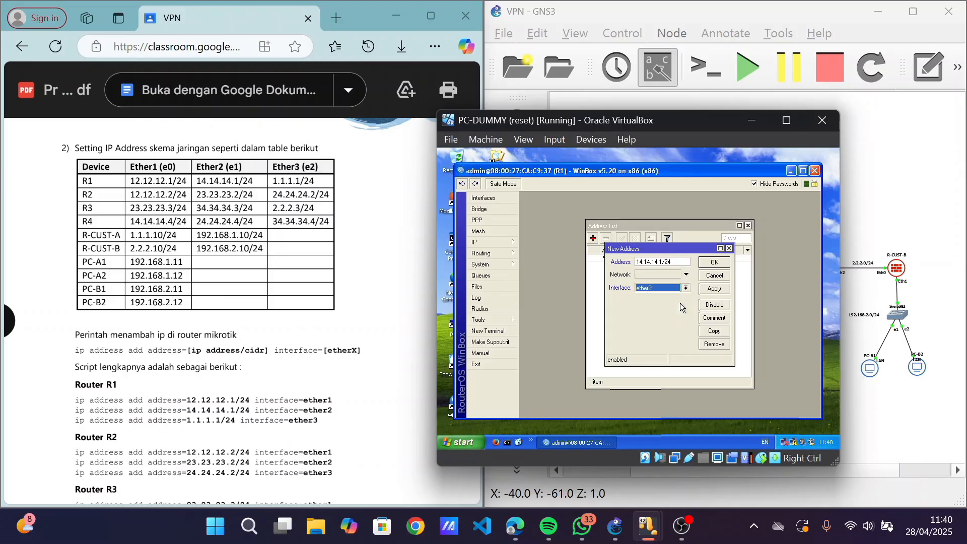
pyautogui.click(712, 261)
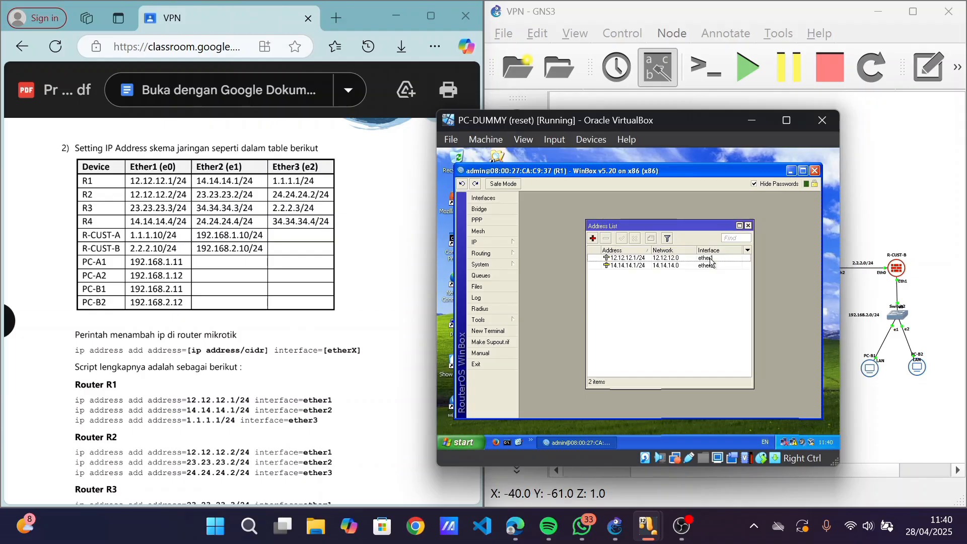
# Add 1.1.1.1/24 on ether3 and close the address list.
pyautogui.click(593, 238)
pyautogui.write('1.1.1.1/24')
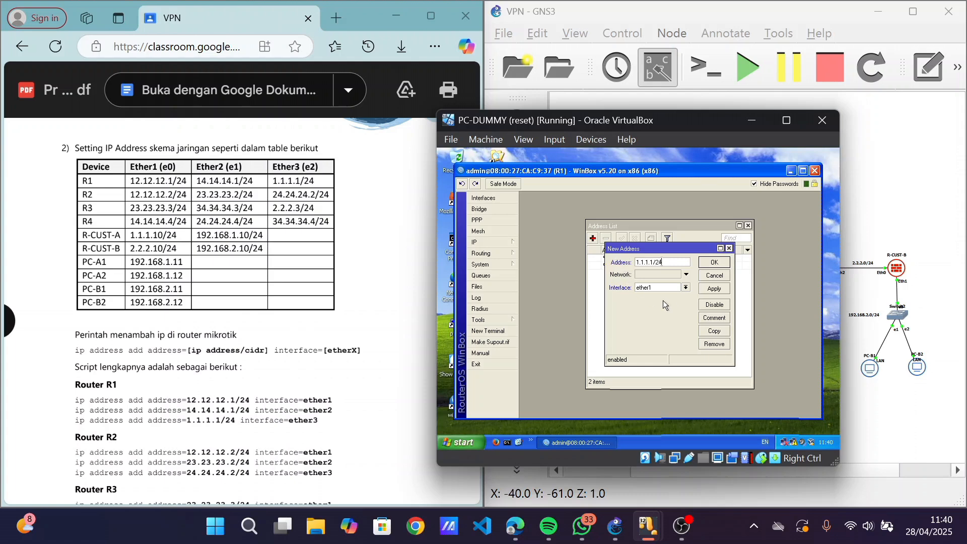
pyautogui.click(688, 288)
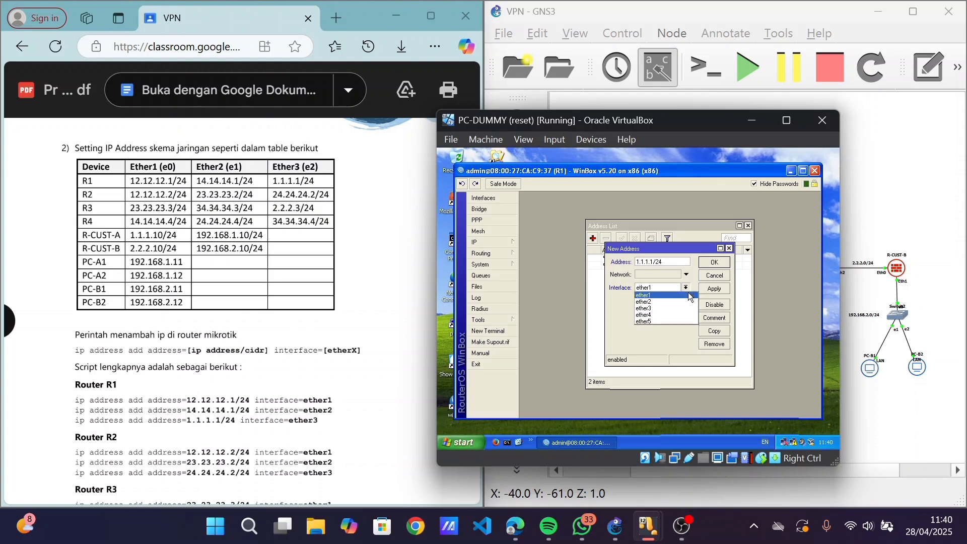
pyautogui.click(686, 308)
pyautogui.click(714, 262)
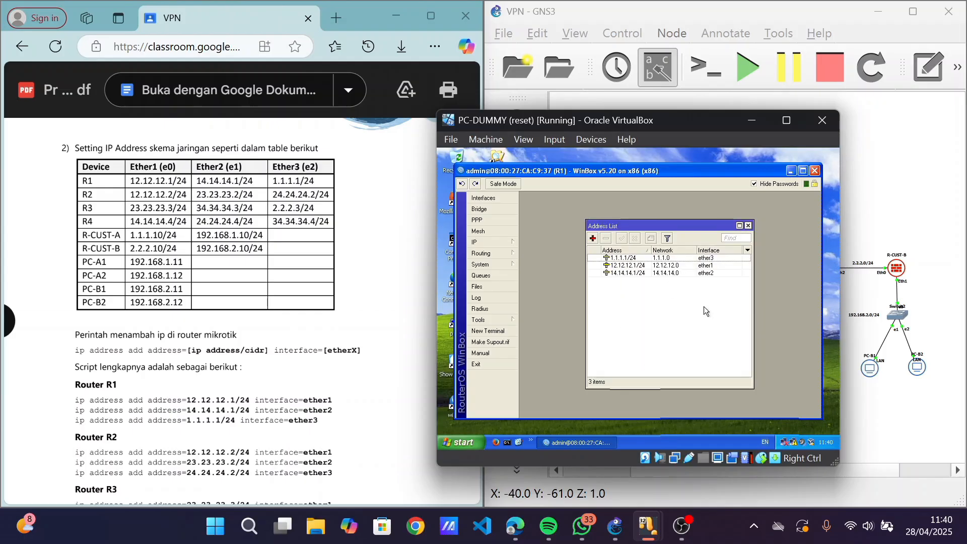
pyautogui.click(750, 225)
# Minimize R1's WinBox and connect a new WinBox session to router R2.
pyautogui.click(791, 170)
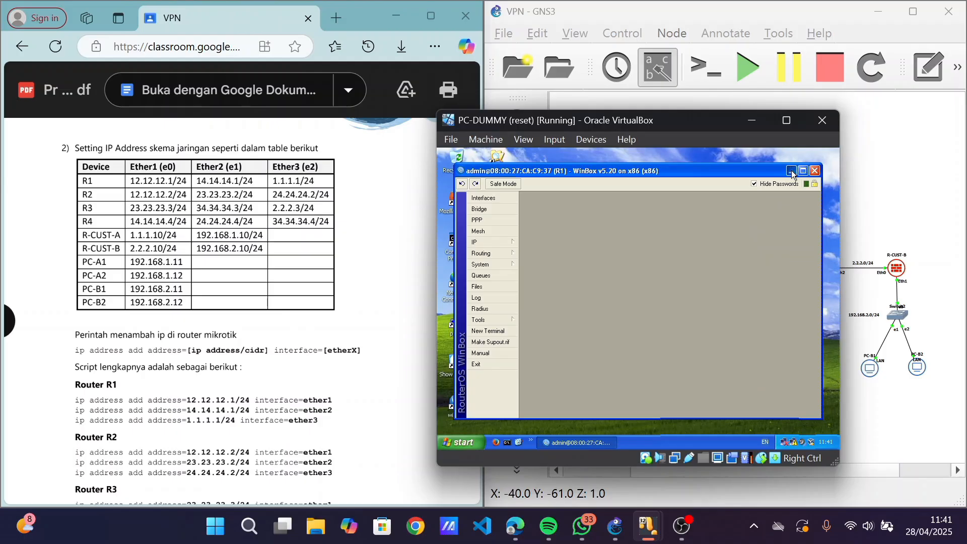
pyautogui.doubleClick(460, 408)
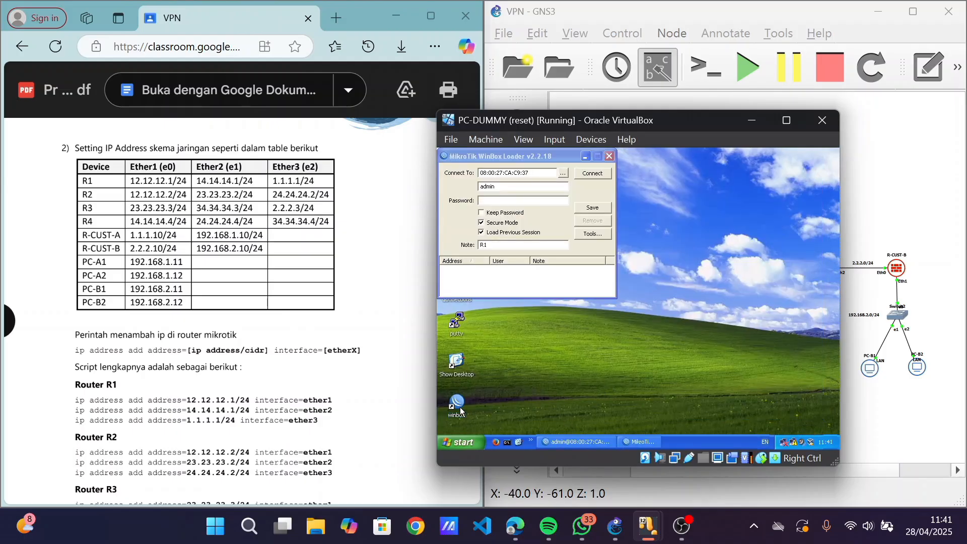
pyautogui.click(561, 175)
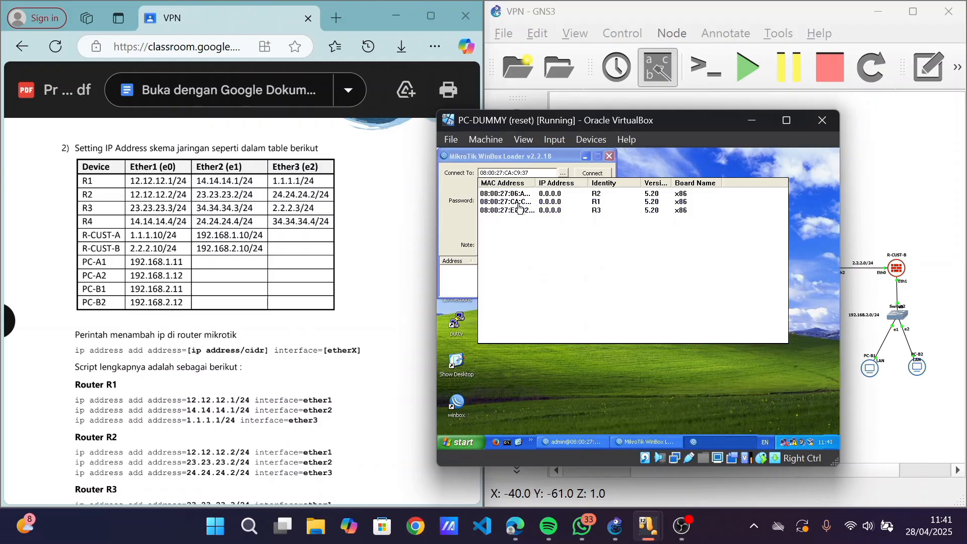
pyautogui.click(514, 195)
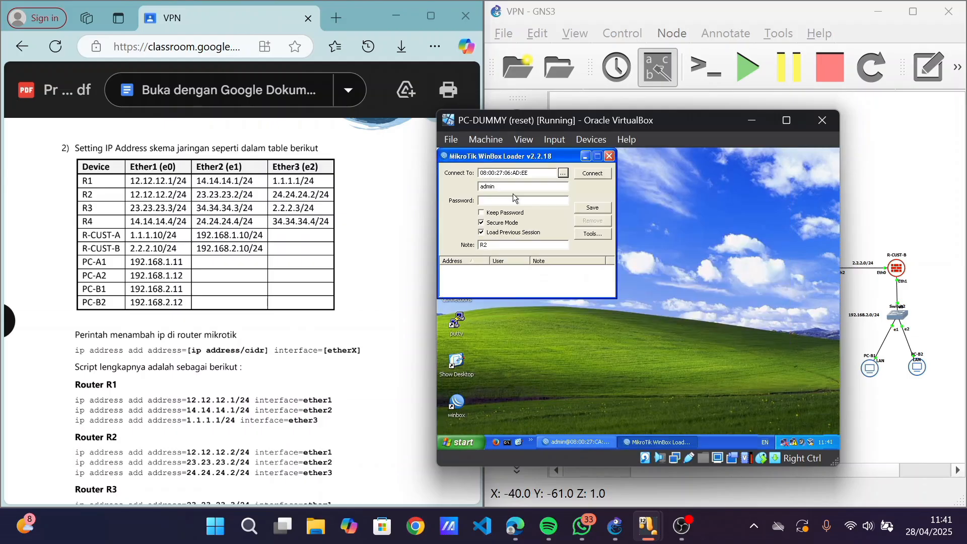
pyautogui.click(591, 174)
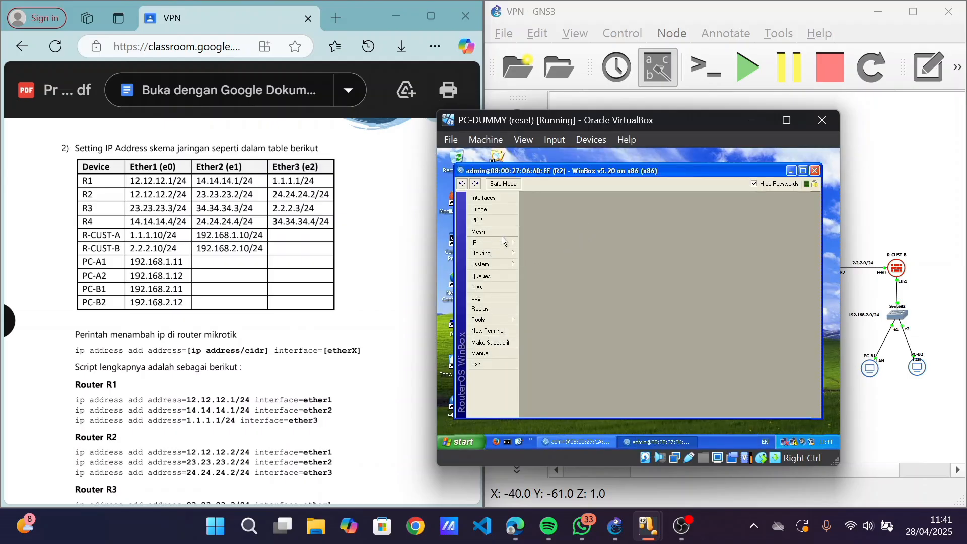
# In R2's IP address list, add 12.12.12.2/24 and delete the old 192.168.1.1/24.
pyautogui.click(502, 236)
pyautogui.click(502, 241)
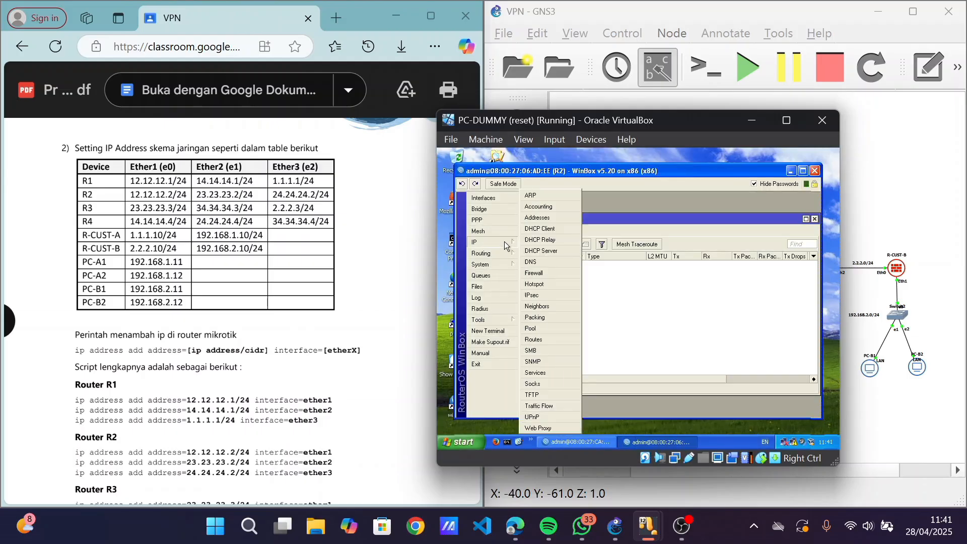
pyautogui.click(549, 225)
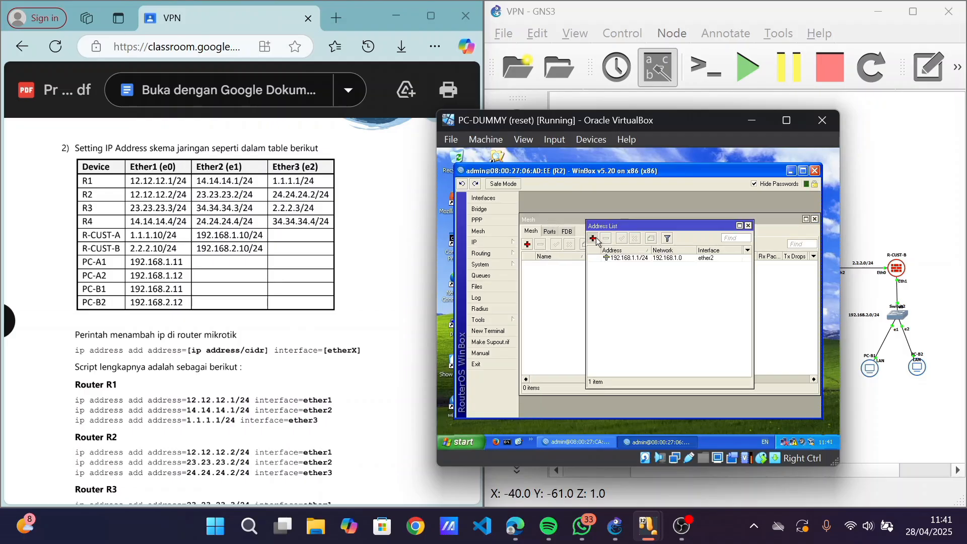
pyautogui.click(593, 238)
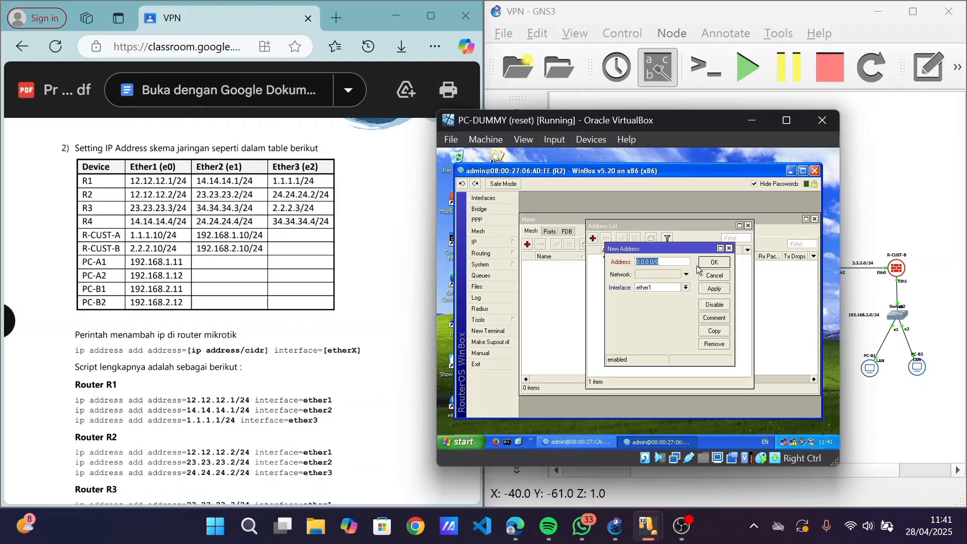
pyautogui.write('12.12.12.2/24')
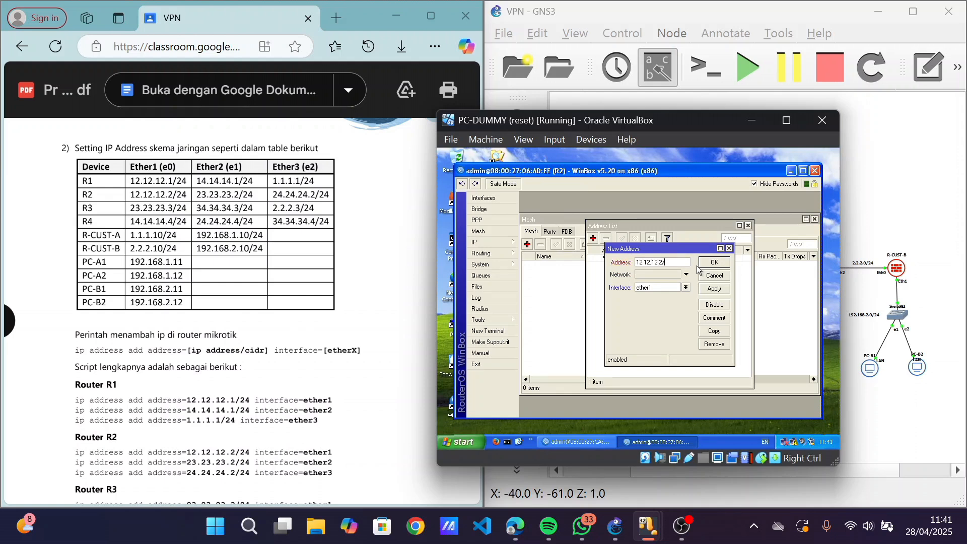
pyautogui.press('Return')
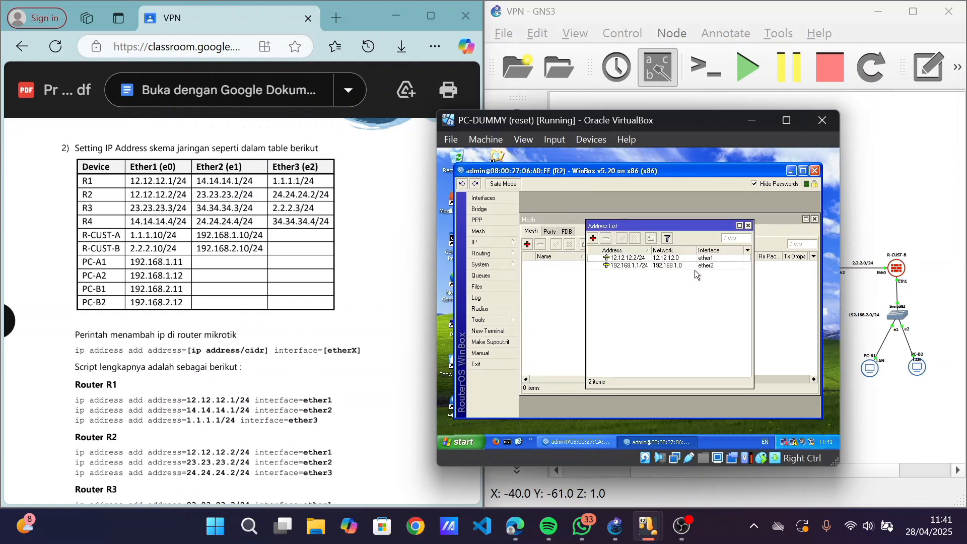
pyautogui.click(696, 266)
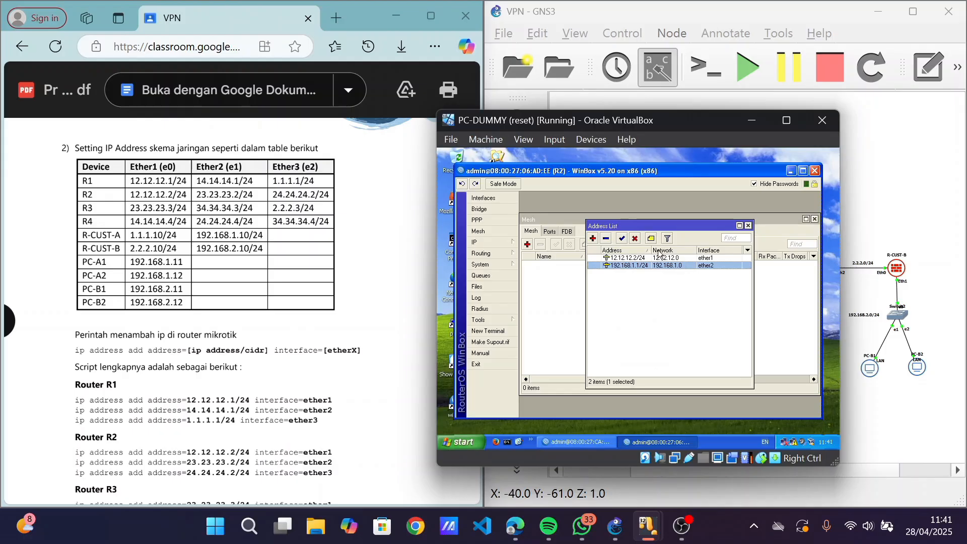
pyautogui.click(606, 238)
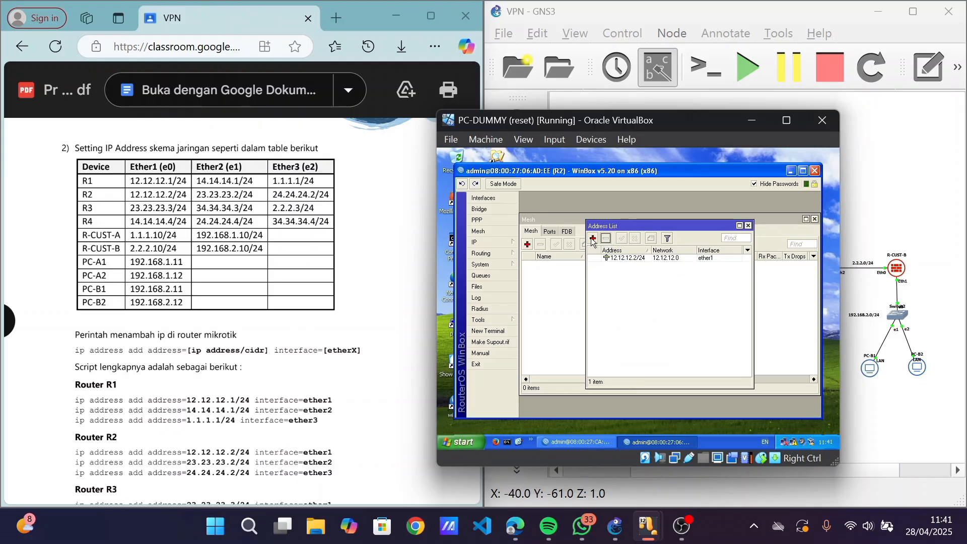
# Add 23.23.23.2/24 on ether2 for R2.
pyautogui.click(593, 238)
pyautogui.write('23.23.23')
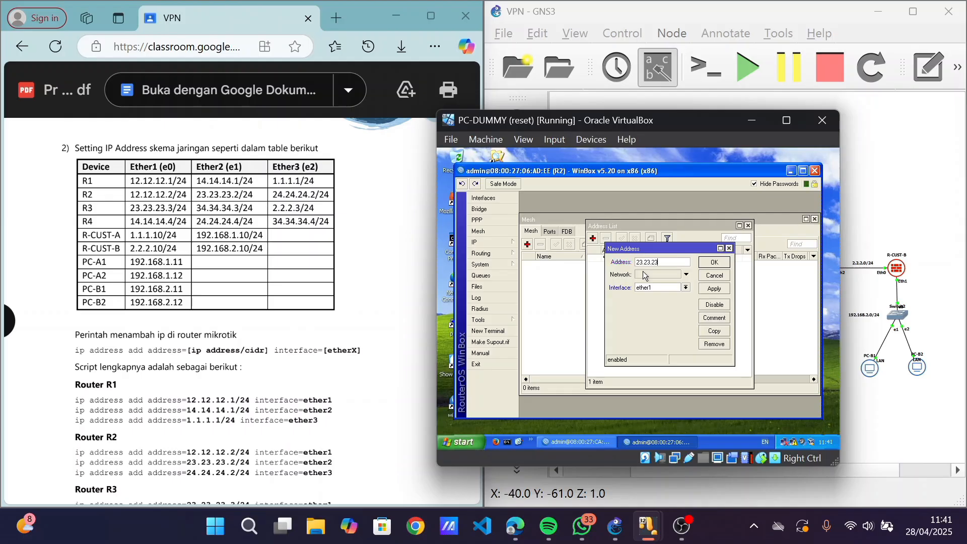
pyautogui.write('.2/24')
pyautogui.click(661, 289)
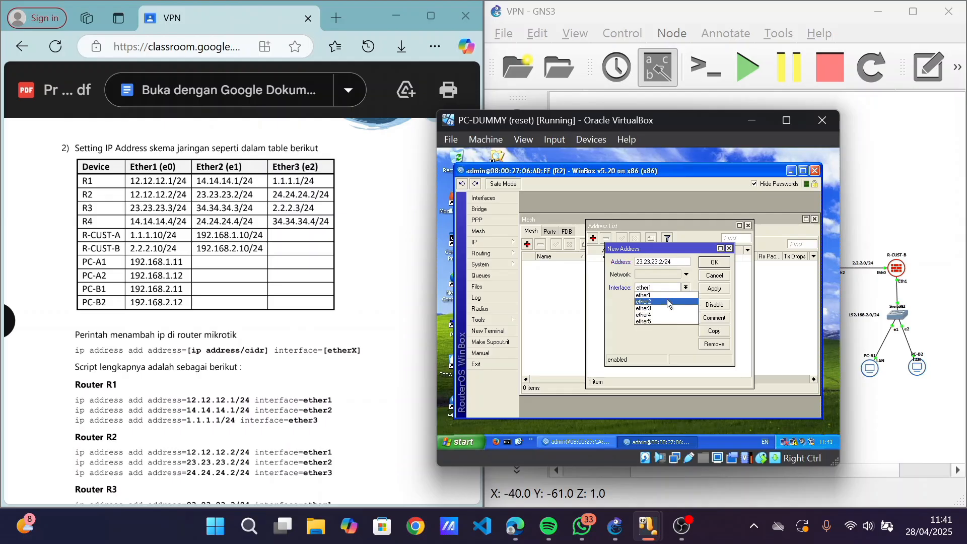
pyautogui.click(668, 301)
pyautogui.click(714, 262)
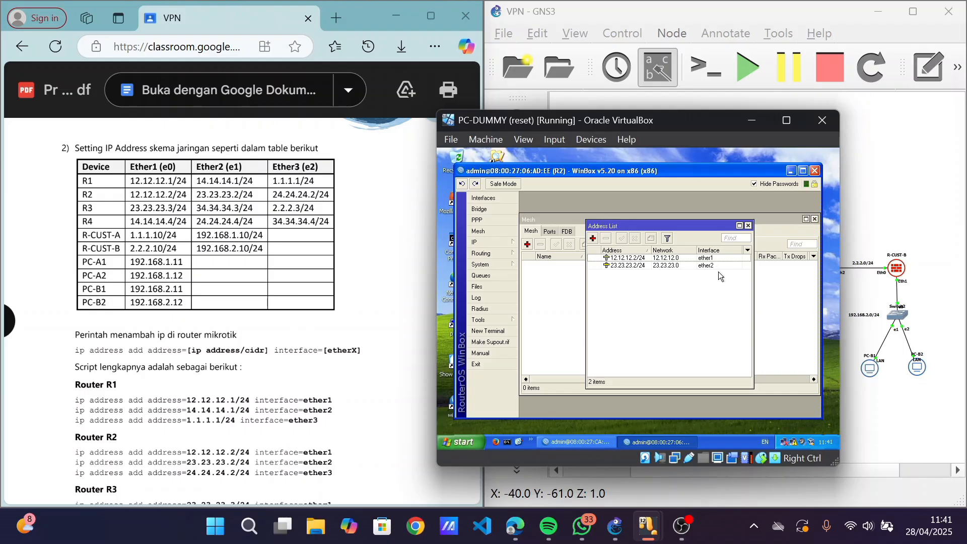
# Add 24.24.24.2/24 on ether3, then close the address list and minimize R2's WinBox.
pyautogui.click(592, 241)
pyautogui.write('25')
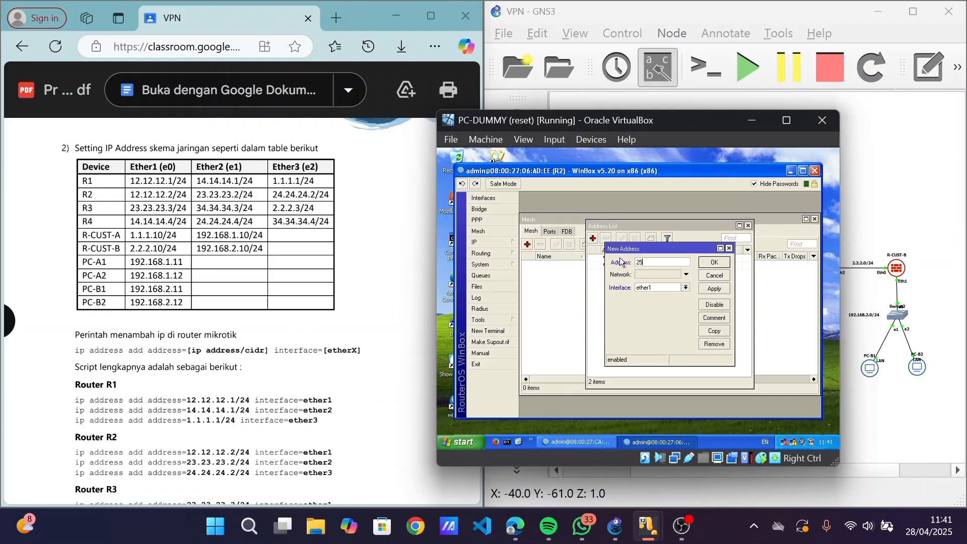
pyautogui.press('BackSpace')
pyautogui.write('4.24.24.2/24')
pyautogui.click(652, 287)
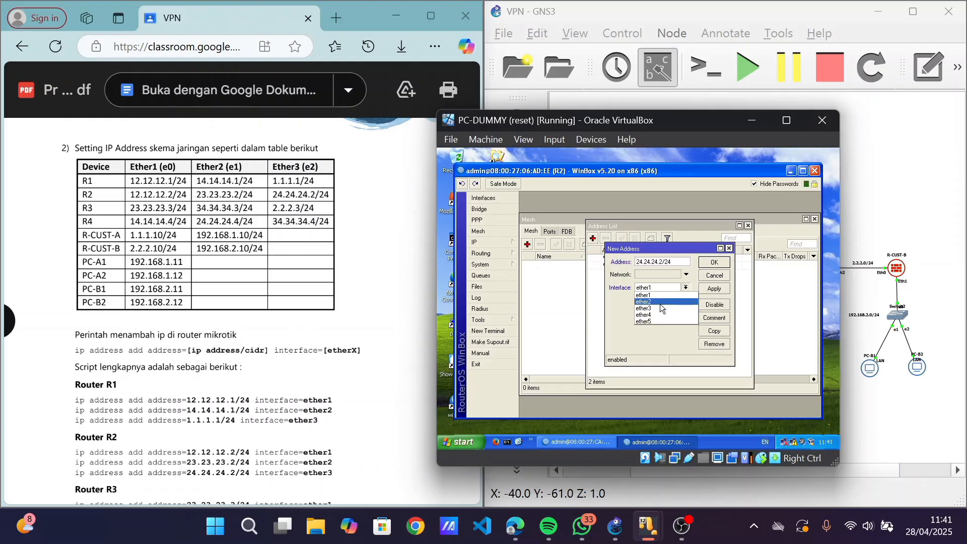
pyautogui.click(660, 308)
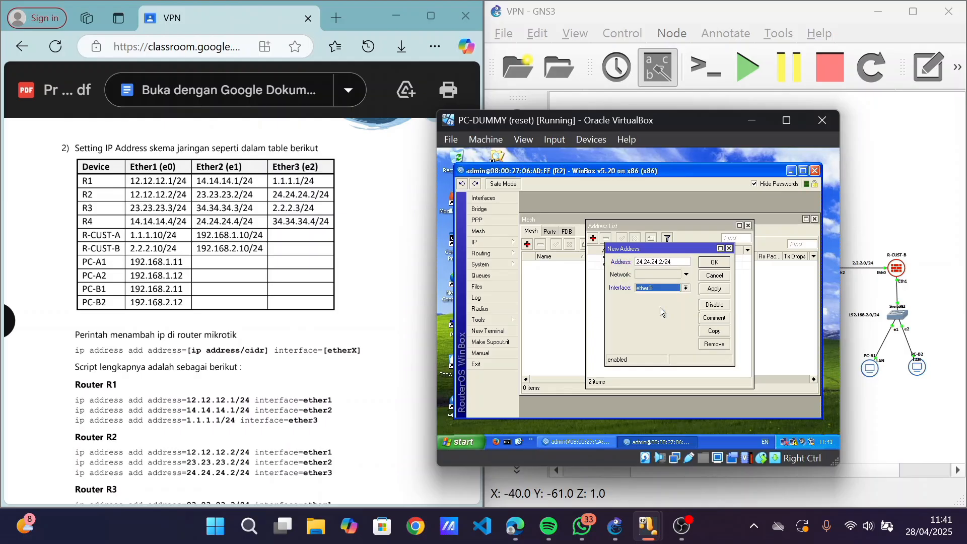
pyautogui.click(716, 269)
pyautogui.click(748, 225)
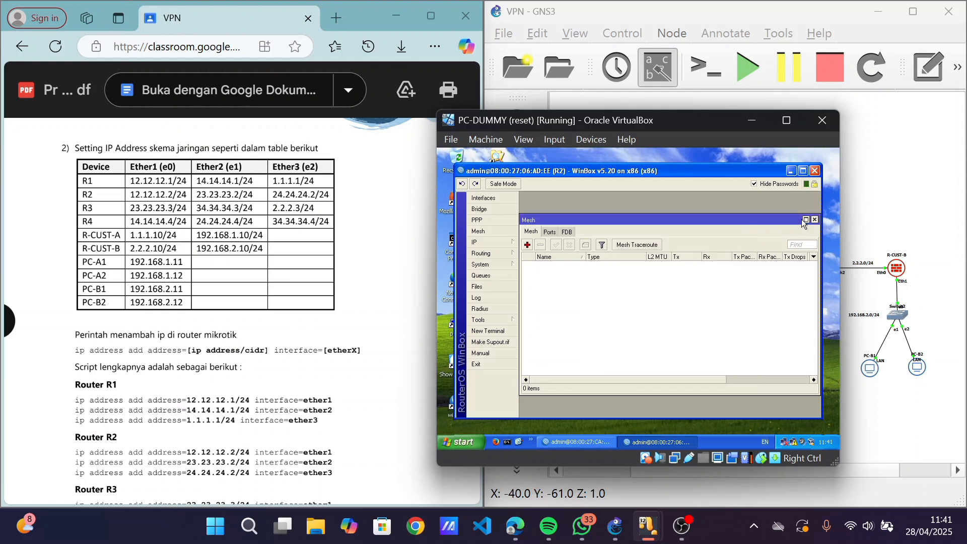
pyautogui.click(816, 220)
pyautogui.click(792, 172)
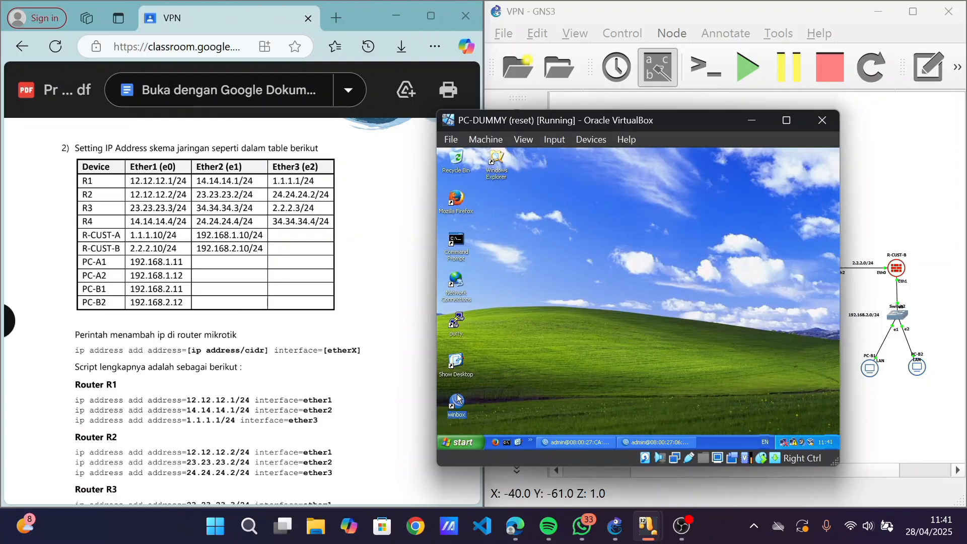
# Connect WinBox to router R3 and delete its old 192.168.1.1/24 address.
pyautogui.doubleClick(457, 401)
pyautogui.click(563, 174)
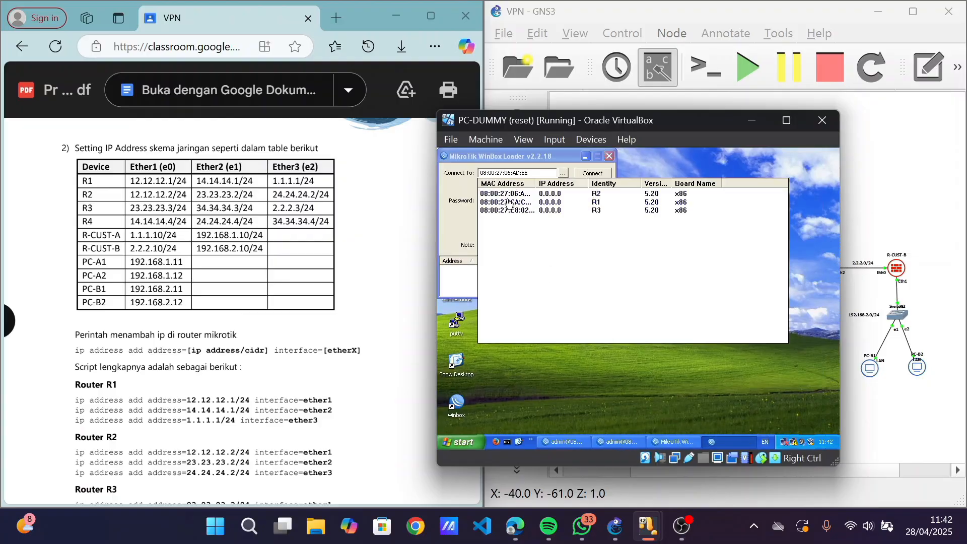
pyautogui.click(506, 211)
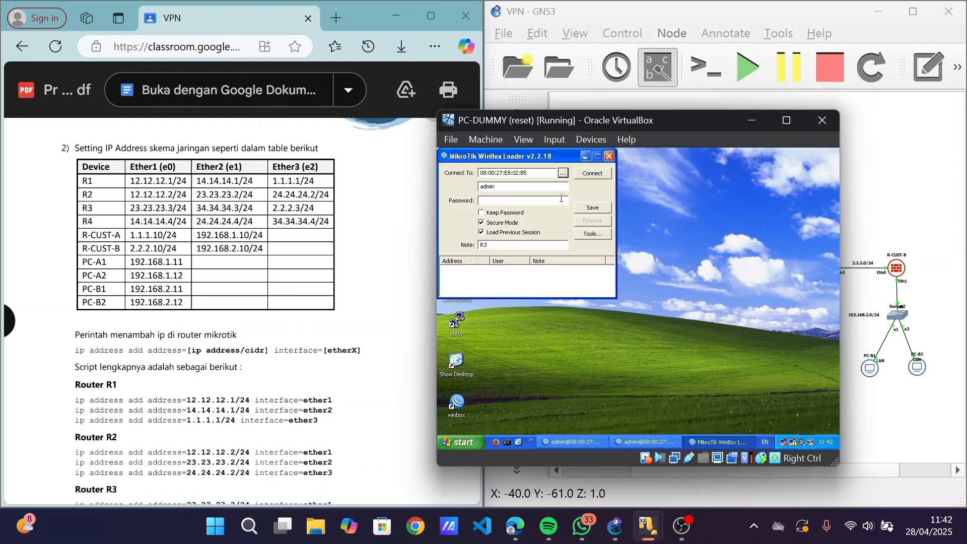
pyautogui.click(585, 176)
pyautogui.click(513, 241)
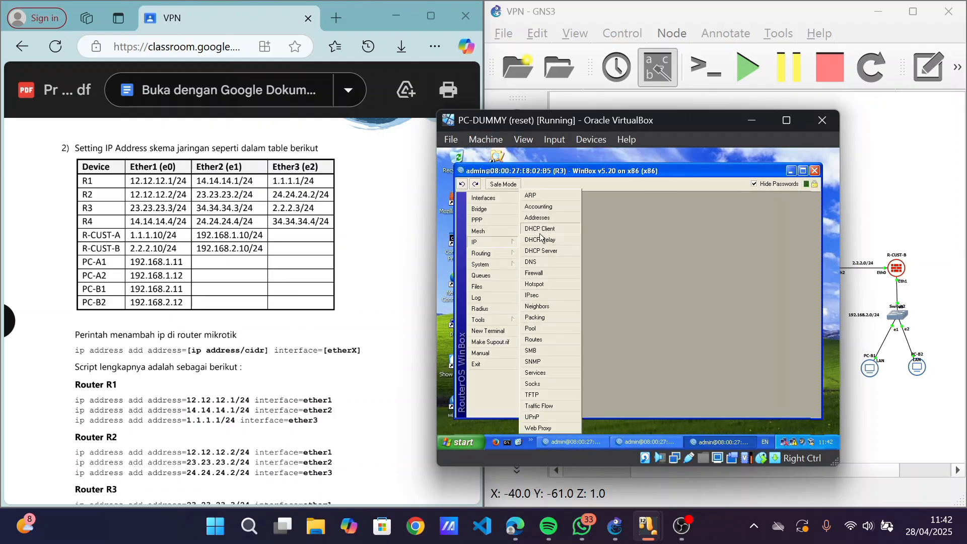
pyautogui.click(548, 222)
pyautogui.click(612, 258)
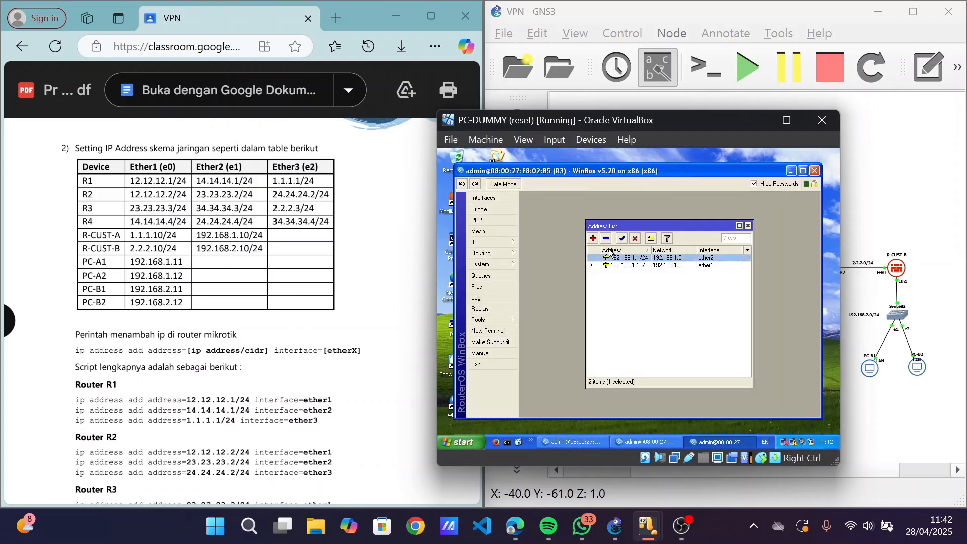
pyautogui.click(607, 239)
# Add 23.23.23.3/24 on ether1 and 34.34.34.3/24 on ether2 to R3.
pyautogui.click(593, 239)
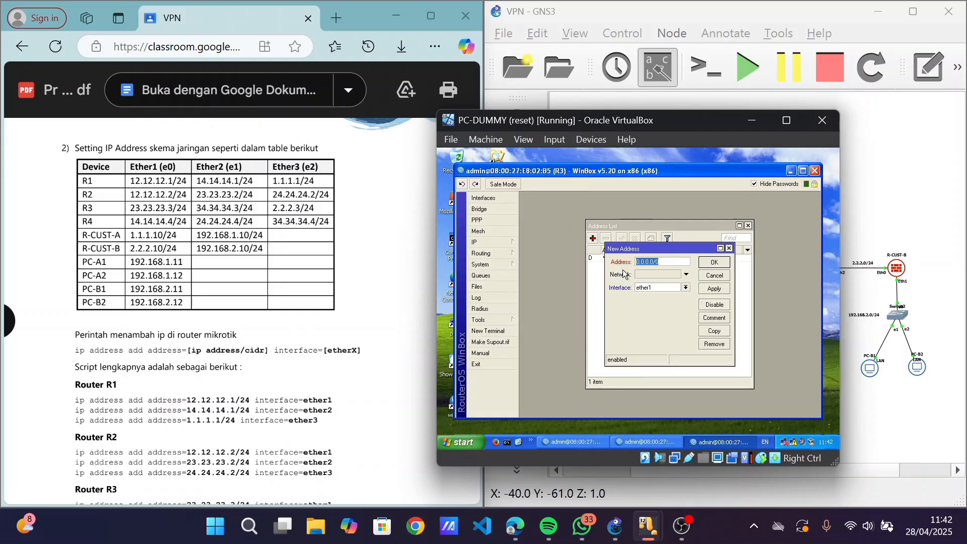
pyautogui.write('23.23.23.3/24')
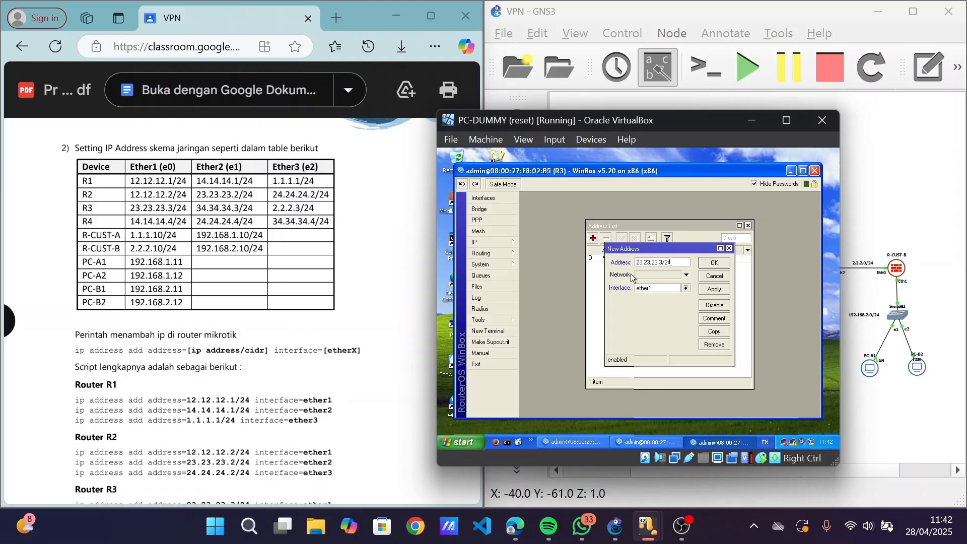
pyautogui.press('Return')
pyautogui.click(593, 239)
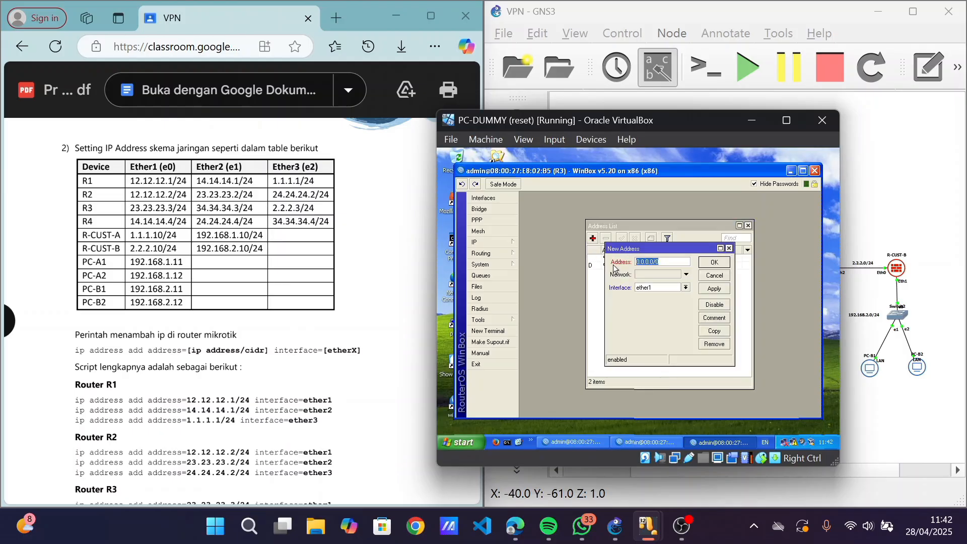
pyautogui.write('34.34.34.3/24')
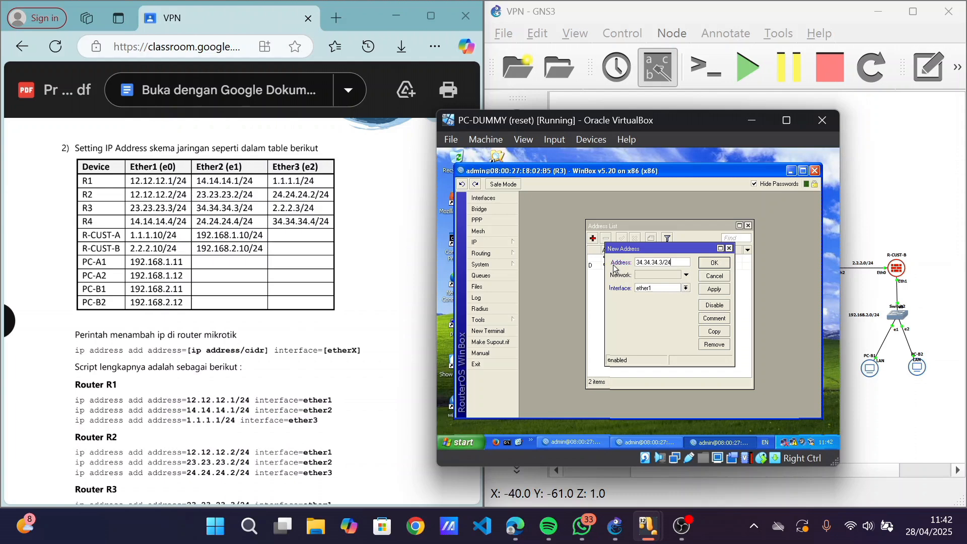
pyautogui.click(647, 288)
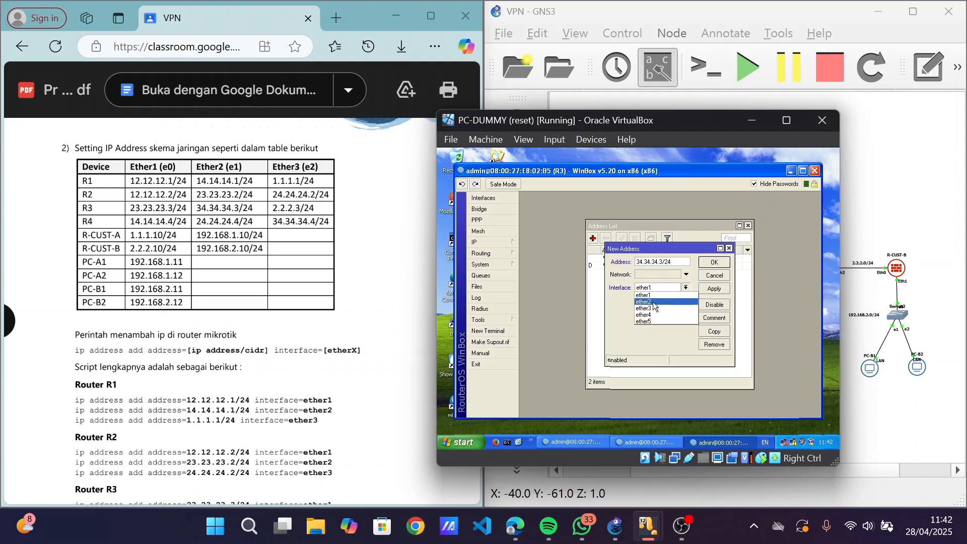
pyautogui.click(653, 302)
pyautogui.click(715, 263)
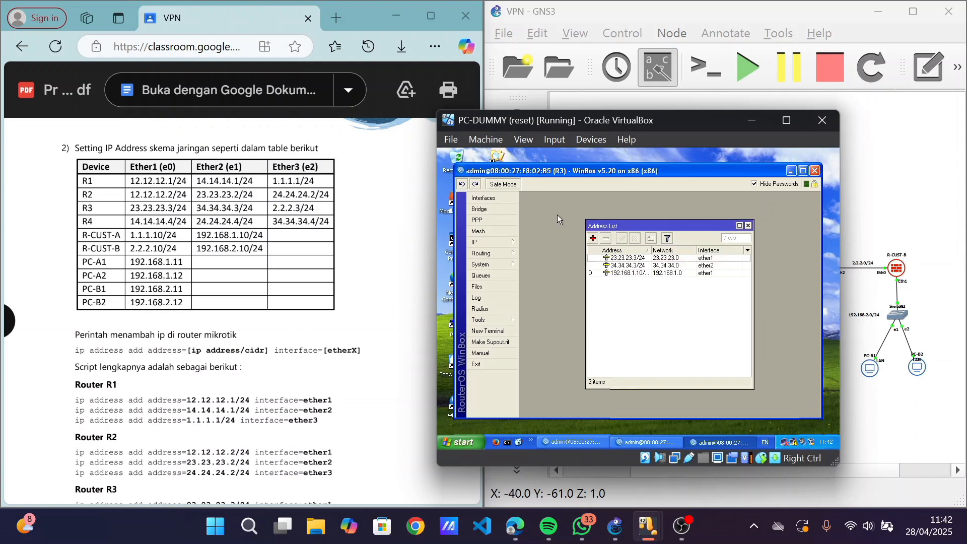
# Add 2.2.2.3/24 on ether3, then close the address list and minimize WinBox.
pyautogui.click(593, 238)
pyautogui.write('2.2.2.3')
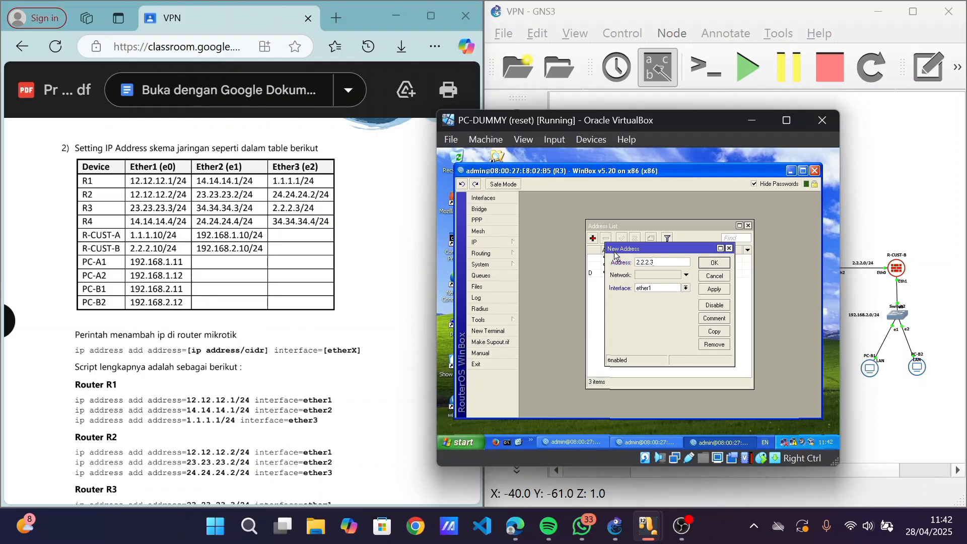
pyautogui.write('/24')
pyautogui.click(668, 290)
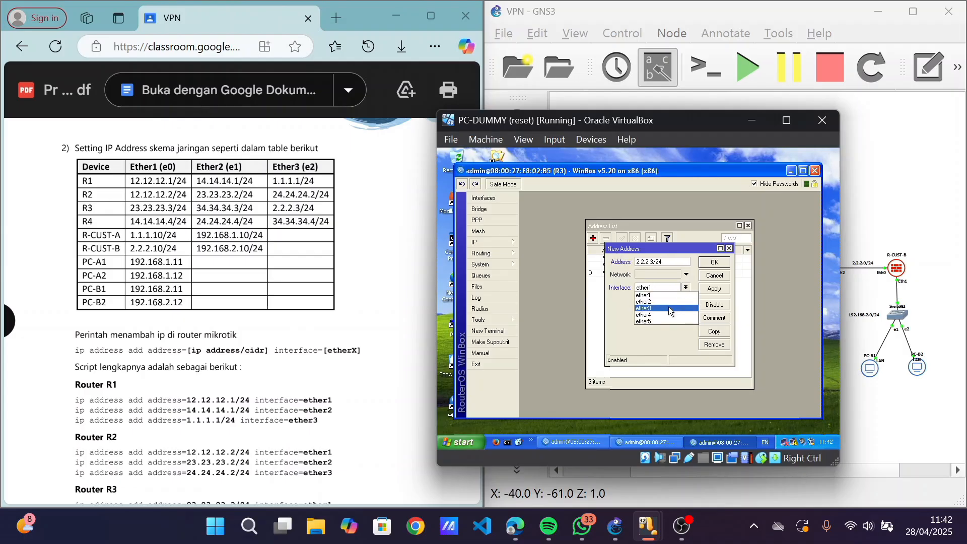
pyautogui.click(669, 309)
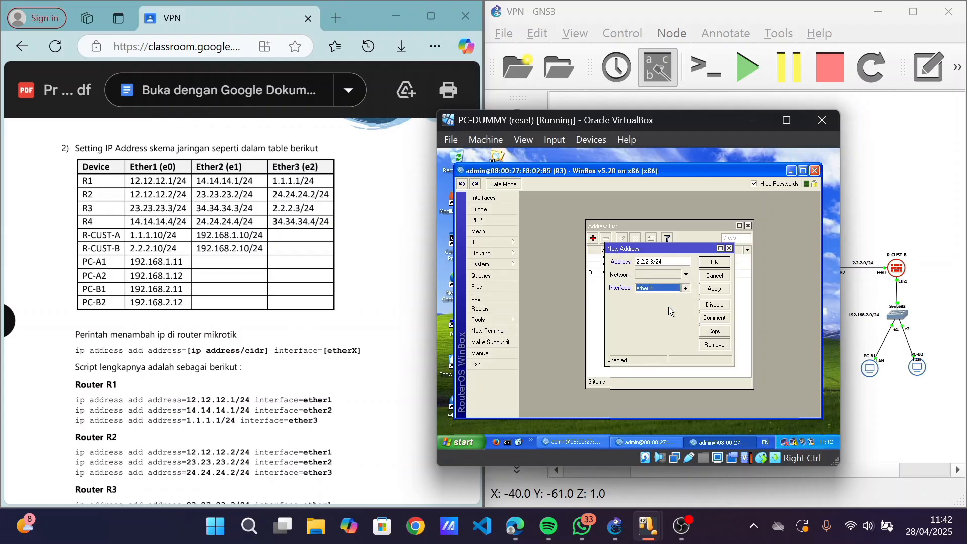
pyautogui.click(714, 262)
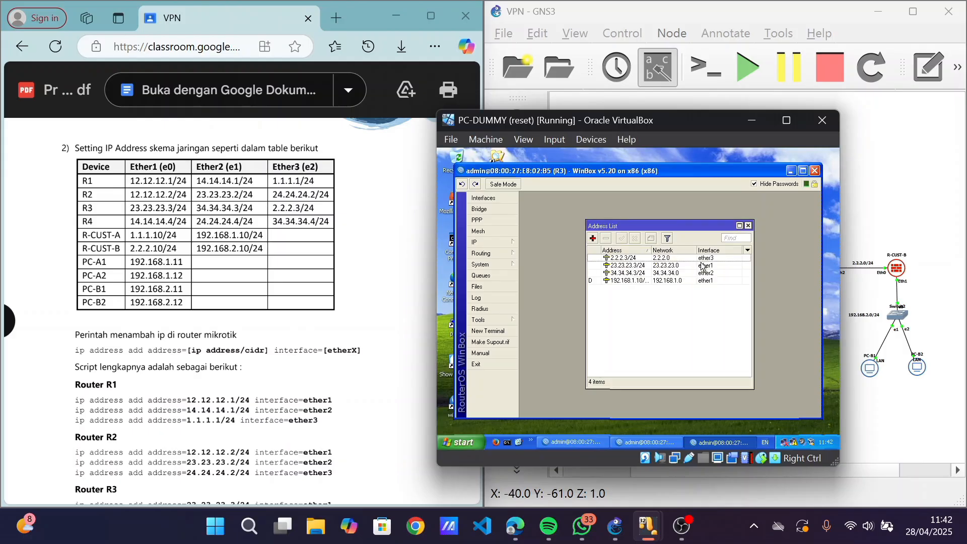
pyautogui.click(749, 226)
pyautogui.click(792, 171)
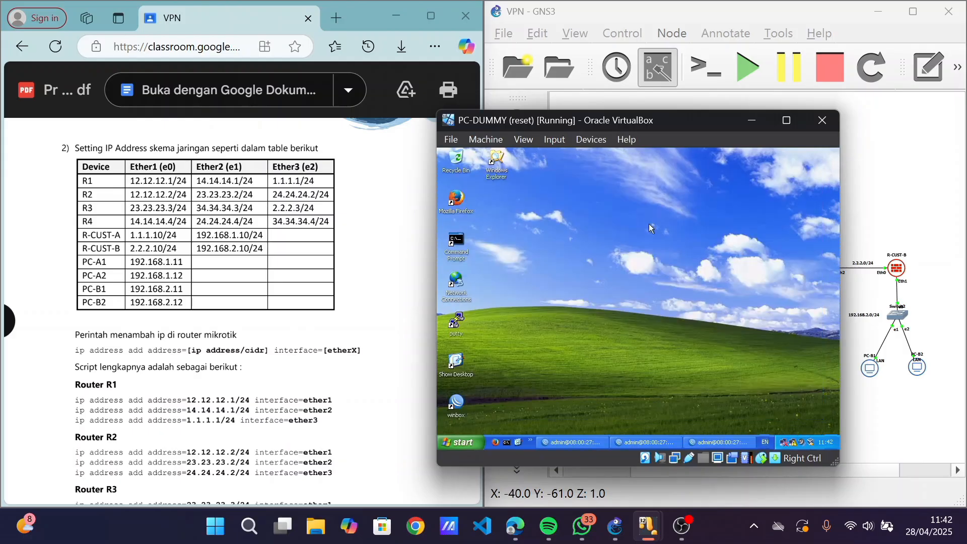
pyautogui.moveTo(651, 520)
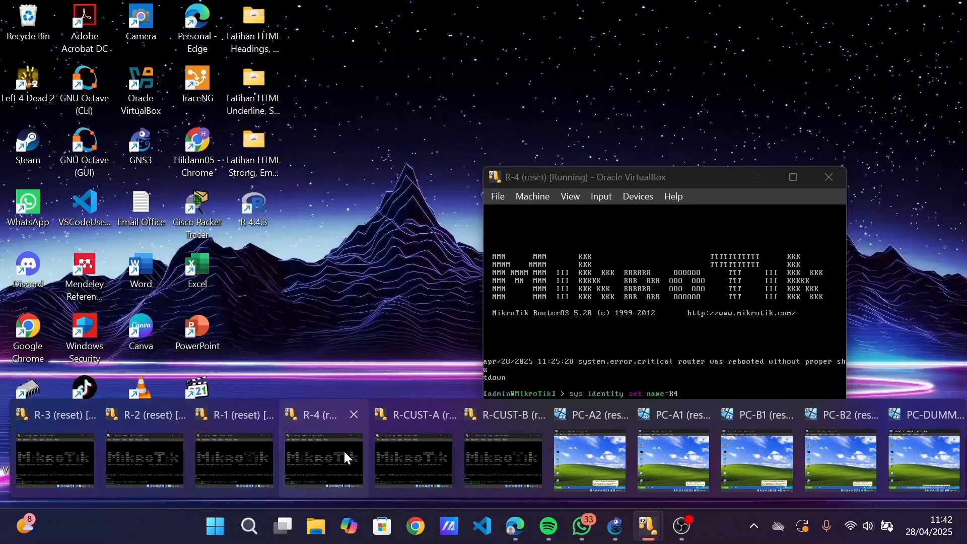
# On R4's console, enter the IP address menu and list the current addresses.
pyautogui.click(343, 450)
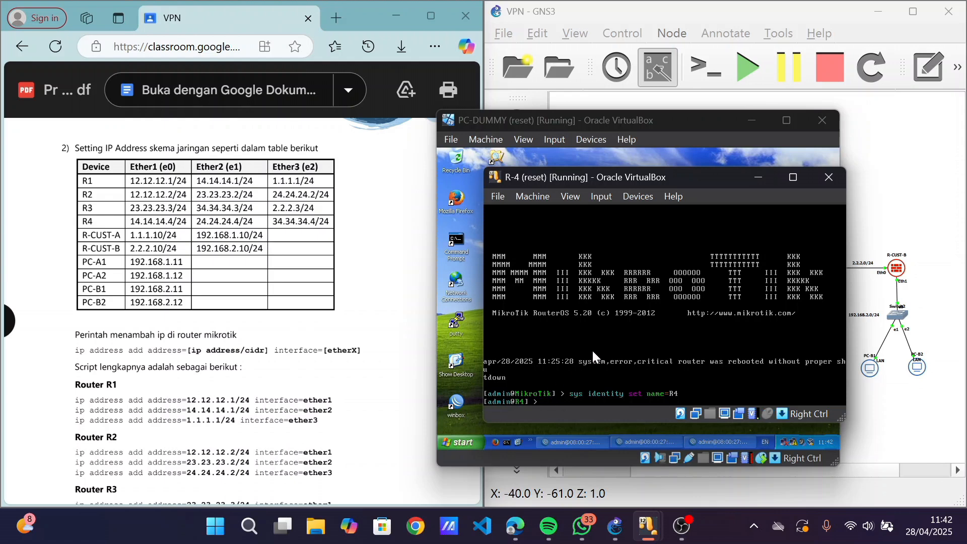
pyautogui.write('address')
pyautogui.press('Return')
pyautogui.write('print')
pyautogui.press('Return')
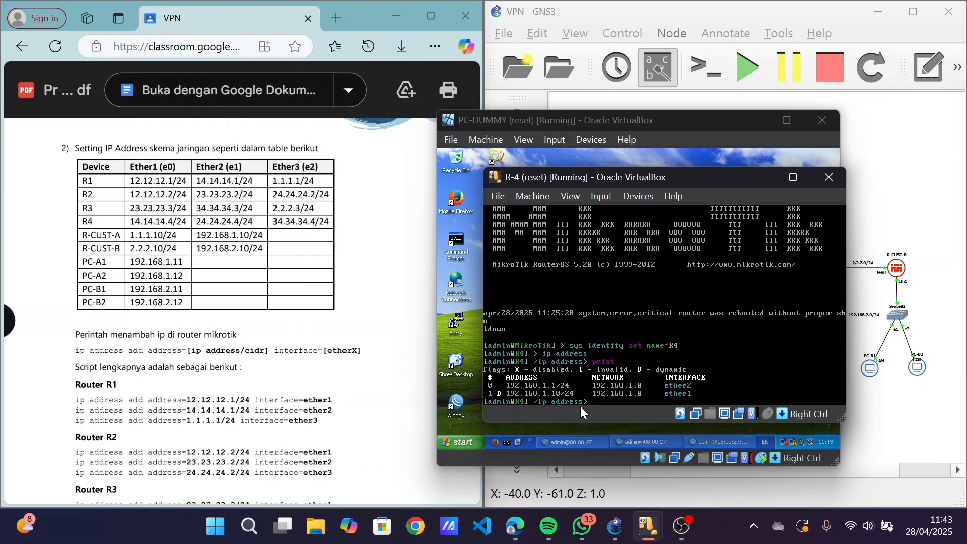
# Remove address entry 0 (192.168.1.1/24) and print the remaining addresses.
pyautogui.write('emove')
pyautogui.write('0')
pyautogui.press('Return')
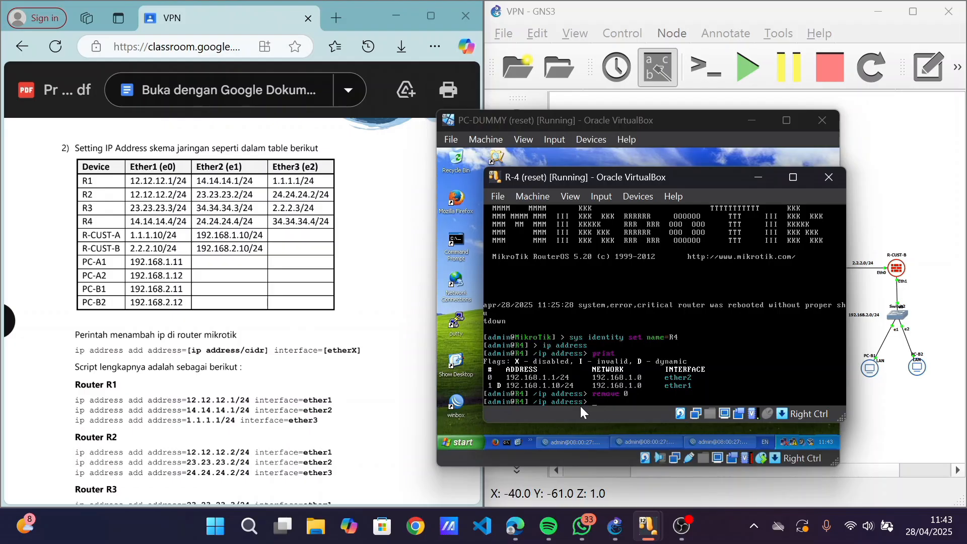
pyautogui.write('print')
pyautogui.press('Return')
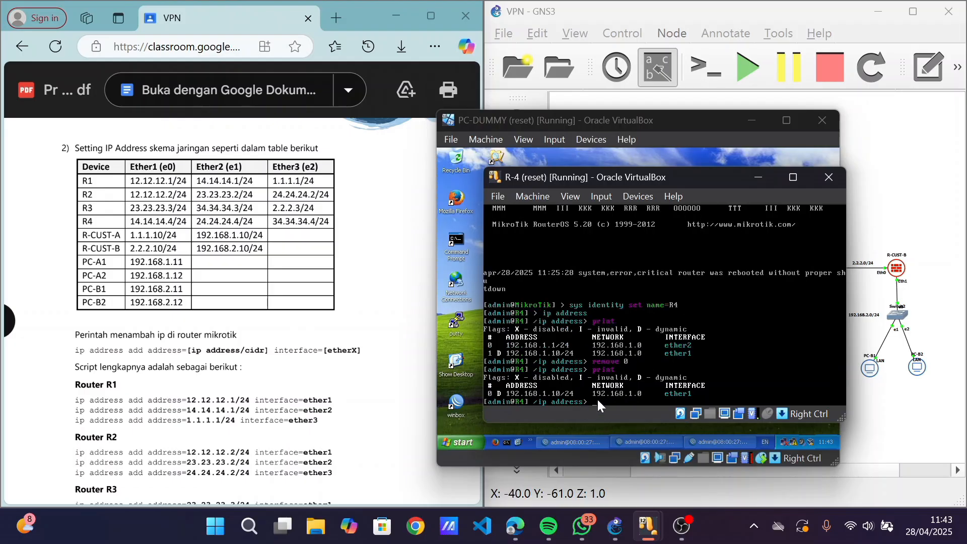
pyautogui.write('add')
pyautogui.scroll(-3, 216, 312)
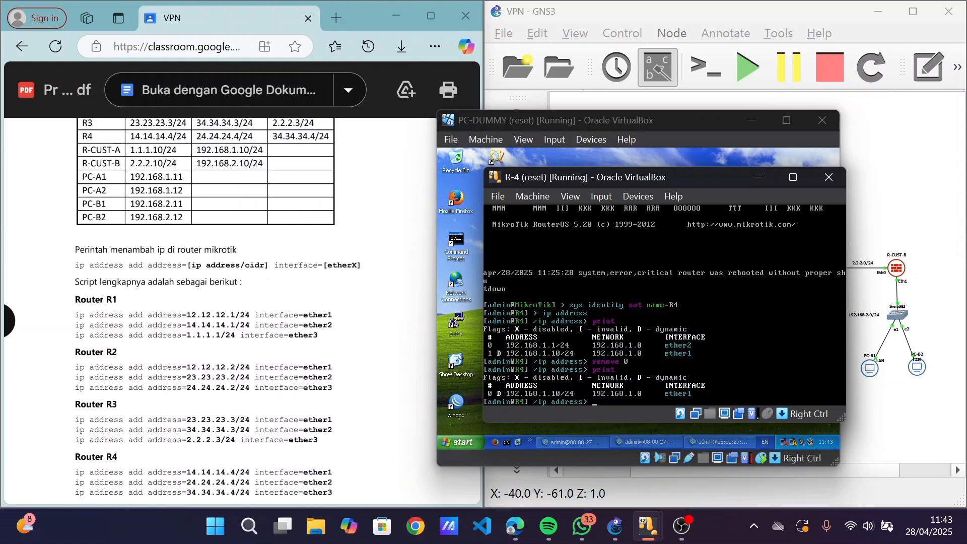
pyautogui.scroll(-1, 217, 312)
# Add 14.14.14.4/24 on ether1 and 24.24.24.4/24 on ether2 to R4.
pyautogui.write('add address')
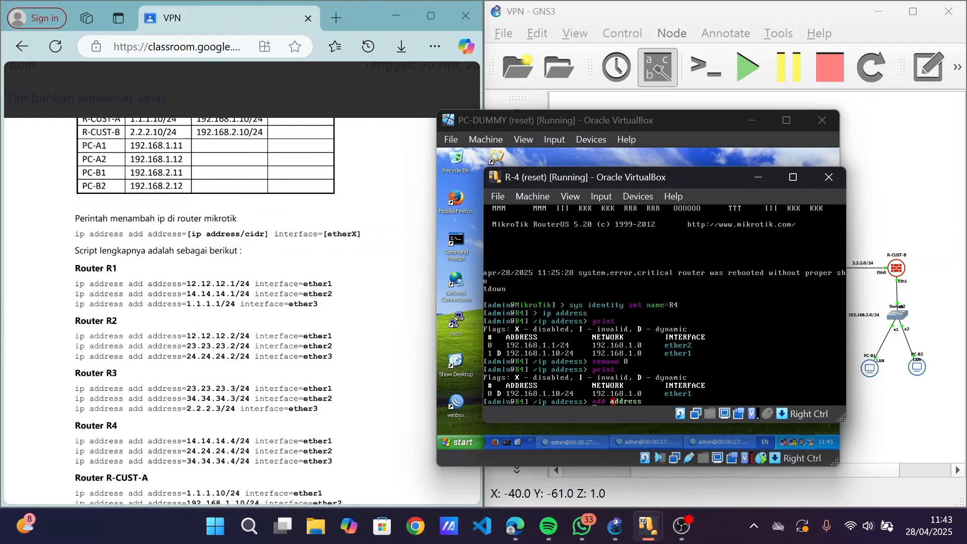
pyautogui.write('=1')
pyautogui.press('BackSpace')
pyautogui.press('BackSpace')
pyautogui.press('BackSpace')
pyautogui.press('BackSpace')
pyautogui.press('BackSpace')
pyautogui.write('s=14.14.14.4/24 interface=eth')
pyautogui.press('Return')
pyautogui.write('add address')
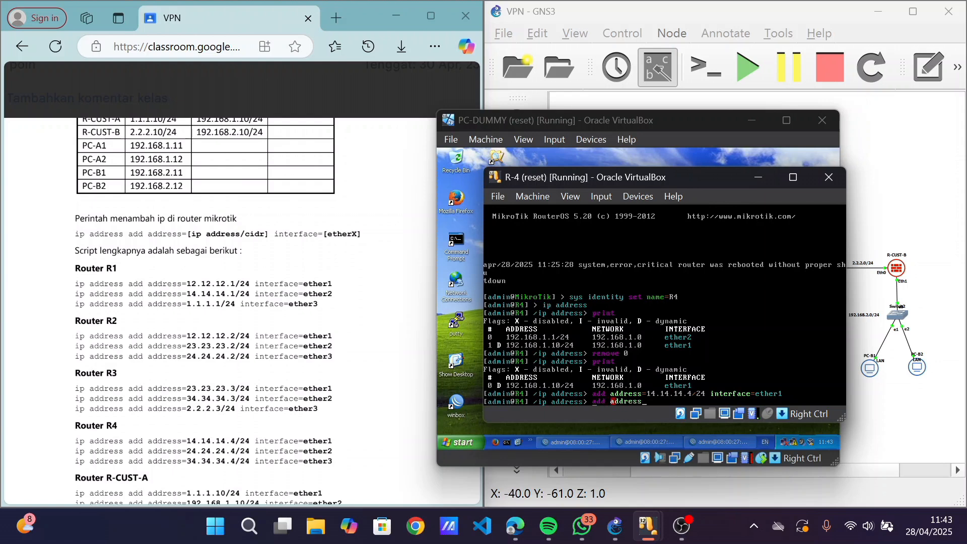
pyautogui.write('=')
pyautogui.write('3')
pyautogui.write('4')
pyautogui.press('BackSpace')
pyautogui.press('BackSpace')
pyautogui.write('24.24.24.4/24 interface=ether2')
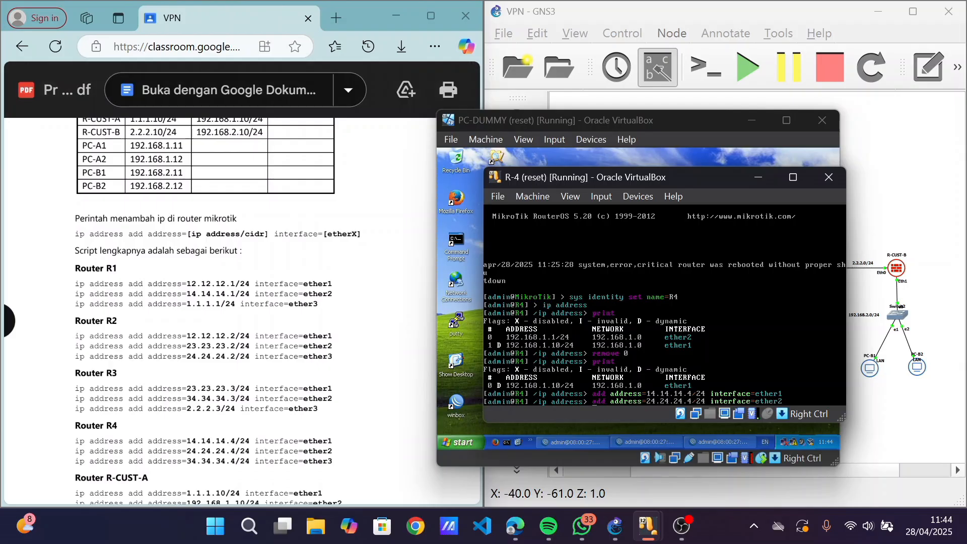
pyautogui.press('Return')
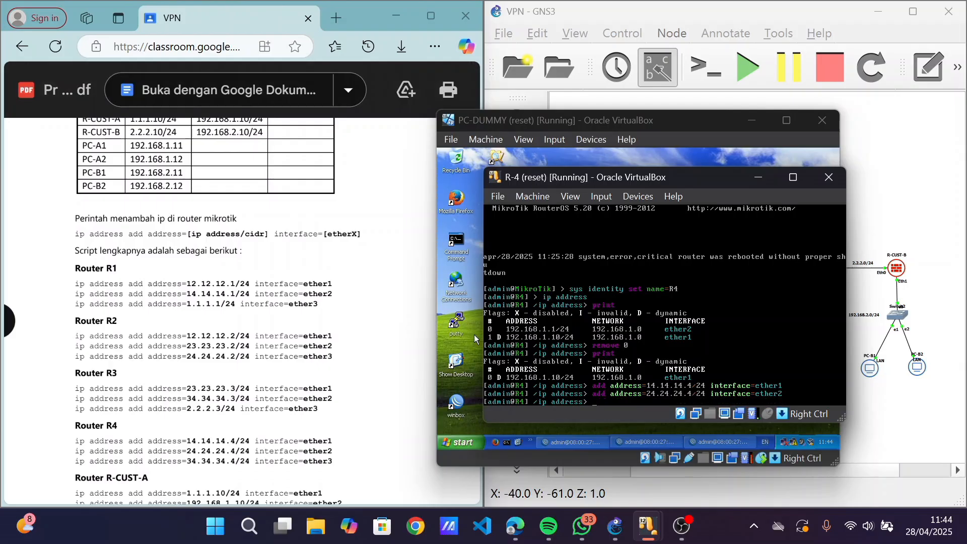
# Add 34.34.34.4/24 on ether3 and print the address list to verify.
pyautogui.write('add address=34.34.34.4/24 interface=ether3')
pyautogui.press('Return')
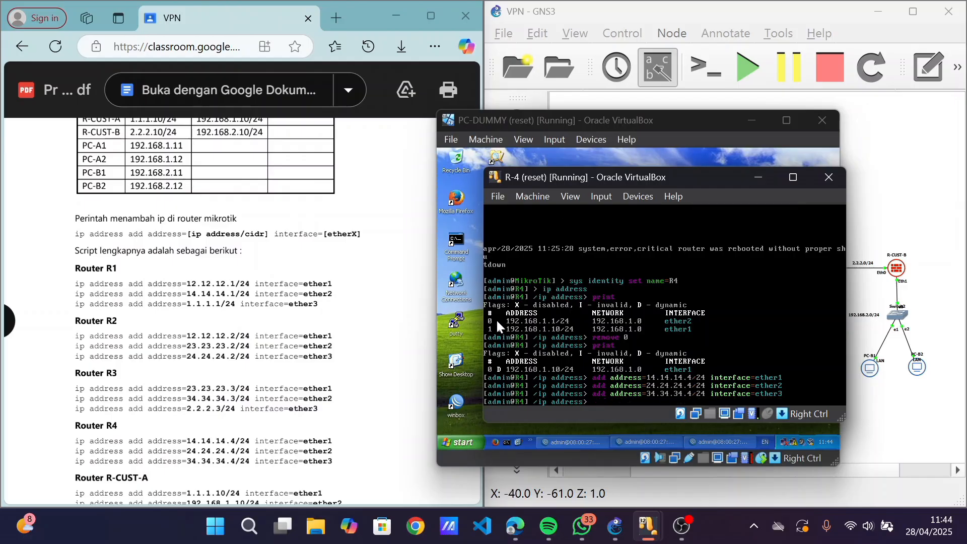
pyautogui.write('print')
pyautogui.press('Return')
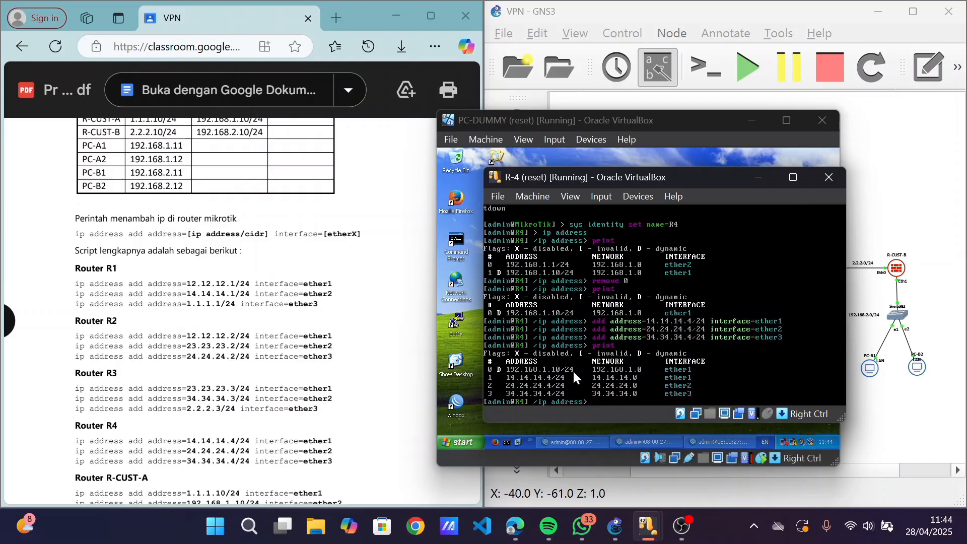
pyautogui.scroll(-1, 242, 313)
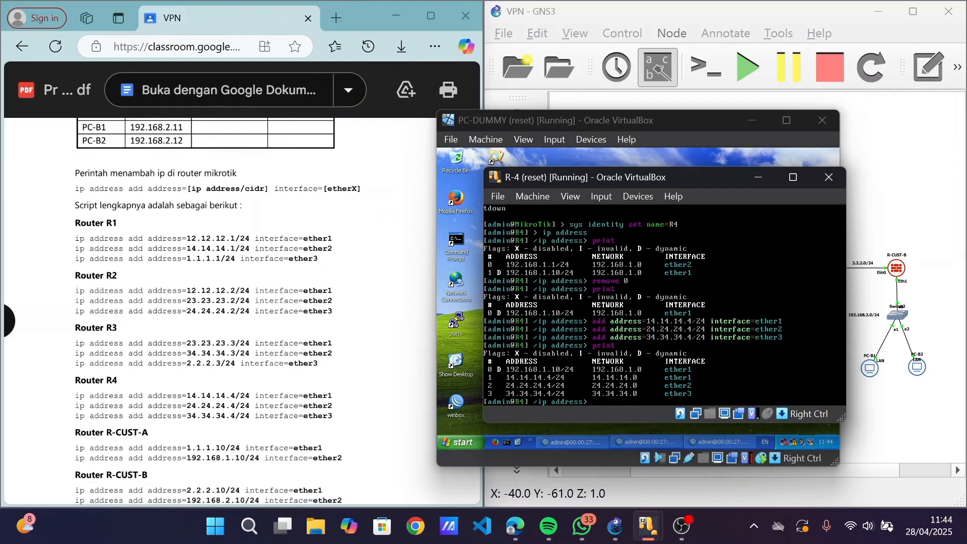
pyautogui.scroll(-2, 277, 310)
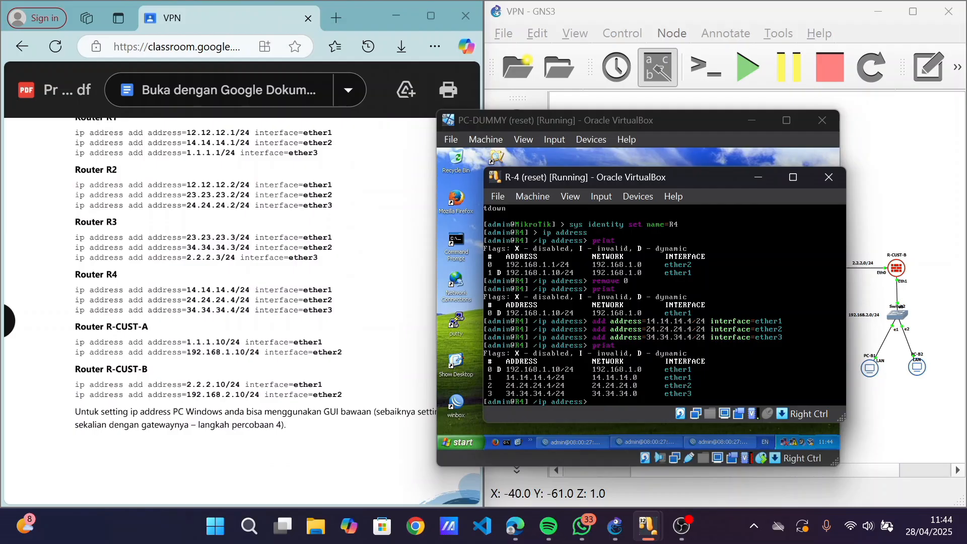
# On PC-A1, connect WinBox to R-CUST-A and open its IP address list.
pyautogui.moveTo(654, 525)
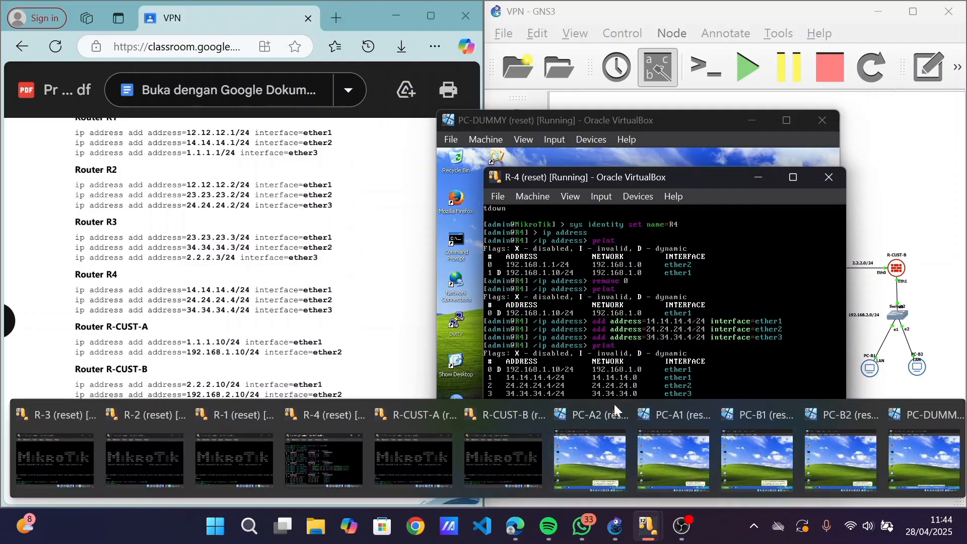
pyautogui.click(684, 462)
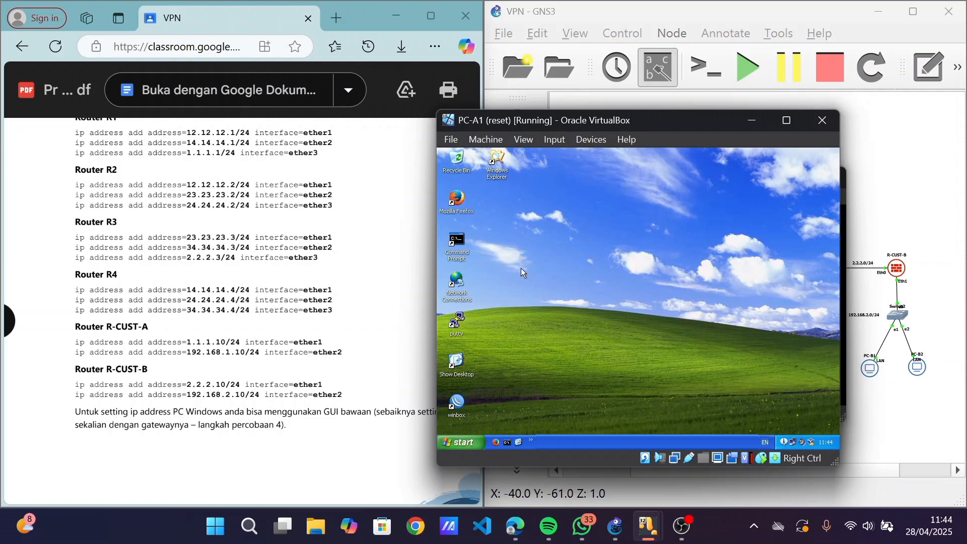
pyautogui.doubleClick(458, 402)
pyautogui.click(563, 174)
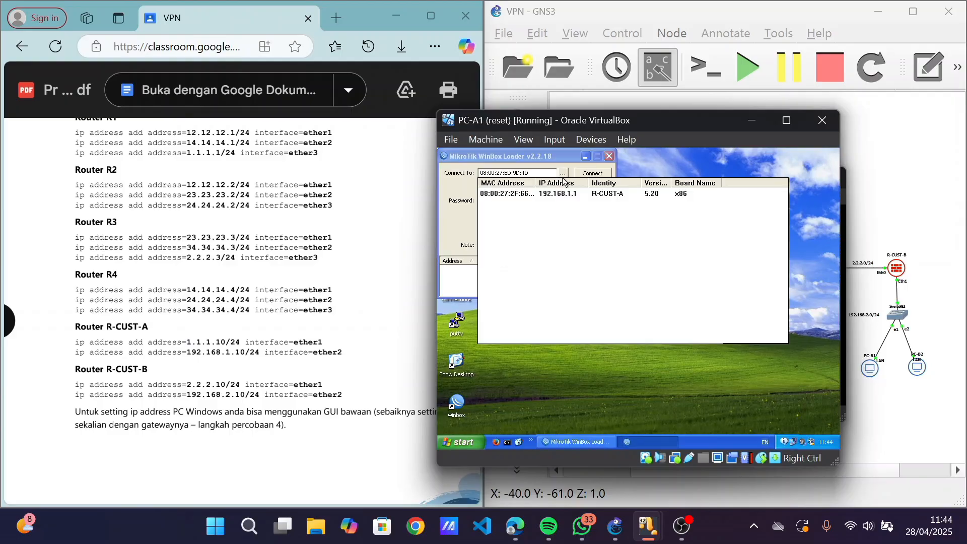
pyautogui.click(524, 200)
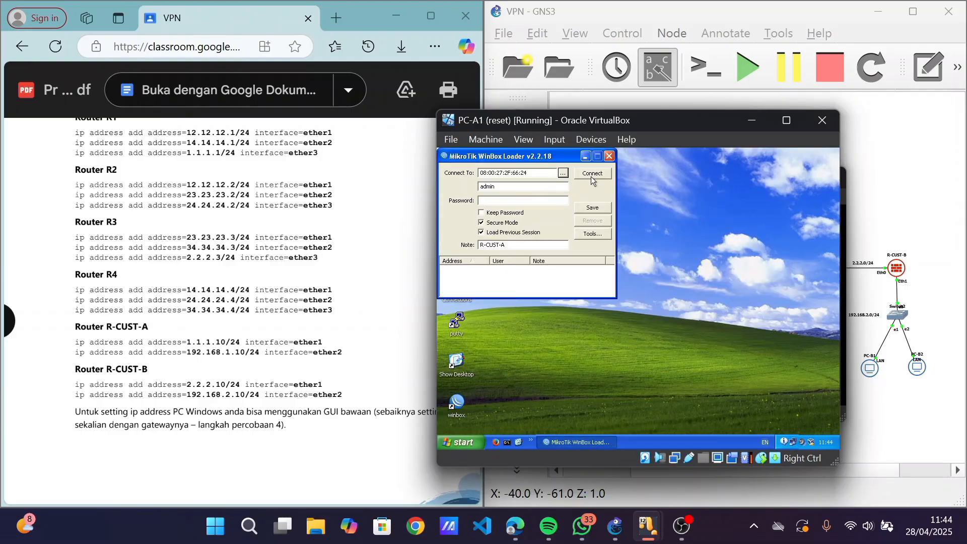
pyautogui.click(591, 176)
pyautogui.click(506, 244)
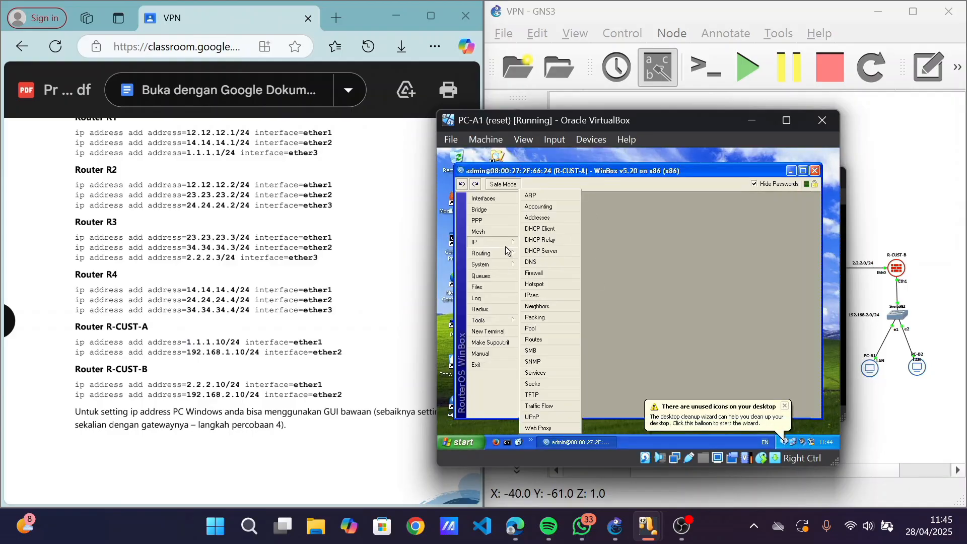
pyautogui.click(546, 216)
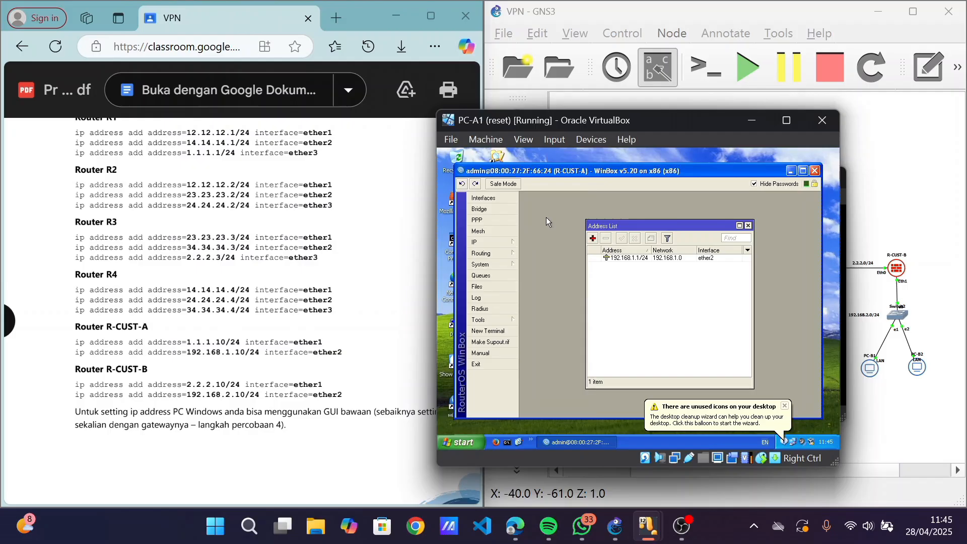
# Delete 192.168.1.1/24 and add 1.1.1.10/24 on ether1.
pyautogui.click(616, 258)
pyautogui.click(606, 239)
pyautogui.click(593, 238)
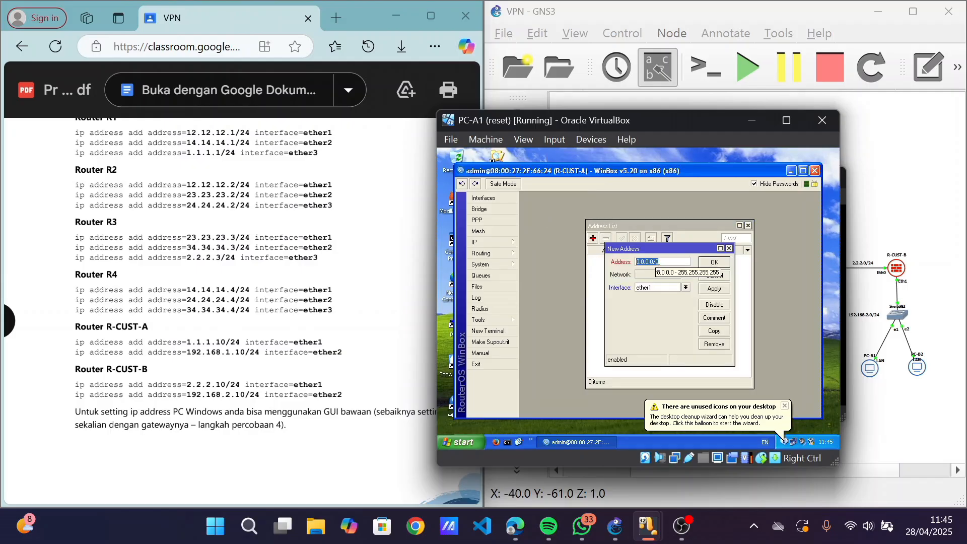
pyautogui.scroll(8, 227, 302)
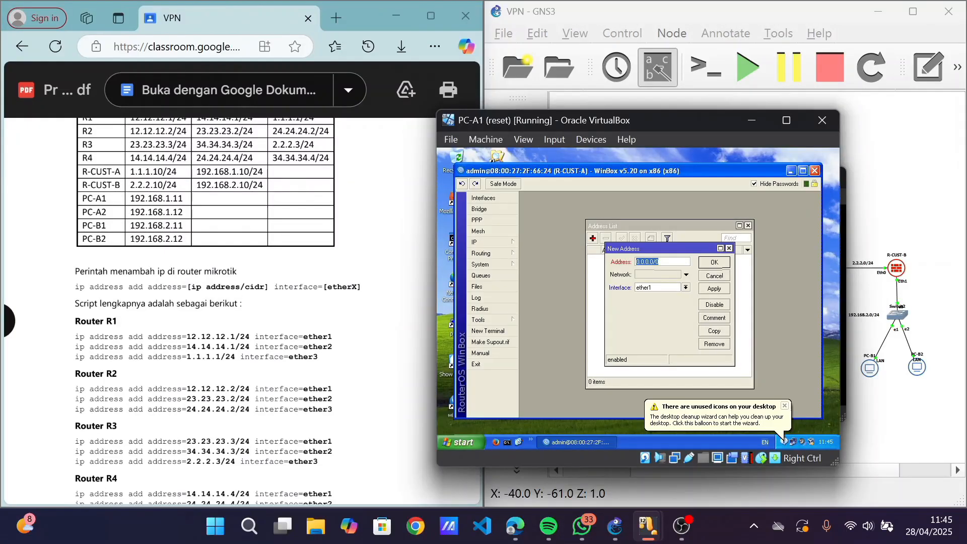
pyautogui.scroll(1, 227, 303)
pyautogui.press('BackSpace')
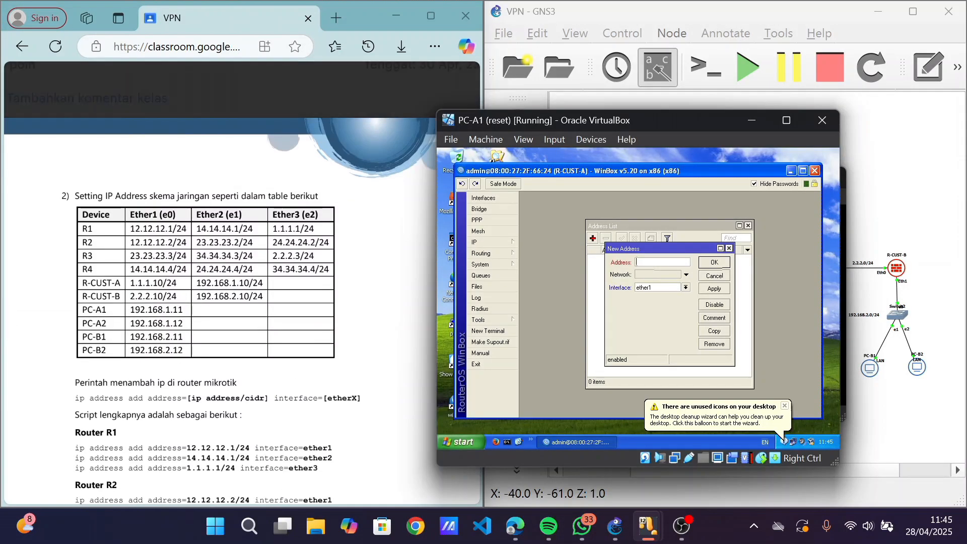
pyautogui.write('1.1.1.10/24')
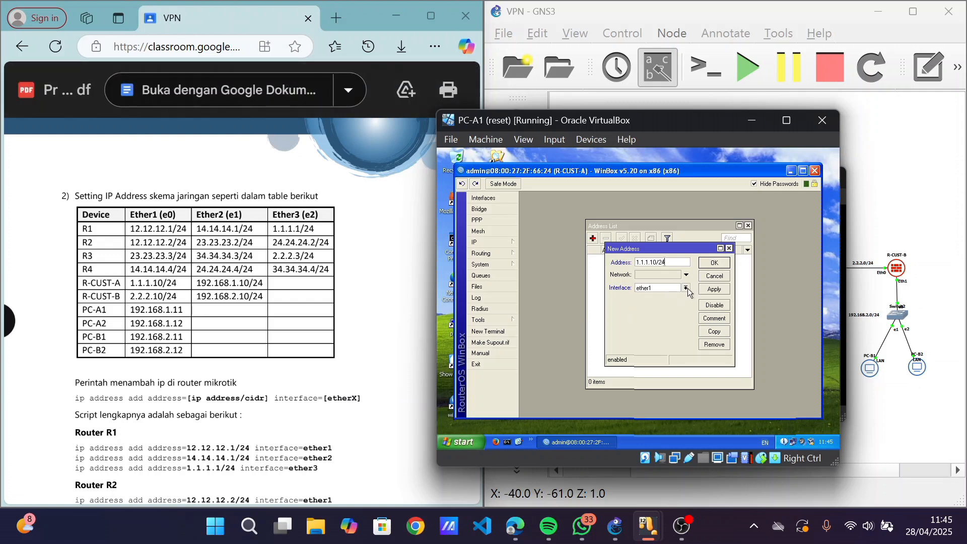
pyautogui.click(715, 262)
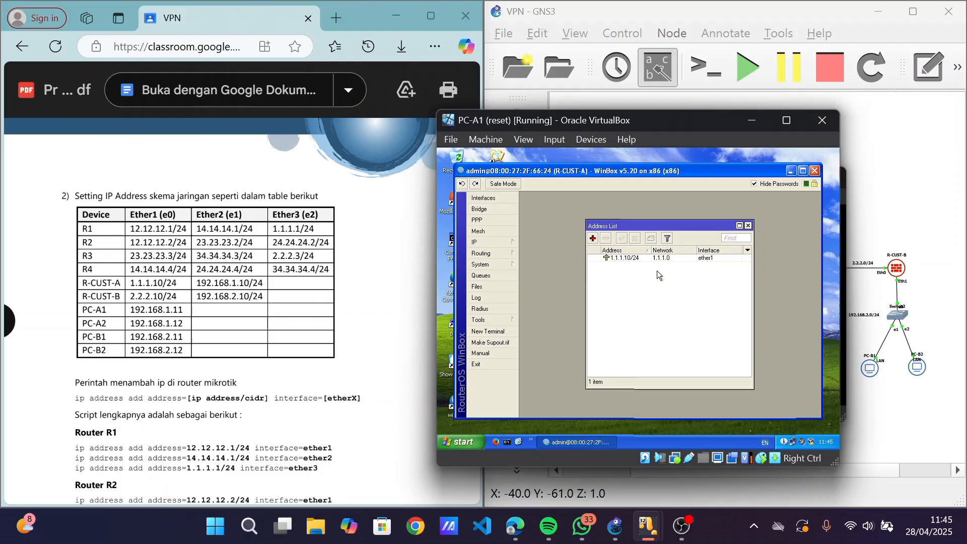
# Add 192.168.1.10/24 on ether2, then close the list and minimize WinBox.
pyautogui.click(593, 238)
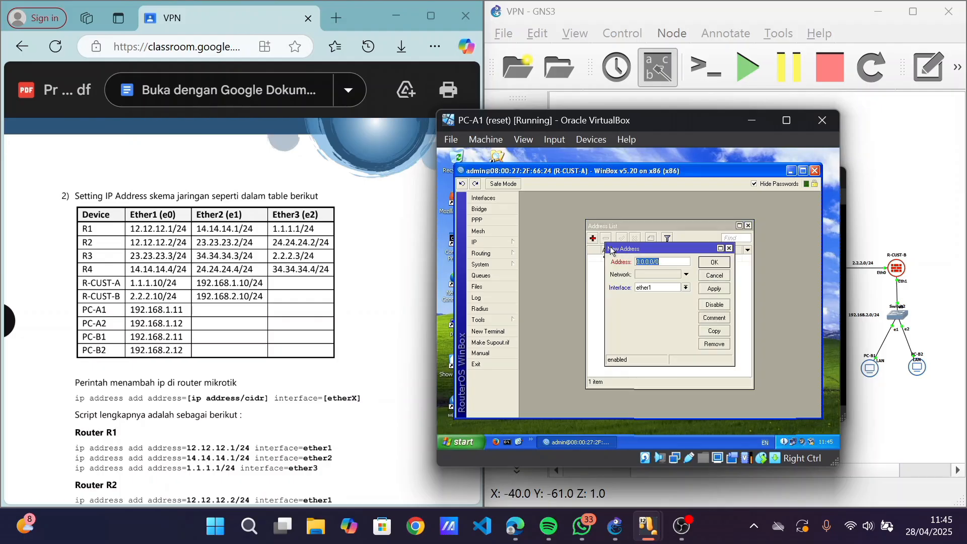
pyautogui.write('192')
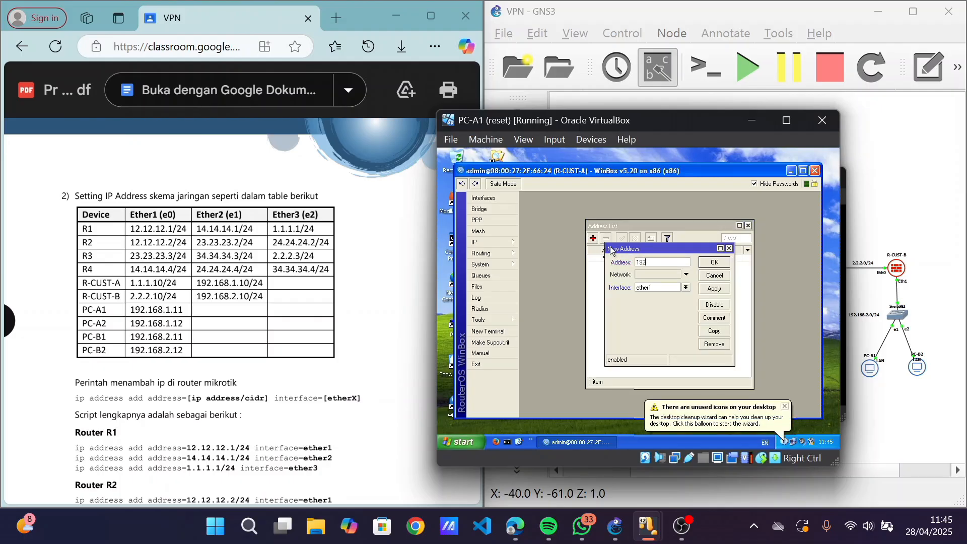
pyautogui.write('.168.1.10/24')
pyautogui.click(656, 286)
pyautogui.click(663, 302)
pyautogui.press('Return')
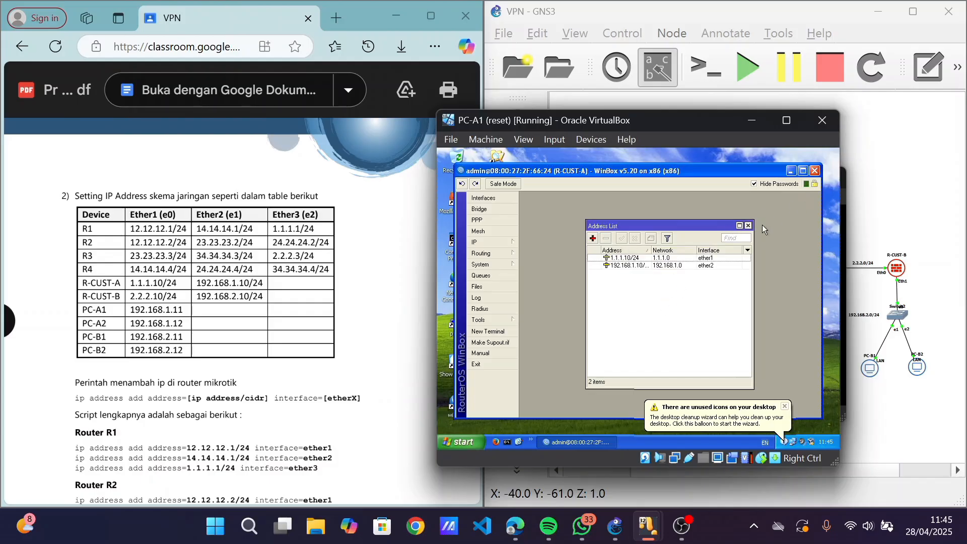
pyautogui.click(748, 226)
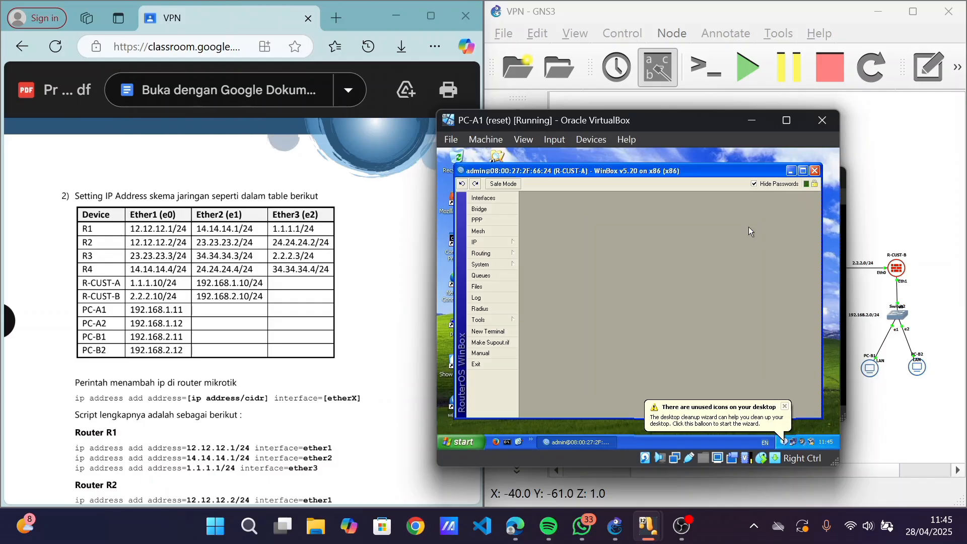
pyautogui.click(792, 171)
pyautogui.moveTo(657, 515)
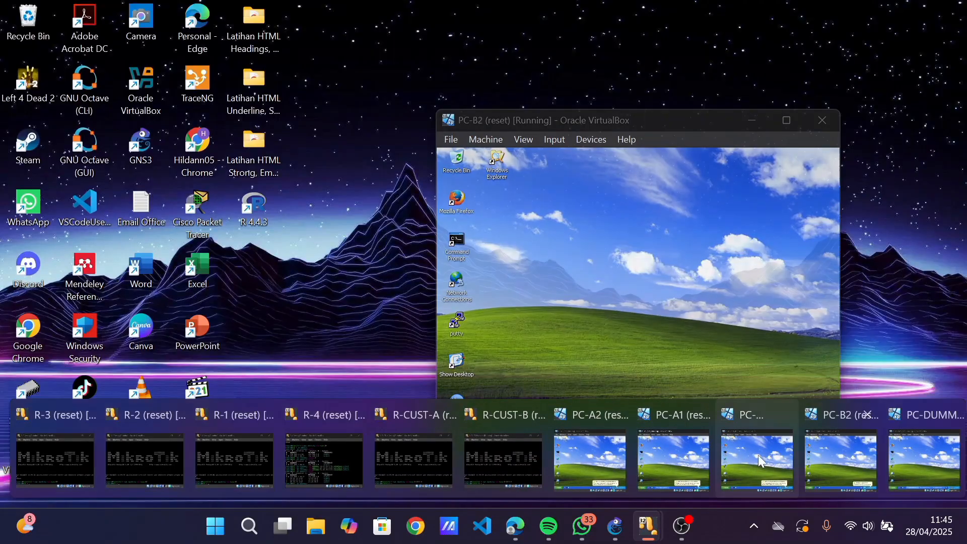
# On PC-B1, connect WinBox to R-CUST-B and open its IP address list.
pyautogui.click(754, 456)
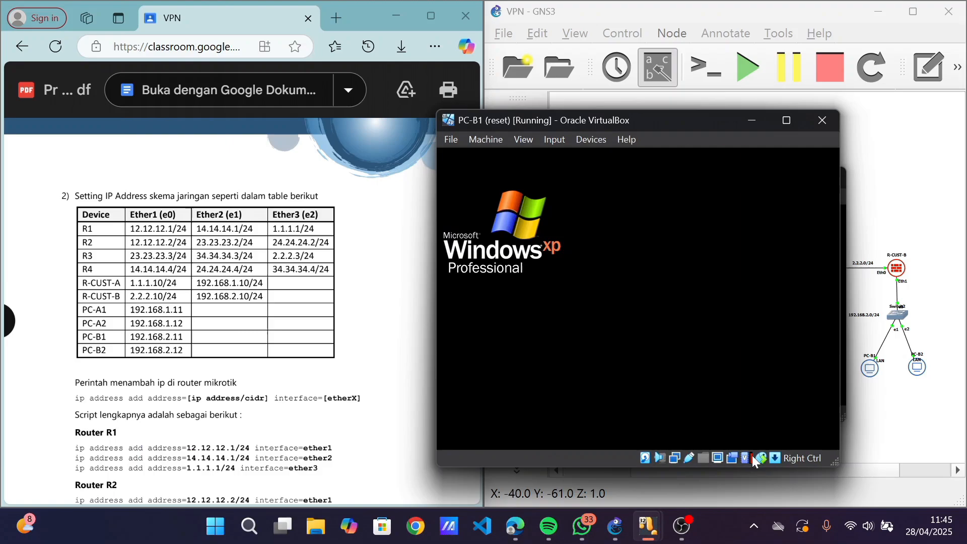
pyautogui.doubleClick(457, 406)
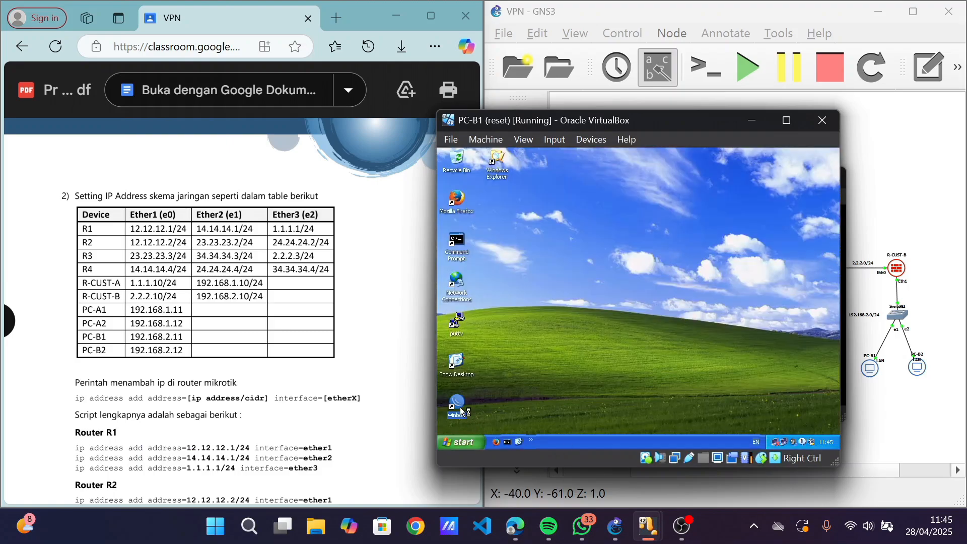
pyautogui.click(563, 173)
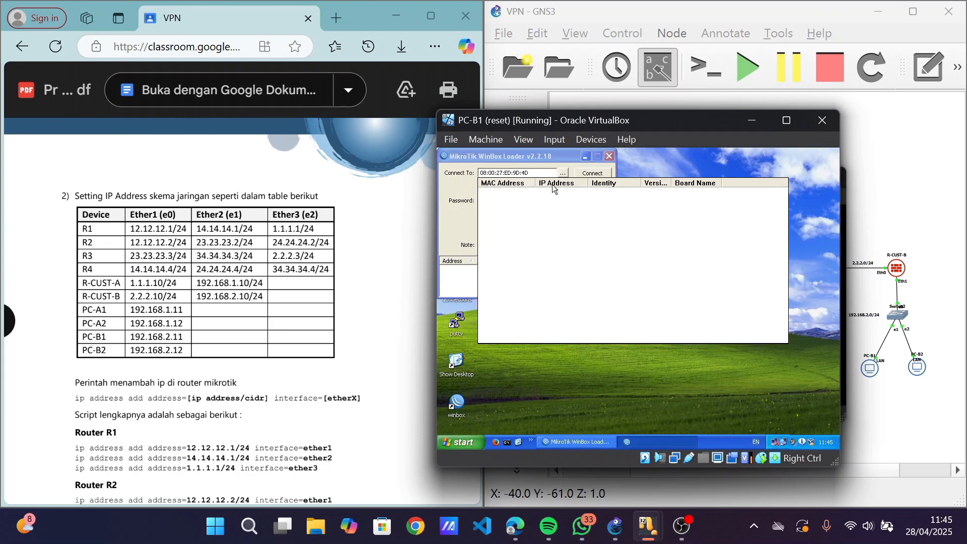
pyautogui.click(511, 194)
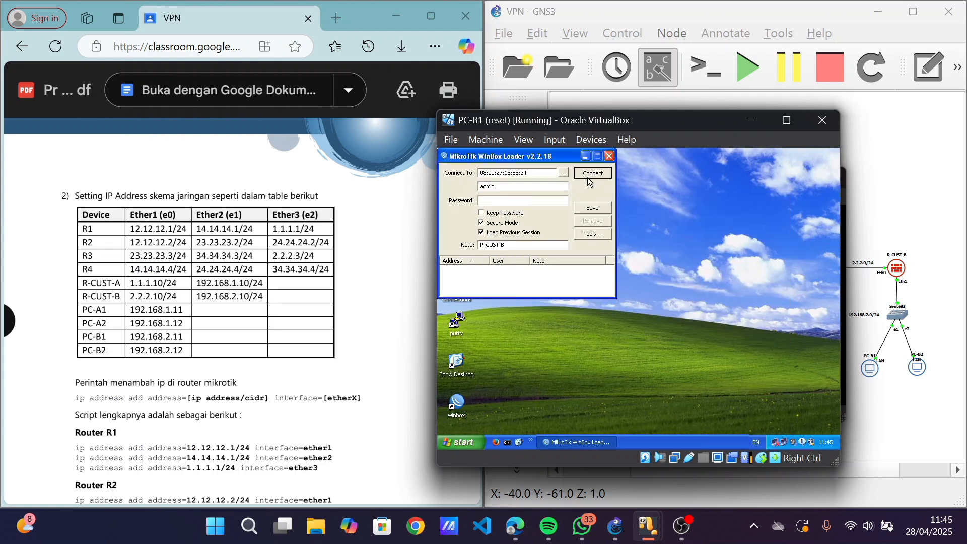
pyautogui.click(588, 177)
pyautogui.click(512, 243)
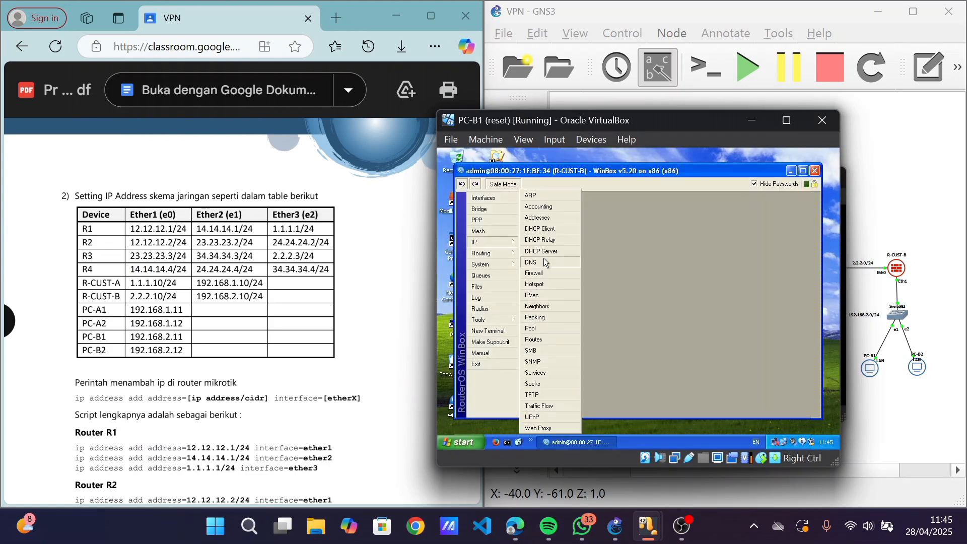
pyautogui.click(549, 219)
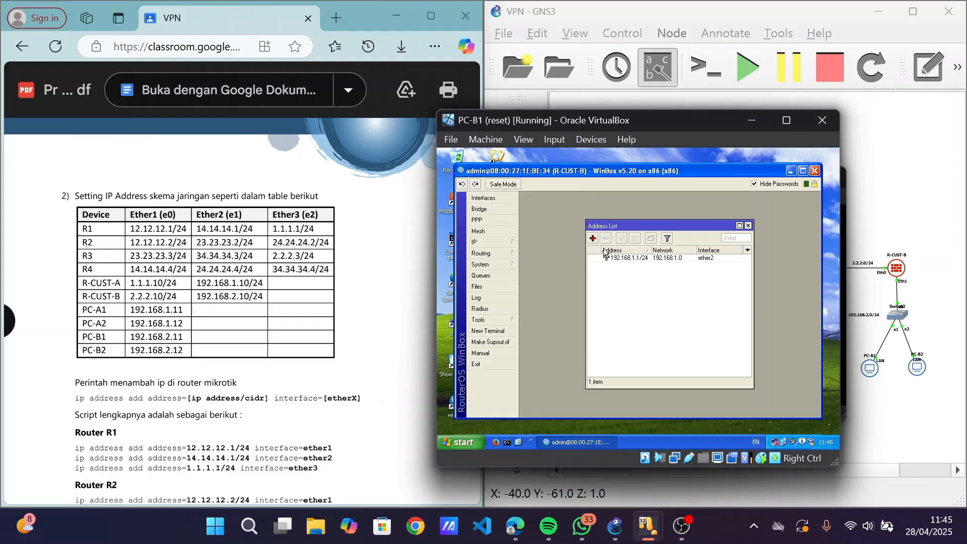
# Delete 192.168.1.1/24 and add 2.2.2.10/24 on ether1.
pyautogui.doubleClick(607, 258)
pyautogui.click(715, 262)
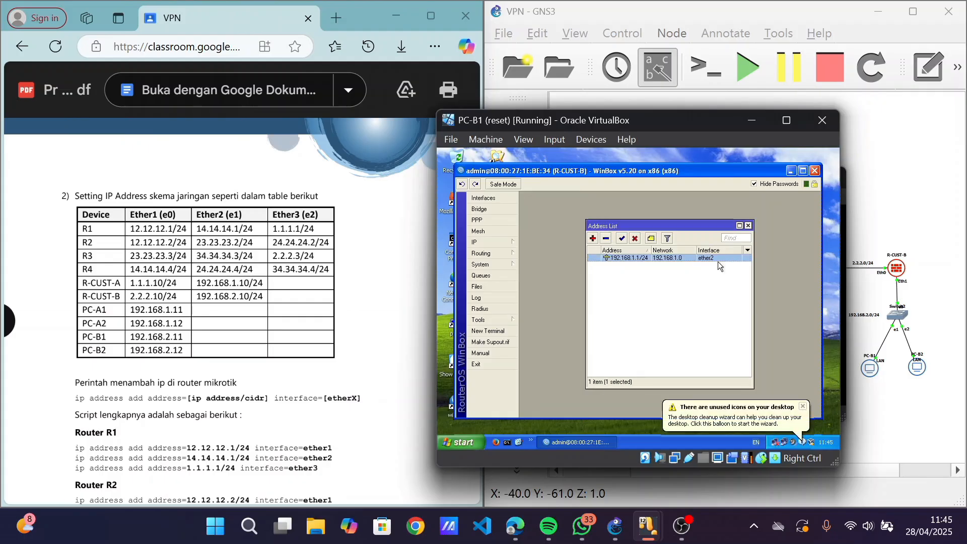
pyautogui.click(606, 238)
pyautogui.click(592, 239)
pyautogui.write('2.2.2.10/23')
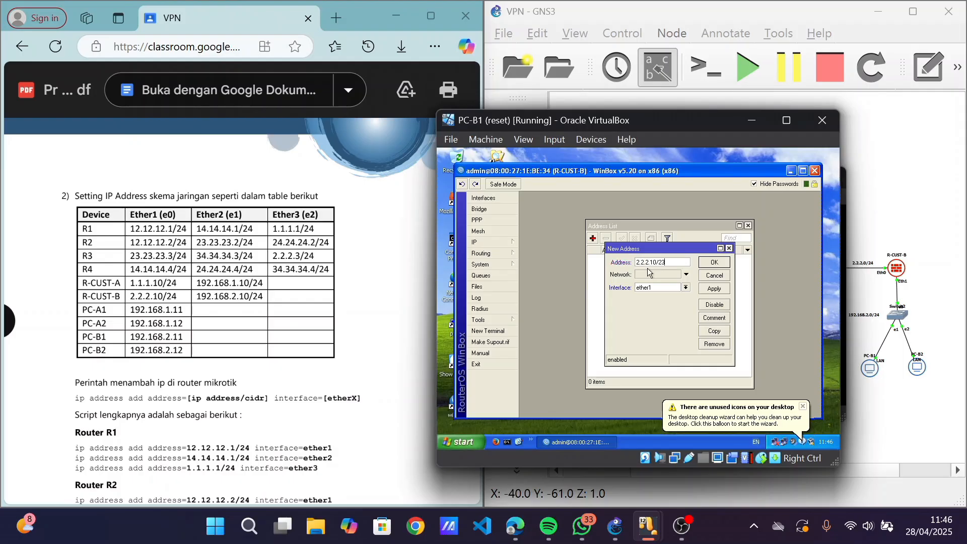
pyautogui.press('BackSpace')
pyautogui.write('4')
pyautogui.click(714, 263)
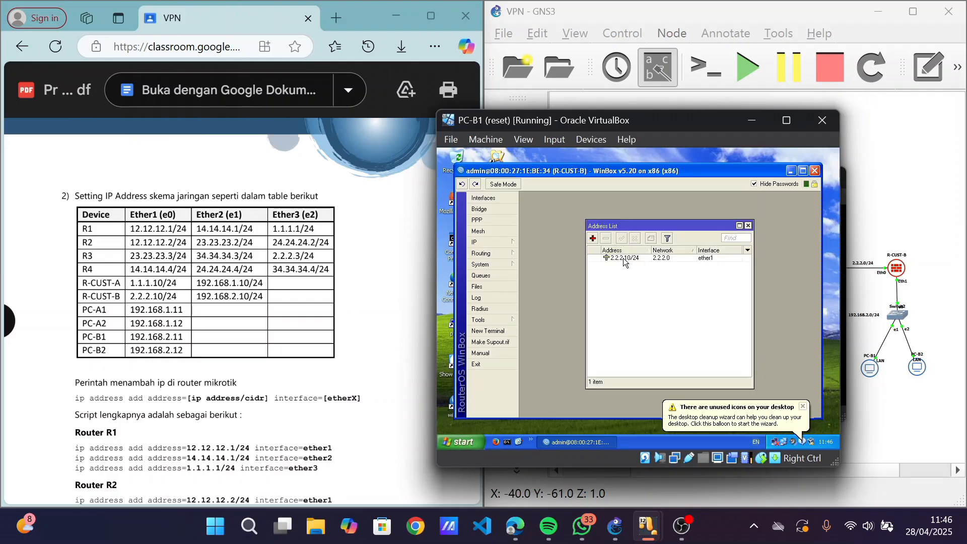
# Add 192.168.2.10/24 on ether2, then close the list and minimize WinBox.
pyautogui.click(593, 238)
pyautogui.write('192.168')
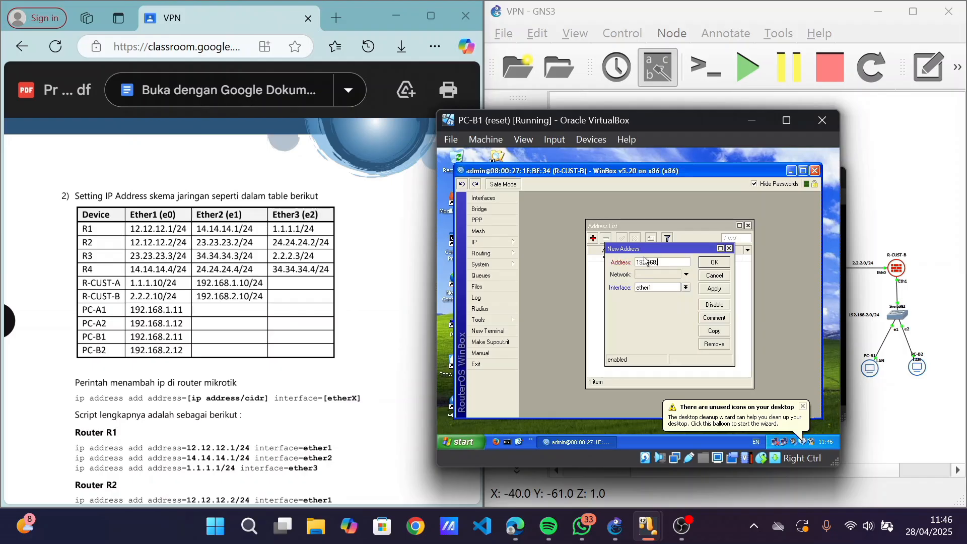
pyautogui.write('.2.10/24')
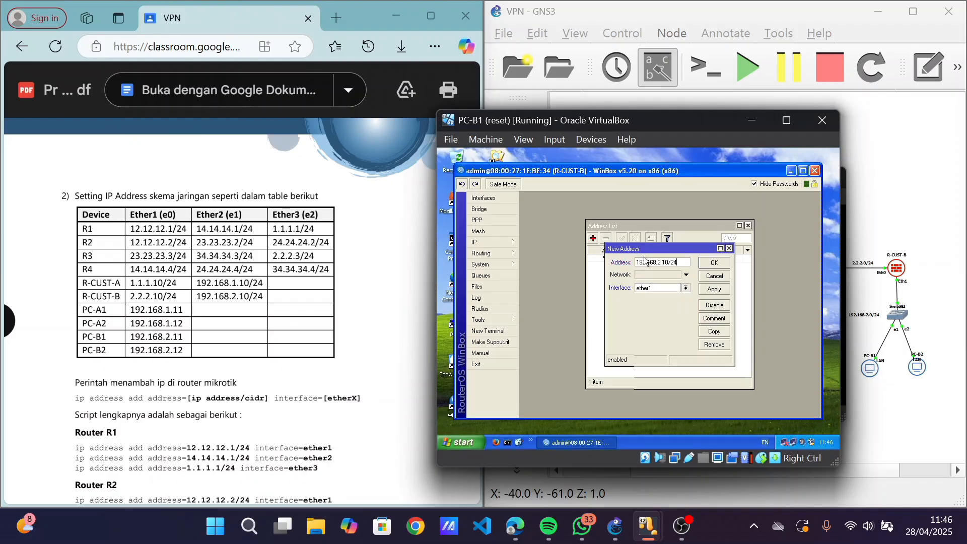
pyautogui.click(661, 288)
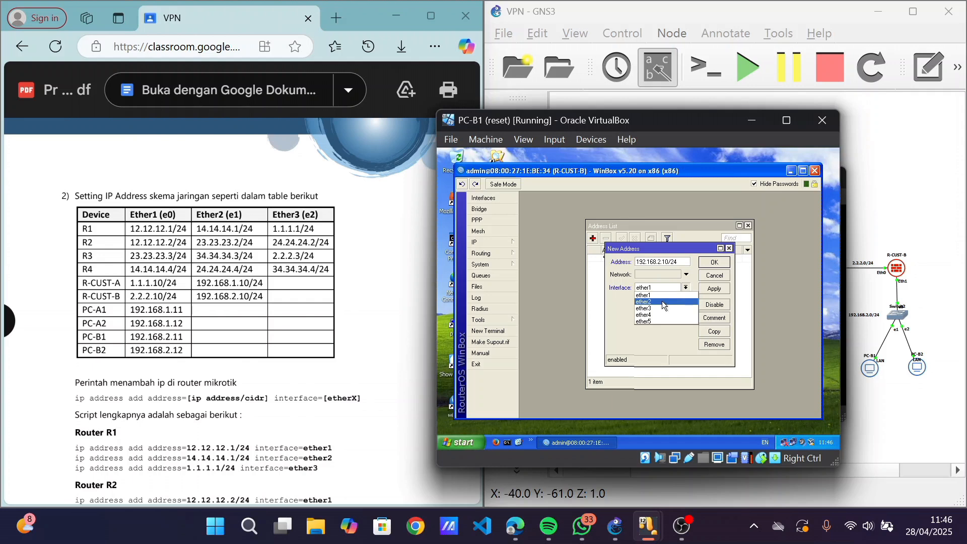
pyautogui.click(663, 300)
pyautogui.click(712, 262)
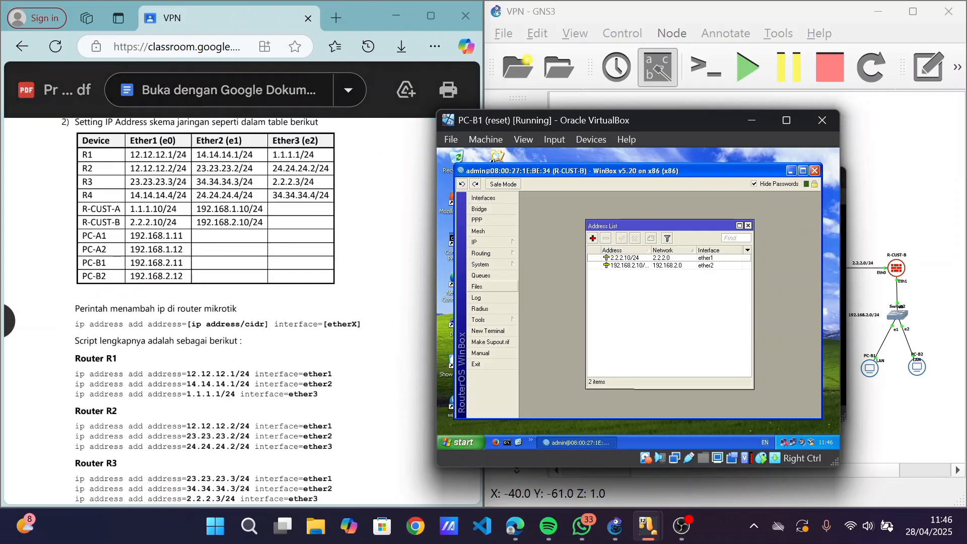
pyautogui.scroll(-3, 217, 312)
pyautogui.scroll(-10, 217, 313)
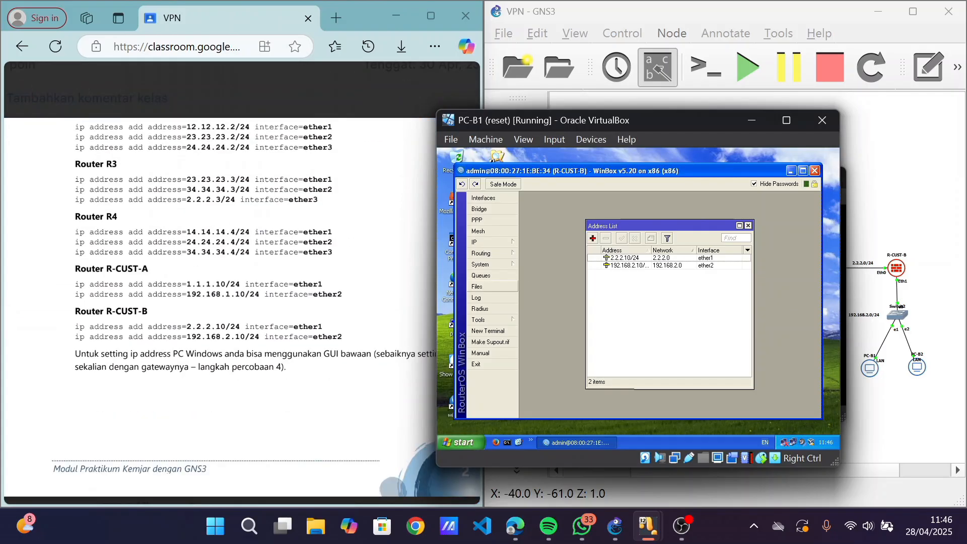
pyautogui.scroll(5, 217, 312)
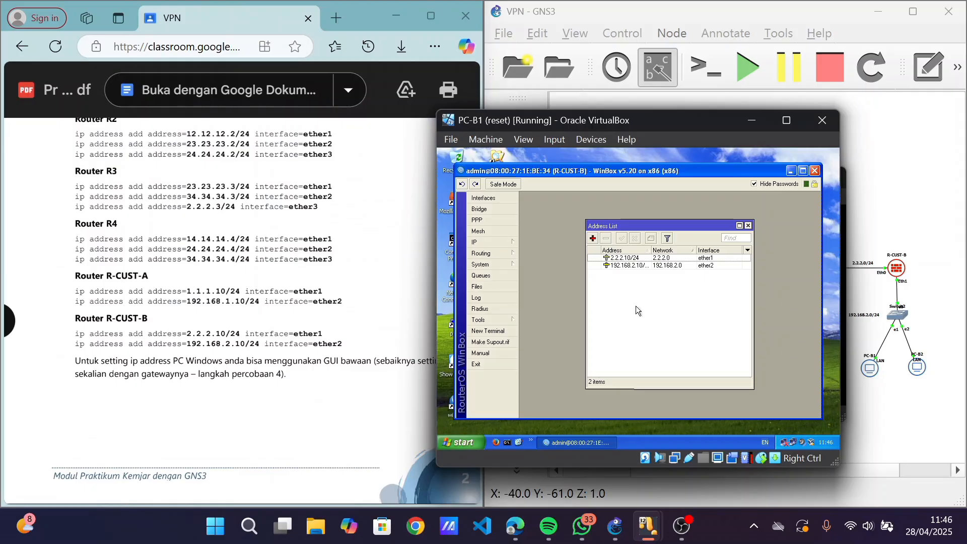
pyautogui.click(749, 226)
pyautogui.click(791, 170)
pyautogui.scroll(6, 217, 302)
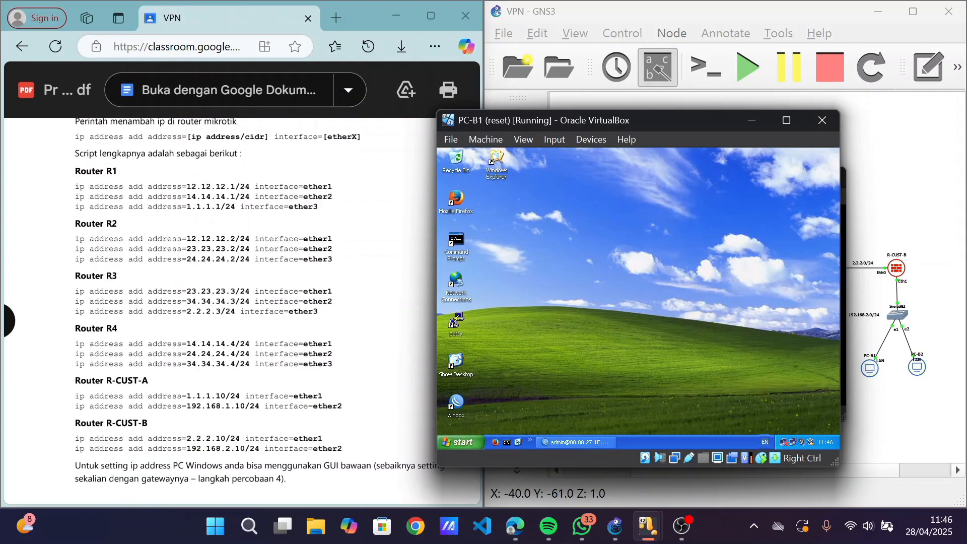
pyautogui.scroll(1, 216, 302)
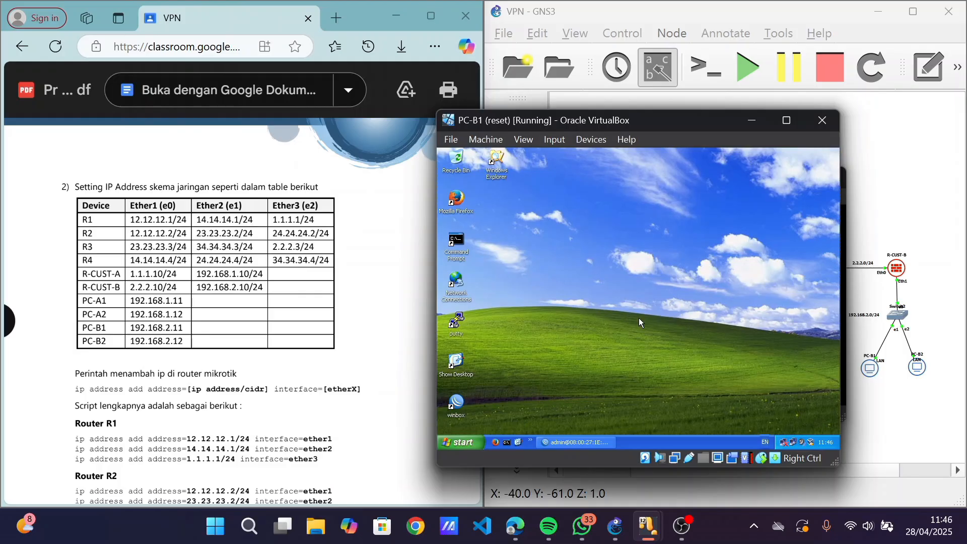
# Open PC-B1's TCP/IP properties and enter static IP 192.168.2.11.
pyautogui.doubleClick(794, 444)
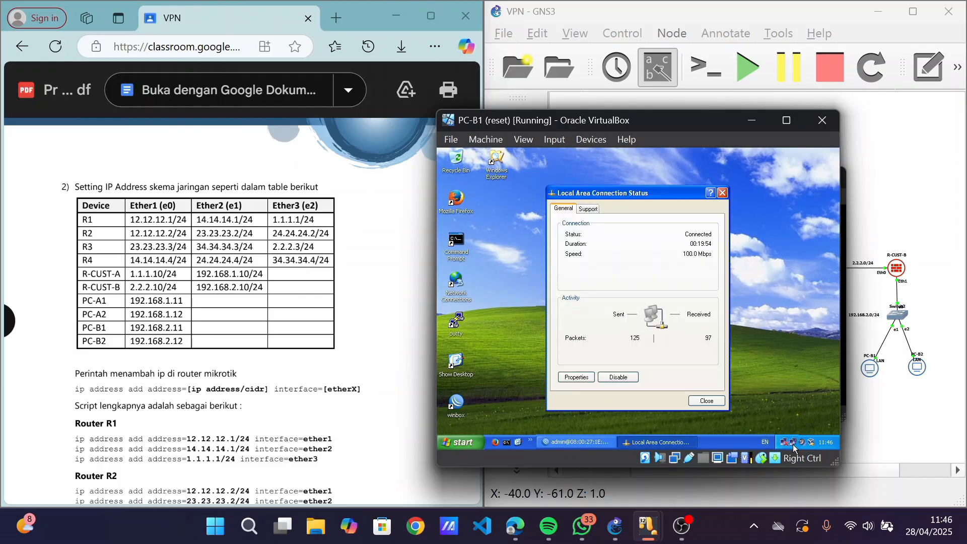
pyautogui.click(577, 378)
pyautogui.doubleClick(544, 288)
pyautogui.click(544, 286)
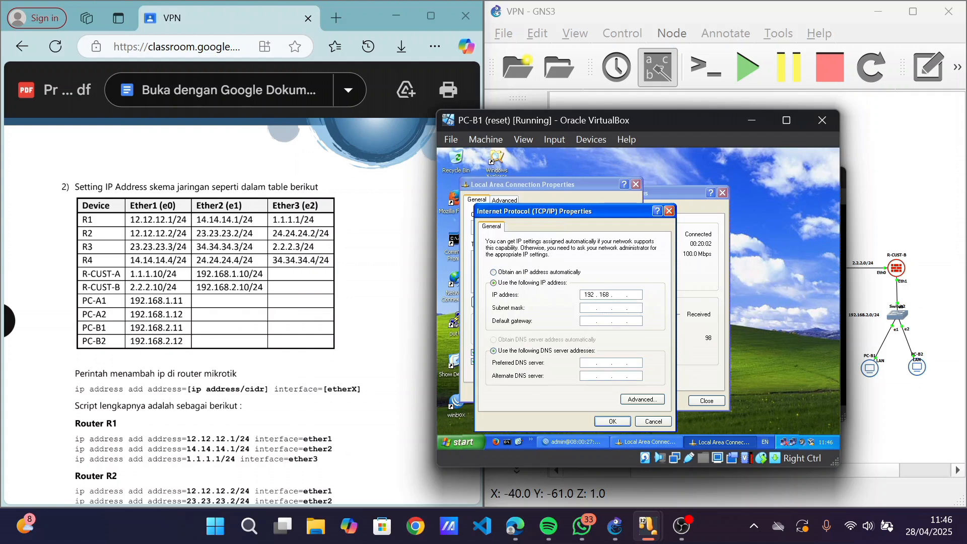
pyautogui.write('11')
pyautogui.press('Tab')
# Set mask 255.255.255.0 and gateway 192.168.2.10, apply, and close the status window.
pyautogui.scroll(-10, 217, 313)
pyautogui.scroll(-2, 217, 267)
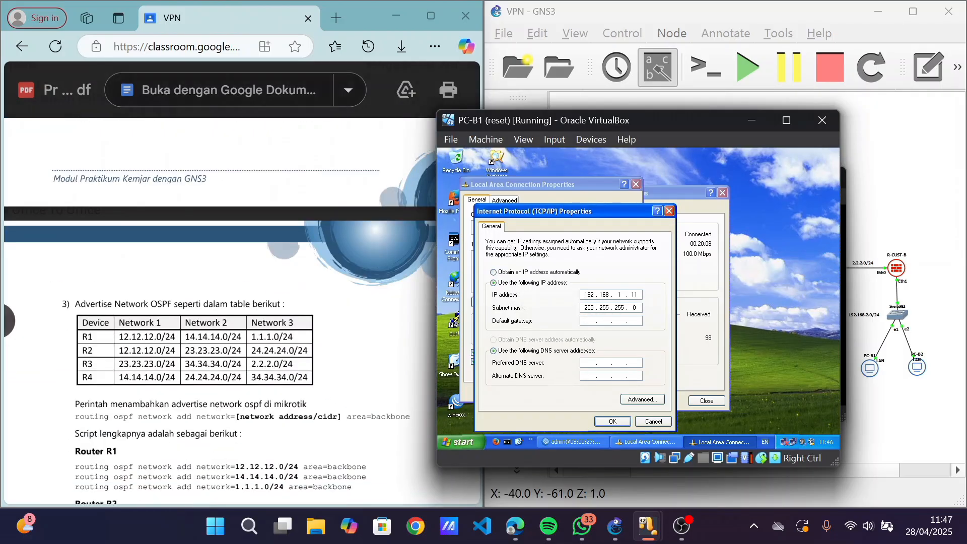
pyautogui.press('Tab')
pyautogui.scroll(-8, 217, 302)
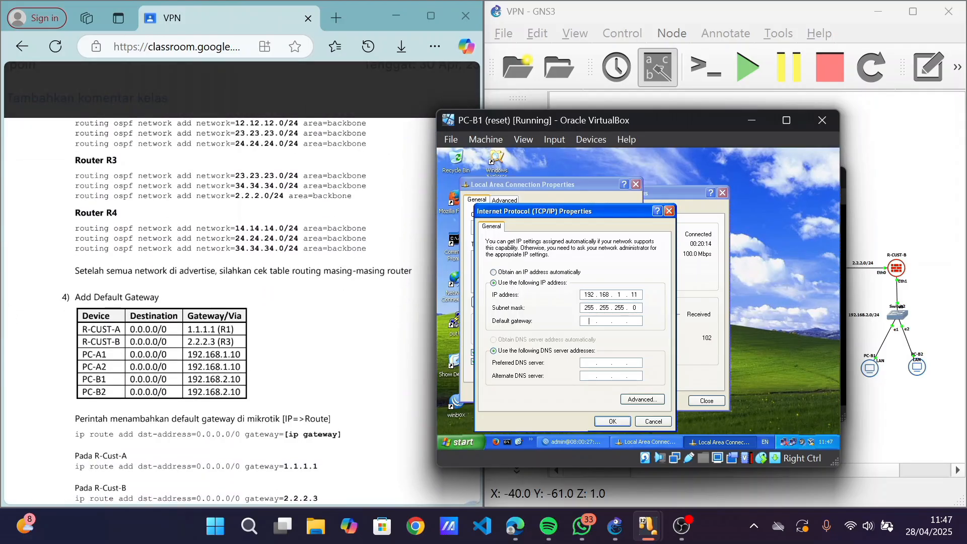
pyautogui.write('192 . ')
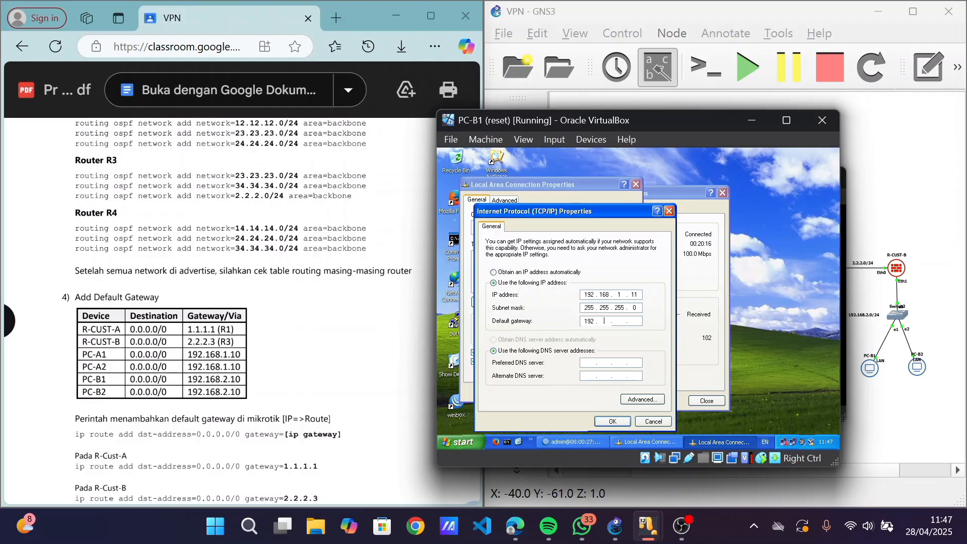
pyautogui.write('168')
pyautogui.scroll(2, 242, 313)
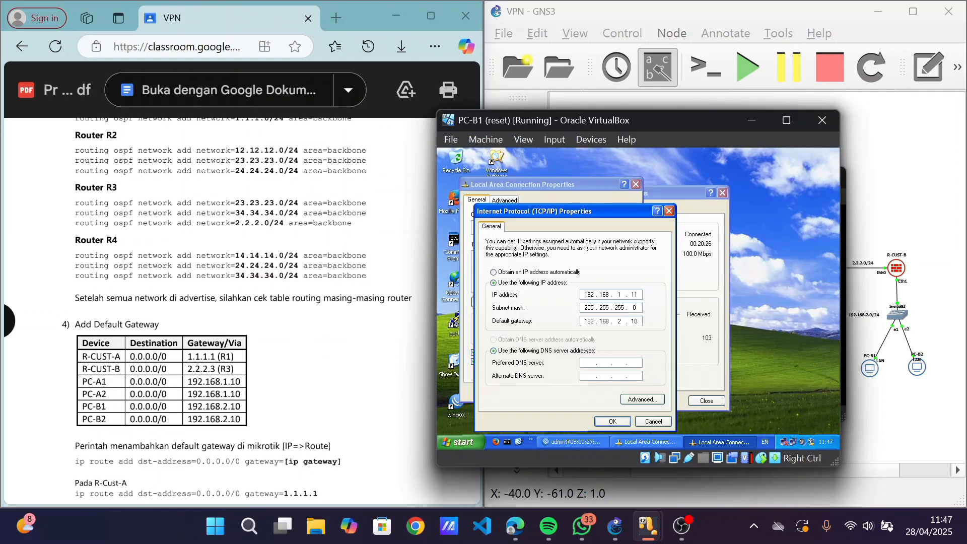
pyautogui.scroll(15, 242, 312)
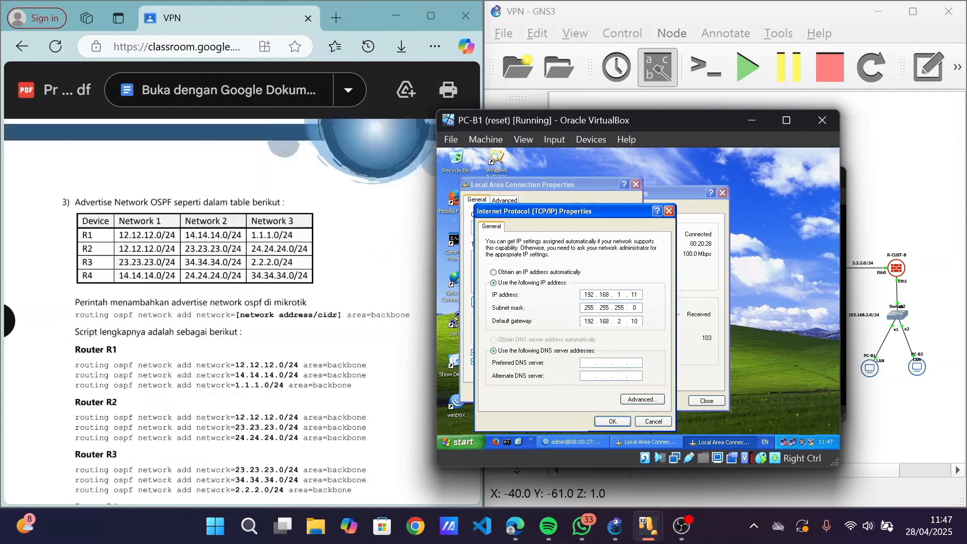
pyautogui.scroll(-7, 241, 312)
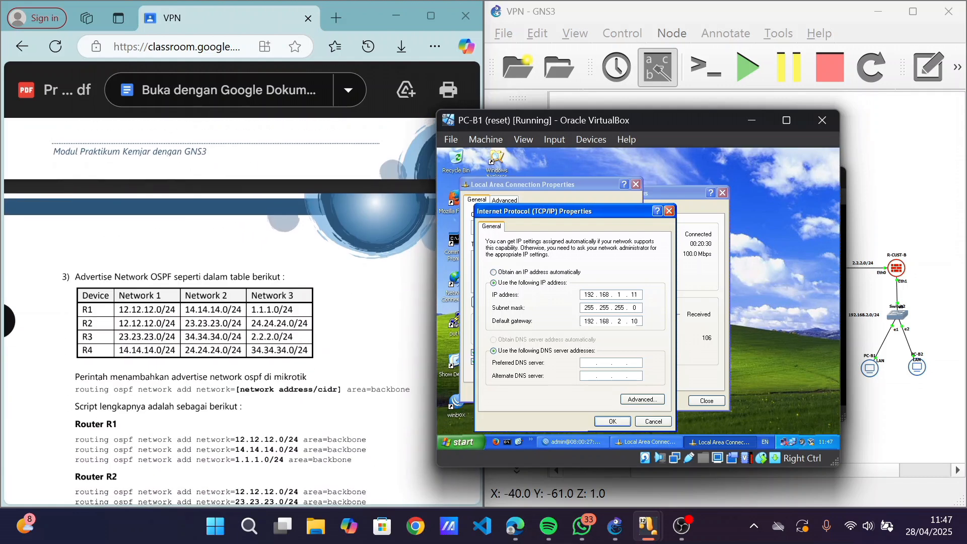
pyautogui.scroll(15, 242, 312)
pyautogui.scroll(3, 241, 313)
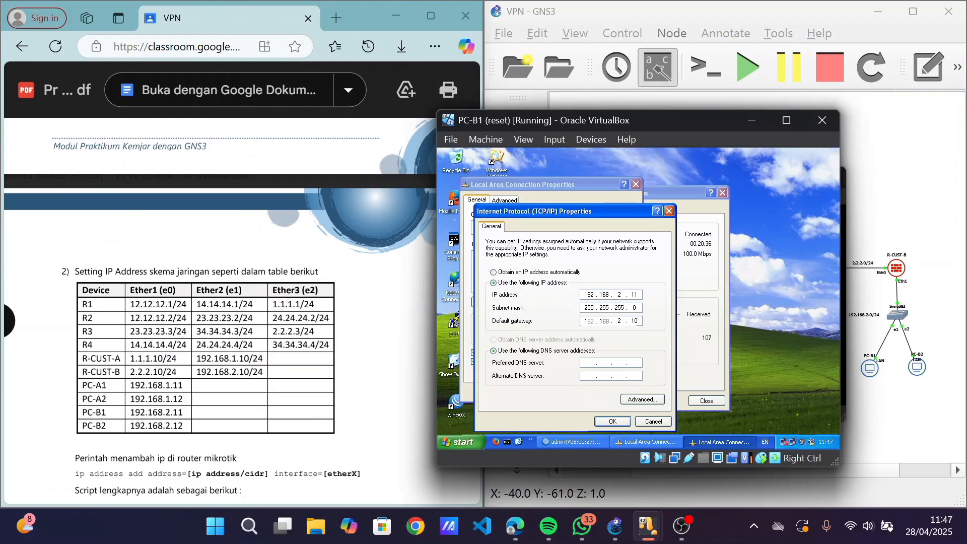
pyautogui.click(618, 421)
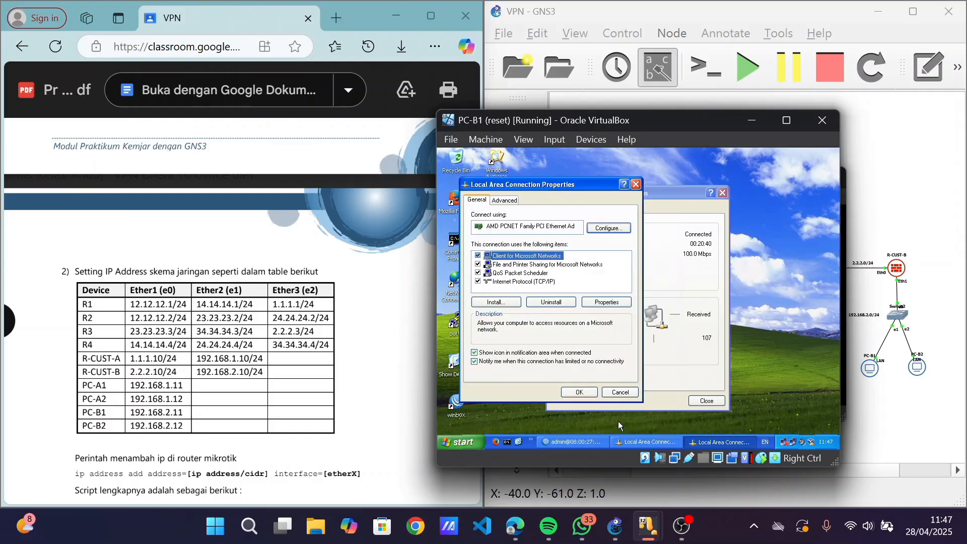
pyautogui.click(705, 403)
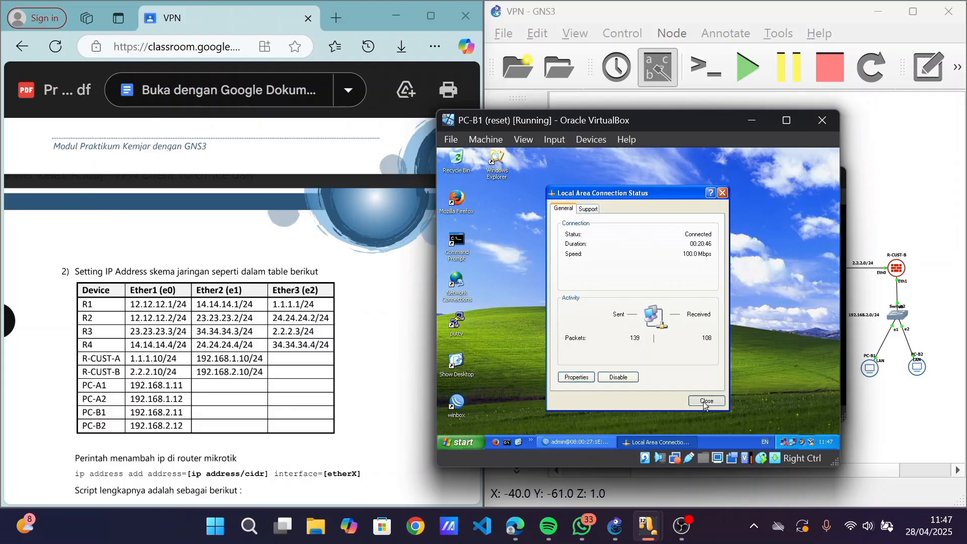
pyautogui.moveTo(650, 520)
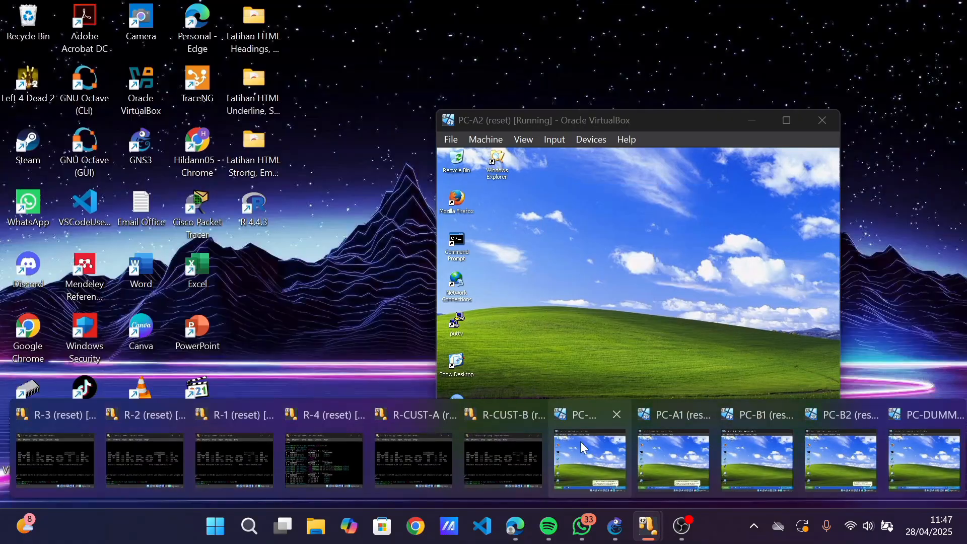
# On PC-B2, switch TCP/IP to a manual address and enter IP 192.168.2.12.
pyautogui.click(848, 455)
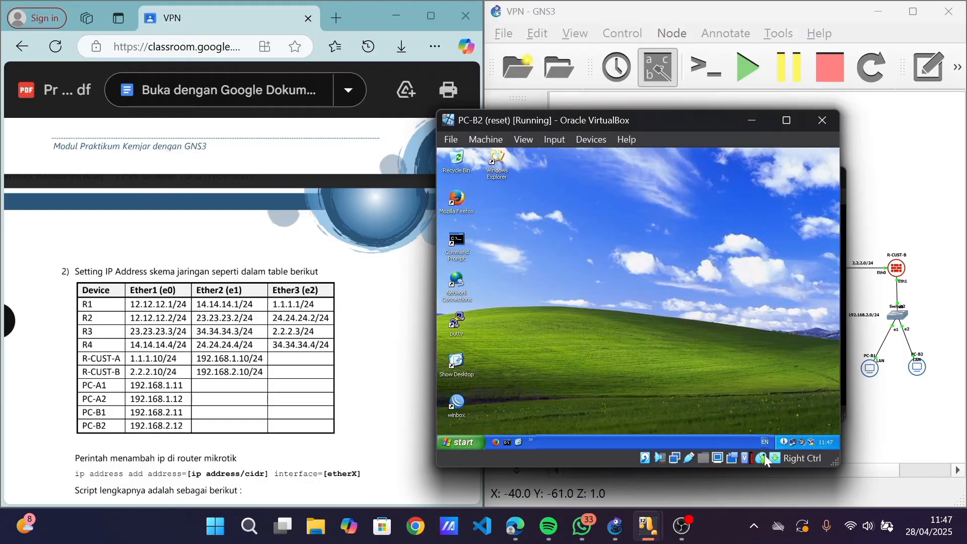
pyautogui.doubleClick(794, 443)
pyautogui.click(577, 377)
pyautogui.click(549, 282)
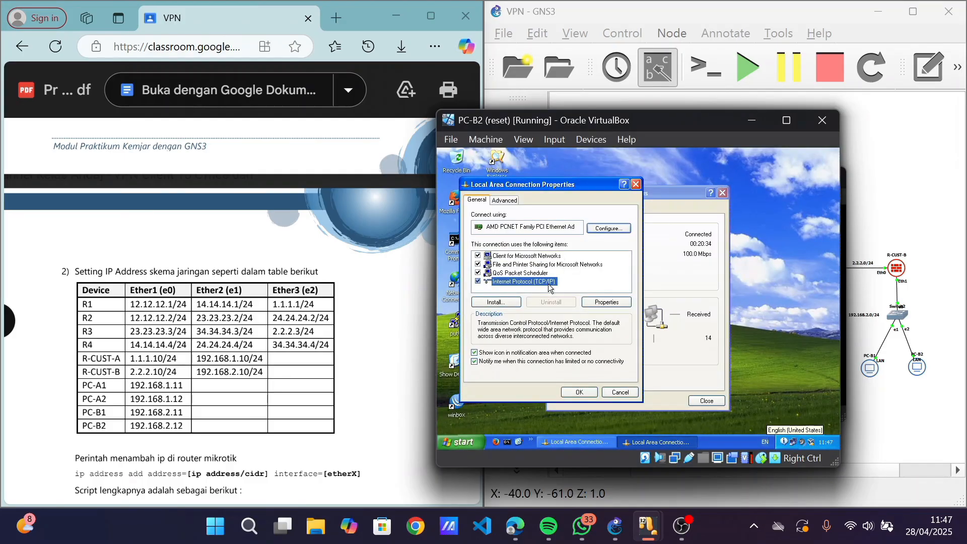
pyautogui.doubleClick(549, 286)
pyautogui.click(545, 284)
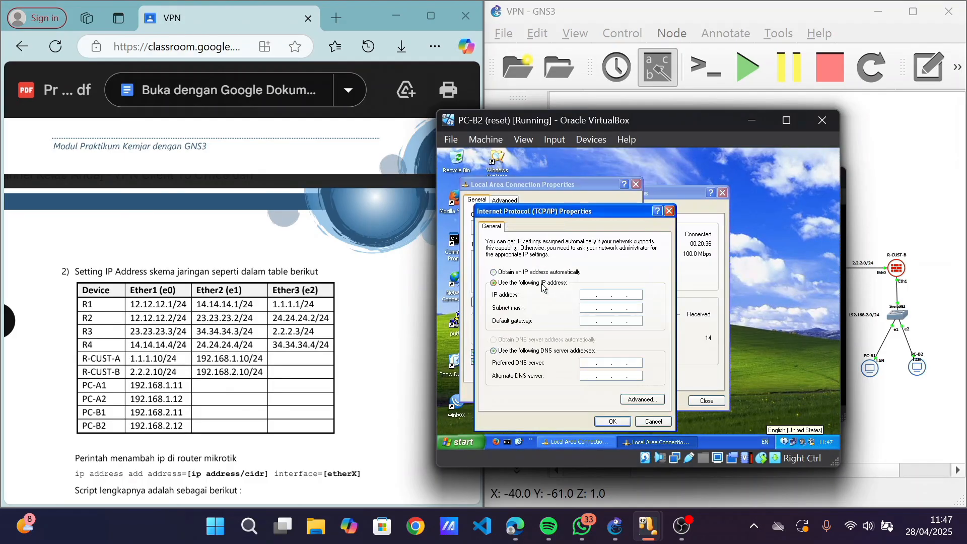
pyautogui.write('1921682')
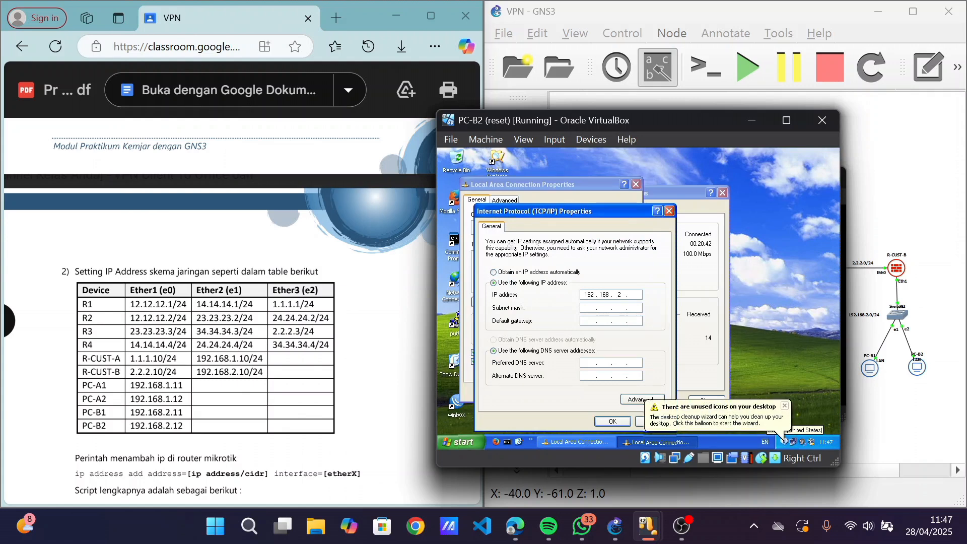
pyautogui.write('12')
# Fill in subnet mask 255.255.255.0 and default gateway 192.168.2.10 for PC-B2.
pyautogui.click(623, 308)
pyautogui.click(623, 324)
pyautogui.write('192 . 168 . 2 .')
pyautogui.scroll(-15, 242, 313)
pyautogui.scroll(-10, 242, 312)
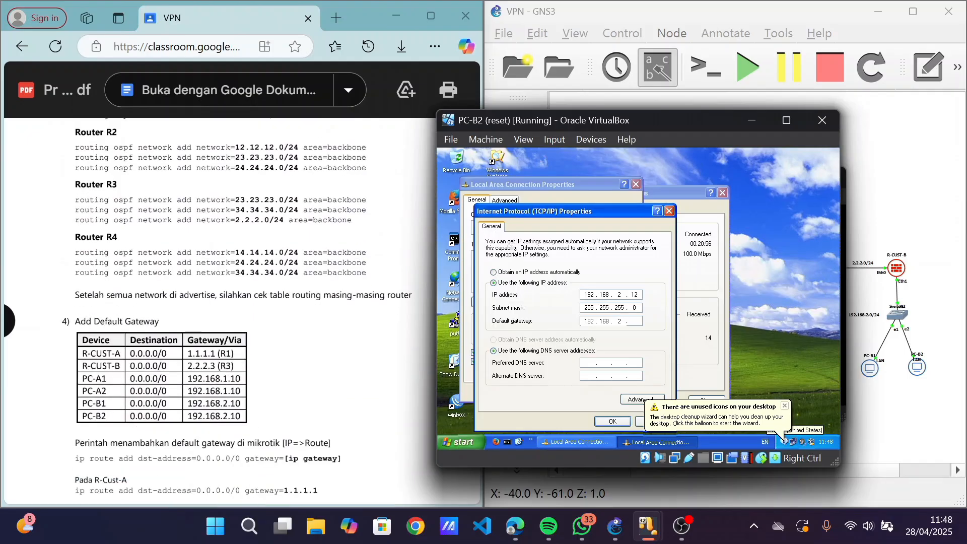
pyautogui.scroll(4, 242, 312)
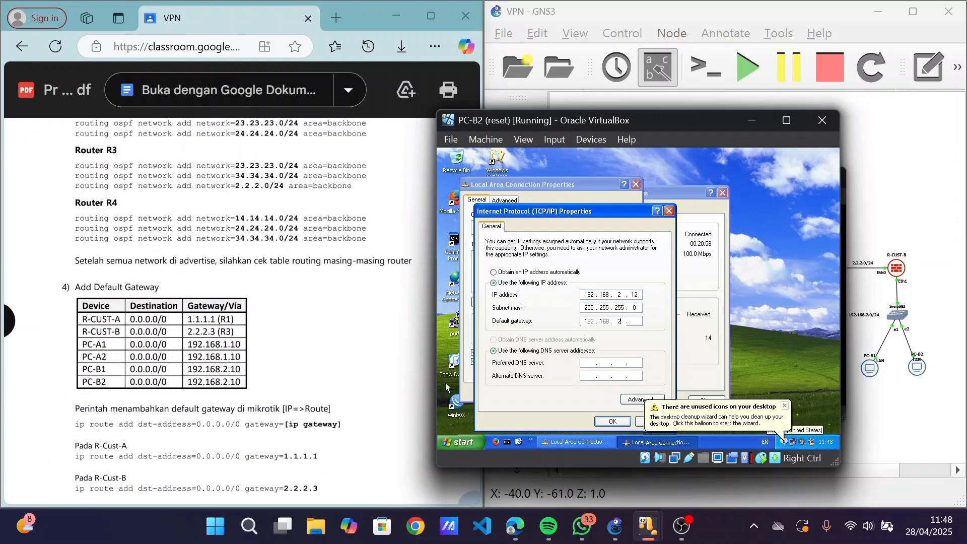
pyautogui.write('10')
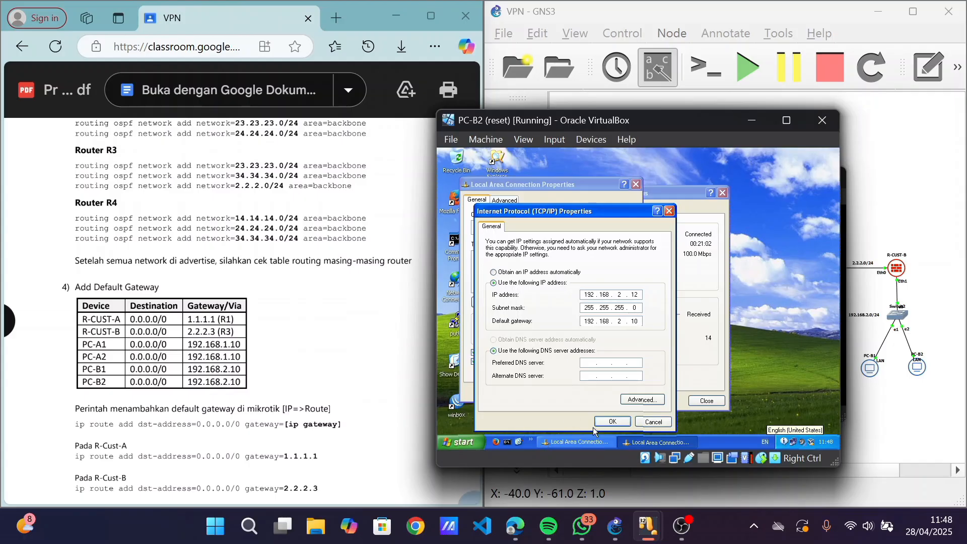
# Confirm PC-B2's new TCP/IP settings and close its connection status window.
pyautogui.click(607, 421)
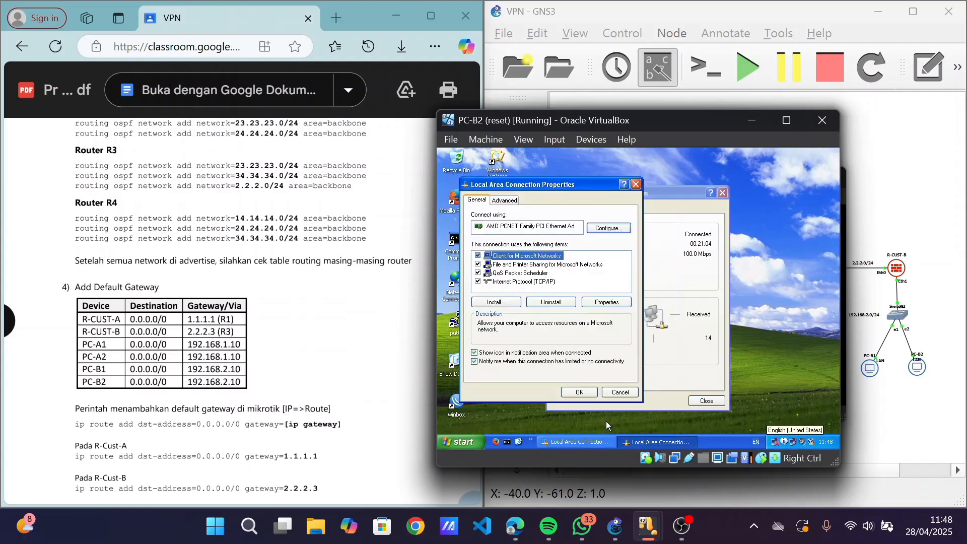
pyautogui.click(588, 392)
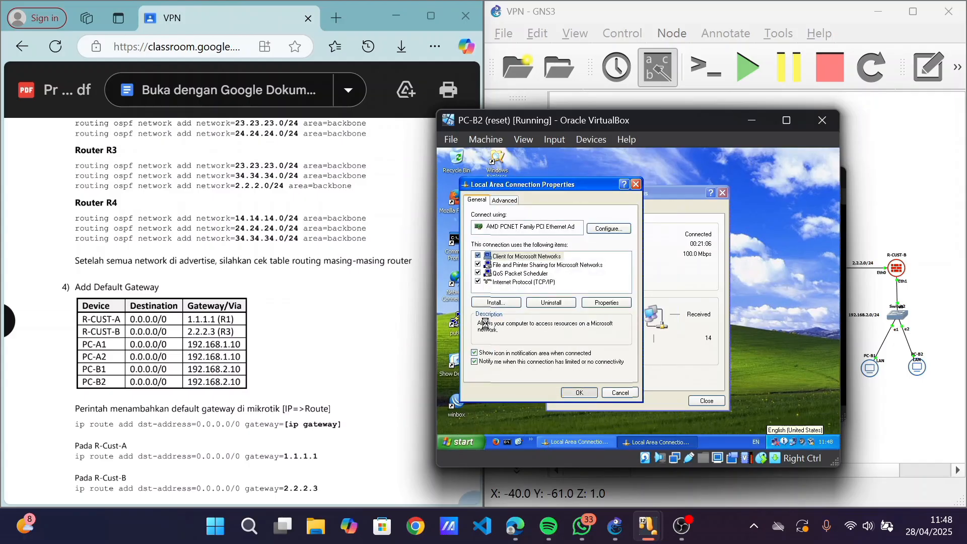
pyautogui.scroll(5, 242, 311)
pyautogui.scroll(-2, 242, 311)
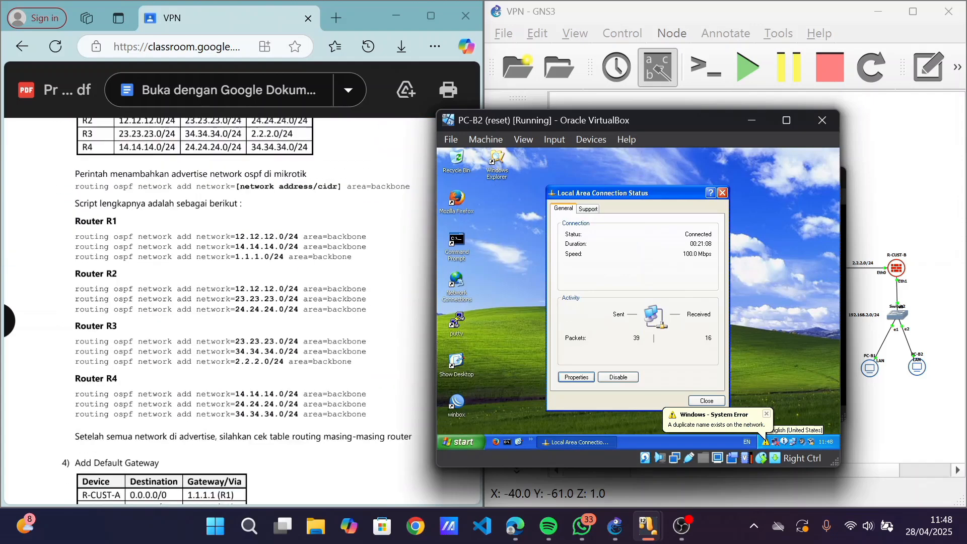
pyautogui.scroll(-5, 242, 311)
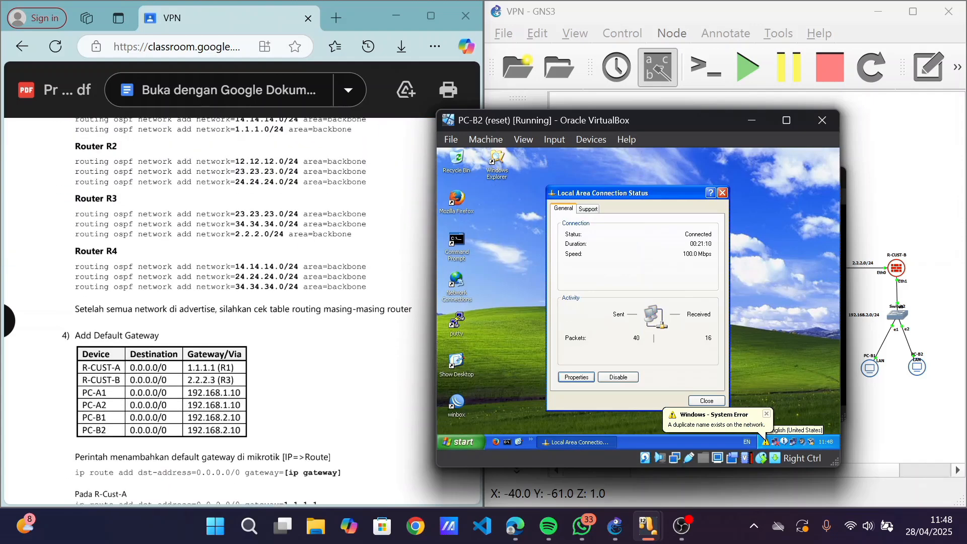
pyautogui.scroll(2, 242, 311)
pyautogui.scroll(20, 242, 312)
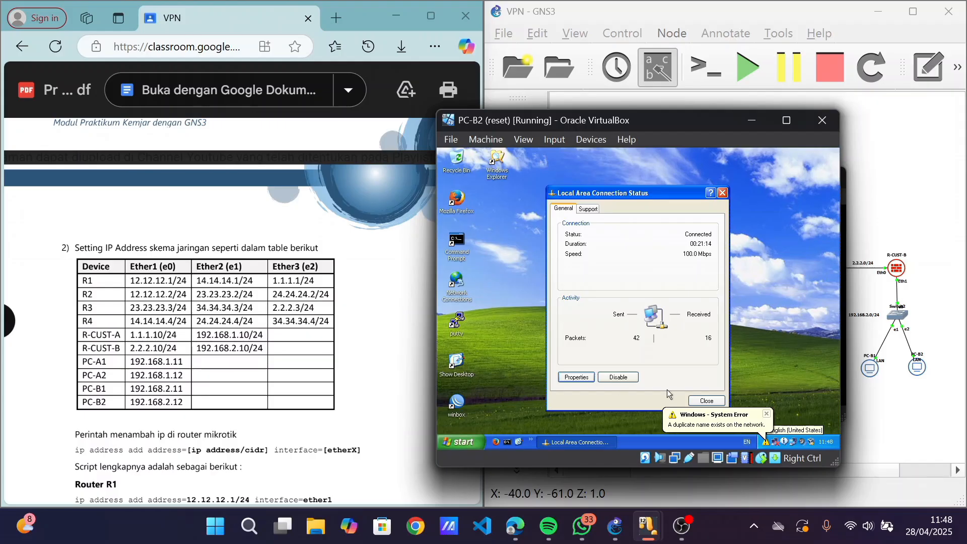
pyautogui.click(707, 400)
# Give PC-A1 static IP 192.168.1.11, mask 255.255.255.0 and gateway 192.168.1.10, then confirm.
pyautogui.moveTo(654, 523)
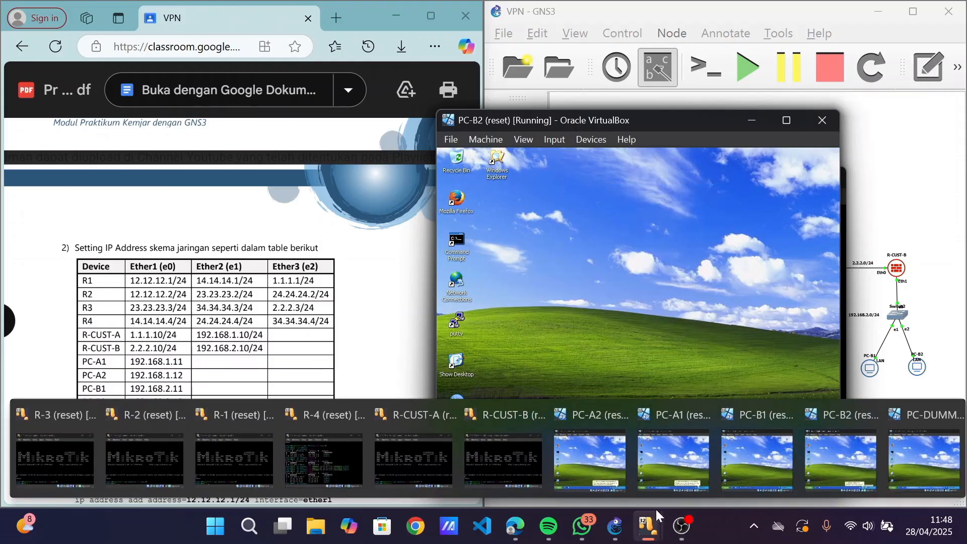
pyautogui.click(646, 454)
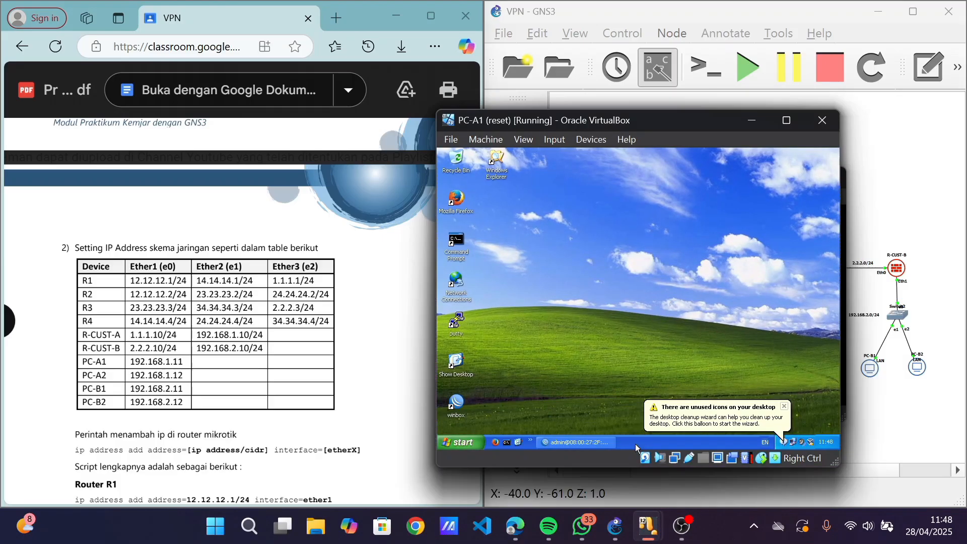
pyautogui.click(794, 442)
pyautogui.click(577, 377)
pyautogui.doubleClick(532, 288)
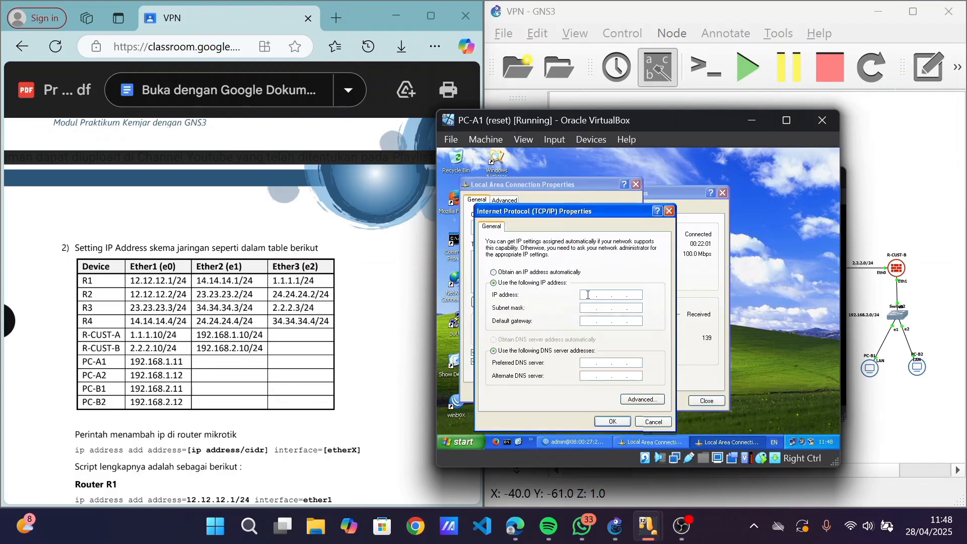
pyautogui.click(588, 295)
pyautogui.write('1')
pyautogui.click(620, 314)
pyautogui.write('192 . 168 . 1 . 11')
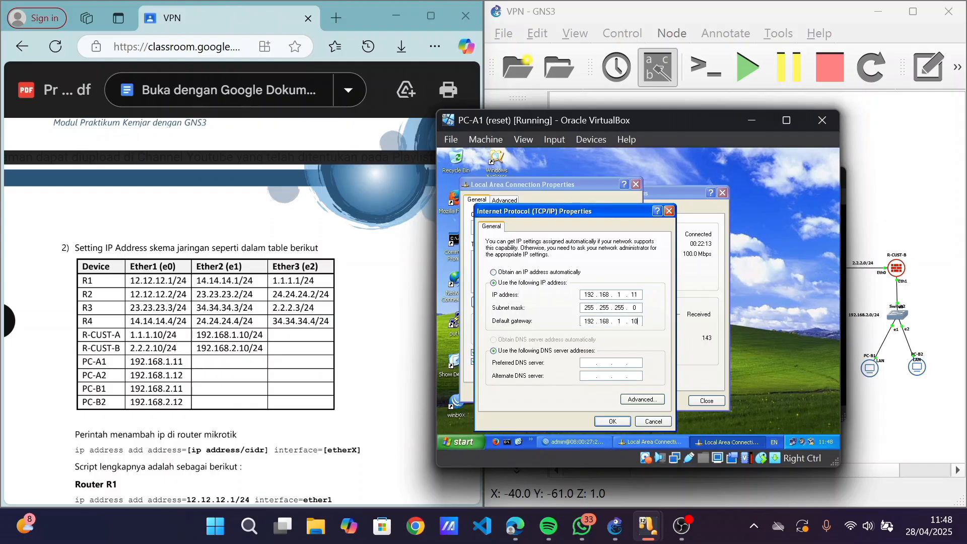
pyautogui.click(618, 422)
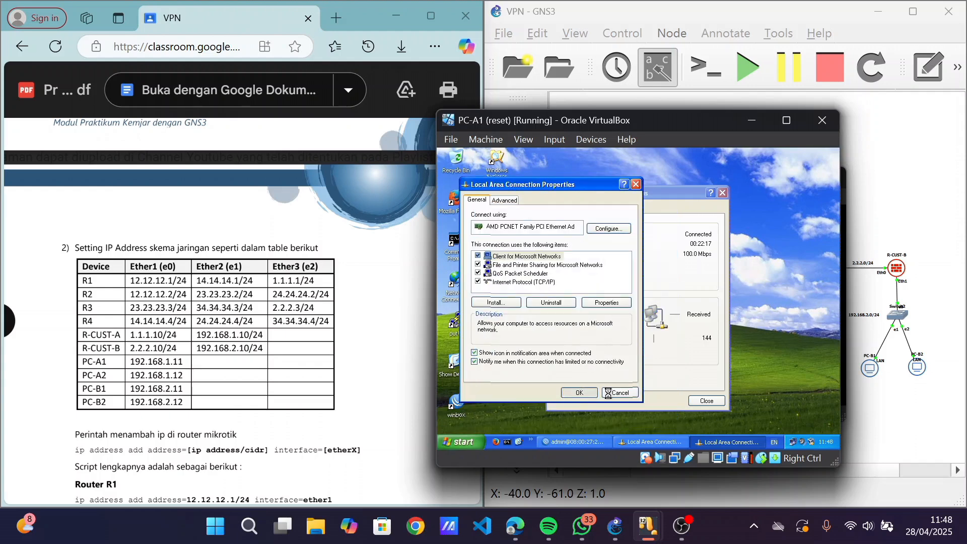
# On PC-A2, switch TCP/IP to a manual address and enter IP 192.168.1.12.
pyautogui.moveTo(653, 525)
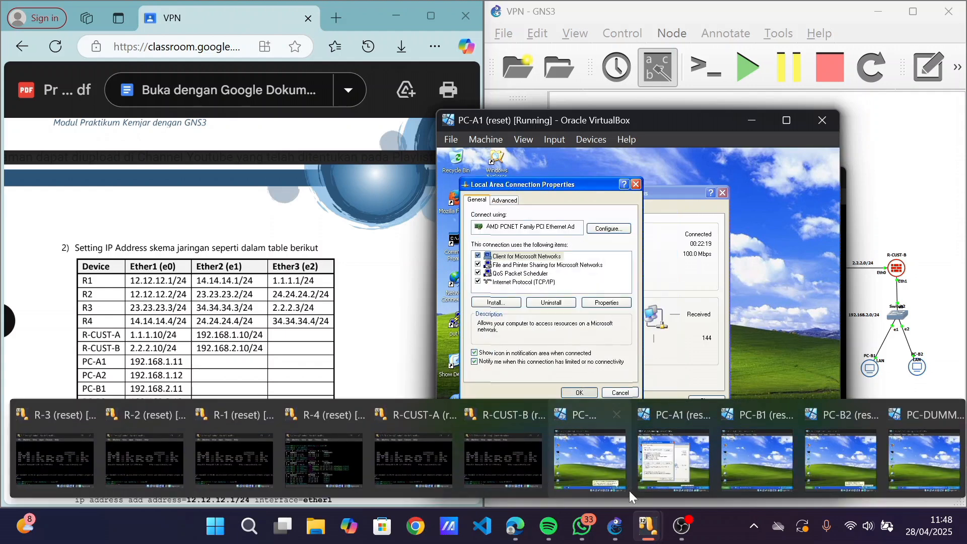
pyautogui.click(618, 467)
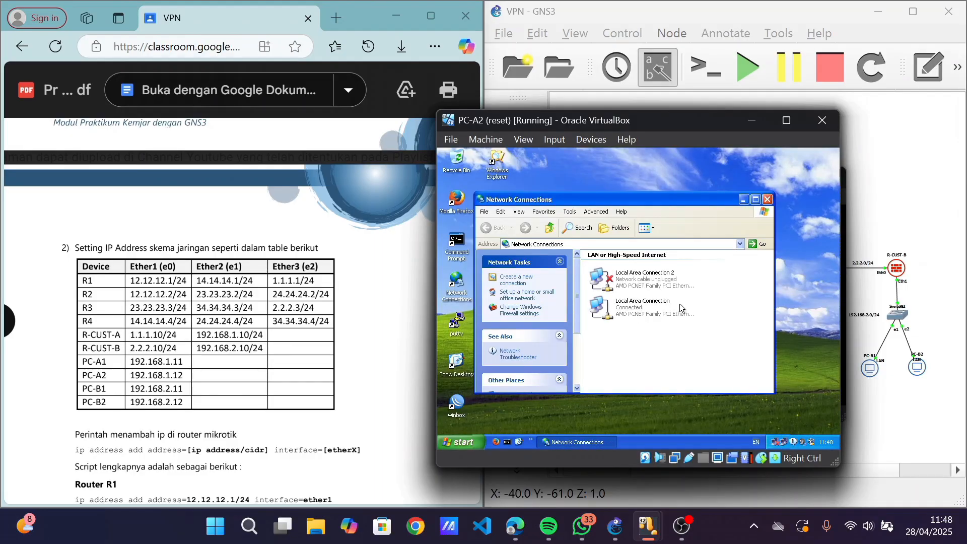
pyautogui.doubleClick(650, 307)
pyautogui.click(576, 377)
pyautogui.doubleClick(566, 316)
pyautogui.click(552, 283)
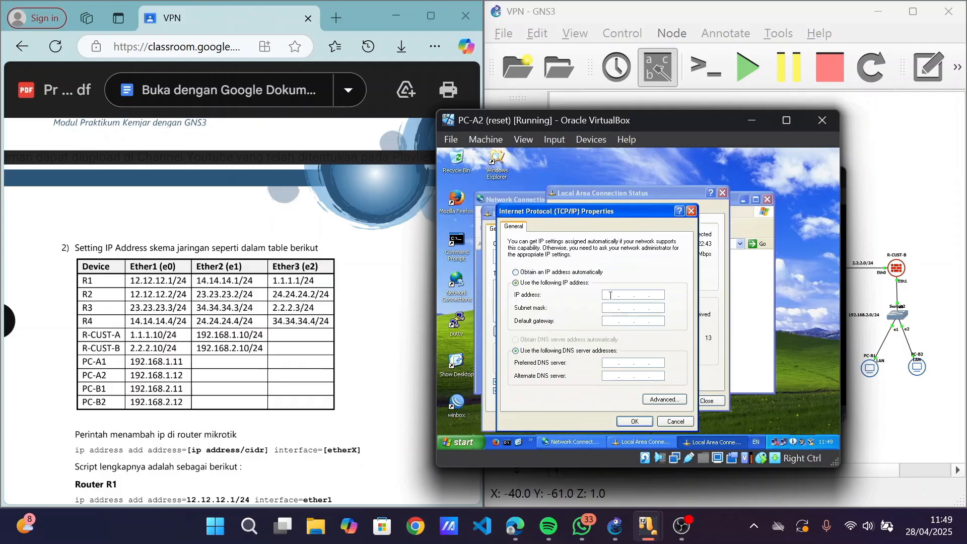
pyautogui.write('192 . 168 . 1 . 12')
# Add mask 255.255.255.0 and gateway 192.168.1.10, confirm, and close PC-A2's connection status window.
pyautogui.click(626, 307)
pyautogui.click(614, 321)
pyautogui.write('192 . 168 . ')
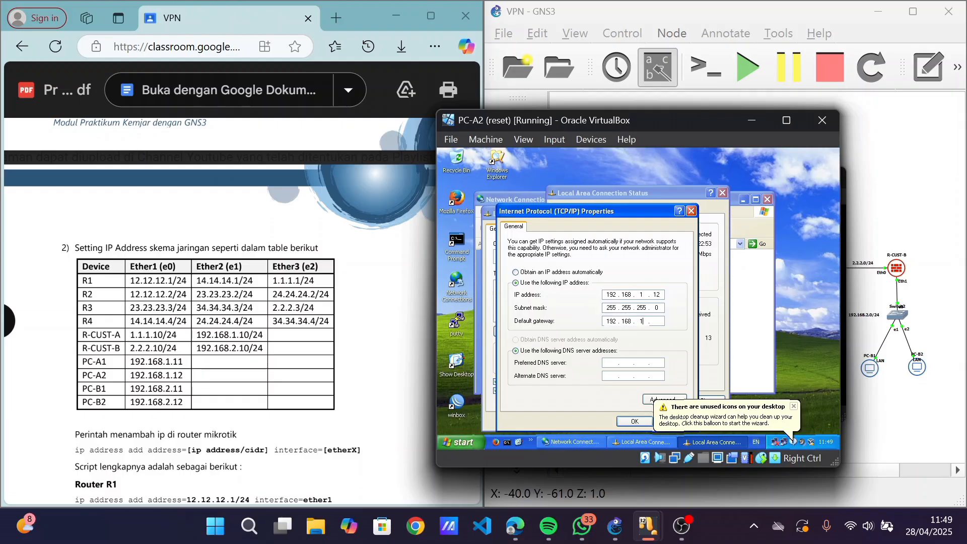
pyautogui.write('1 . 10')
pyautogui.click(634, 421)
pyautogui.click(616, 422)
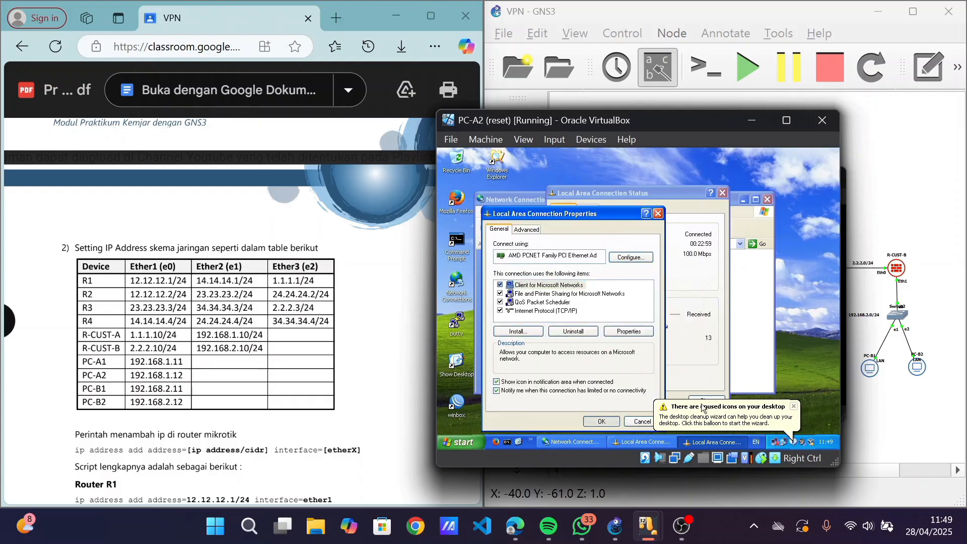
pyautogui.click(795, 406)
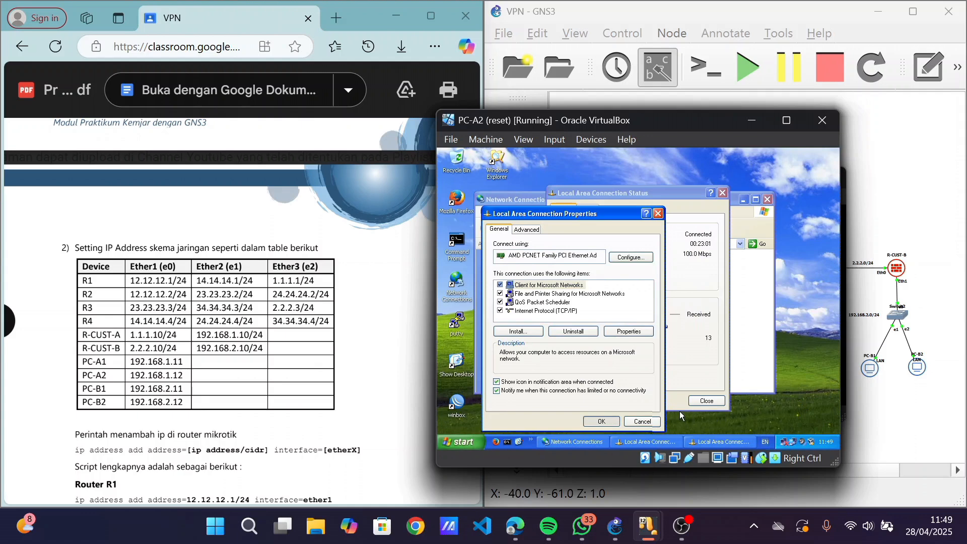
pyautogui.click(706, 402)
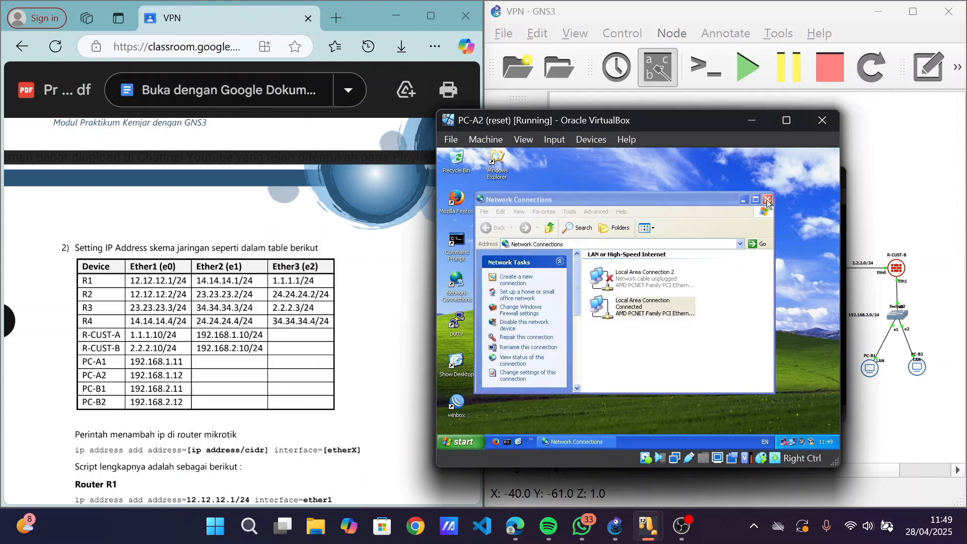
# Close PC-A2's Network Connections window.
pyautogui.click(768, 199)
pyautogui.scroll(10, 216, 312)
pyautogui.scroll(-6, 216, 313)
pyautogui.scroll(-10, 216, 312)
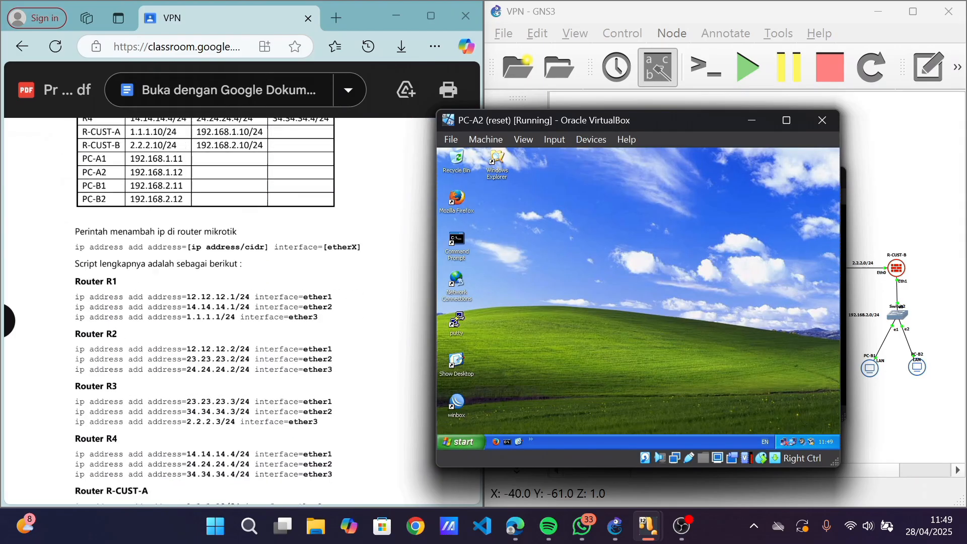
pyautogui.scroll(-5, 216, 313)
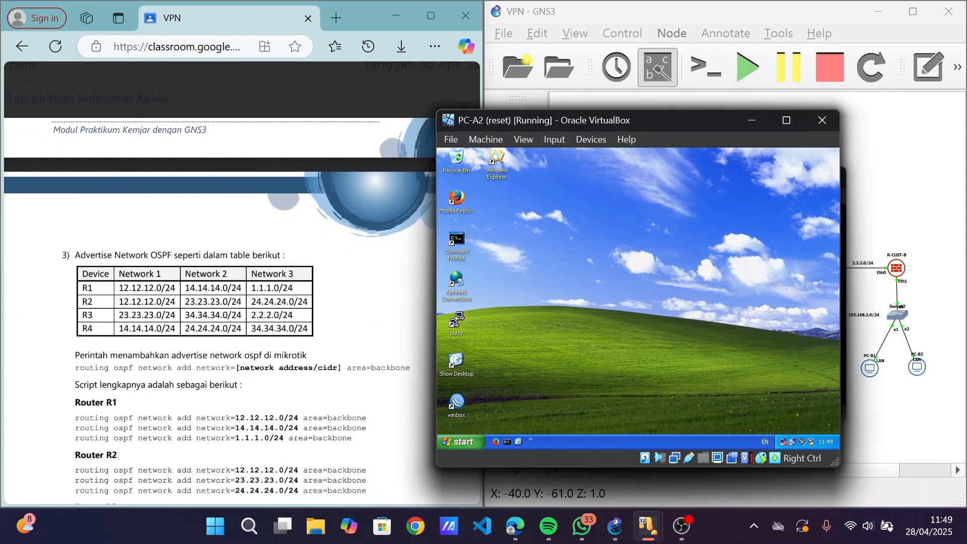
pyautogui.scroll(-1, 217, 312)
pyautogui.scroll(-1, 216, 313)
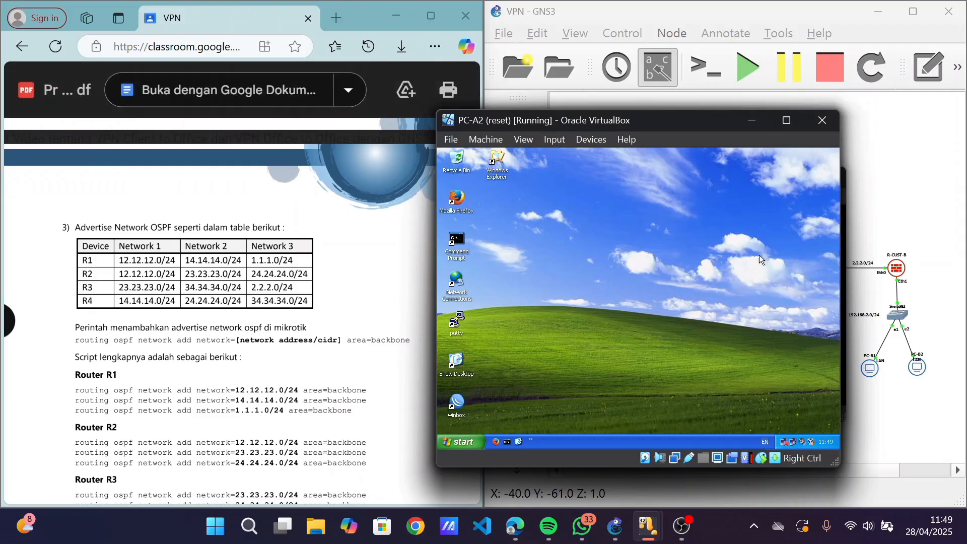
# Minimize the PC-A2, PC-A1, PC-B2 and R-4 windows and restore PC-DUMMY's WinBox session to R1.
pyautogui.click(754, 123)
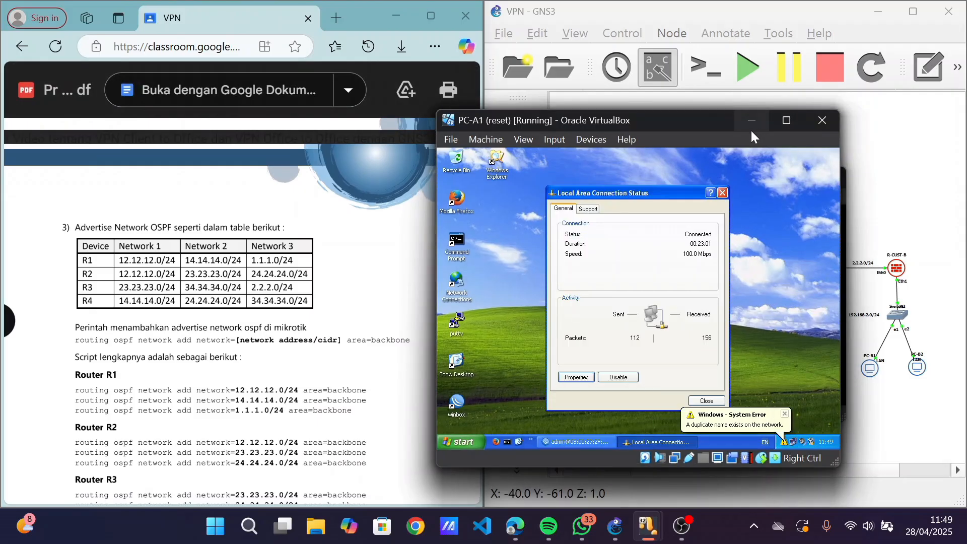
pyautogui.click(723, 194)
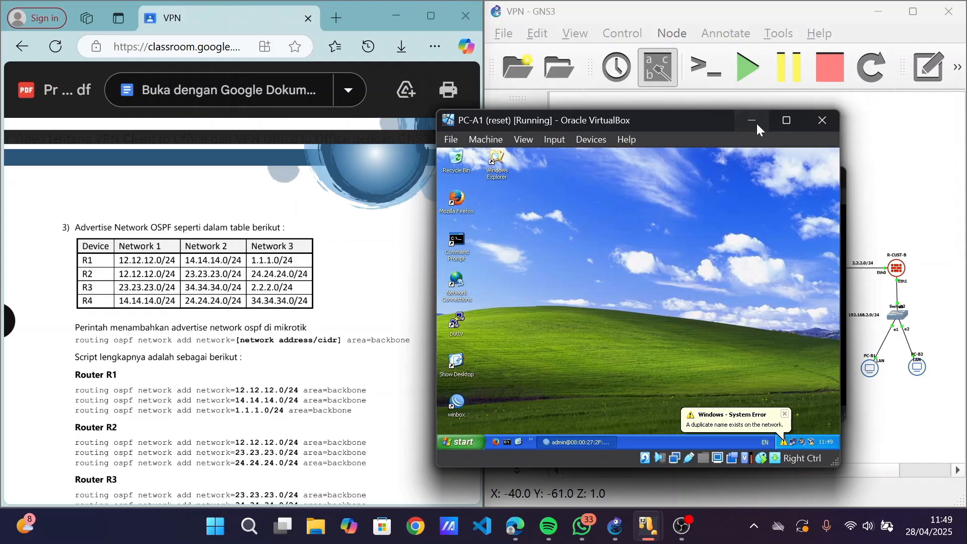
pyautogui.click(756, 123)
pyautogui.click(757, 122)
pyautogui.click(757, 122)
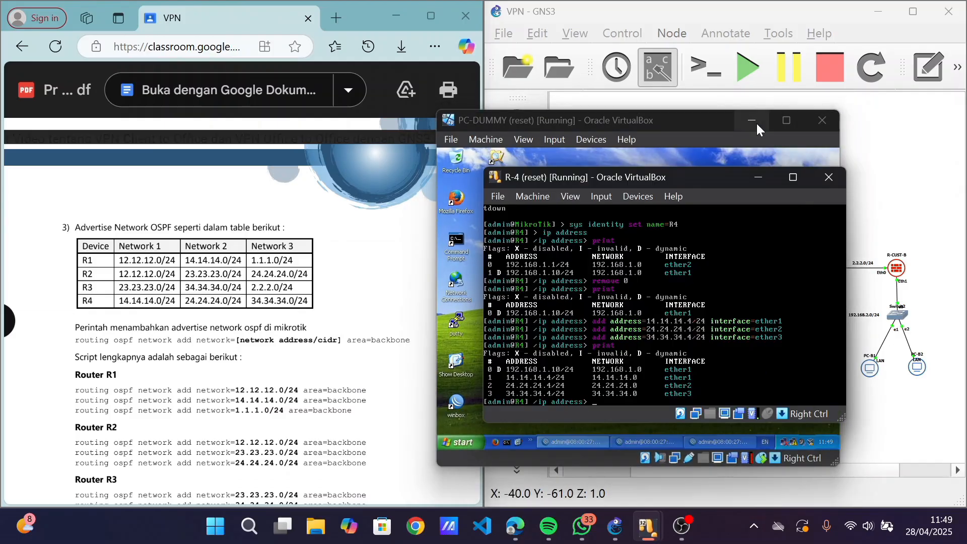
pyautogui.click(759, 179)
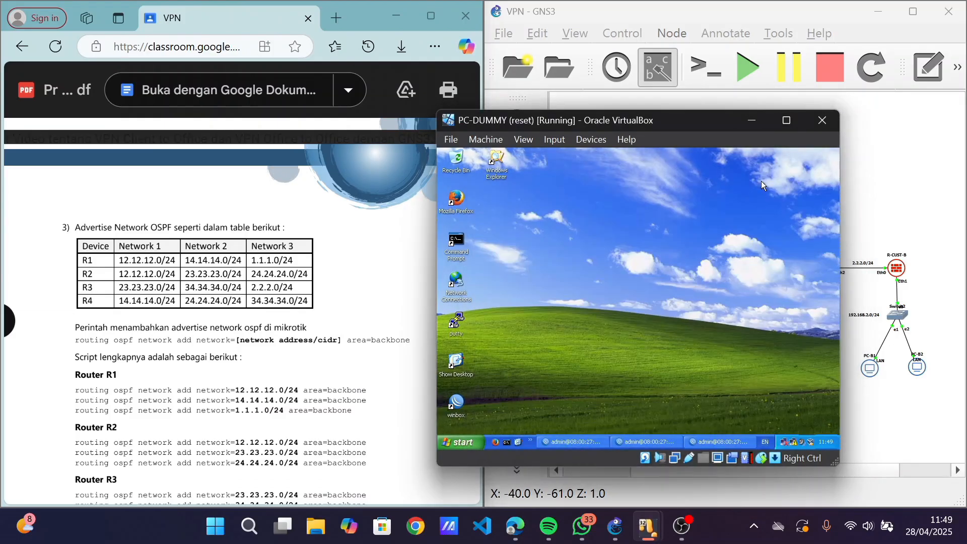
pyautogui.click(578, 444)
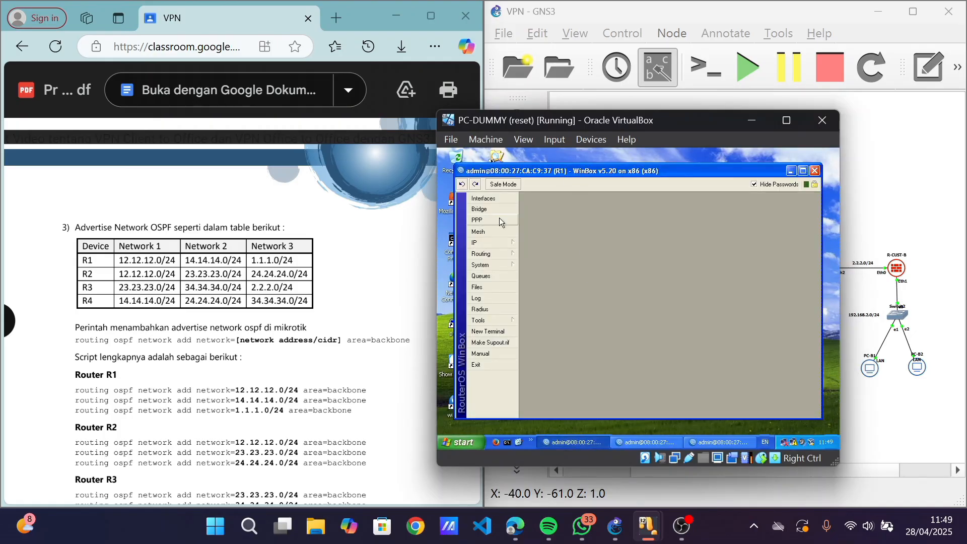
# Add 12.12.12.0/24 to R1's OSPF networks in the backbone area.
pyautogui.click(484, 253)
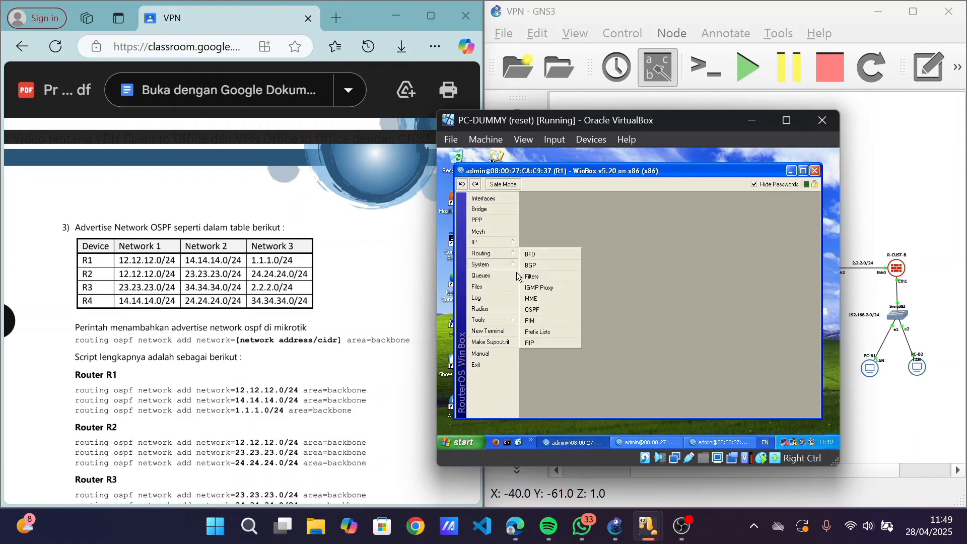
pyautogui.click(540, 309)
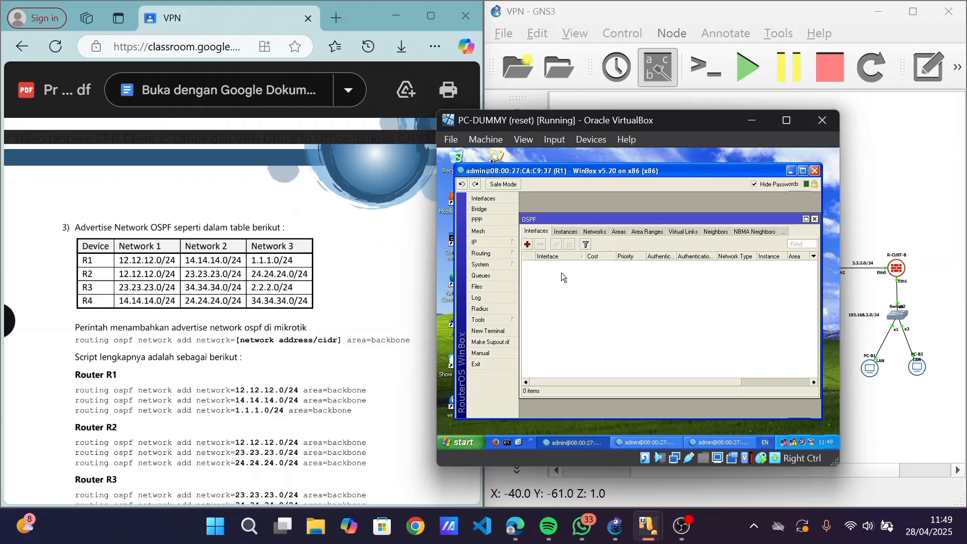
pyautogui.click(596, 233)
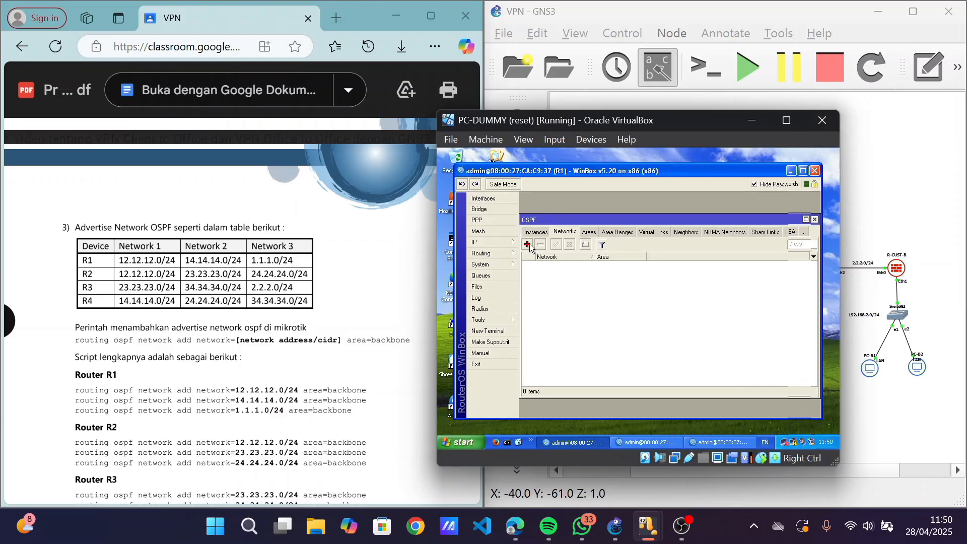
pyautogui.click(528, 245)
pyautogui.write('1')
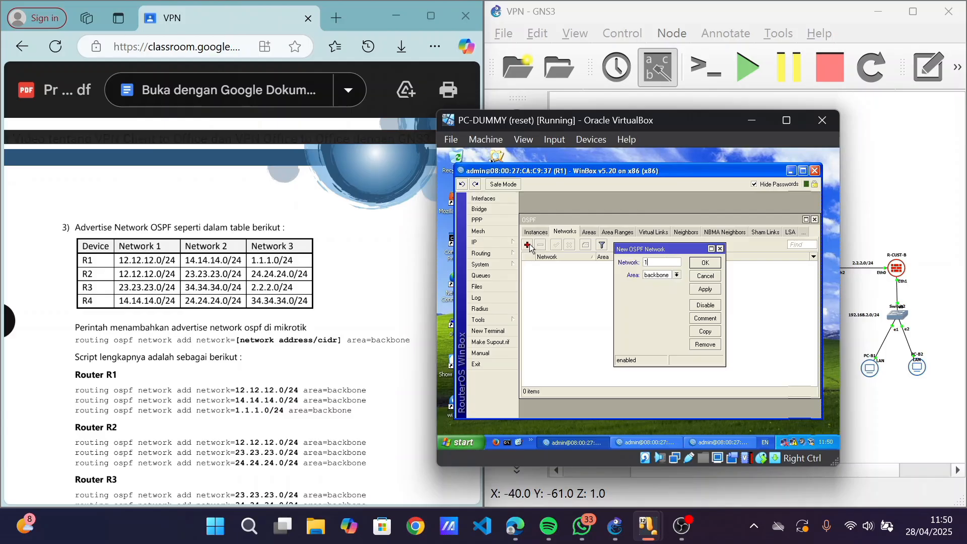
pyautogui.write('2.12.12.0/2')
pyautogui.press('Return')
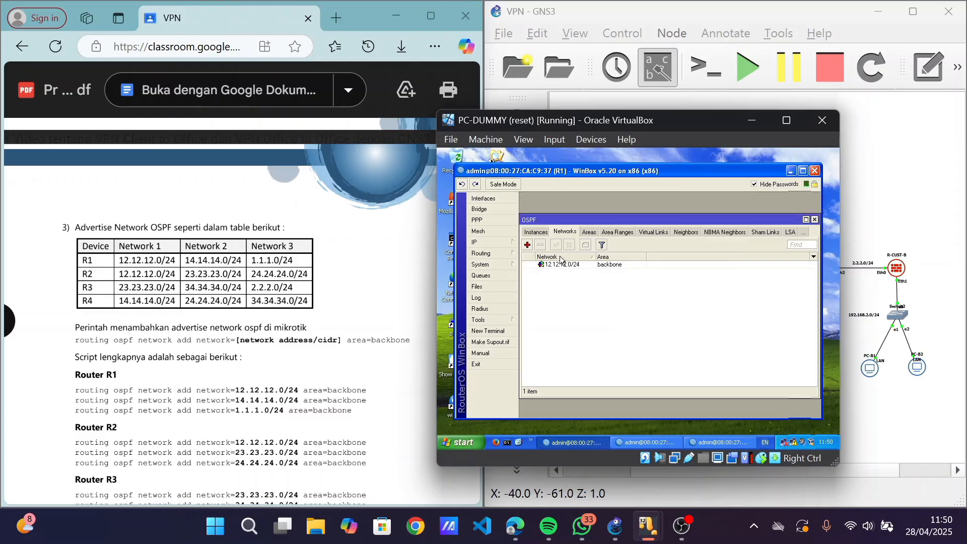
pyautogui.click(528, 246)
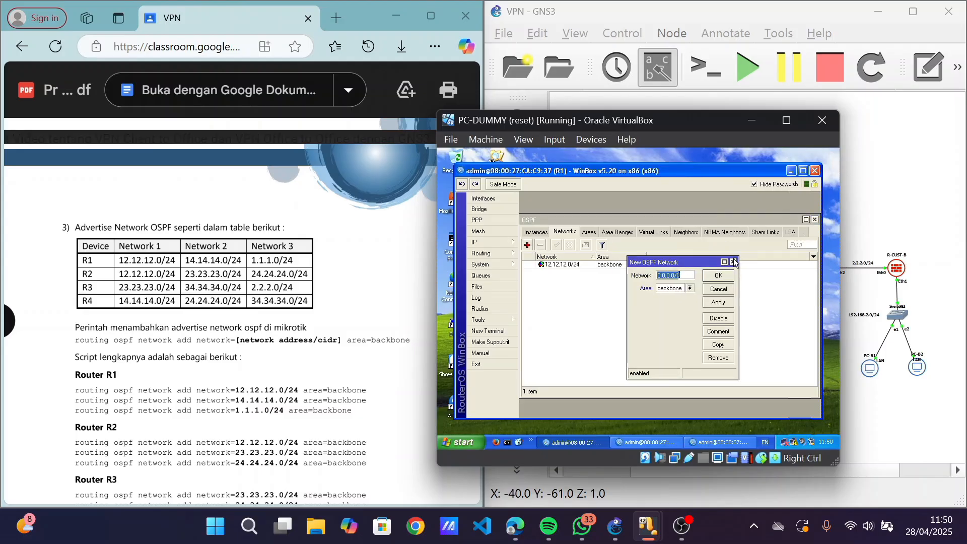
pyautogui.click(733, 262)
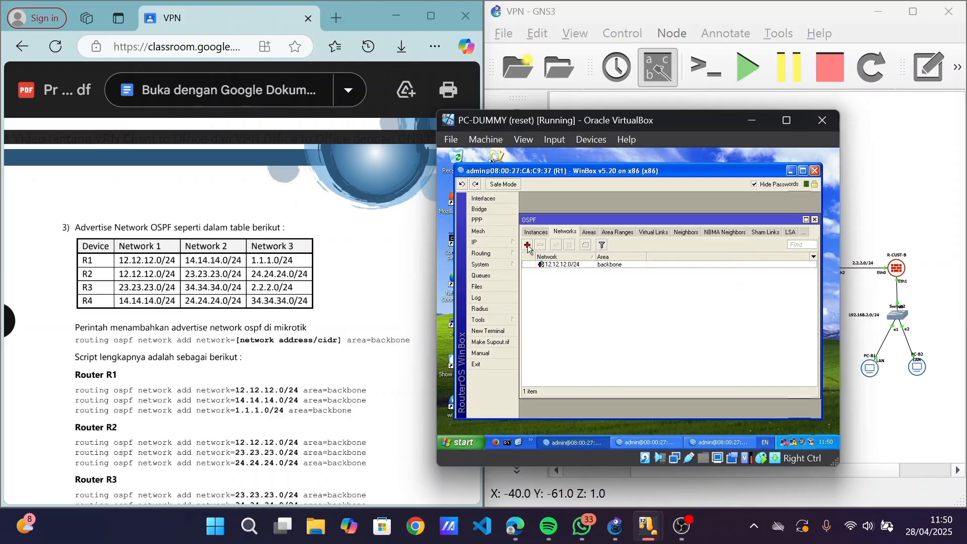
# Add 14.14.14.0/24 and 1.1.1.0/24 as backbone networks, then close the OSPF window.
pyautogui.click(528, 245)
pyautogui.write('1')
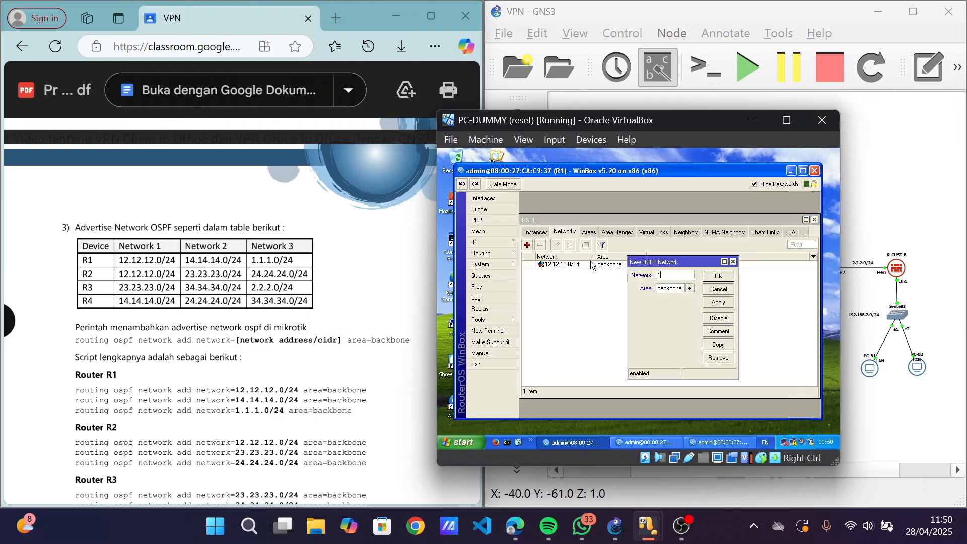
pyautogui.write('4.14.14.0/24')
pyautogui.press('Return')
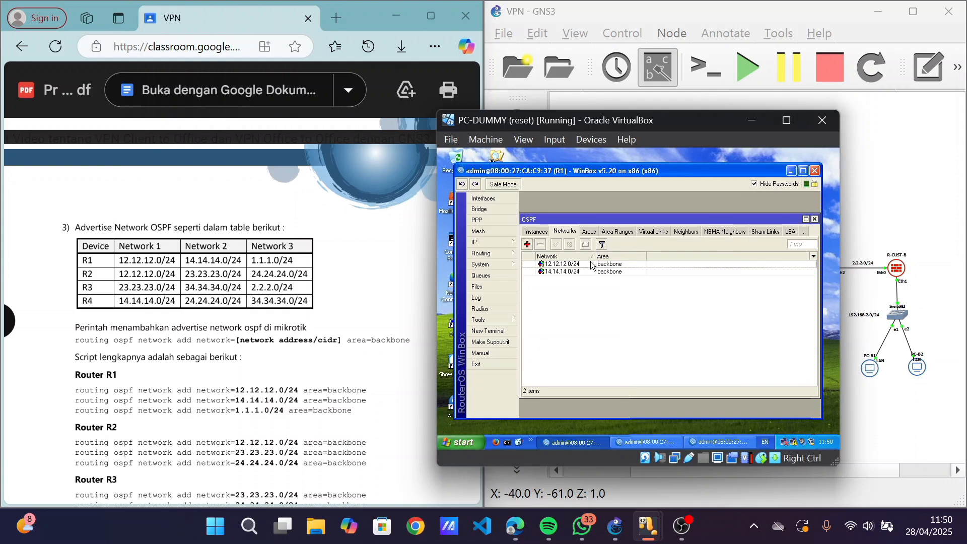
pyautogui.click(527, 245)
pyautogui.write('1.')
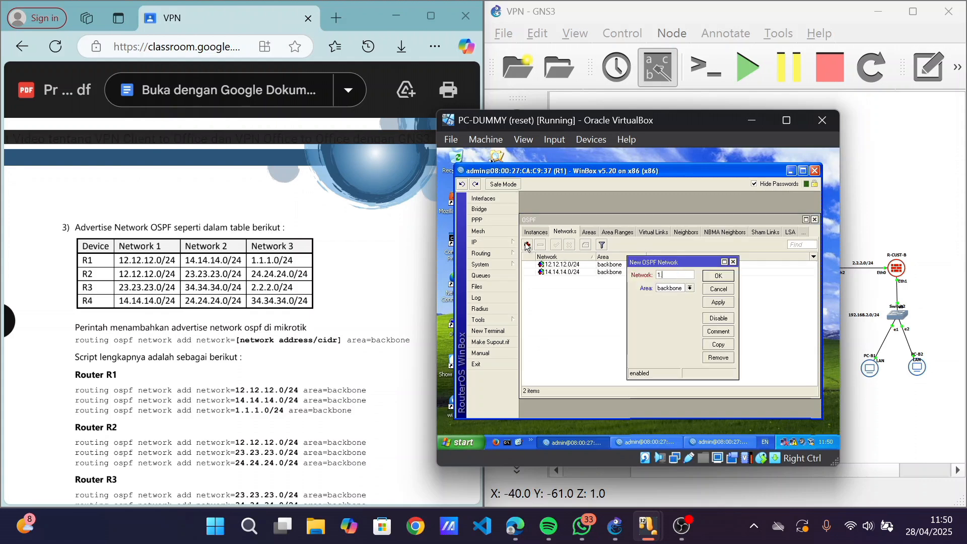
pyautogui.write('1.1.0/24')
pyautogui.press('Return')
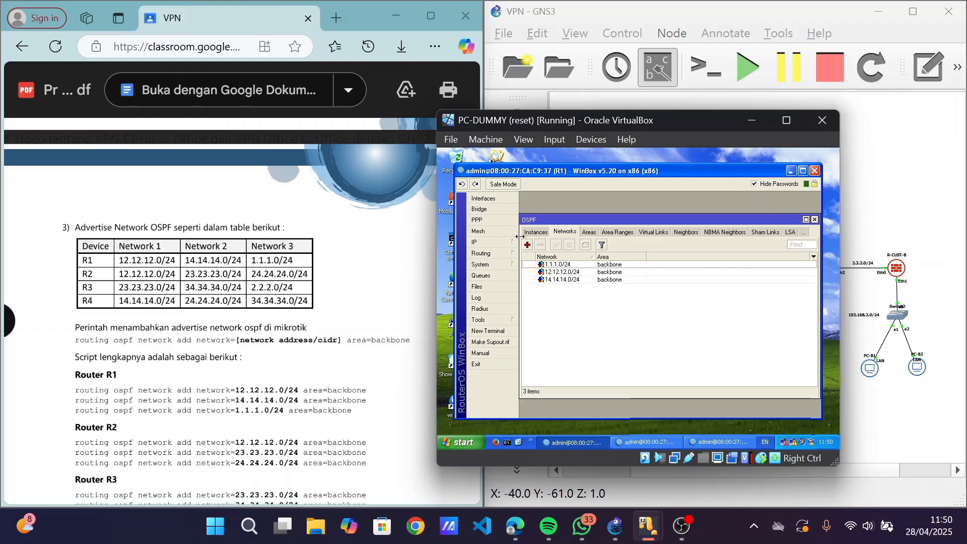
pyautogui.click(816, 220)
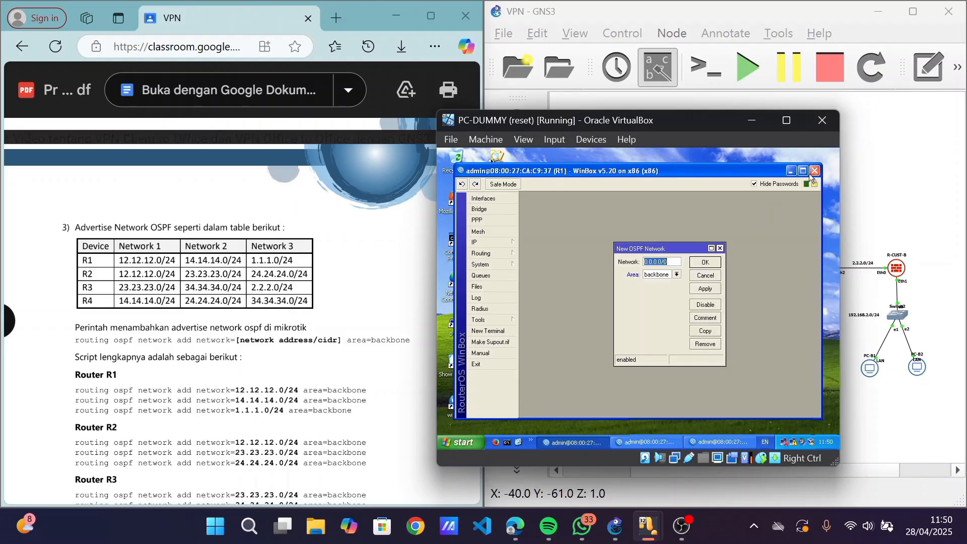
pyautogui.click(720, 248)
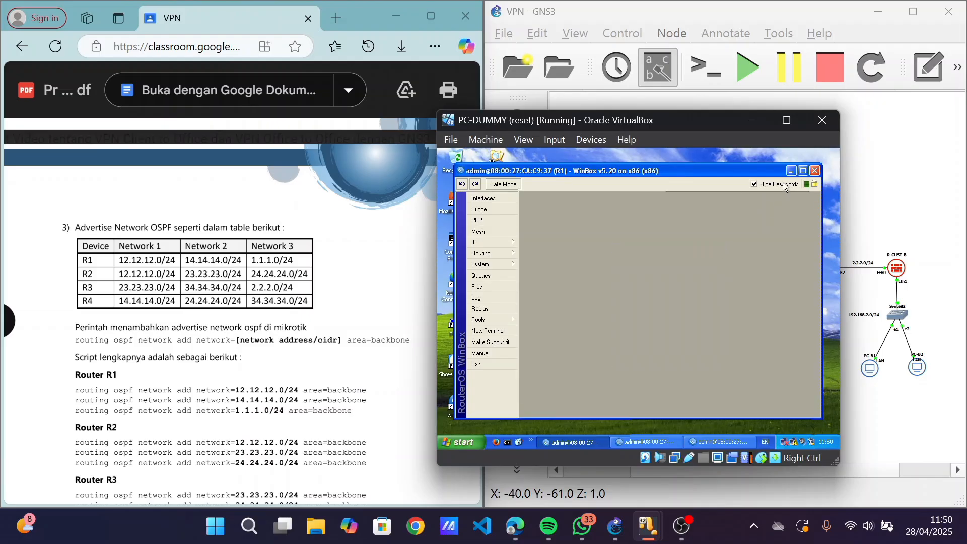
# Switch to R2's WinBox and add 12.12.12.0/24 to its OSPF backbone networks.
pyautogui.click(791, 171)
pyautogui.click(628, 448)
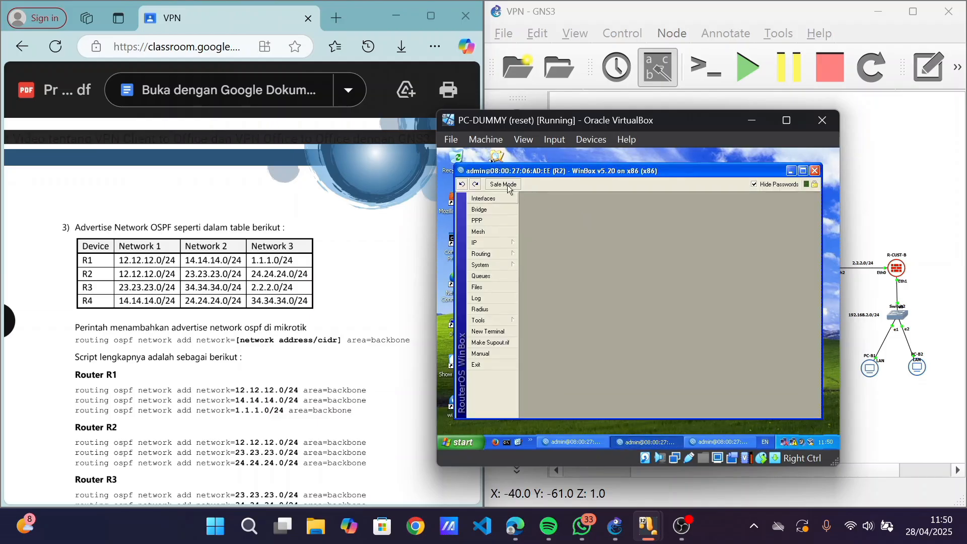
pyautogui.click(506, 254)
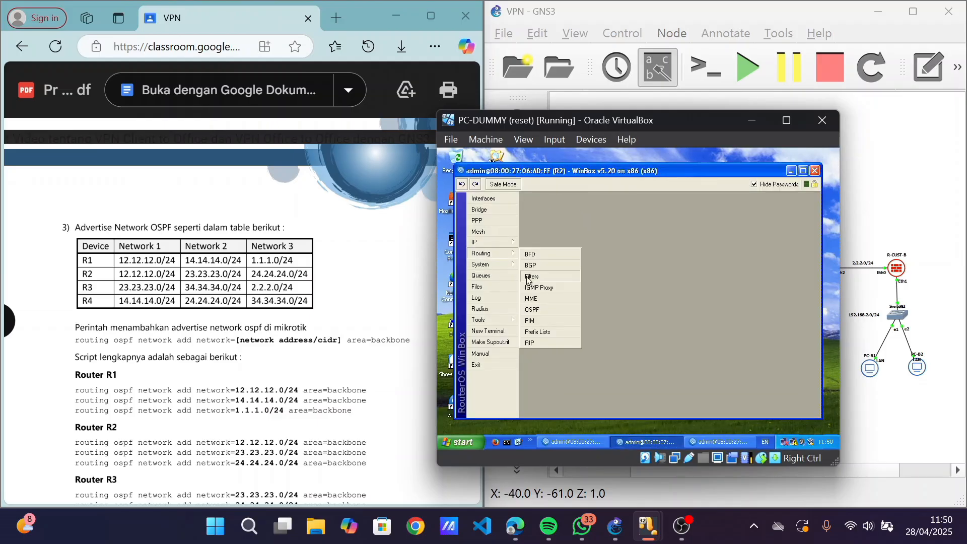
pyautogui.click(535, 309)
pyautogui.click(595, 232)
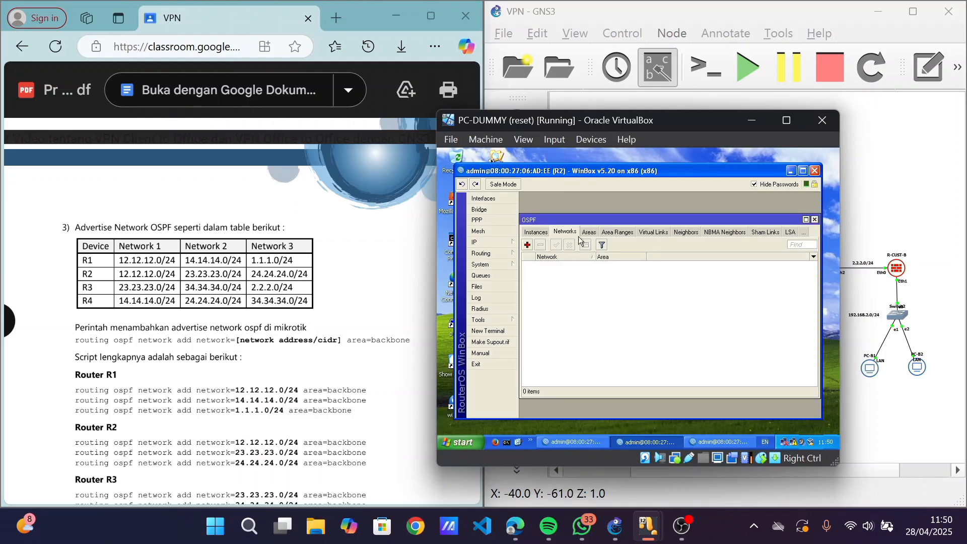
pyautogui.click(527, 245)
pyautogui.write('12.12.12.0/24')
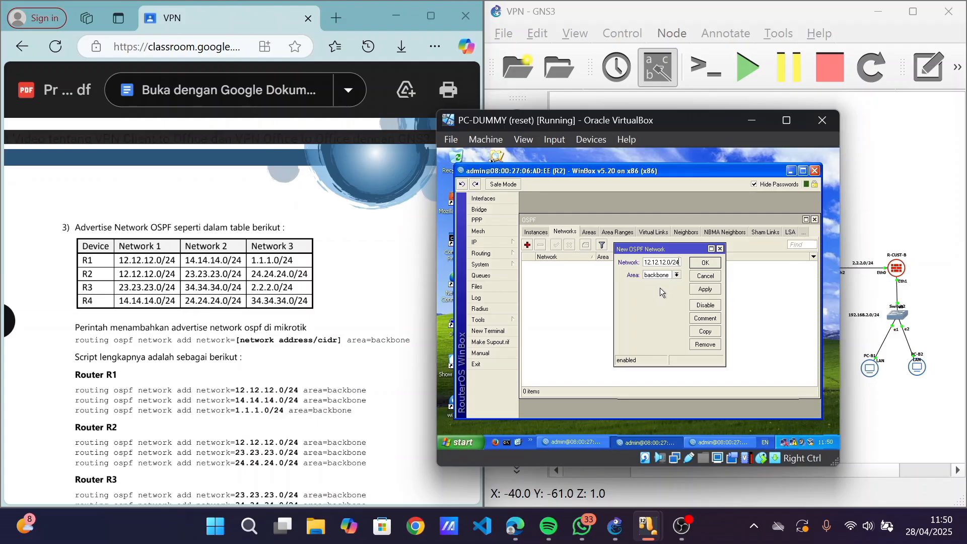
pyautogui.press('Return')
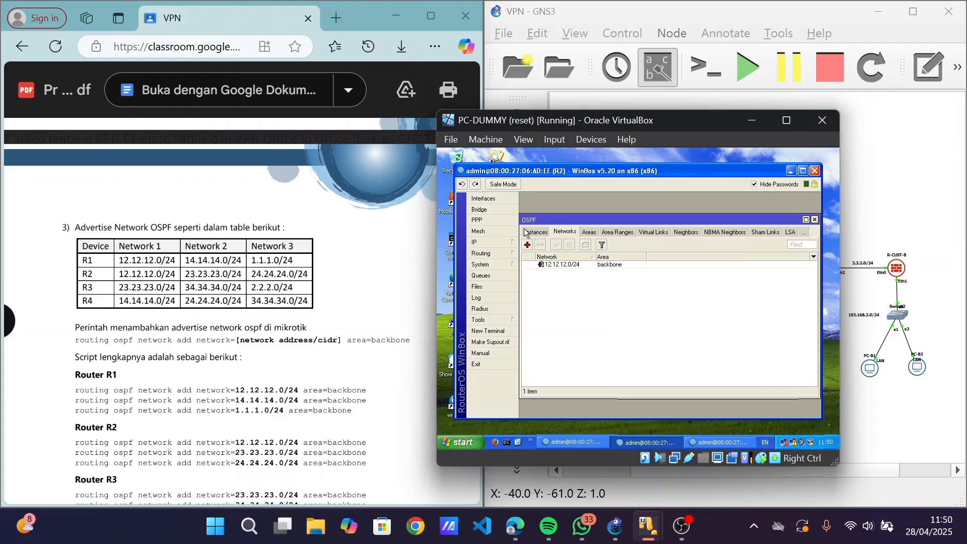
# Add 23.23.23.0/24 and 24.24.24.0/24 in the backbone, then close the OSPF window.
pyautogui.click(528, 245)
pyautogui.write('23.23')
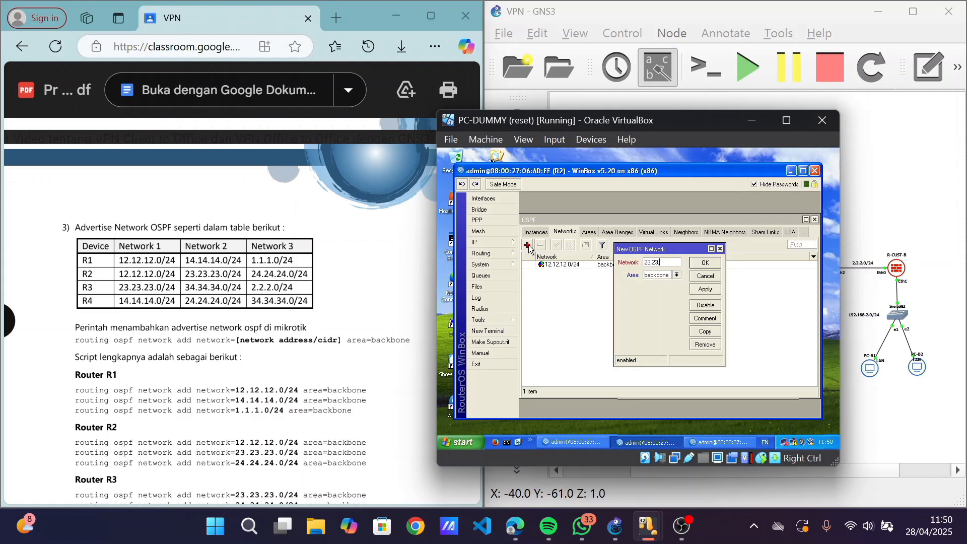
pyautogui.write('.23.0/24')
pyautogui.press('Return')
pyautogui.click(528, 246)
pyautogui.write('24.24.24')
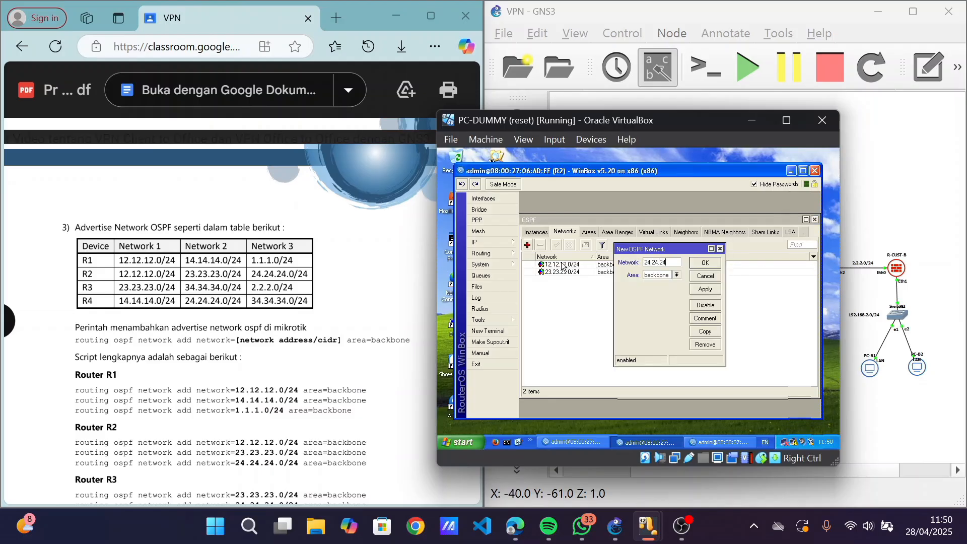
pyautogui.write('.0/24')
pyautogui.press('Return')
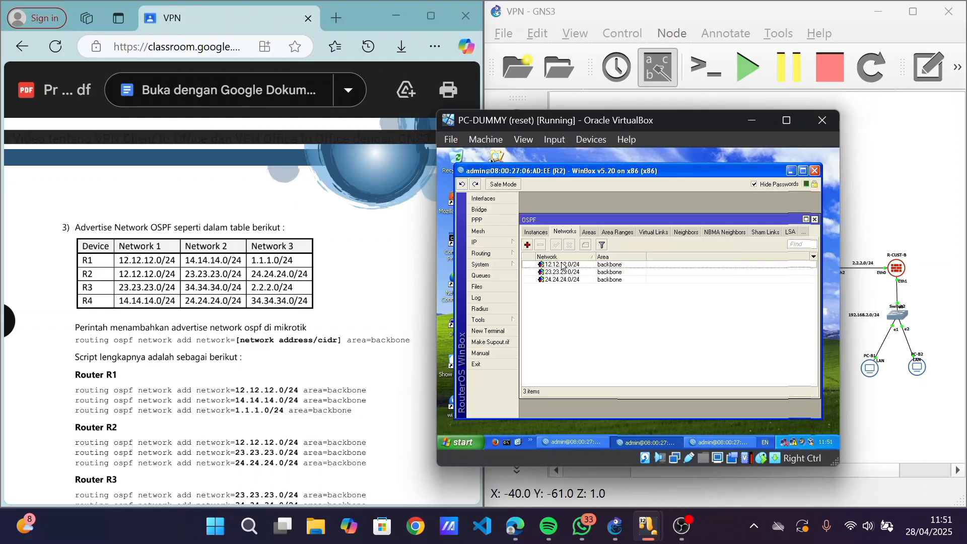
pyautogui.click(815, 220)
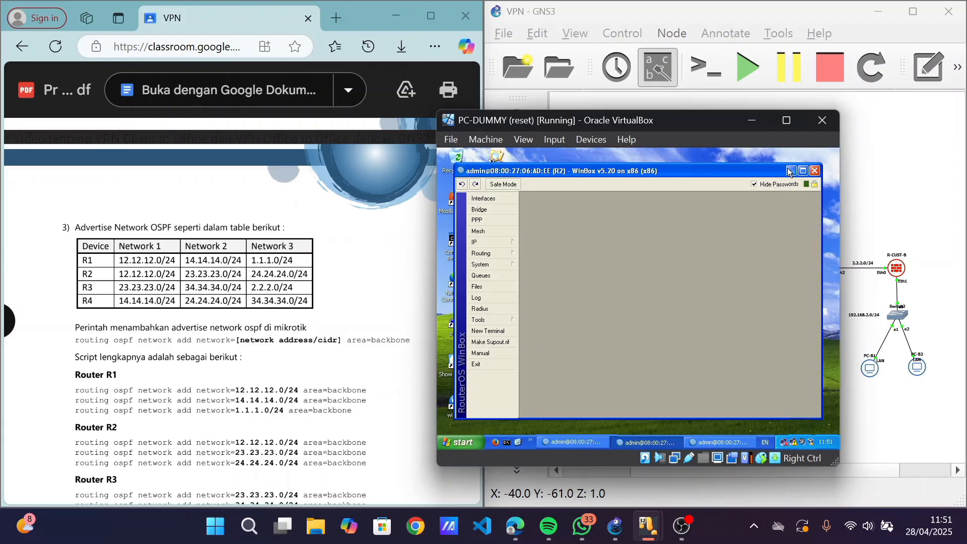
# Switch to R3's WinBox and add 23.23.23.0/24 to its OSPF backbone networks.
pyautogui.click(790, 170)
pyautogui.click(715, 440)
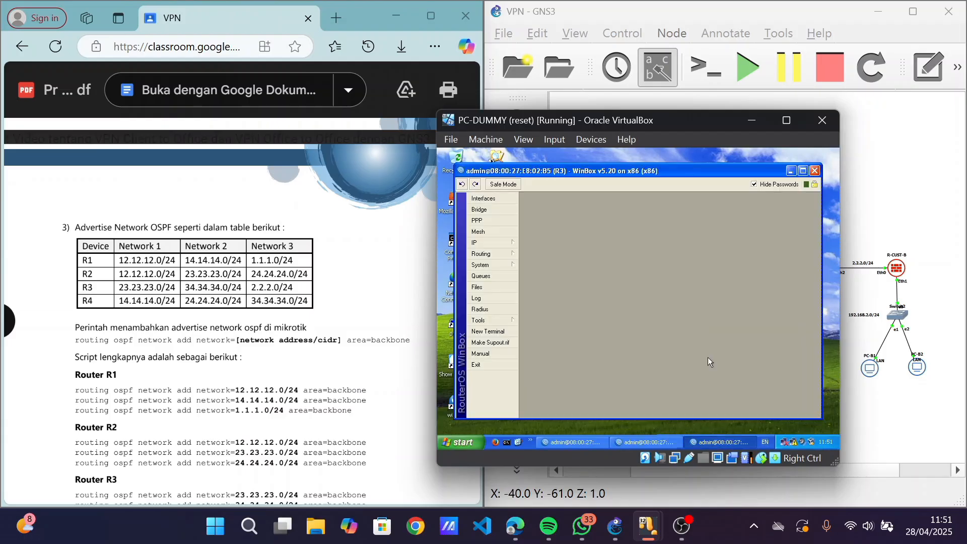
pyautogui.click(504, 253)
pyautogui.click(548, 309)
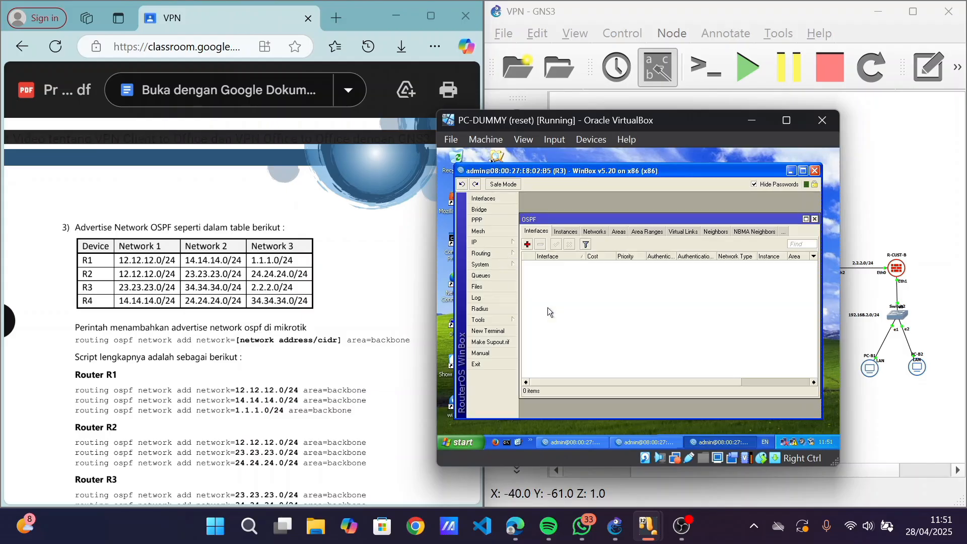
pyautogui.click(563, 232)
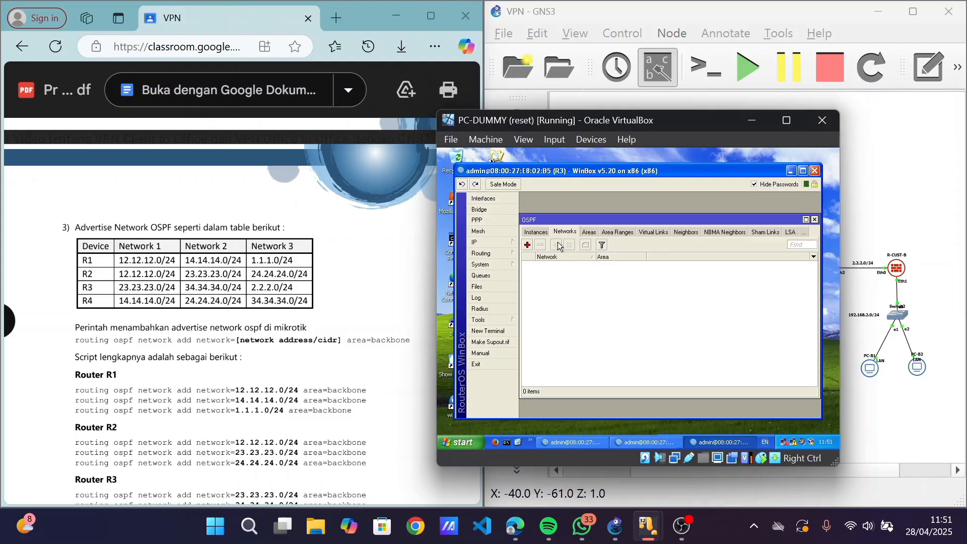
pyautogui.click(527, 244)
pyautogui.write('23.23.23')
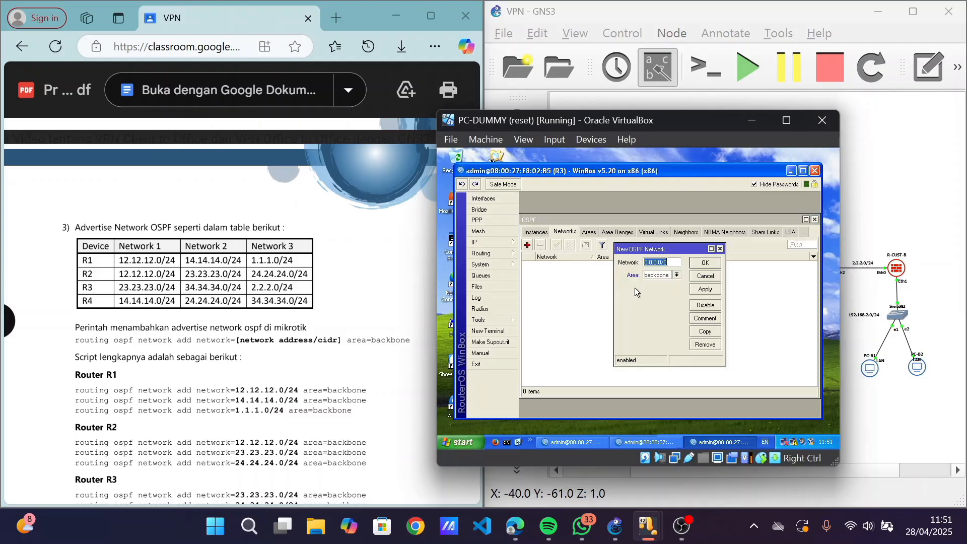
pyautogui.write('.0/24')
pyautogui.press('Return')
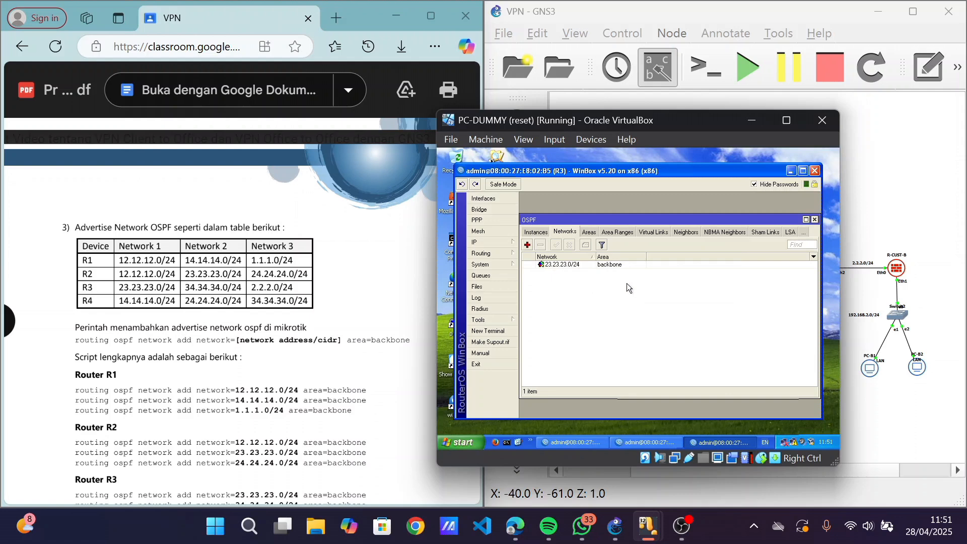
# Add 34.34.34.0/24 and 2.2.2.0/24 in the backbone, then minimize R3's WinBox.
pyautogui.click(528, 245)
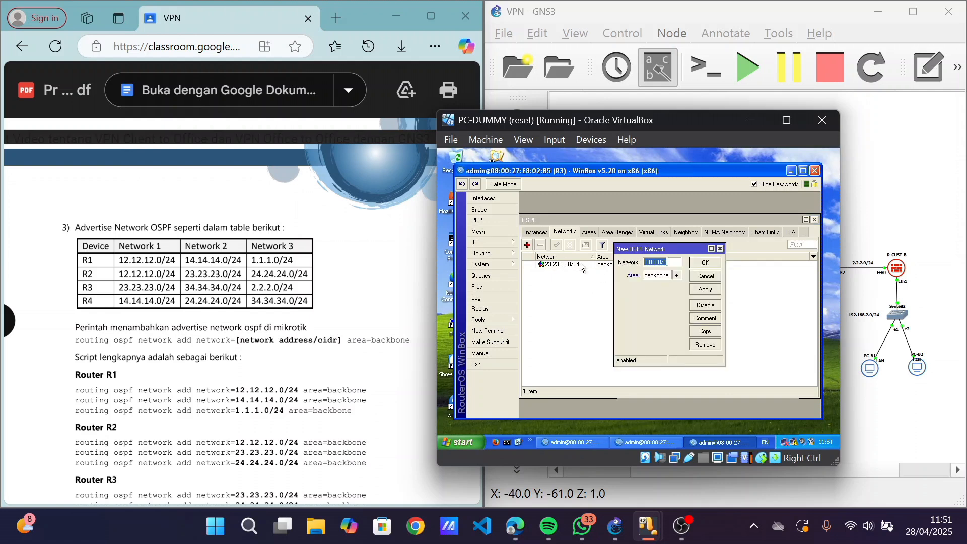
pyautogui.write('34.34.34.0/24')
pyautogui.press('Return')
pyautogui.click(528, 245)
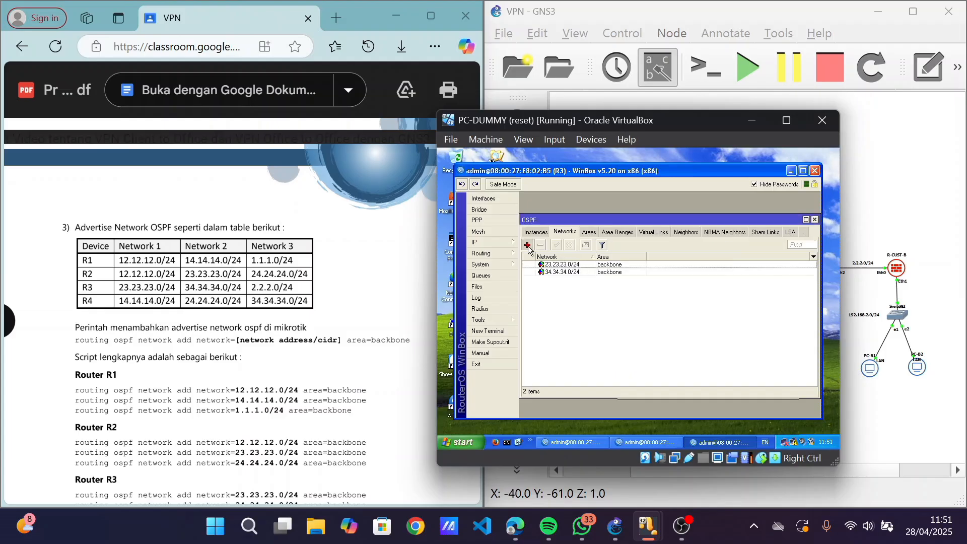
pyautogui.write('2.2.2')
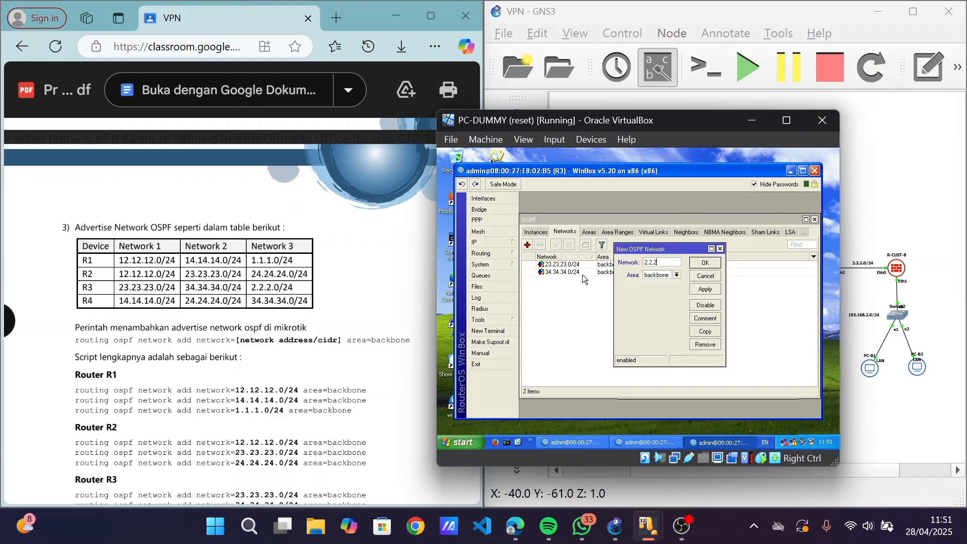
pyautogui.write('.0/24')
pyautogui.press('Return')
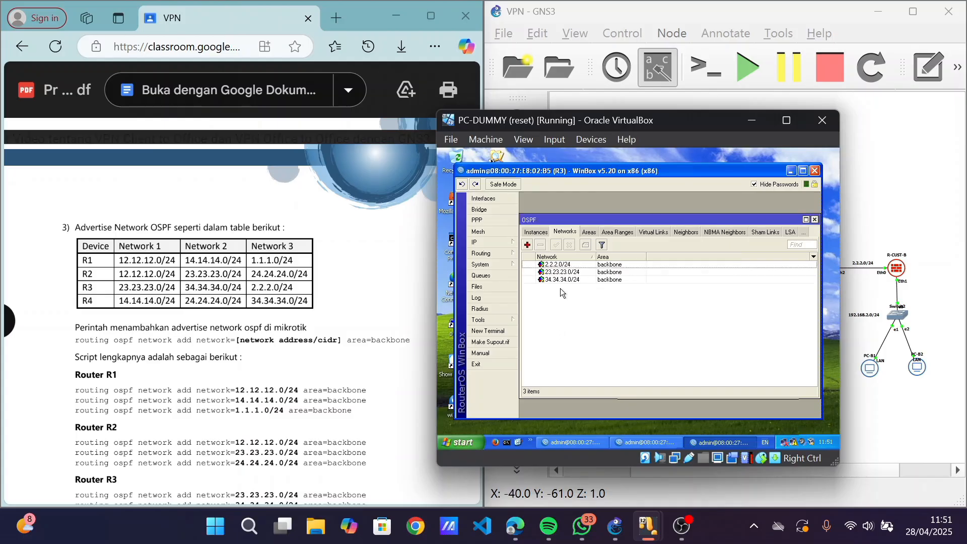
pyautogui.click(792, 171)
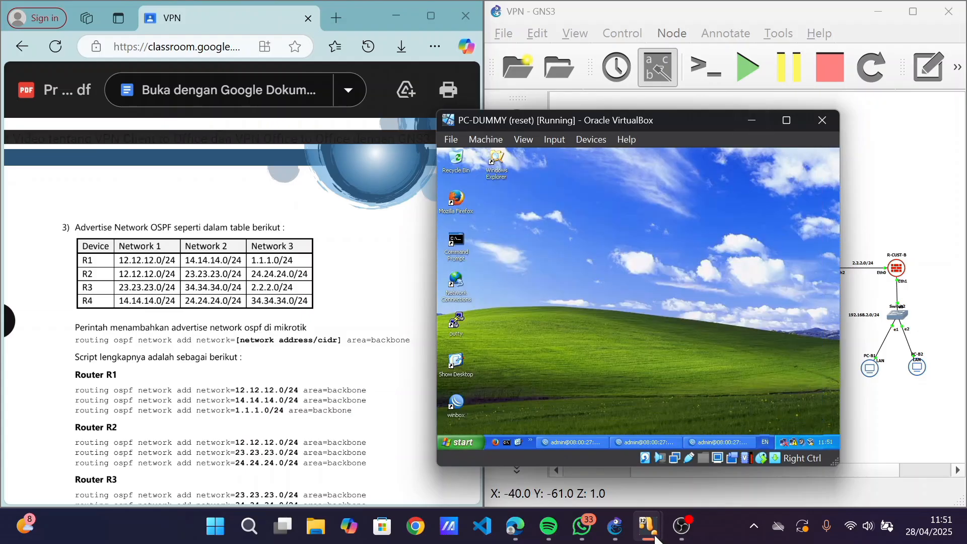
# Bring up R4's console and enter the /routing ospf network command level.
pyautogui.moveTo(655, 537)
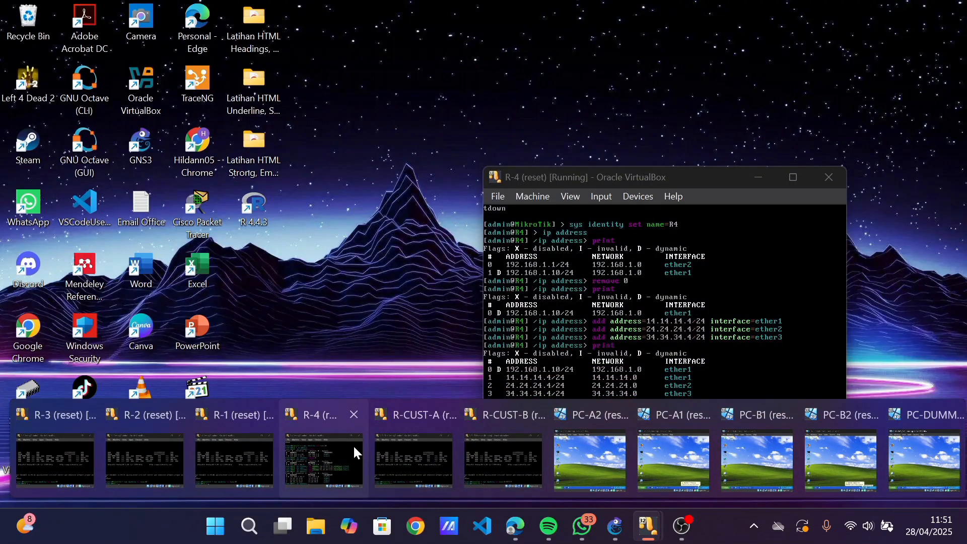
pyautogui.click(356, 454)
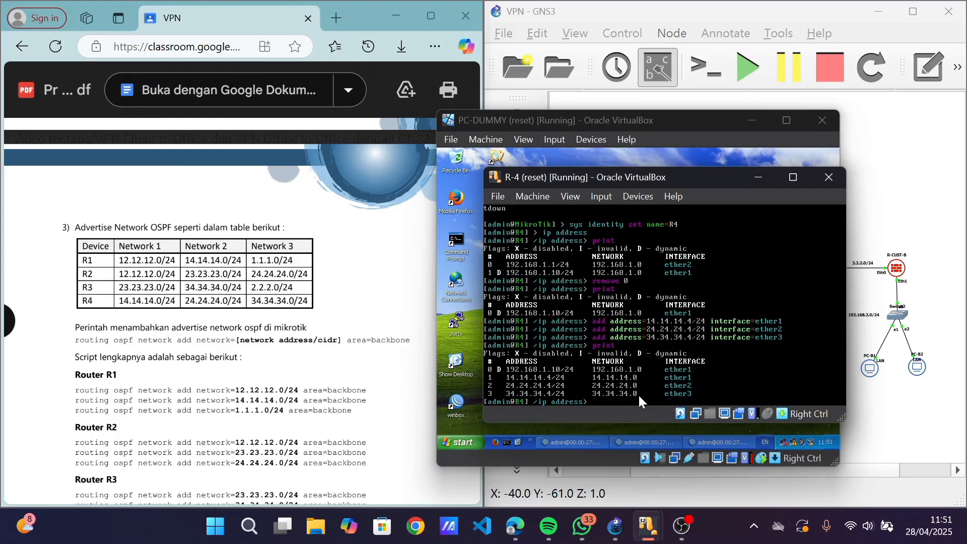
pyautogui.write('/')
pyautogui.press('Return')
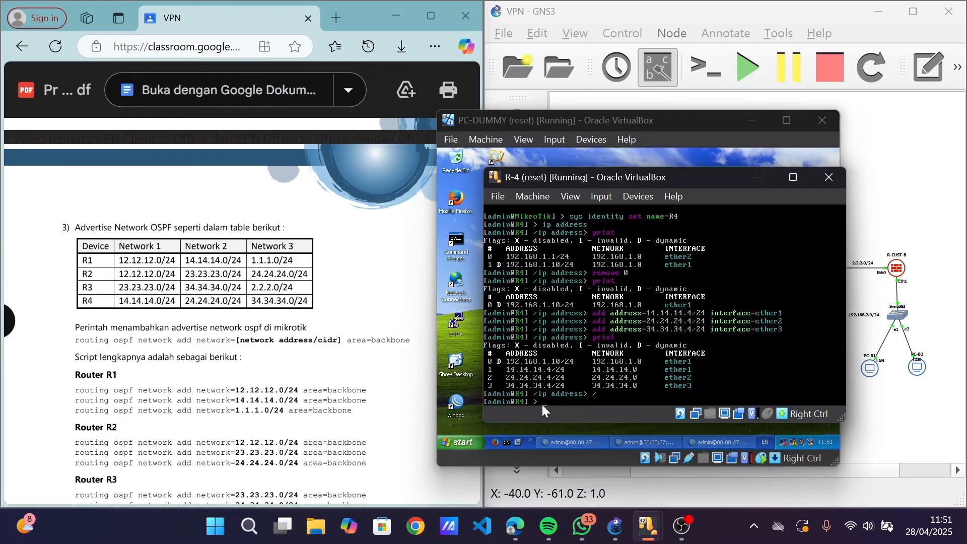
pyautogui.write('routing ospf network')
pyautogui.press('Return')
# Add 14.14.14.0/24, 24.24.24.0/24 and 34.34.34.0/24 as OSPF networks in area backbone.
pyautogui.write('add netowr')
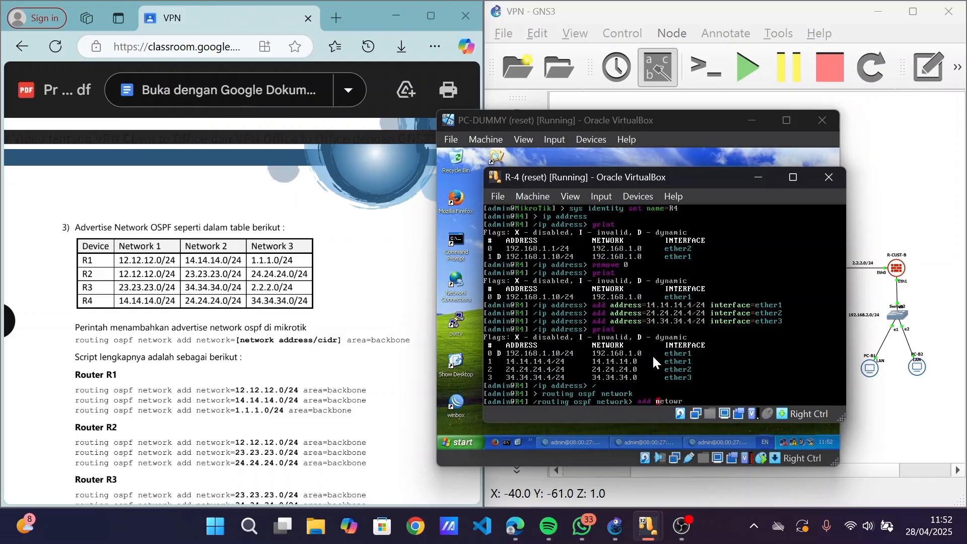
pyautogui.press('BackSpace')
pyautogui.press('BackSpace')
pyautogui.press('BackSpace')
pyautogui.write('work')
pyautogui.scroll(-4, 477, 390)
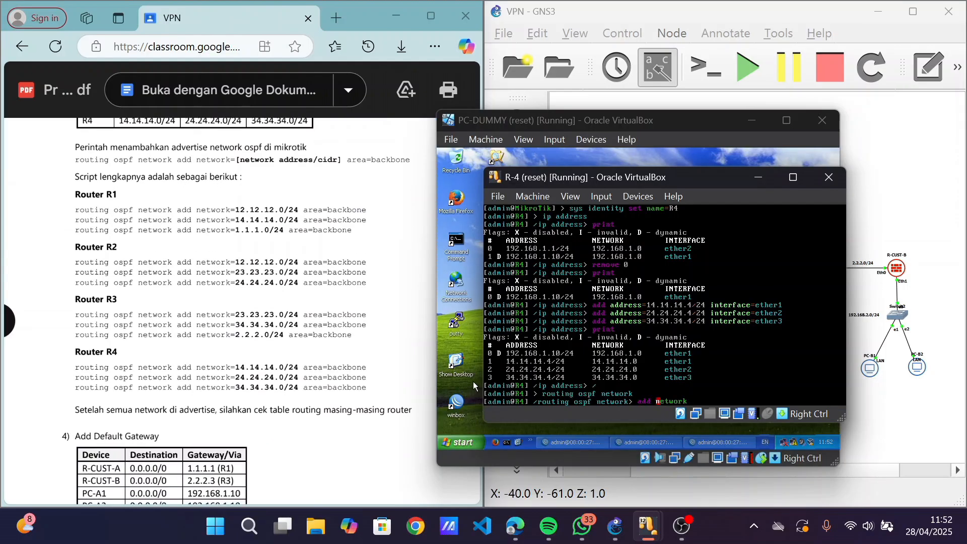
pyautogui.write('=1')
pyautogui.write('4.14.14.0/24 area=backbone')
pyautogui.press('Return')
pyautogui.write('add network=')
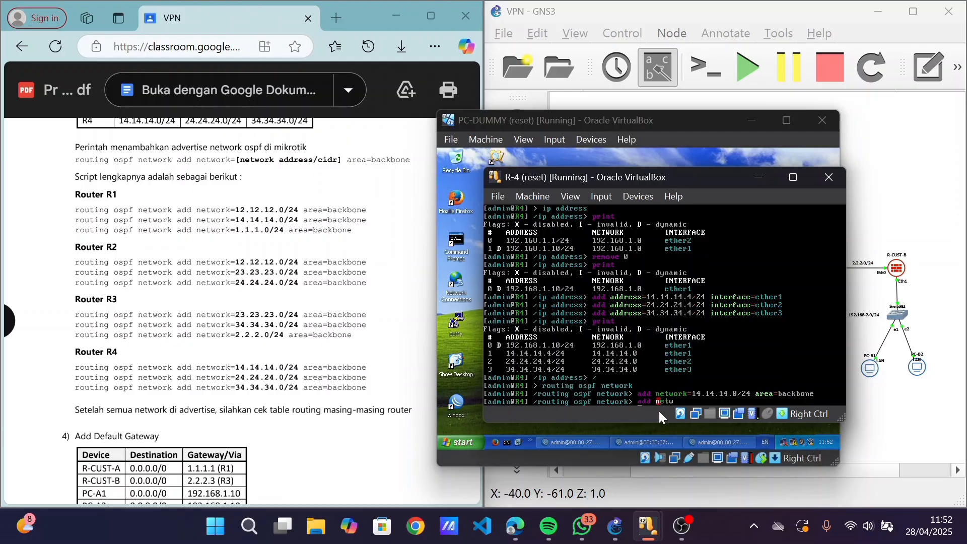
pyautogui.write('24.24.24.0/24 area=backbone')
pyautogui.press('Return')
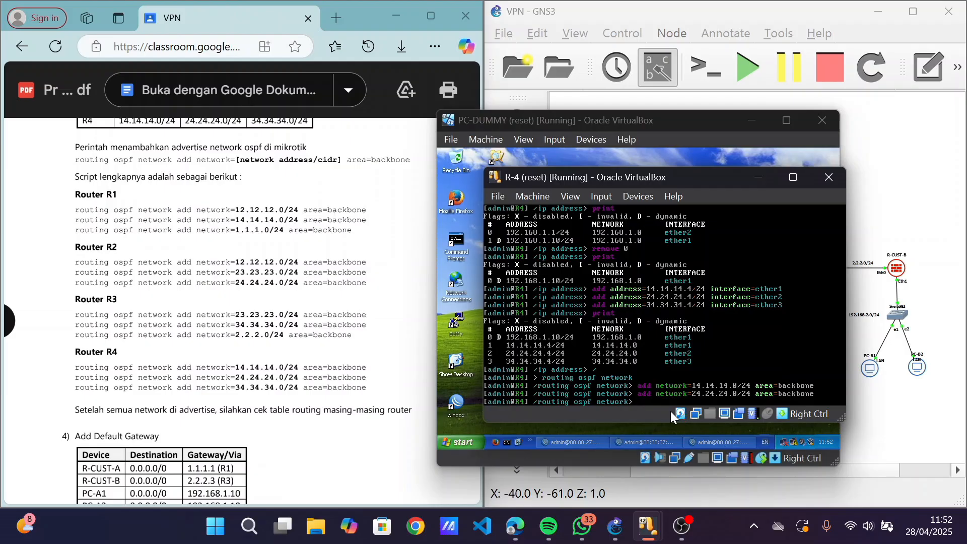
pyautogui.write('add network=34.34.34.0/24 area=backbone')
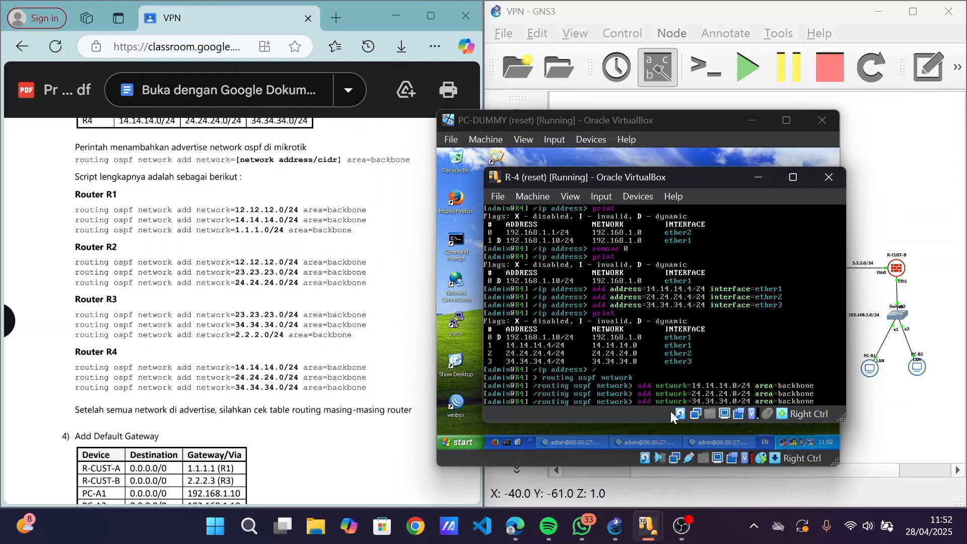
pyautogui.press('Return')
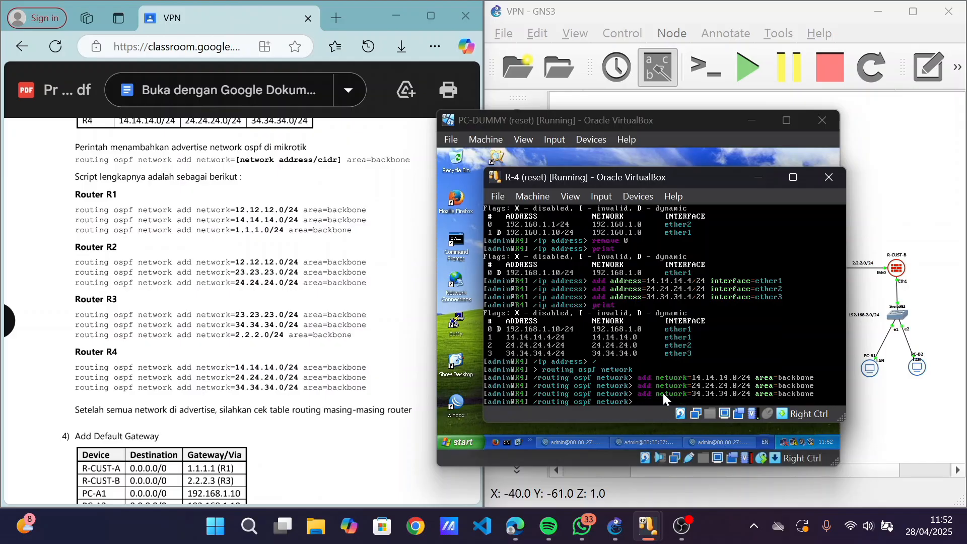
# Print the OSPF network list, return to the root level and minimize the R4 console.
pyautogui.write('print')
pyautogui.press('Return')
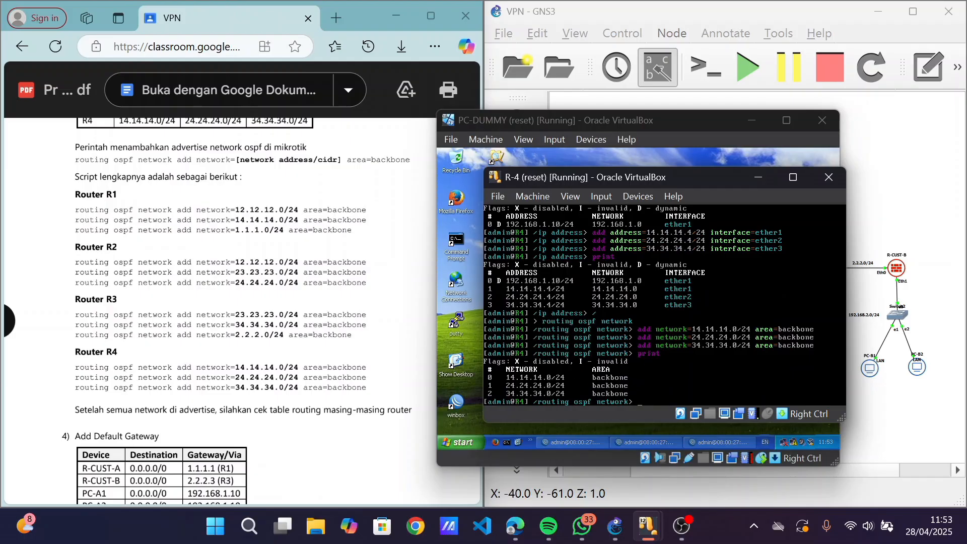
pyautogui.write('/')
pyautogui.press('Return')
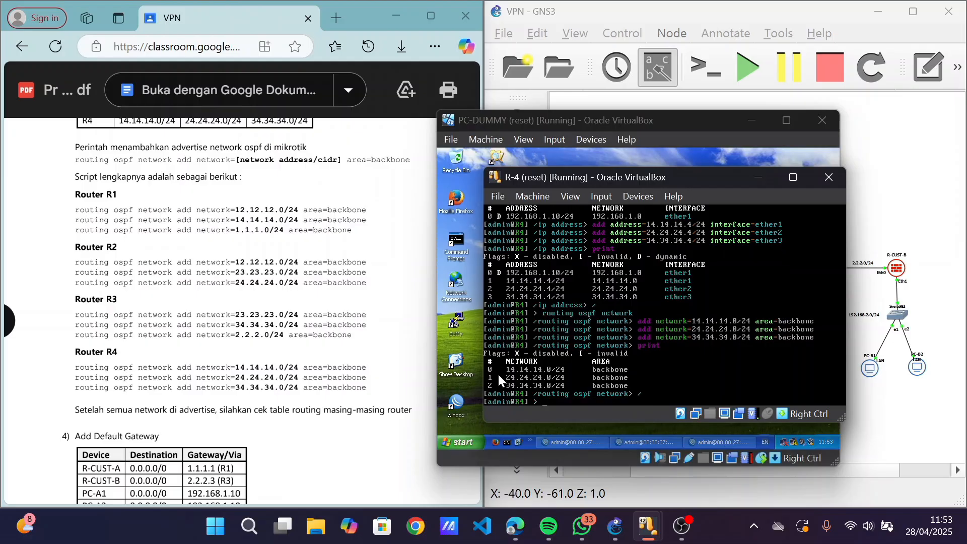
pyautogui.scroll(-3, 242, 302)
pyautogui.scroll(-3, 242, 302)
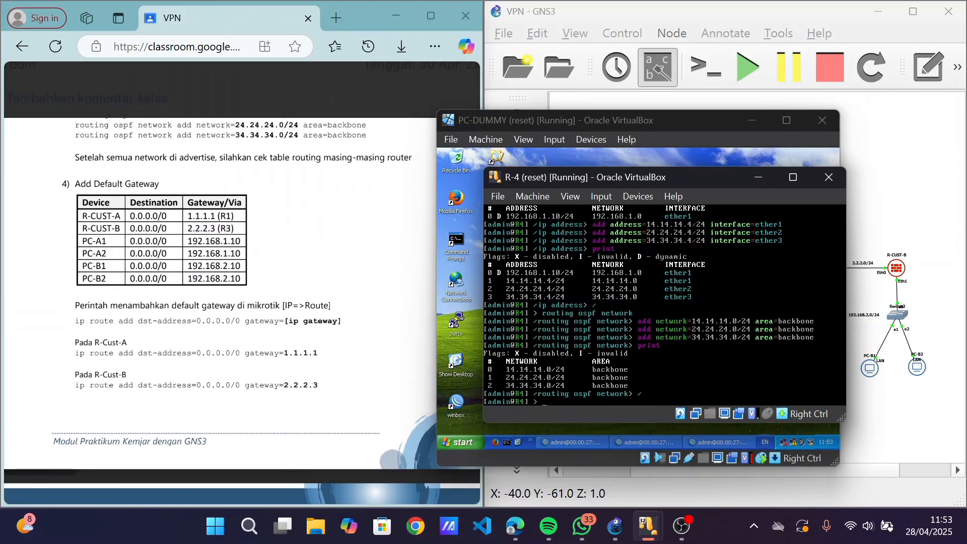
pyautogui.click(765, 174)
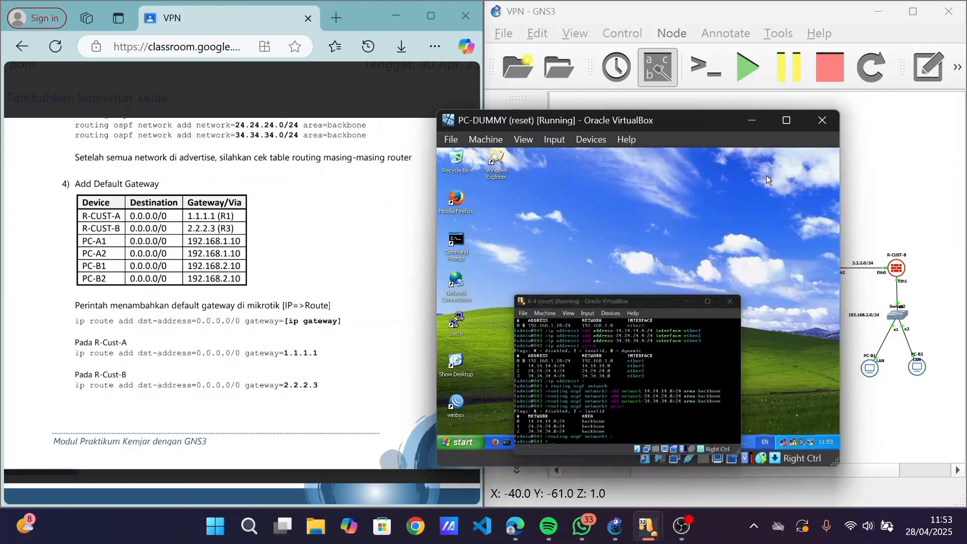
# Minimize PC-DUMMY and bring up R-CUST-A's WinBox in the PC-A1 VM.
pyautogui.click(751, 121)
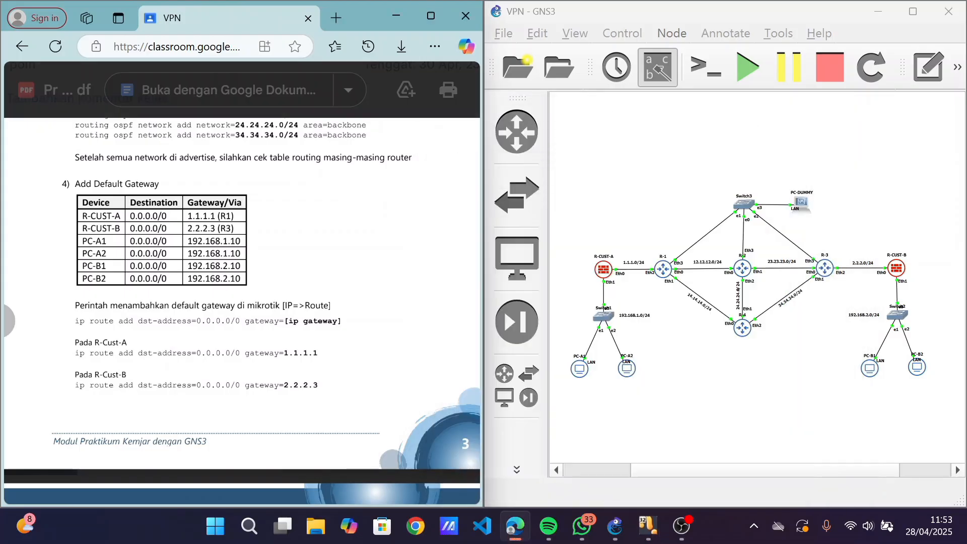
pyautogui.moveTo(641, 533)
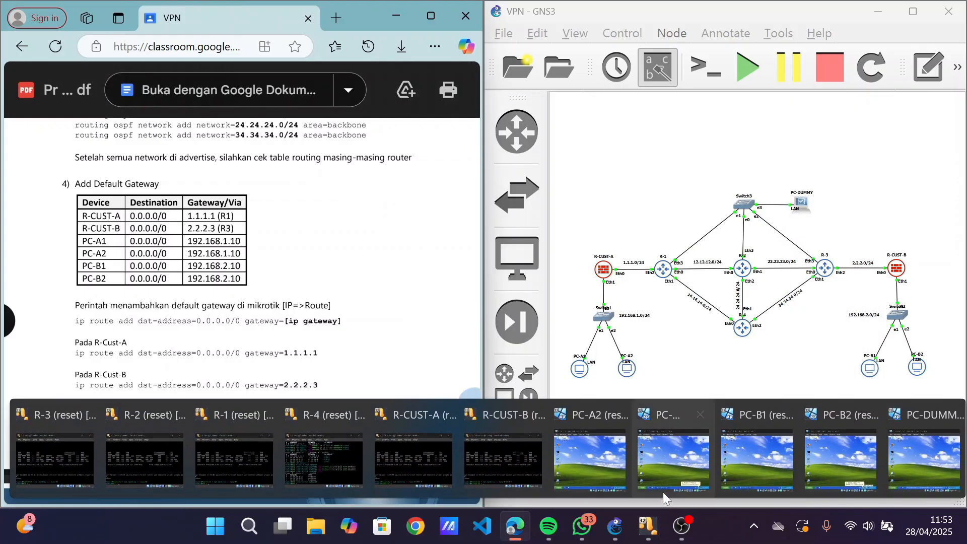
pyautogui.click(676, 466)
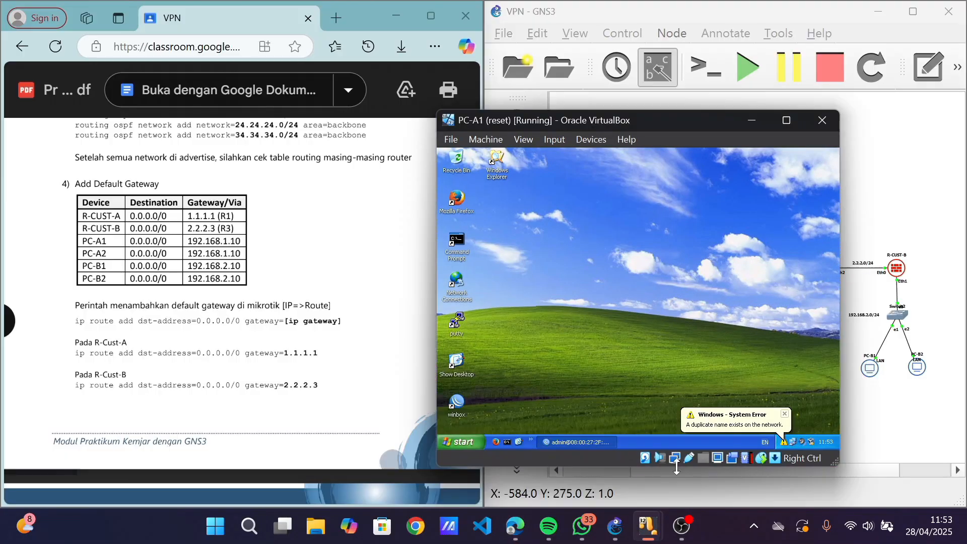
pyautogui.click(590, 446)
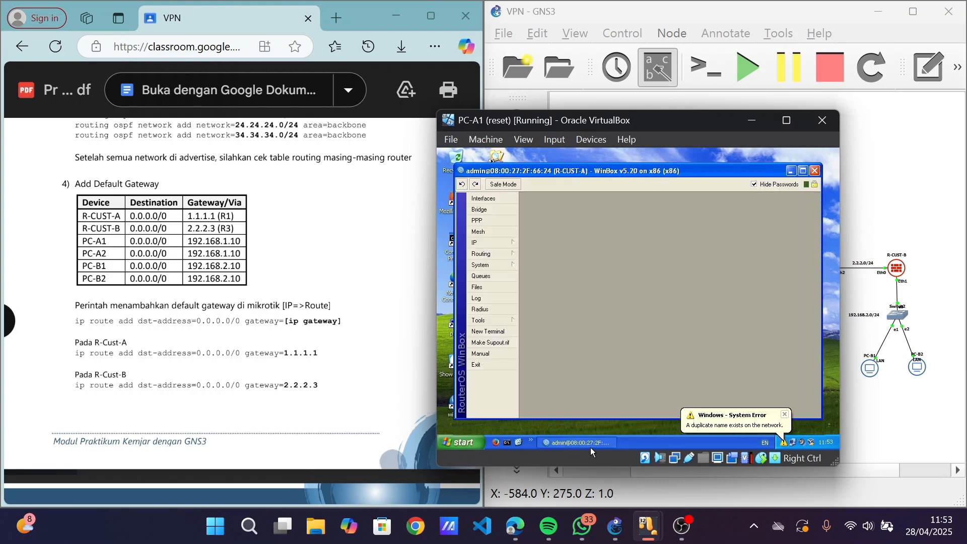
# Add a static default route 0.0.0.0/0 via gateway 1.1.1.1 on R-CUST-A.
pyautogui.click(508, 243)
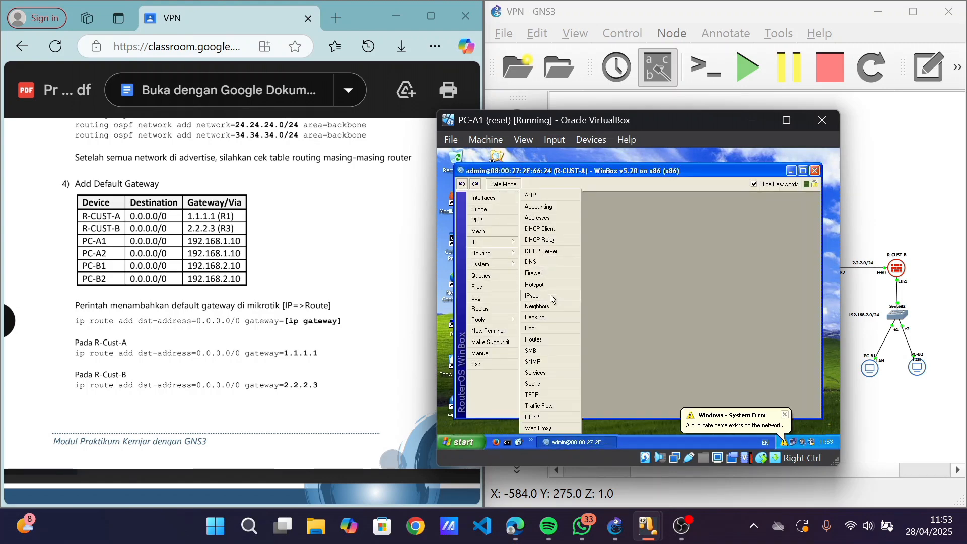
pyautogui.click(551, 340)
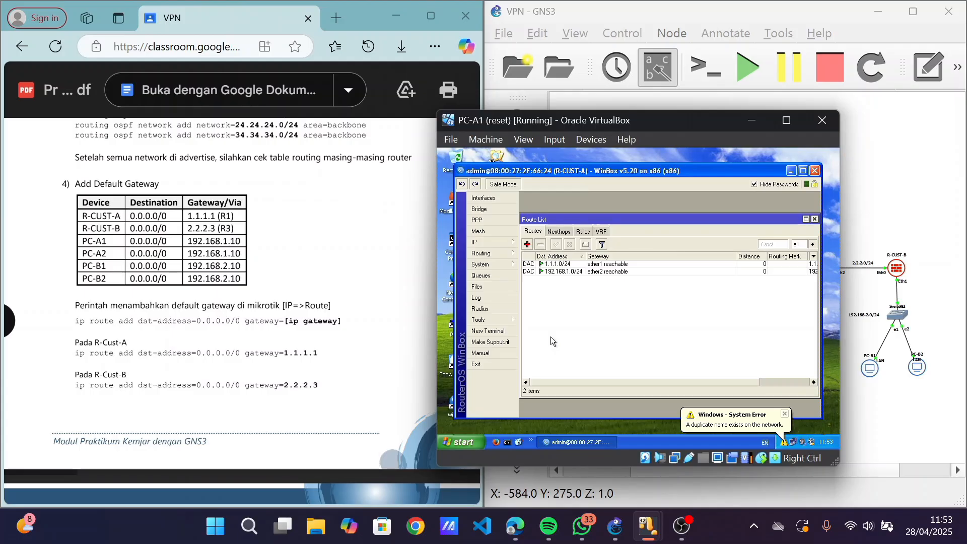
pyautogui.click(529, 245)
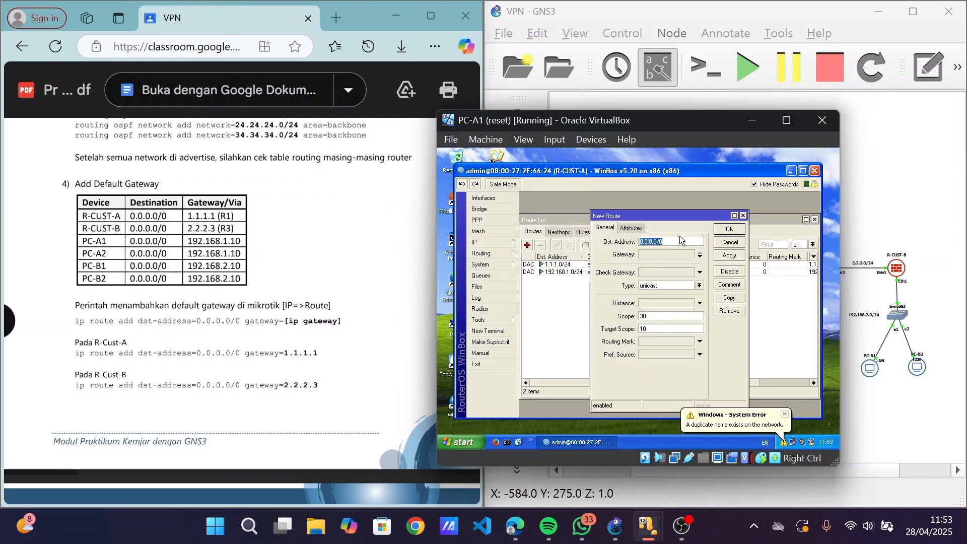
pyautogui.click(683, 241)
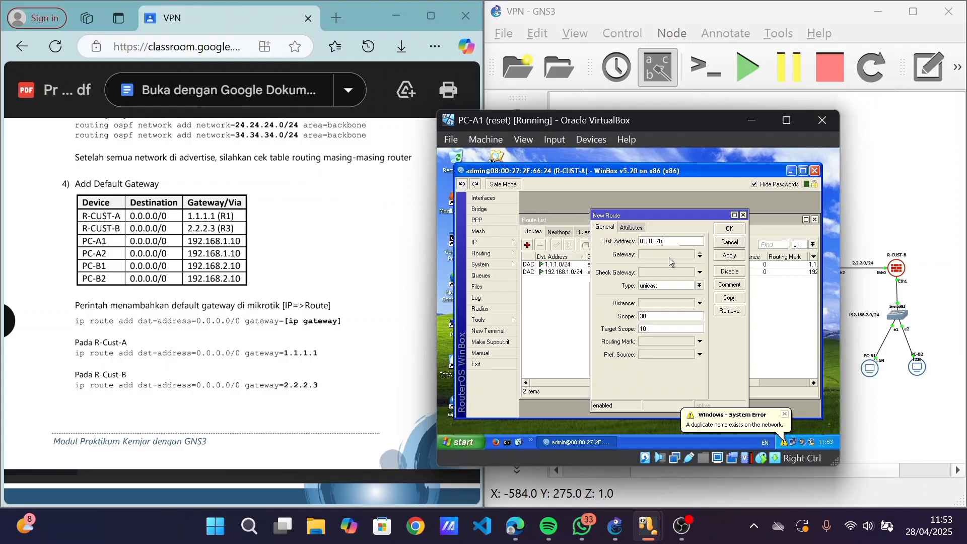
pyautogui.click(663, 255)
pyautogui.write('0.0.0.0')
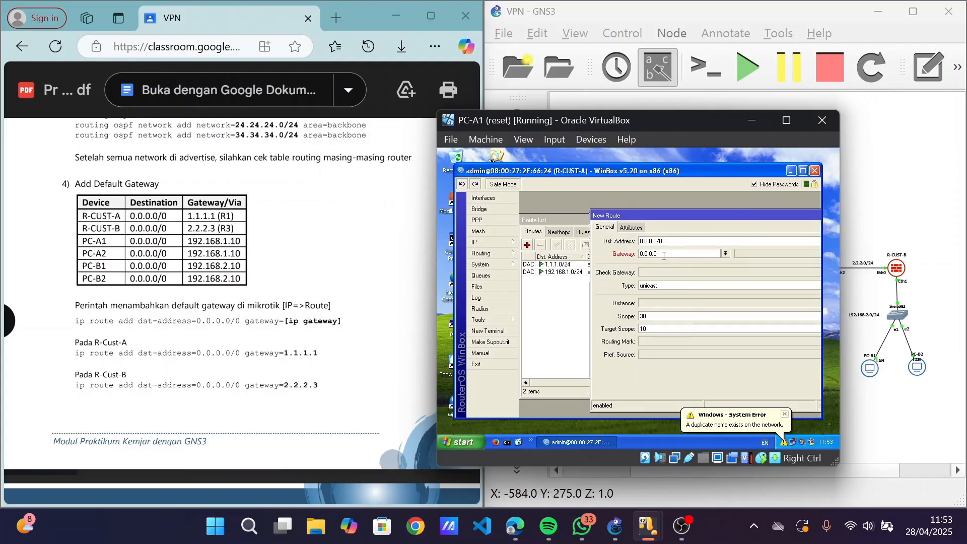
pyautogui.write('1.1.1.1')
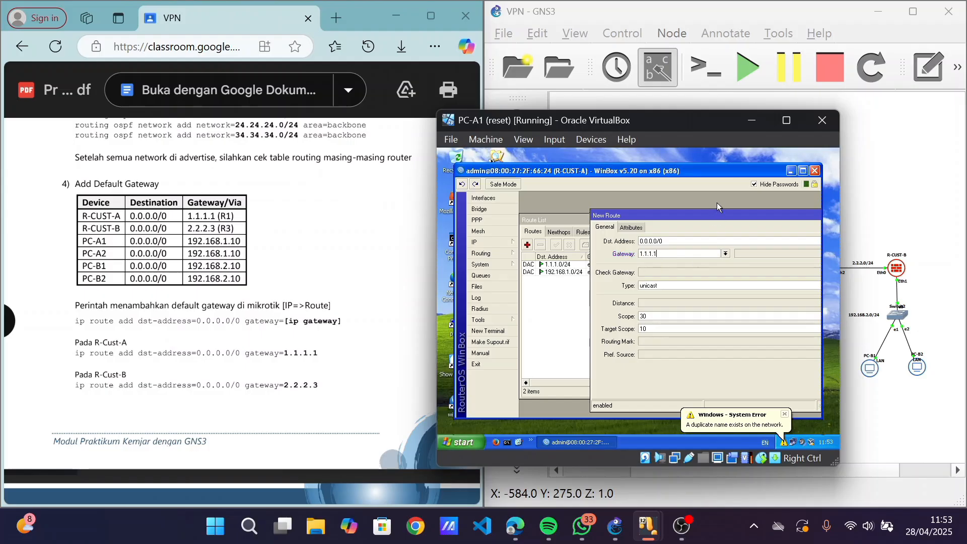
pyautogui.moveTo(714, 216); pyautogui.dragTo(646, 209)
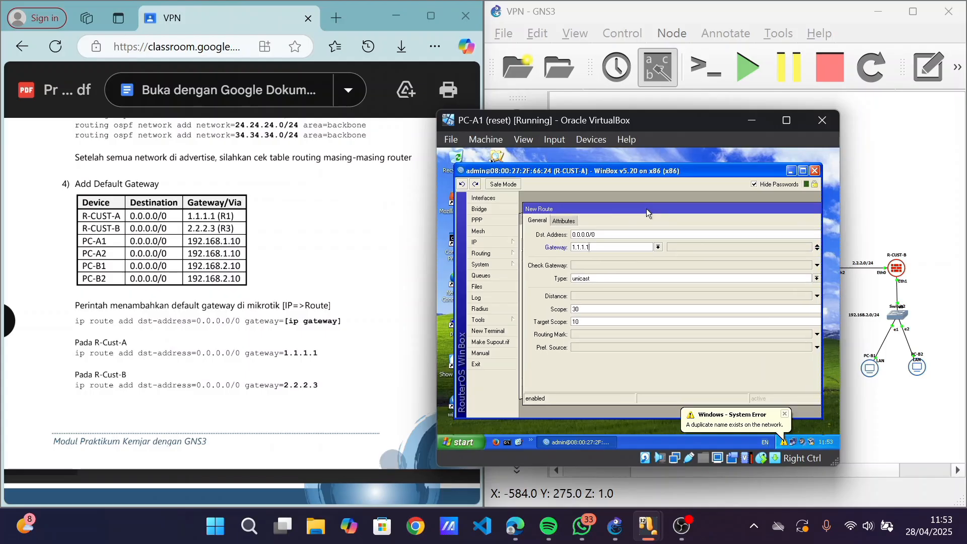
pyautogui.moveTo(751, 207); pyautogui.dragTo(713, 206)
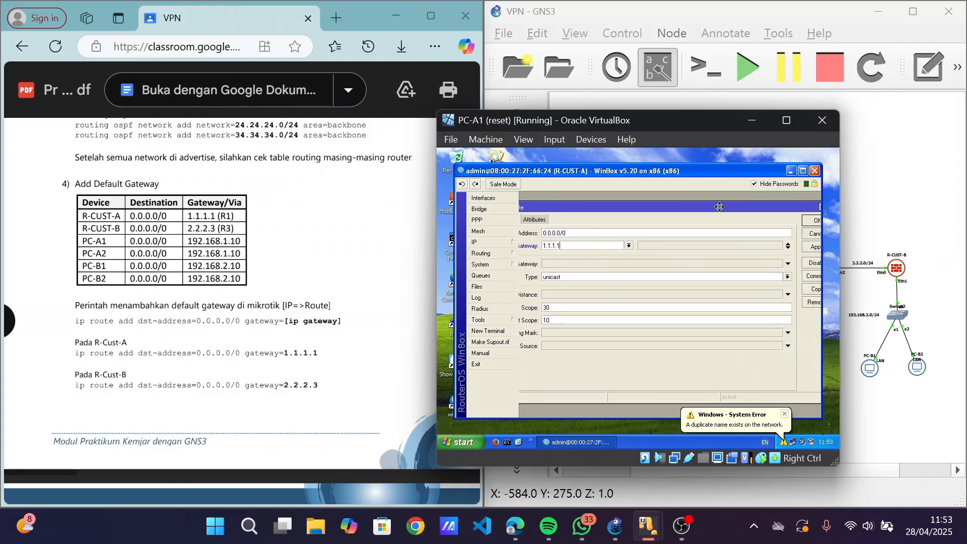
pyautogui.click(801, 225)
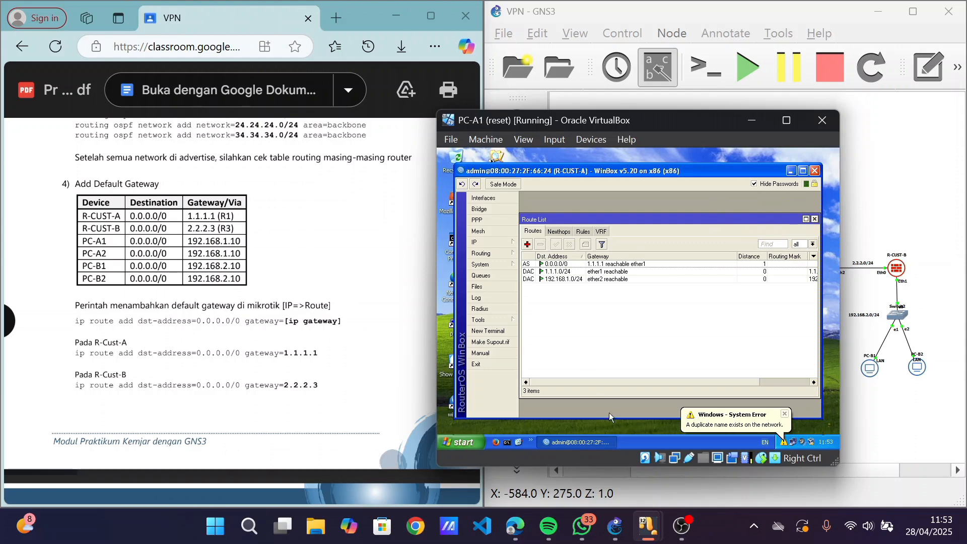
pyautogui.moveTo(640, 529)
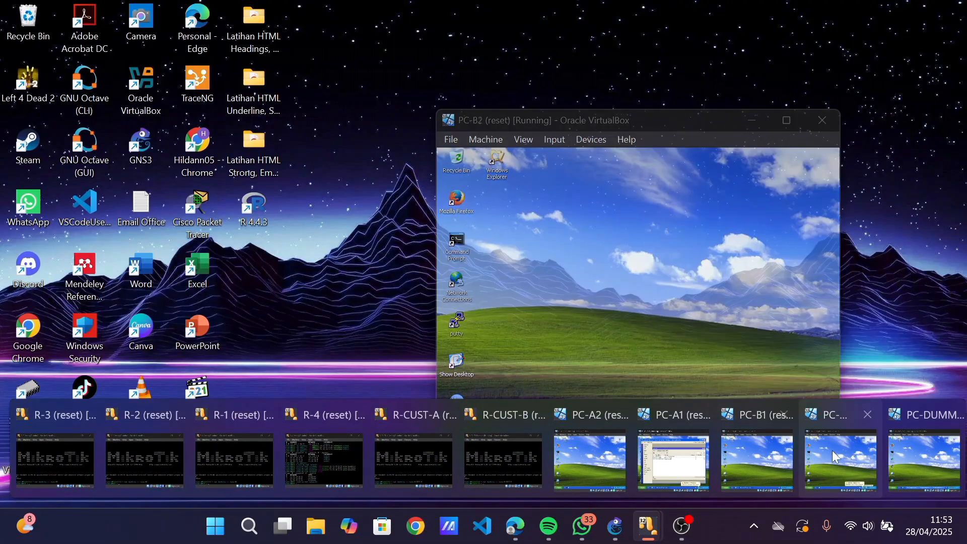
# Bring up R-CUST-B's WinBox in the PC-B1 VM and open its route list.
pyautogui.click(753, 452)
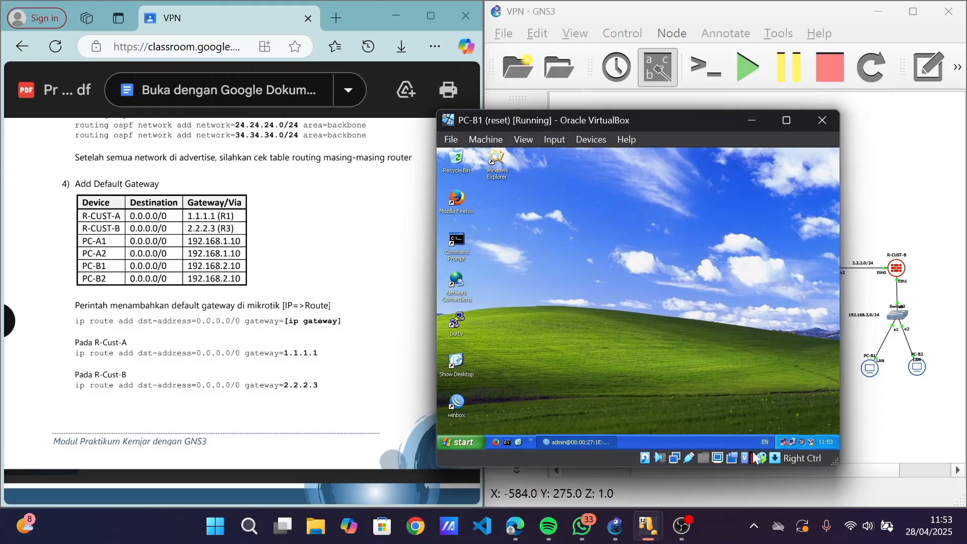
pyautogui.click(575, 442)
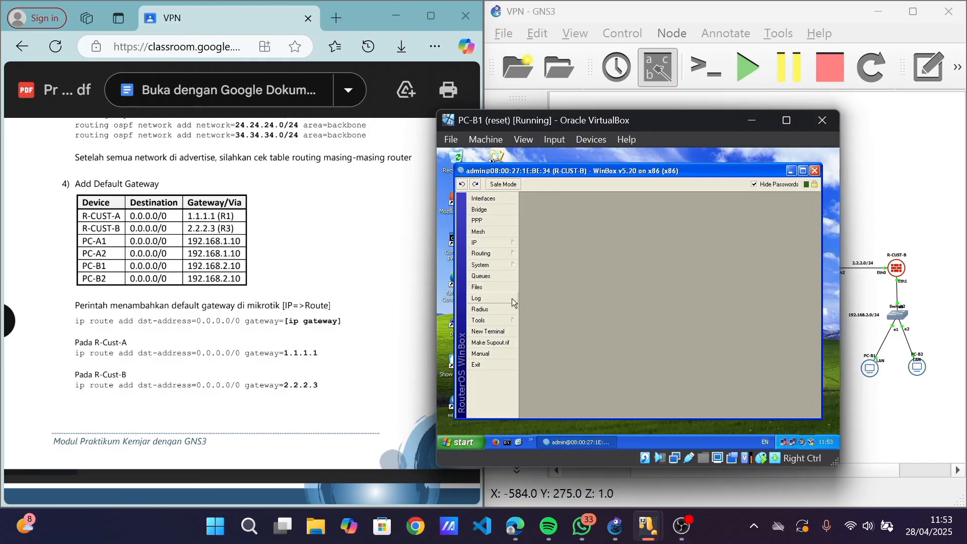
pyautogui.click(509, 244)
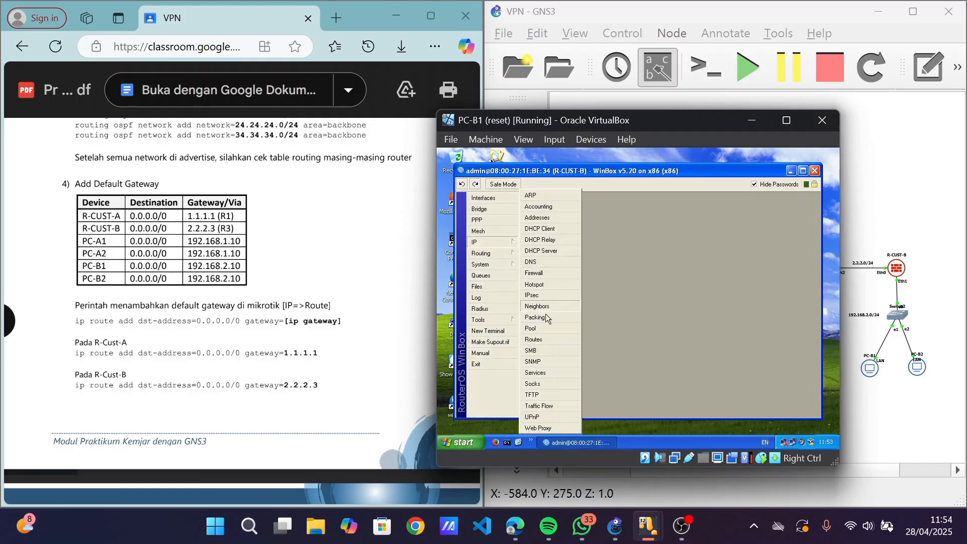
pyautogui.click(552, 339)
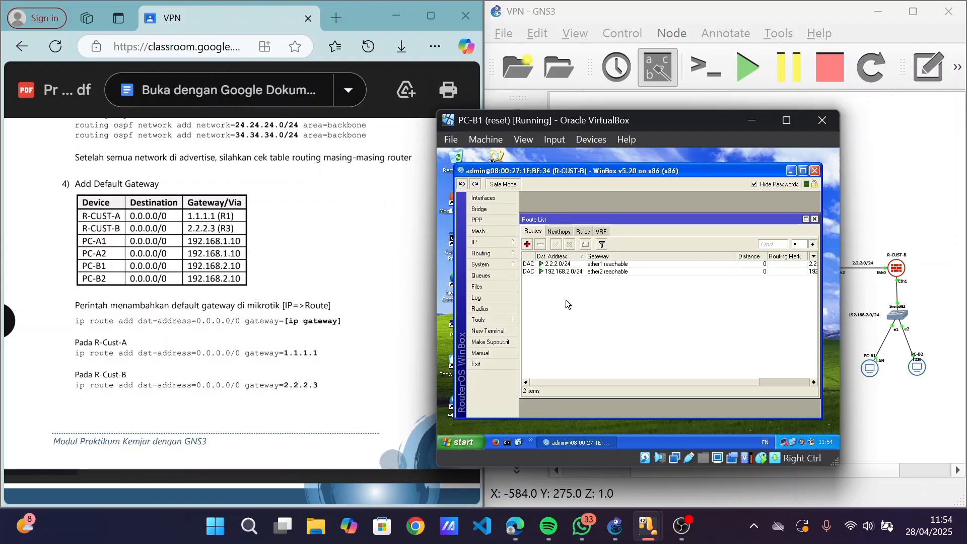
# Add a default route 0.0.0.0/0 via gateway 2.2.2.3 on R-CUST-B.
pyautogui.click(528, 245)
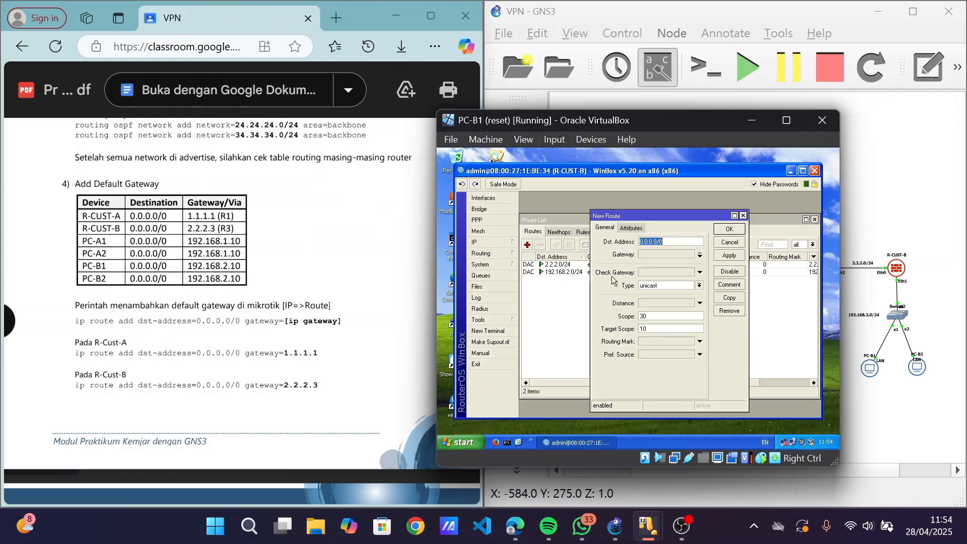
pyautogui.click(655, 255)
pyautogui.write('0.0.0.0')
pyautogui.press('BackSpace')
pyautogui.press('BackSpace')
pyautogui.press('BackSpace')
pyautogui.press('BackSpace')
pyautogui.press('BackSpace')
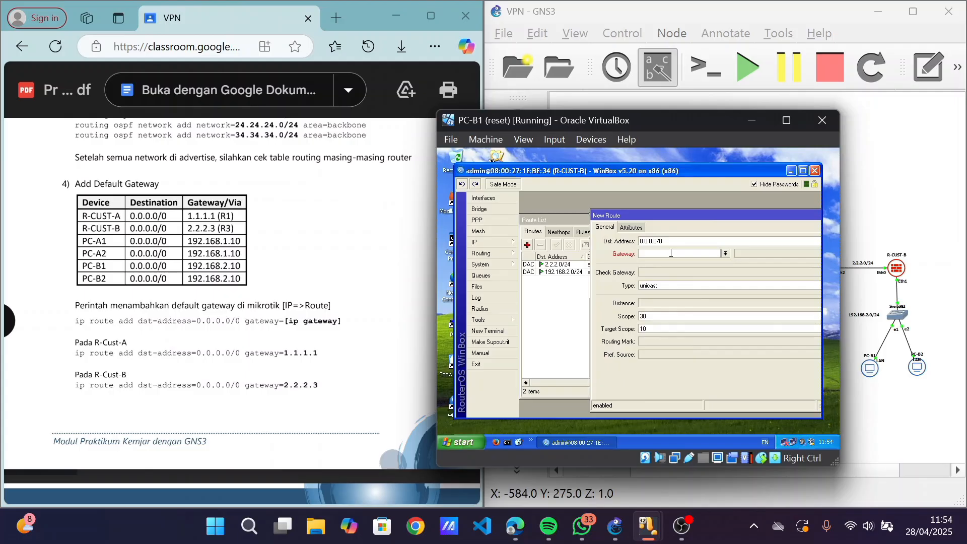
pyautogui.write('2.2.2.3')
pyautogui.moveTo(701, 215); pyautogui.dragTo(607, 213)
pyautogui.click(808, 232)
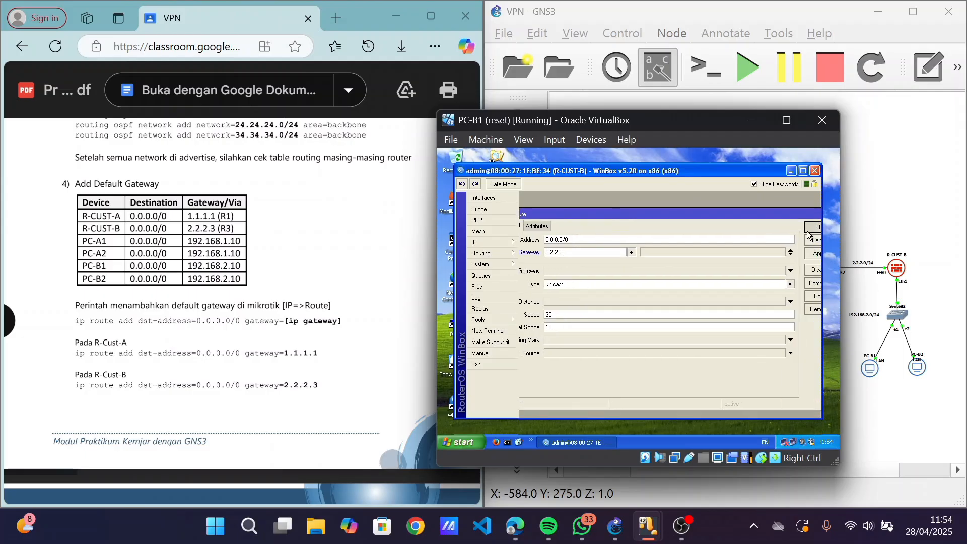
pyautogui.scroll(-1, 353, 302)
pyautogui.scroll(-3, 226, 302)
pyautogui.scroll(3, 227, 303)
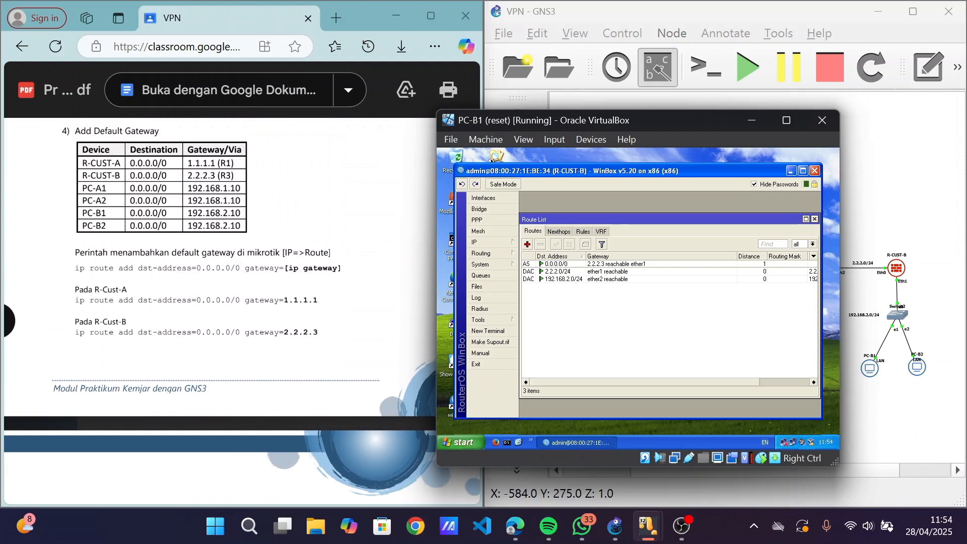
pyautogui.scroll(-5, 242, 312)
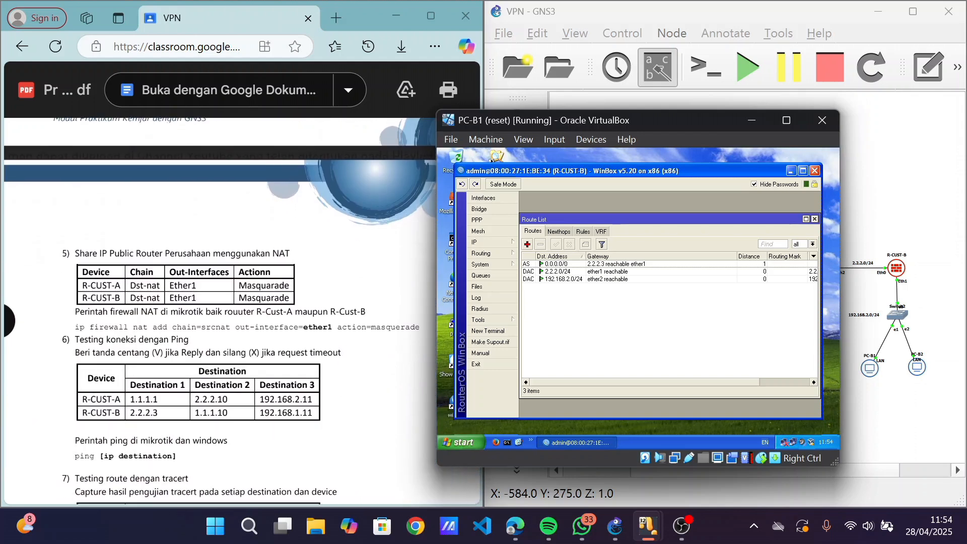
# Close the route list and delete the old srcnat rule from R-CUST-B's firewall NAT table.
pyautogui.scroll(-1, 242, 312)
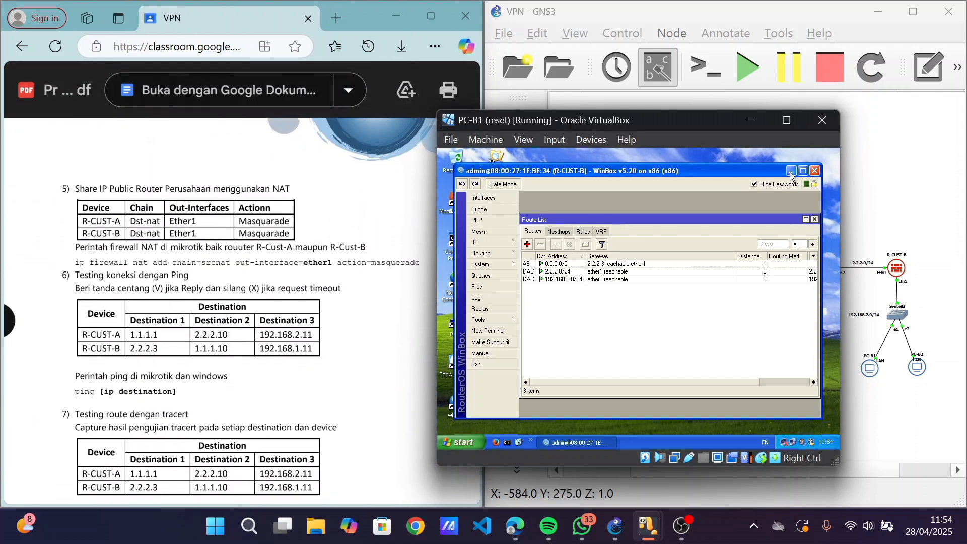
pyautogui.click(814, 219)
pyautogui.click(792, 171)
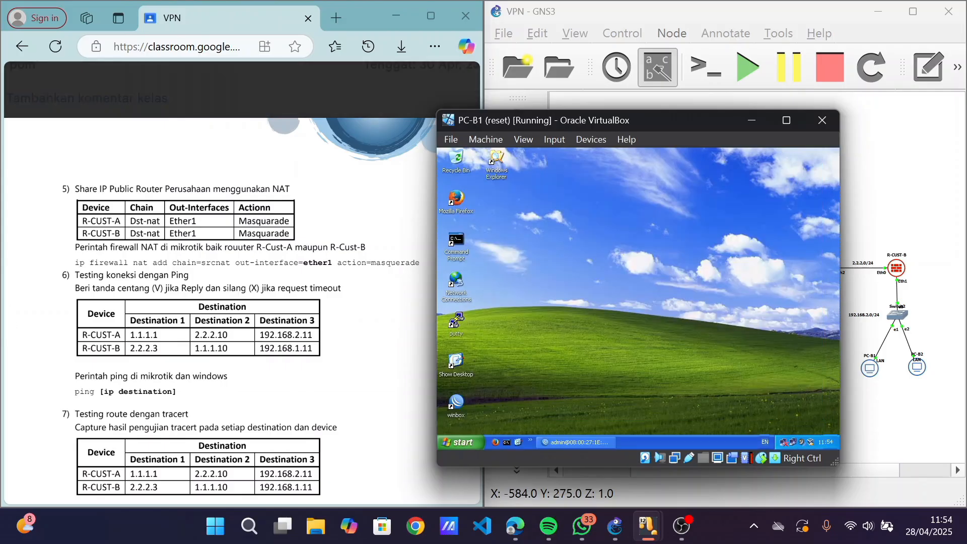
pyautogui.click(576, 442)
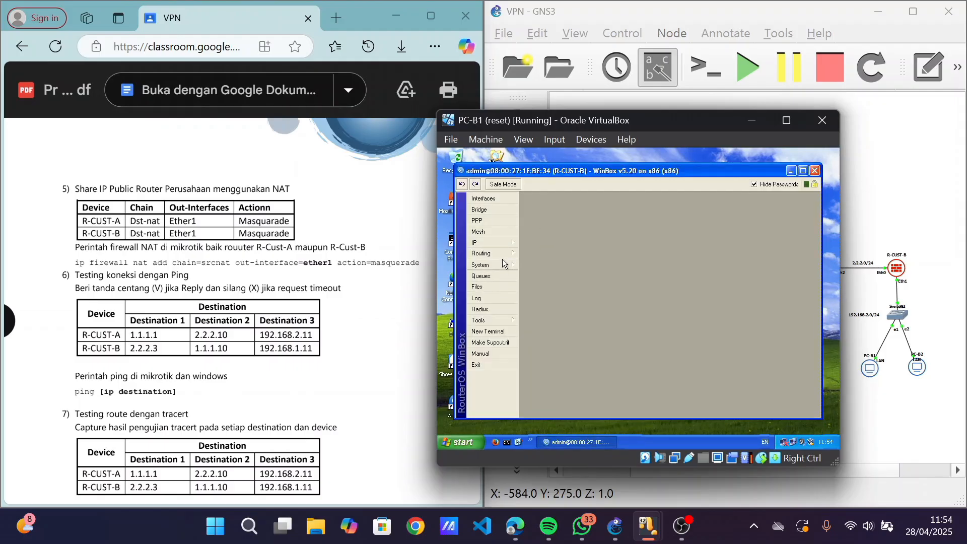
pyautogui.click(507, 242)
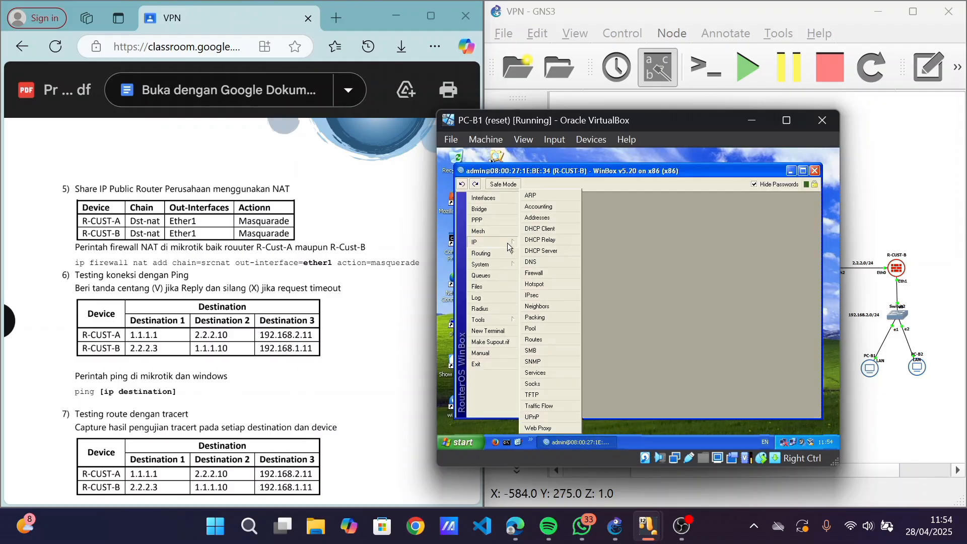
pyautogui.click(566, 275)
pyautogui.click(561, 232)
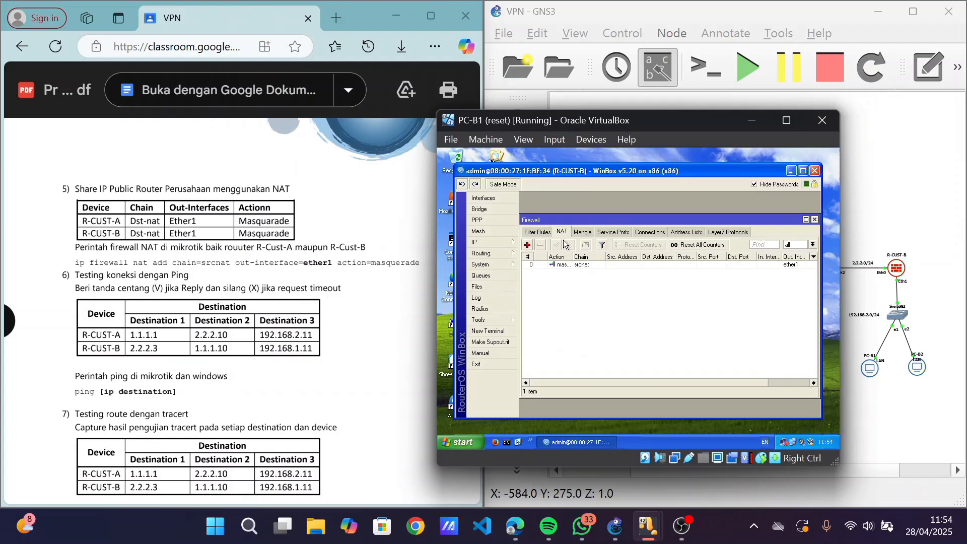
pyautogui.click(577, 265)
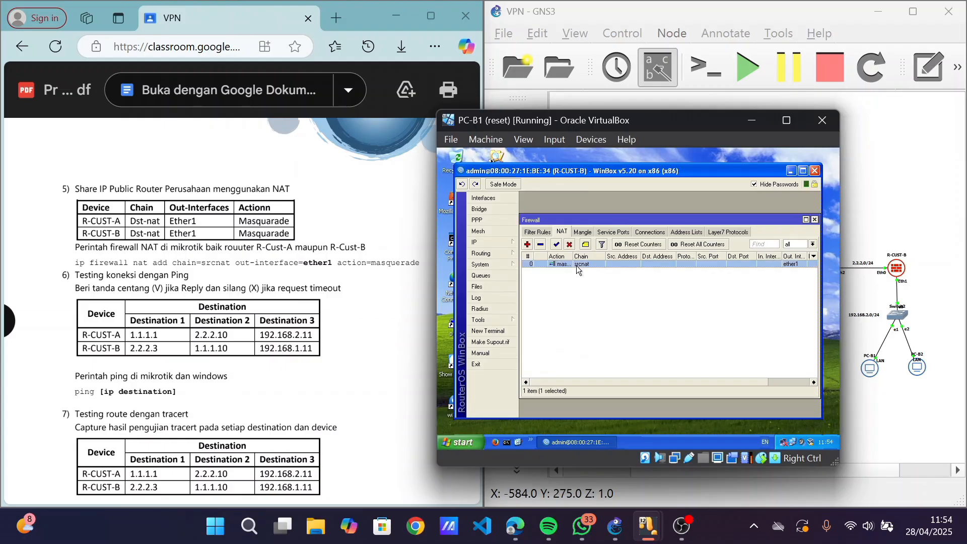
pyautogui.click(541, 247)
# Add a NAT rule with chain srcnat, out interface ether1 and action masquerade.
pyautogui.click(528, 245)
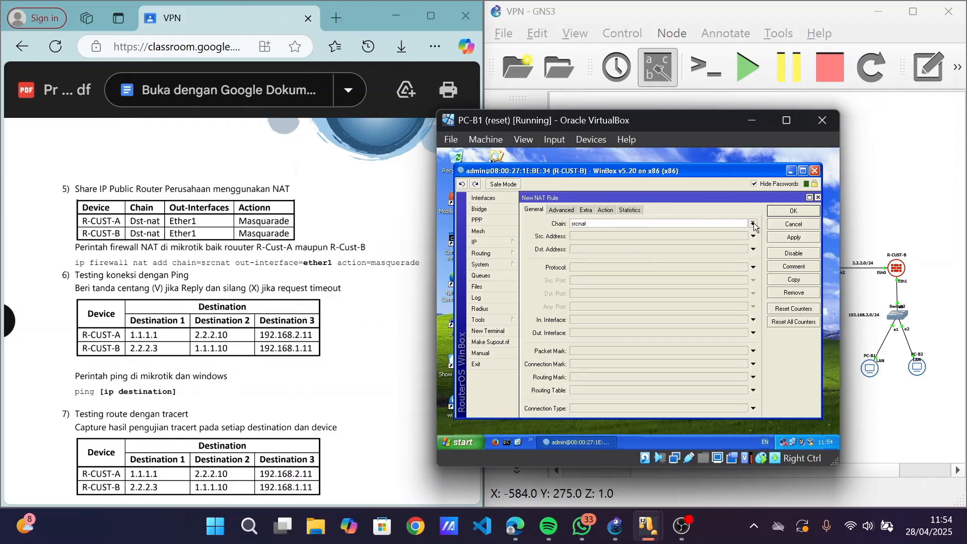
pyautogui.click(753, 223)
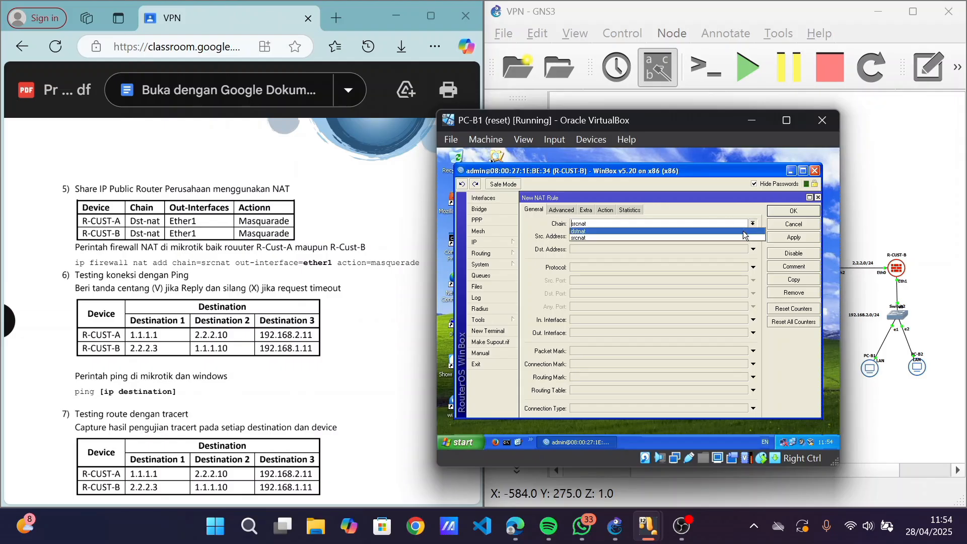
pyautogui.click(739, 231)
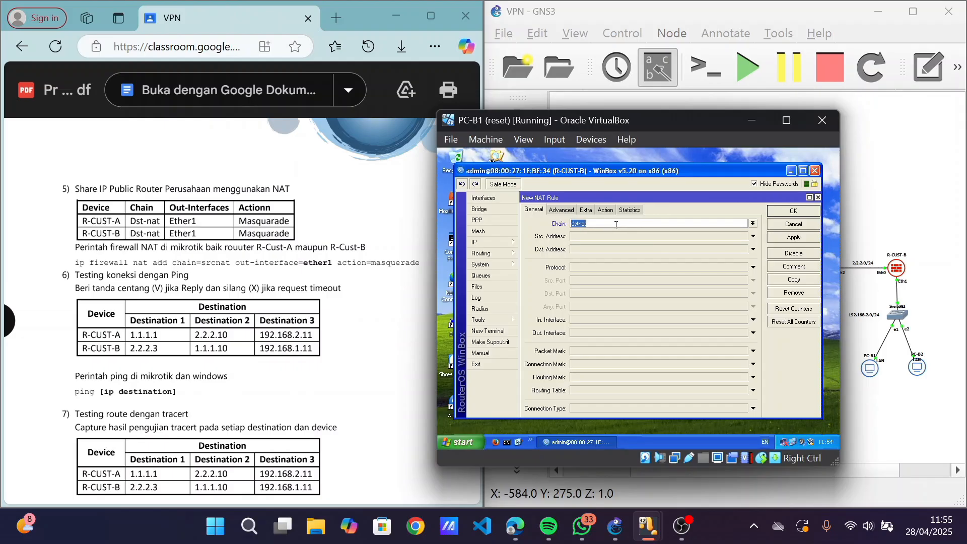
pyautogui.click(753, 223)
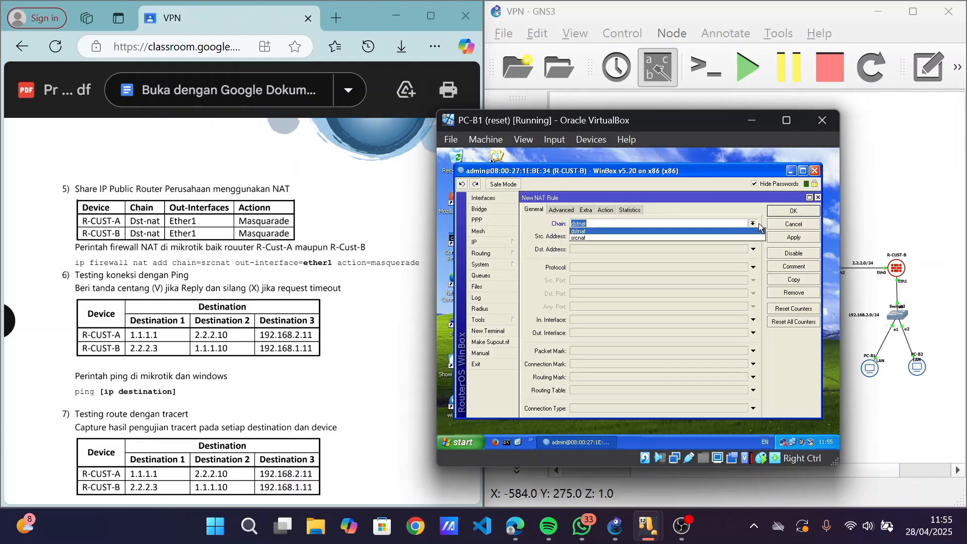
pyautogui.click(739, 239)
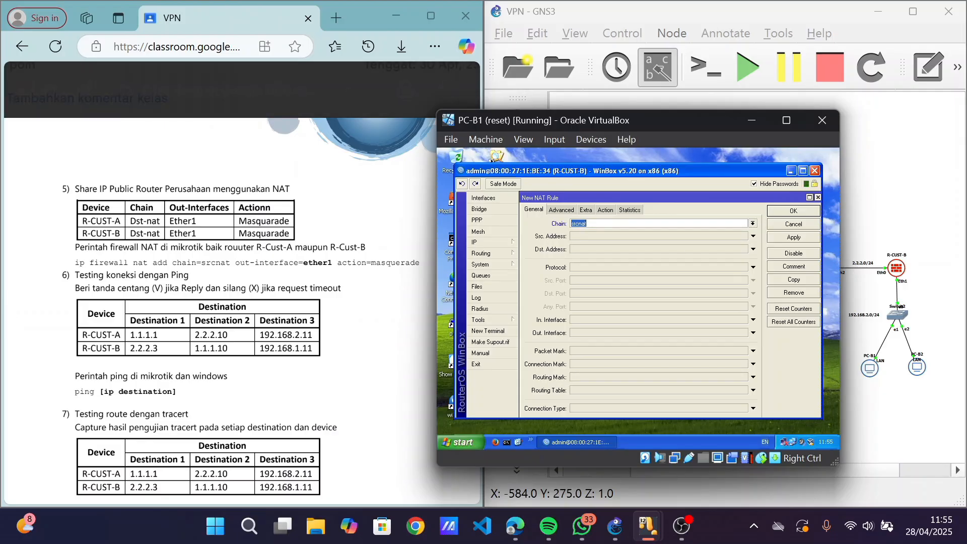
pyautogui.scroll(1, 219, 312)
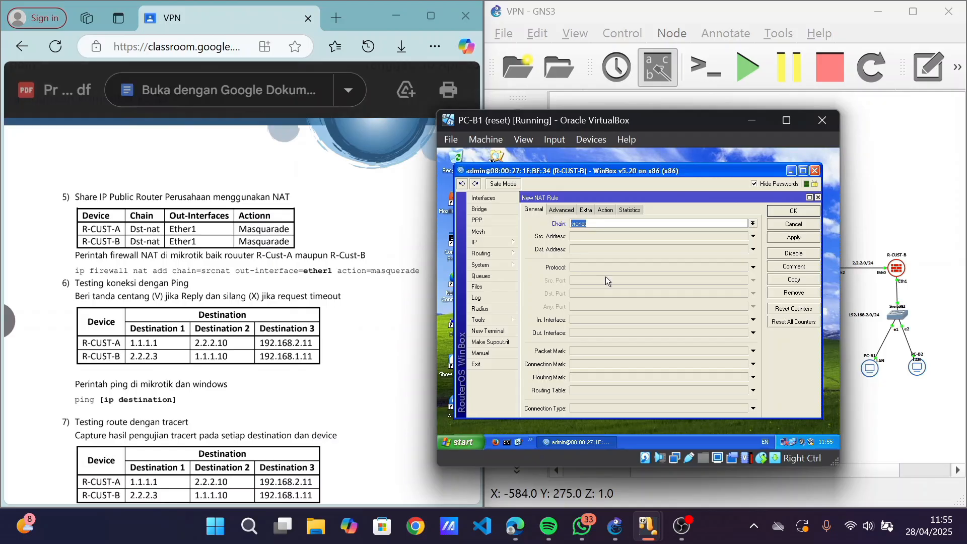
pyautogui.click(631, 333)
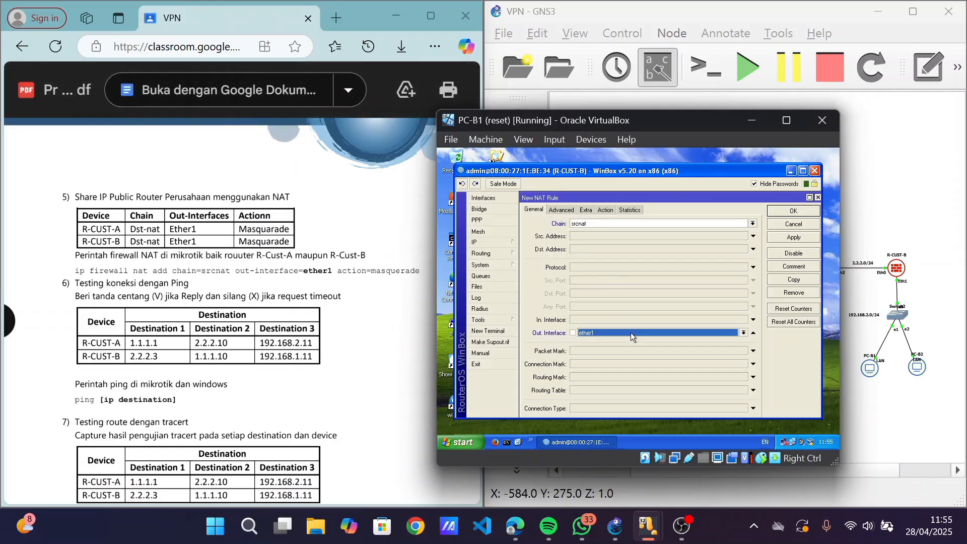
pyautogui.click(606, 209)
pyautogui.click(605, 223)
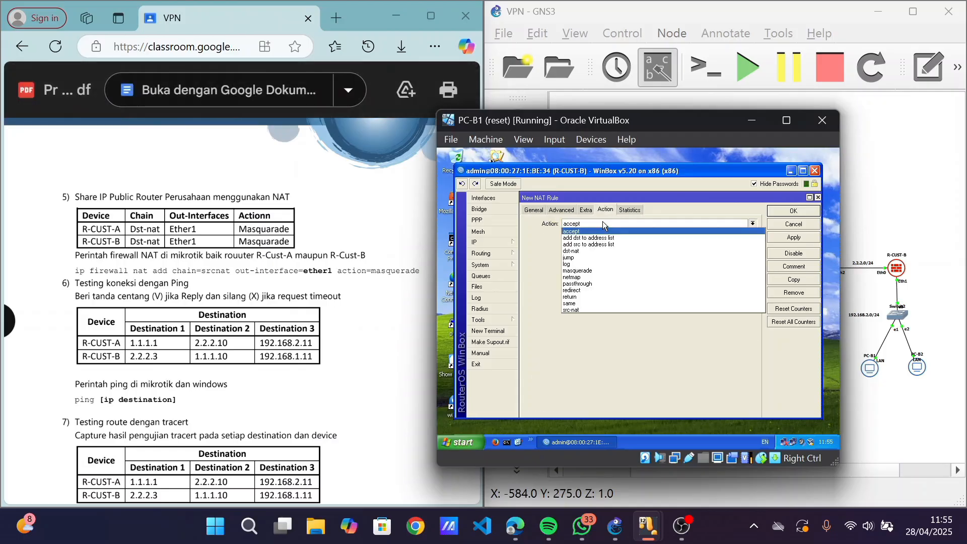
pyautogui.click(602, 271)
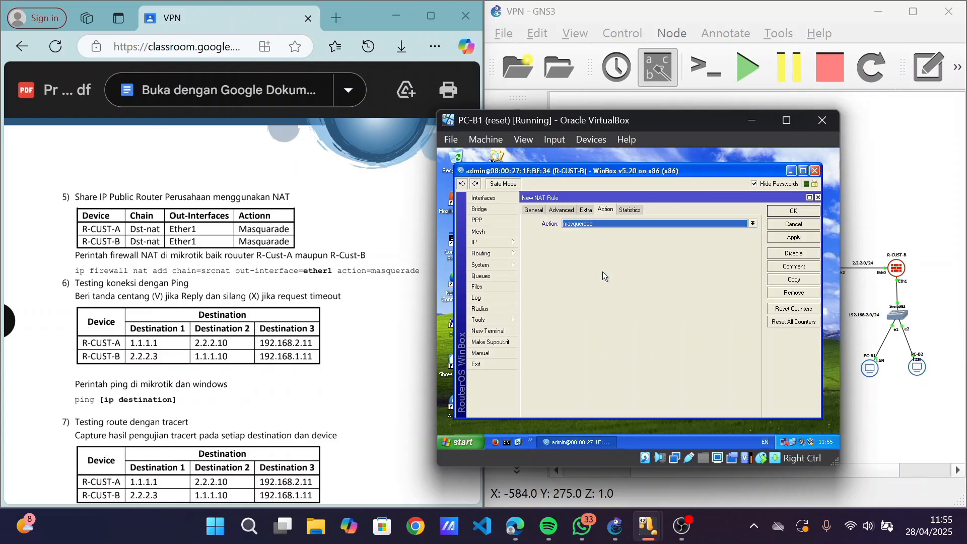
pyautogui.click(781, 215)
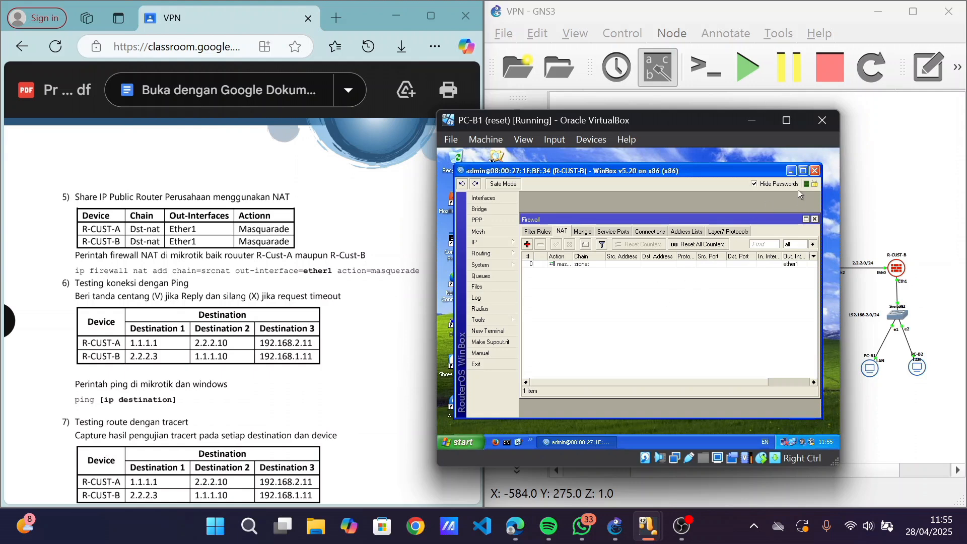
# On PC-A1, inspect R-CUST-A's NAT rule to confirm srcnat masquerade on ether1, without changes.
pyautogui.moveTo(649, 527)
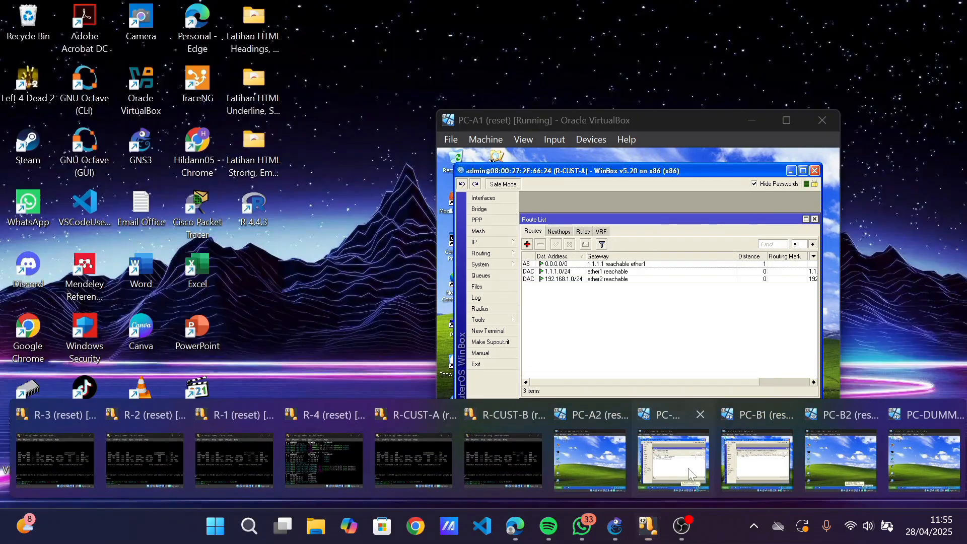
pyautogui.click(690, 474)
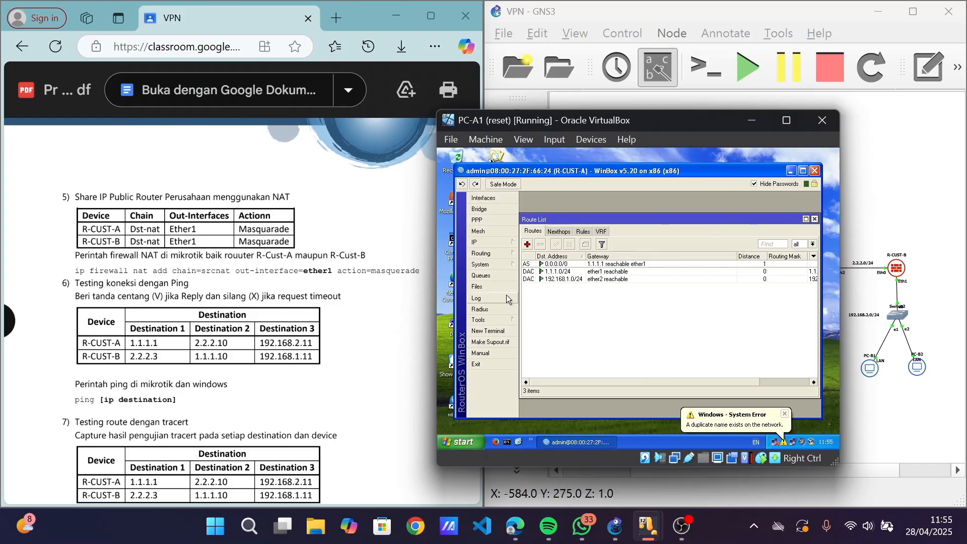
pyautogui.click(509, 243)
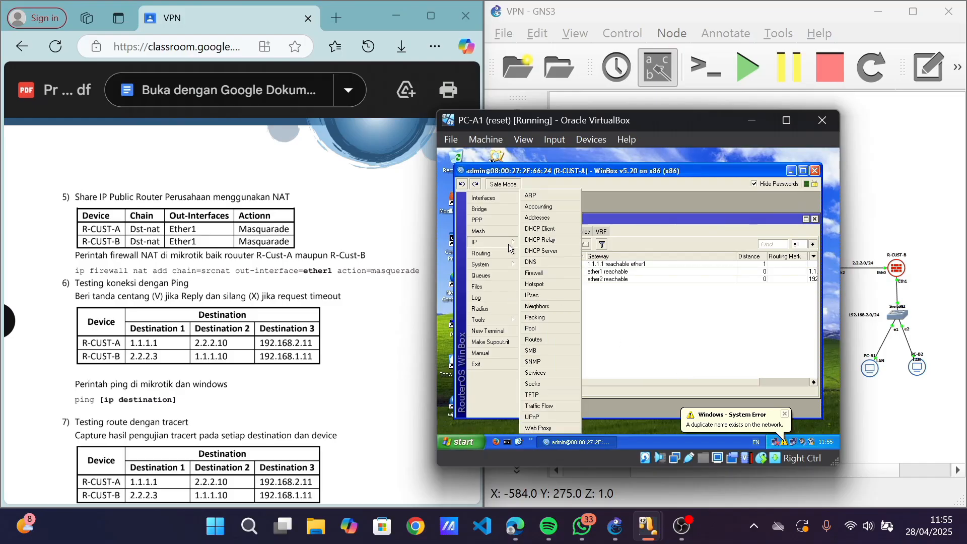
pyautogui.click(536, 273)
pyautogui.click(563, 245)
pyautogui.doubleClick(567, 280)
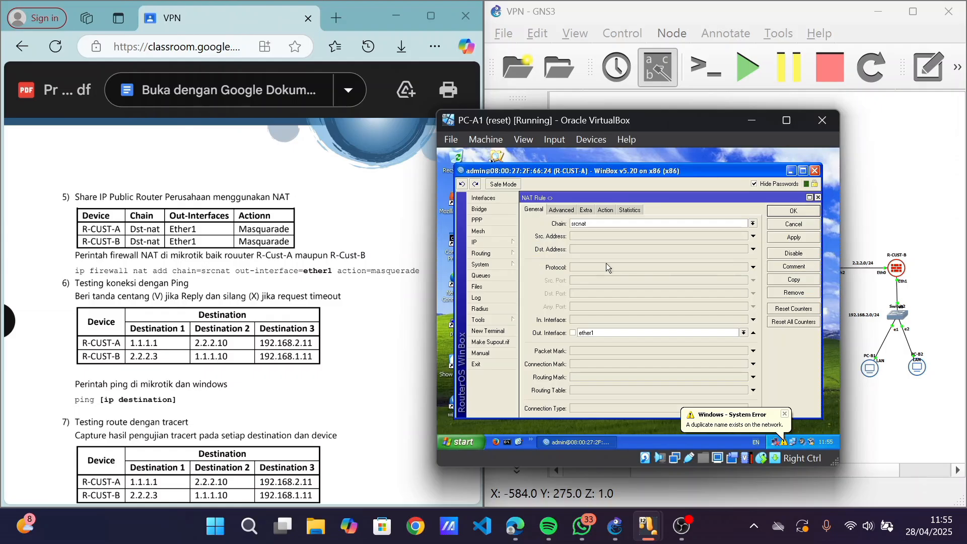
pyautogui.click(601, 210)
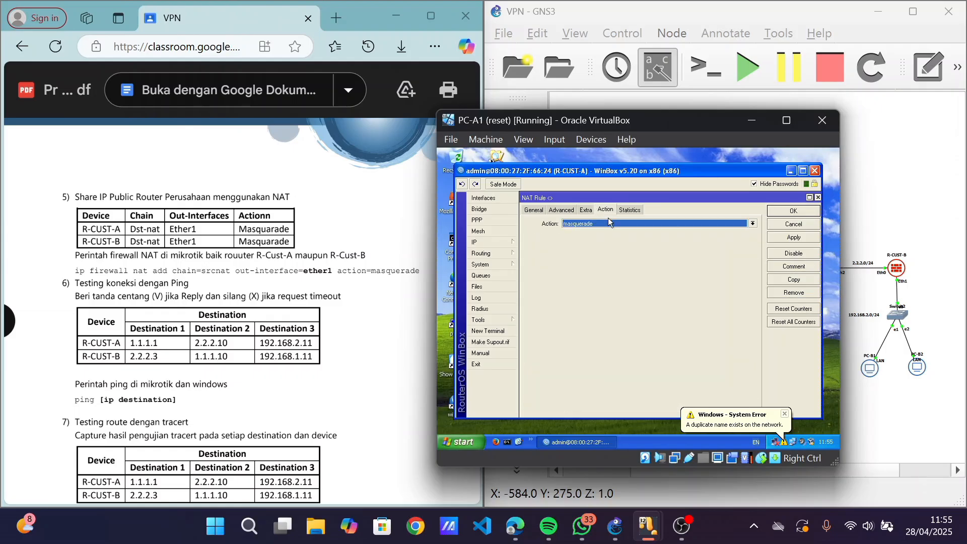
pyautogui.click(803, 222)
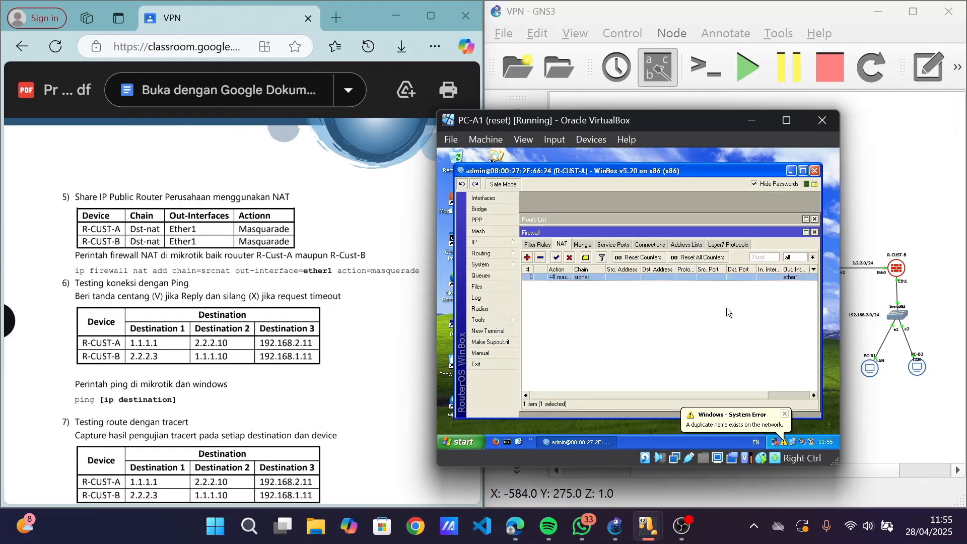
# Close the firewall and route list windows and minimize WinBox to the XP desktop.
pyautogui.click(815, 232)
pyautogui.click(814, 219)
pyautogui.click(791, 172)
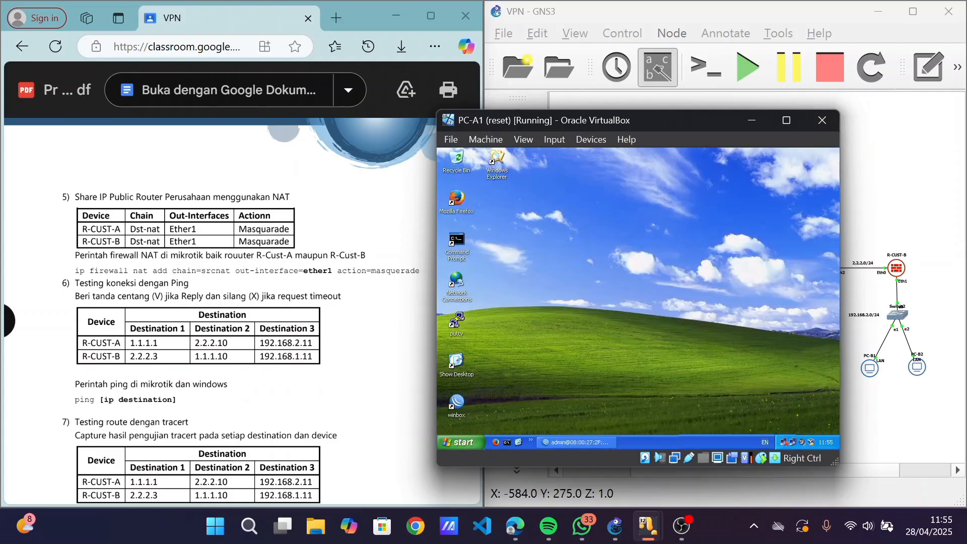
pyautogui.scroll(-1, 220, 311)
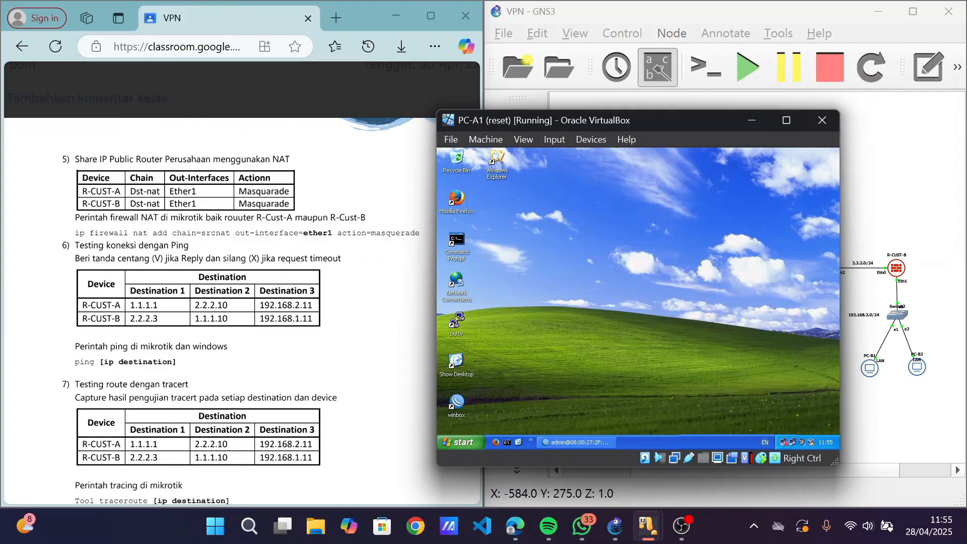
# Restore R-CUST-A's WinBox and ping 1.1.1.1 from a new terminal.
pyautogui.scroll(-1, 250, 311)
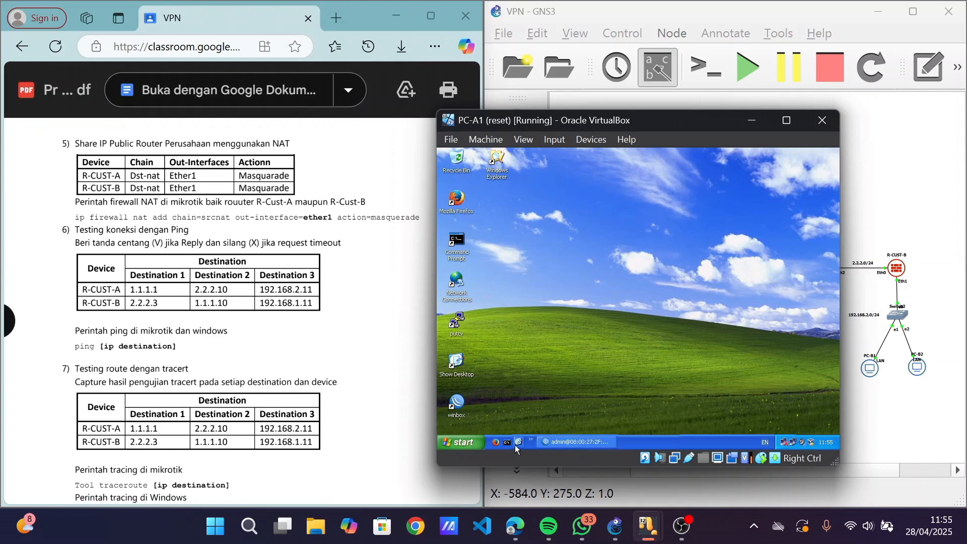
pyautogui.scroll(-1, 241, 312)
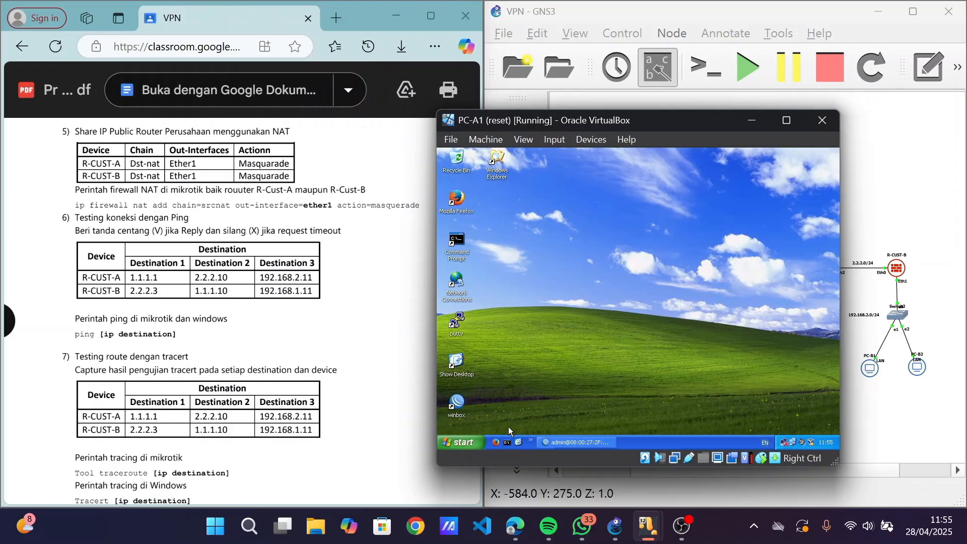
pyautogui.click(564, 442)
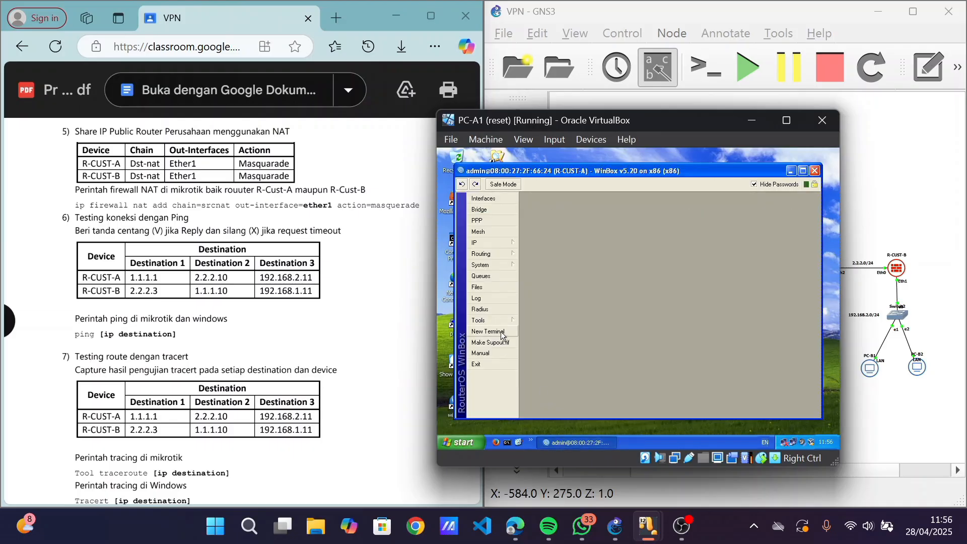
pyautogui.click(494, 332)
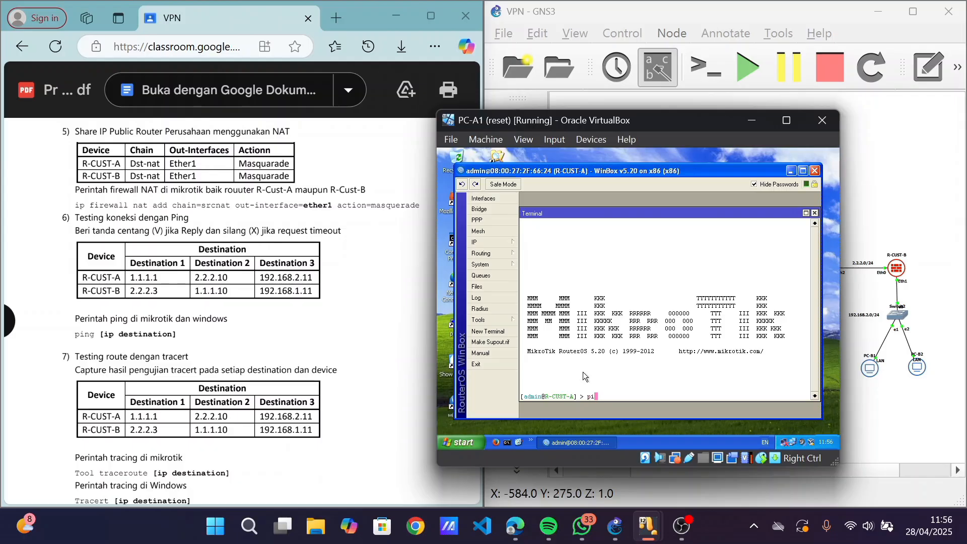
pyautogui.write('ping 1.1.1.1')
pyautogui.press('Return')
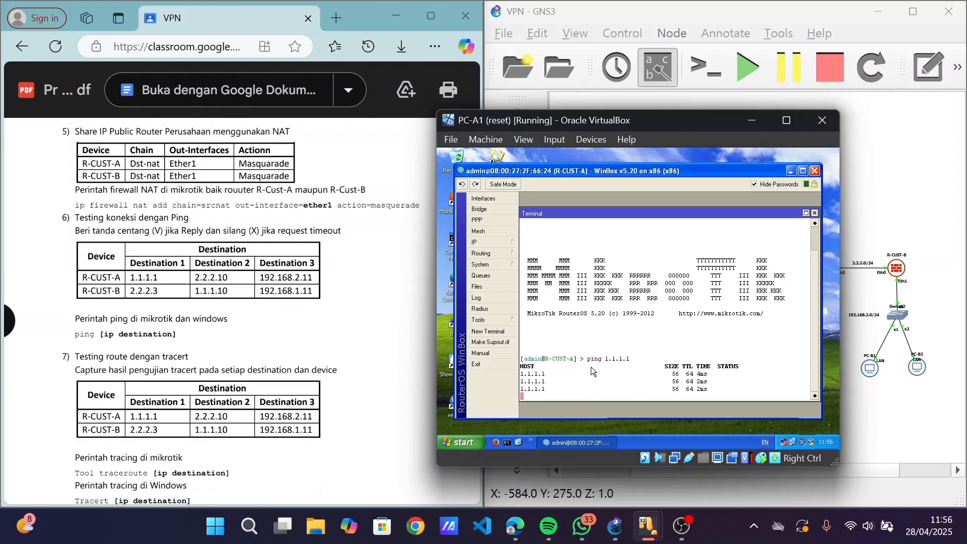
# Ping 2.2.2.10 successfully, then ping 192.168.2.11, which is net unreachable.
pyautogui.write('ping ')
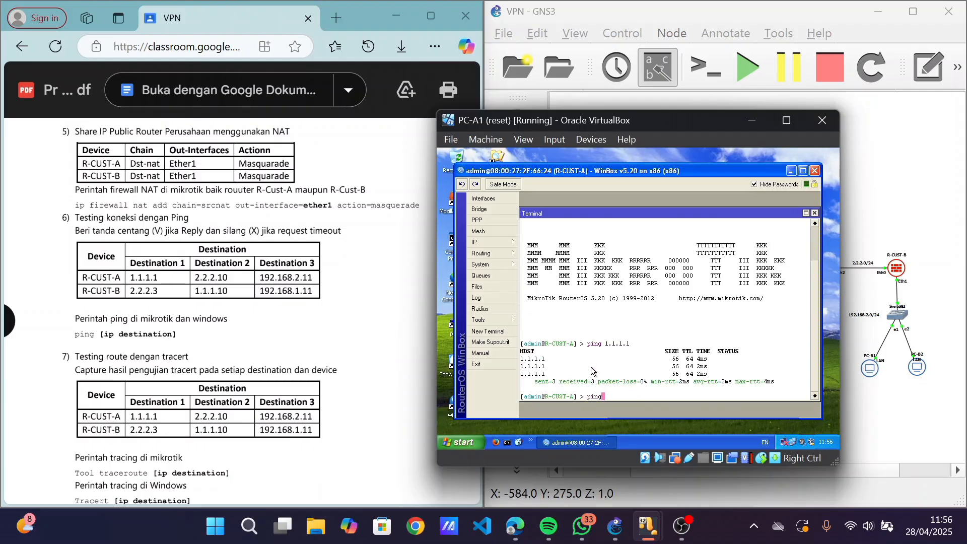
pyautogui.write('2.2.2.10')
pyautogui.press('Return')
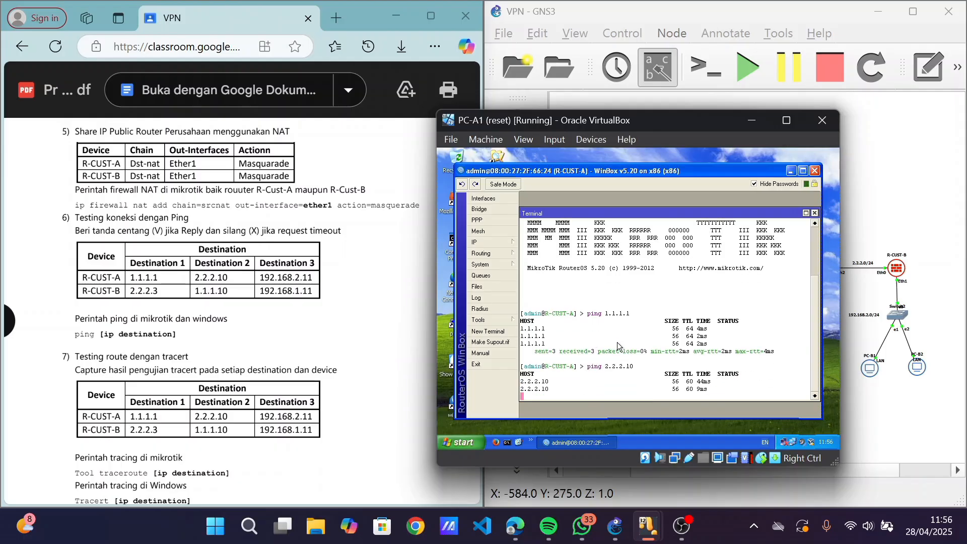
pyautogui.hotkey('ctrl', 'c')
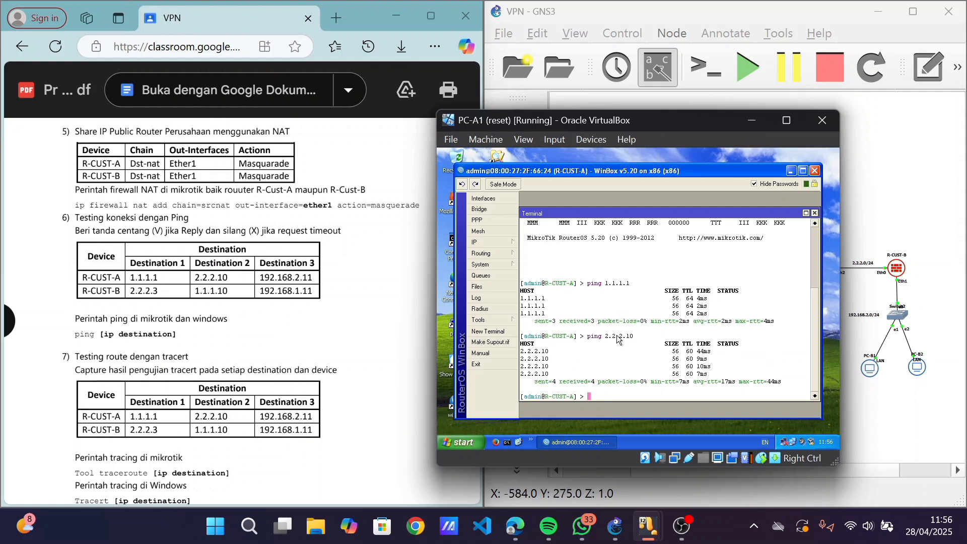
pyautogui.write('ping 192.168.2.11')
pyautogui.press('Return')
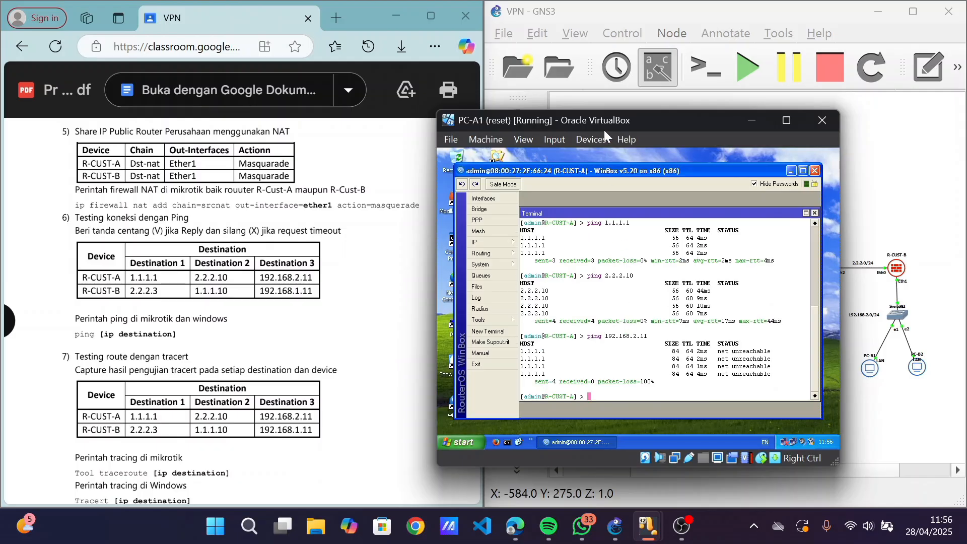
# Rearrange the PC-A1 and PC-B1 VirtualBox windows, leaving PC-A1 in front and moved up.
pyautogui.moveTo(597, 124); pyautogui.dragTo(188, 133)
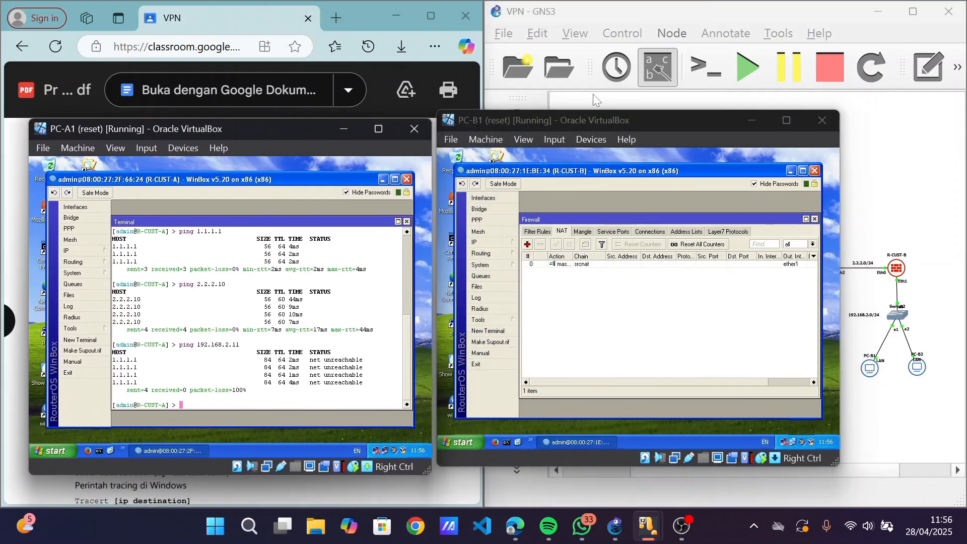
pyautogui.moveTo(648, 129); pyautogui.dragTo(201, 166)
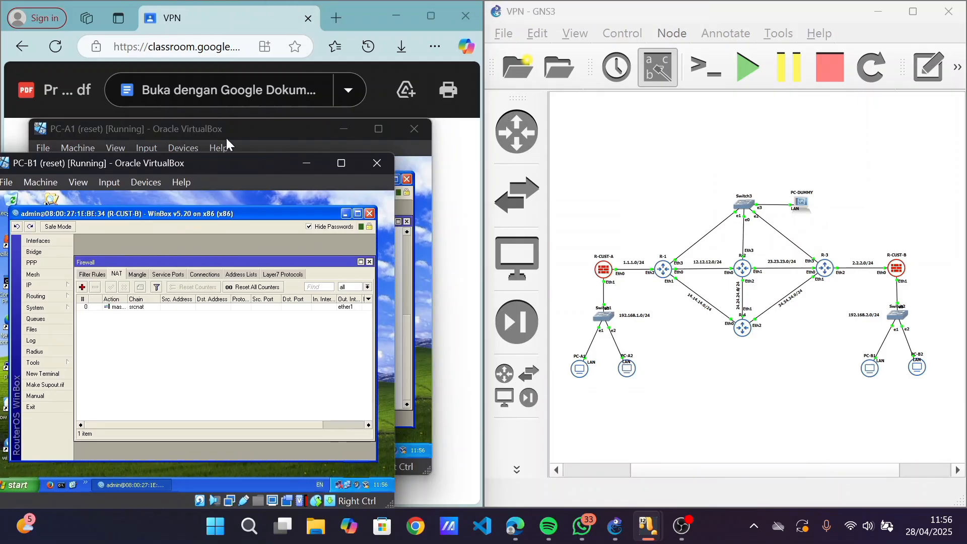
pyautogui.click(225, 136)
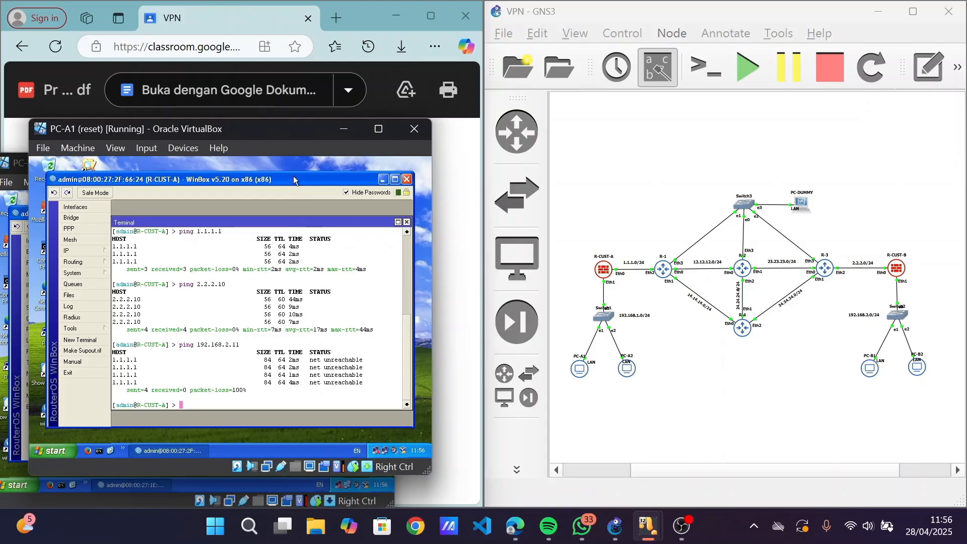
pyautogui.moveTo(298, 129); pyautogui.dragTo(437, 191)
pyautogui.moveTo(250, 157); pyautogui.dragTo(403, 132)
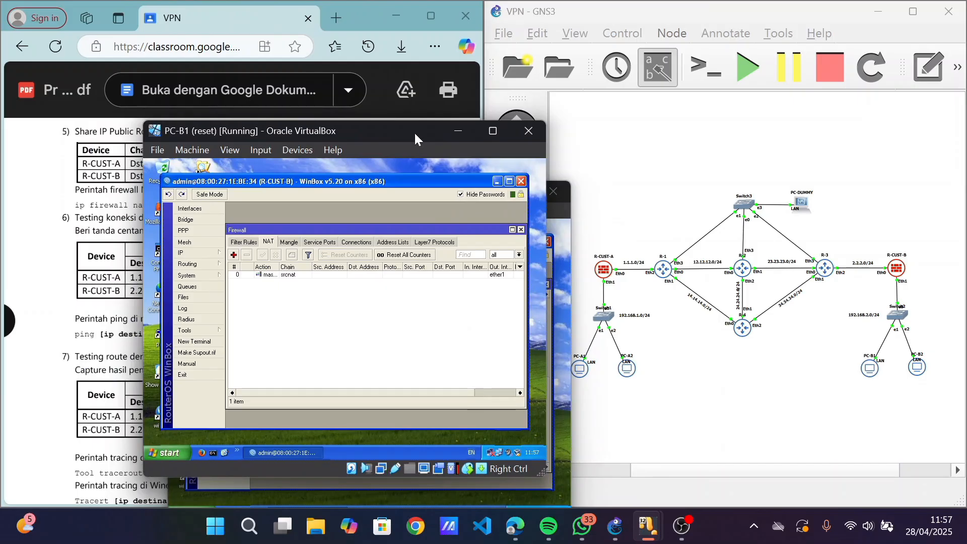
pyautogui.click(565, 265)
pyautogui.moveTo(428, 192); pyautogui.dragTo(425, 140)
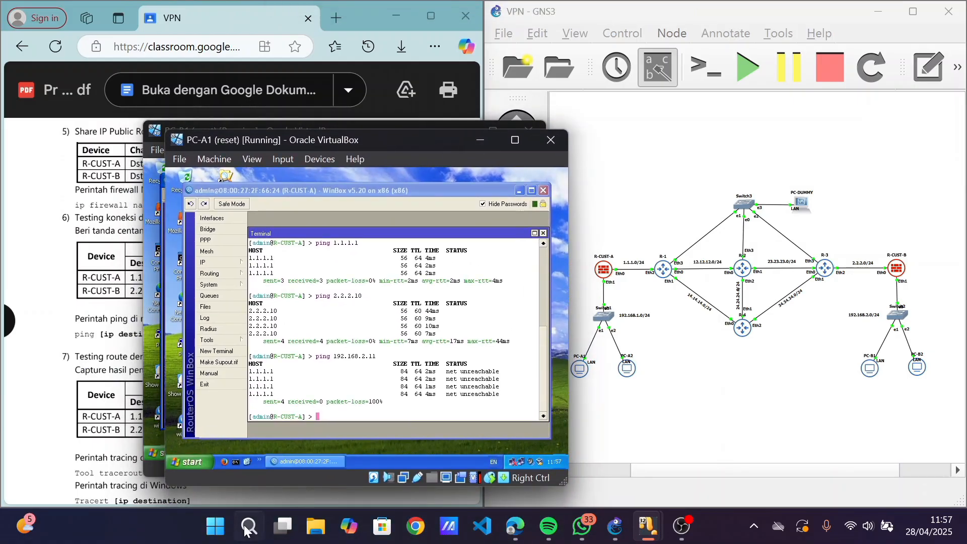
# Close the R-CUST-A terminal and minimize WinBox to the guest taskbar.
pyautogui.click(543, 232)
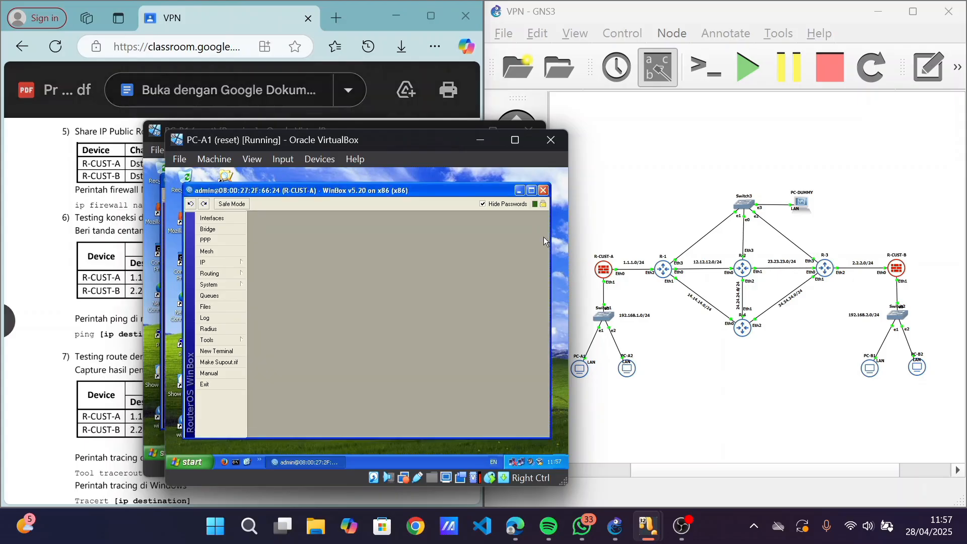
pyautogui.click(520, 194)
pyautogui.click(302, 462)
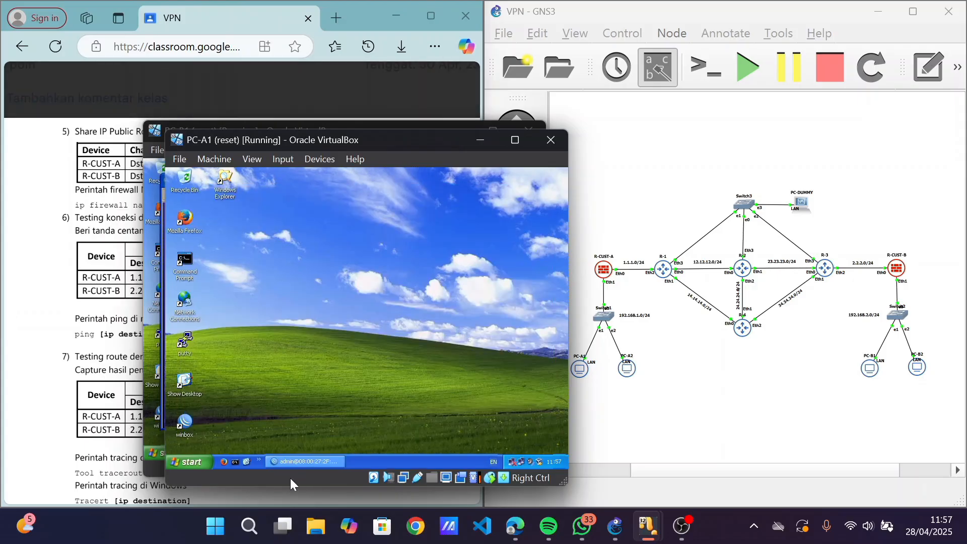
# From PC-A1's Command Prompt, ping 1.1.1.10 and 2.2.2.10 successfully.
pyautogui.click(235, 462)
pyautogui.write('ping 1.1.1')
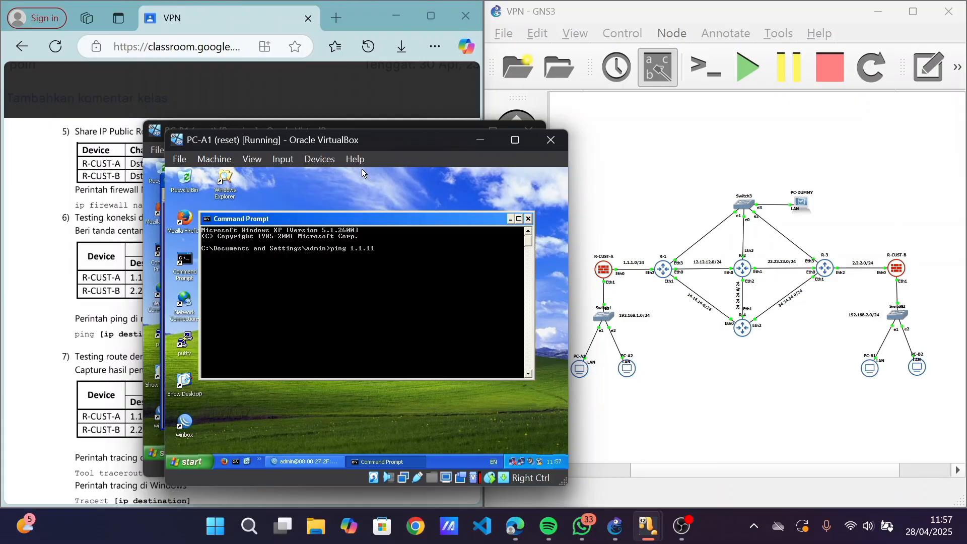
pyautogui.write('.10')
pyautogui.press('Return')
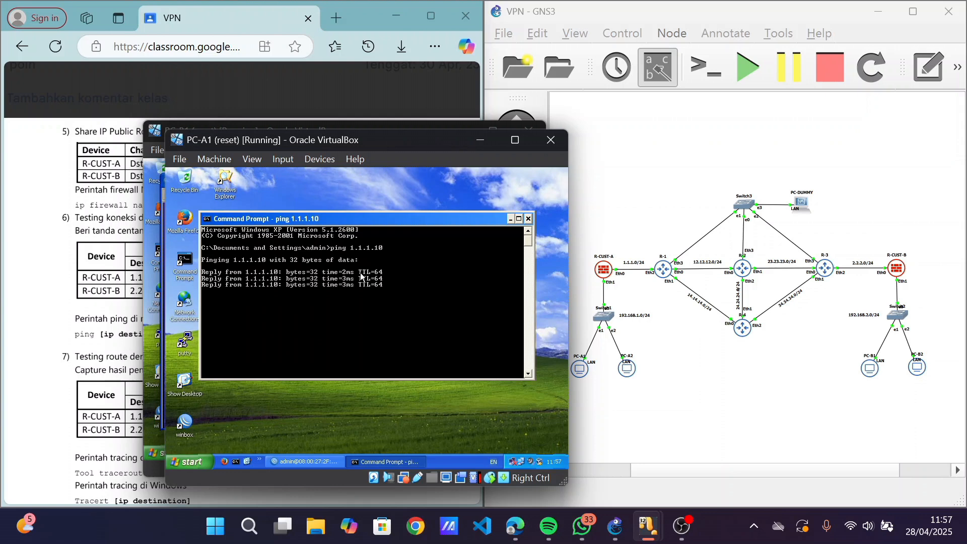
pyautogui.write('ping')
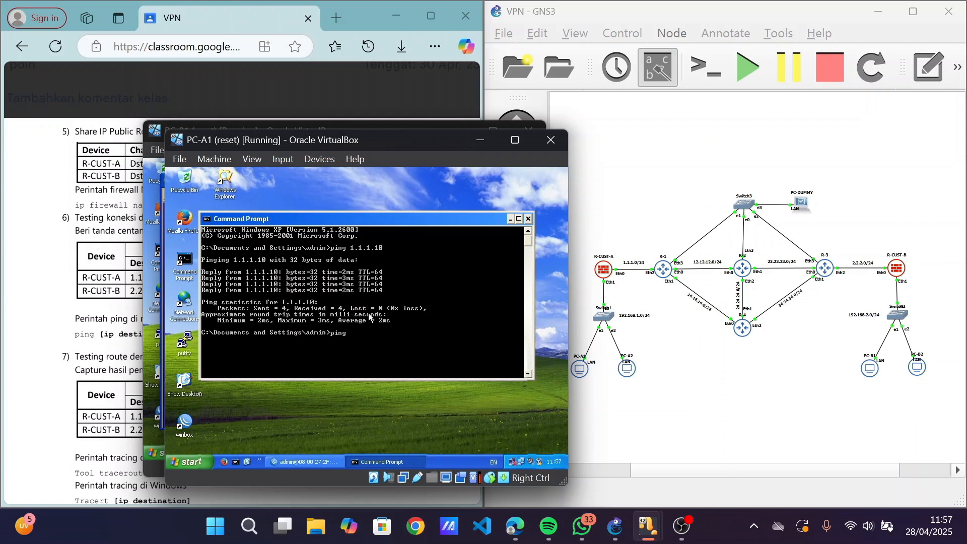
pyautogui.write(' 2.2.2.10')
pyautogui.press('Return')
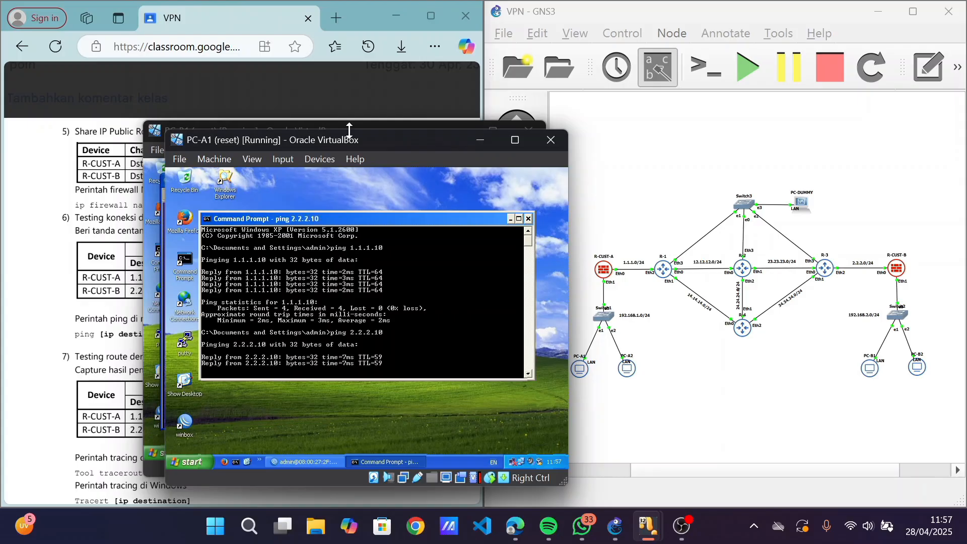
# Reposition PC-A1 over PC-B1 and ping 192.168.2.11, which is net unreachable.
pyautogui.moveTo(339, 140); pyautogui.dragTo(335, 160)
pyautogui.moveTo(362, 128); pyautogui.dragTo(541, 109)
pyautogui.doubleClick(298, 159)
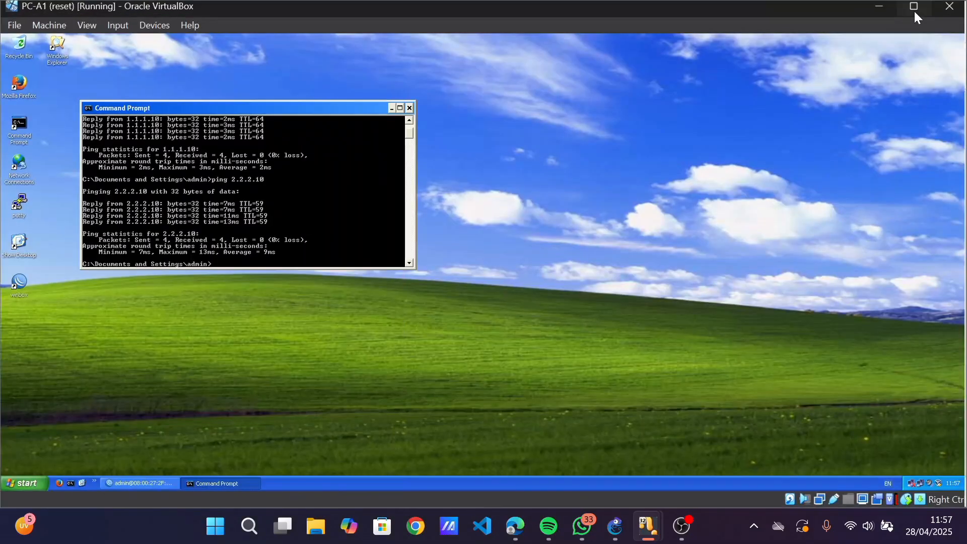
pyautogui.click(914, 9)
pyautogui.moveTo(374, 161); pyautogui.dragTo(541, 132)
pyautogui.write('ping 192.168.2')
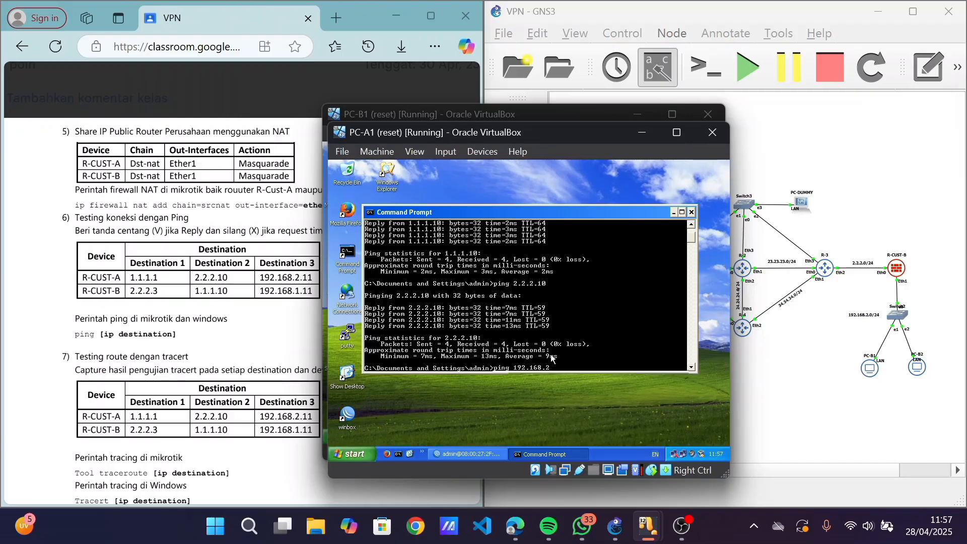
pyautogui.write('.11')
pyautogui.press('Return')
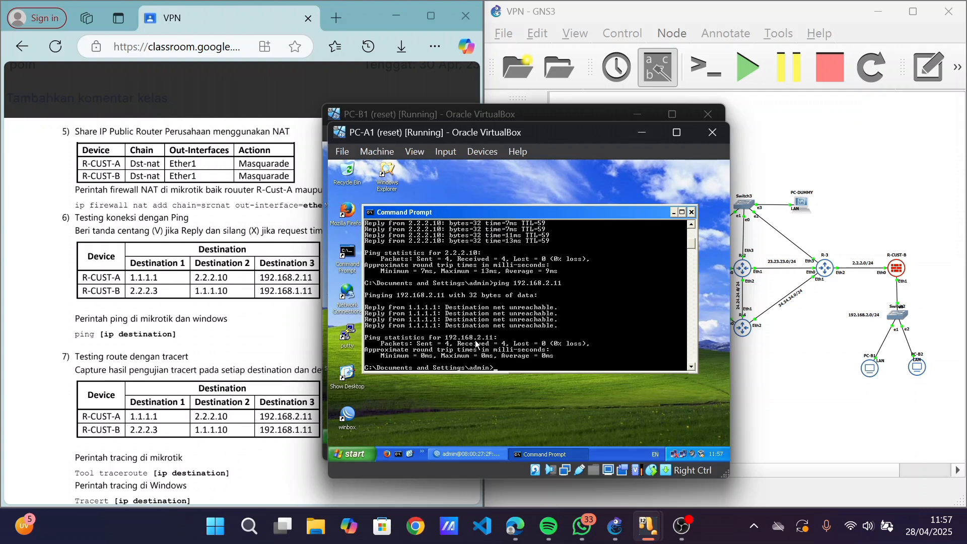
# Bring up R-CUST-B's WinBox and ping 2.2.2.3 from a new terminal.
pyautogui.click(642, 133)
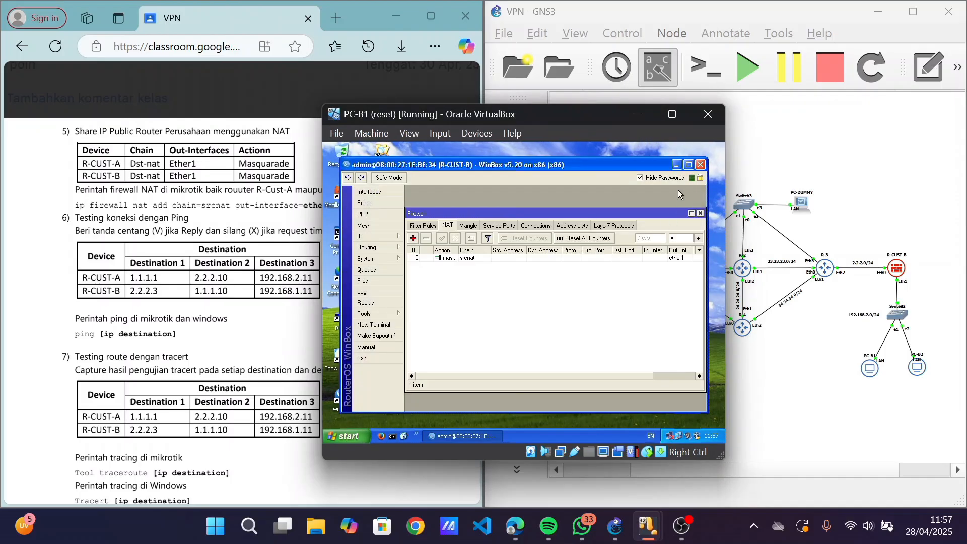
pyautogui.click(677, 165)
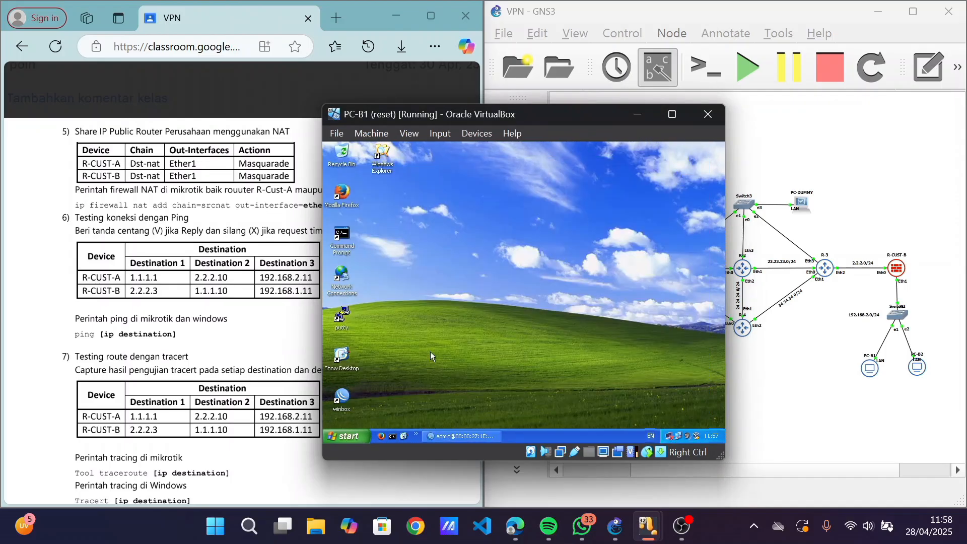
pyautogui.click(447, 437)
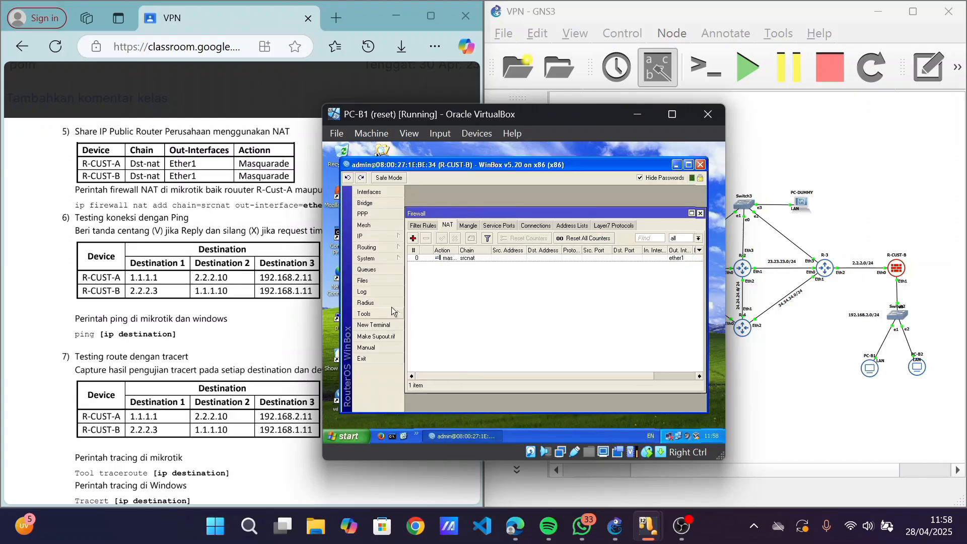
pyautogui.click(373, 325)
pyautogui.write('pin')
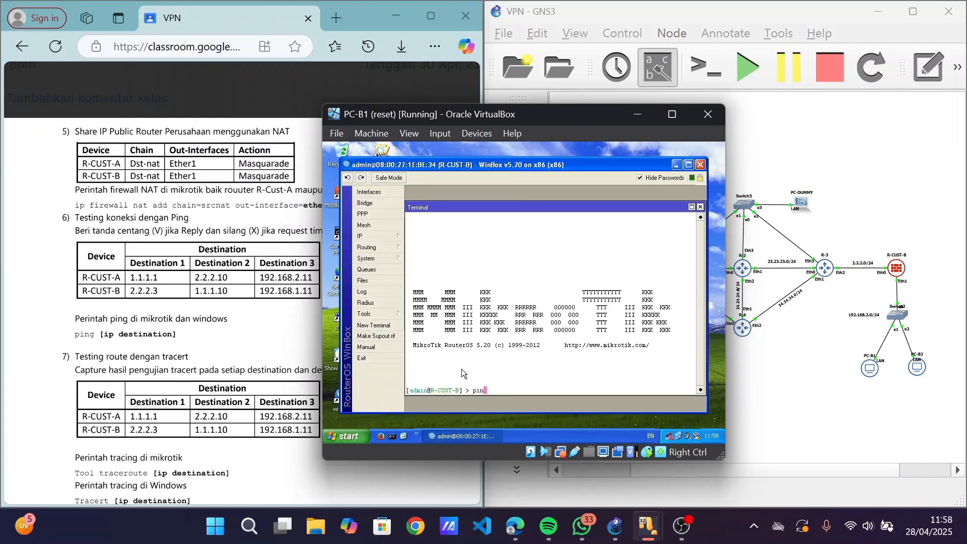
pyautogui.write('g 2.2.2.3')
pyautogui.press('Return')
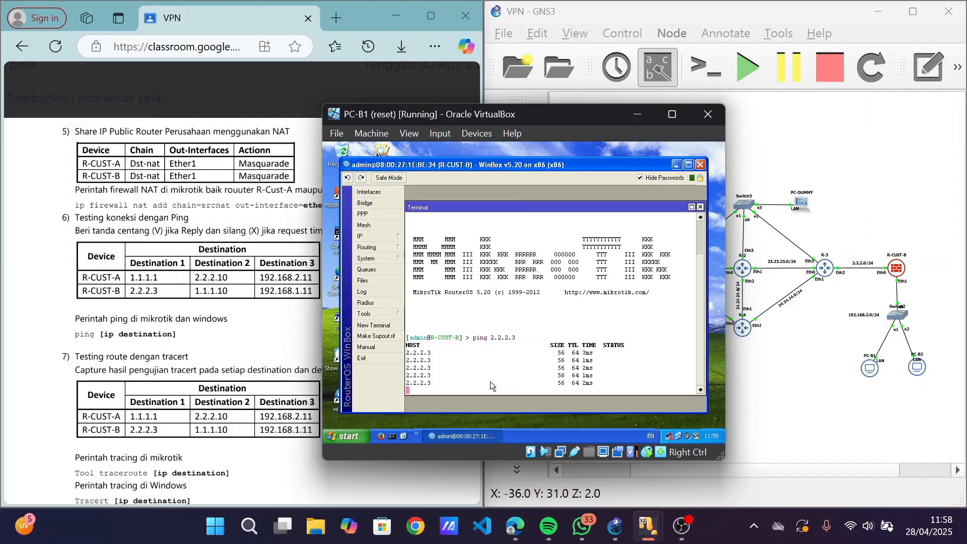
pyautogui.hotkey('ctrl', 'c')
# Ping 1.1.1.10 successfully, then ping 102.168.1.11, which returns net unreachable.
pyautogui.write('ping ')
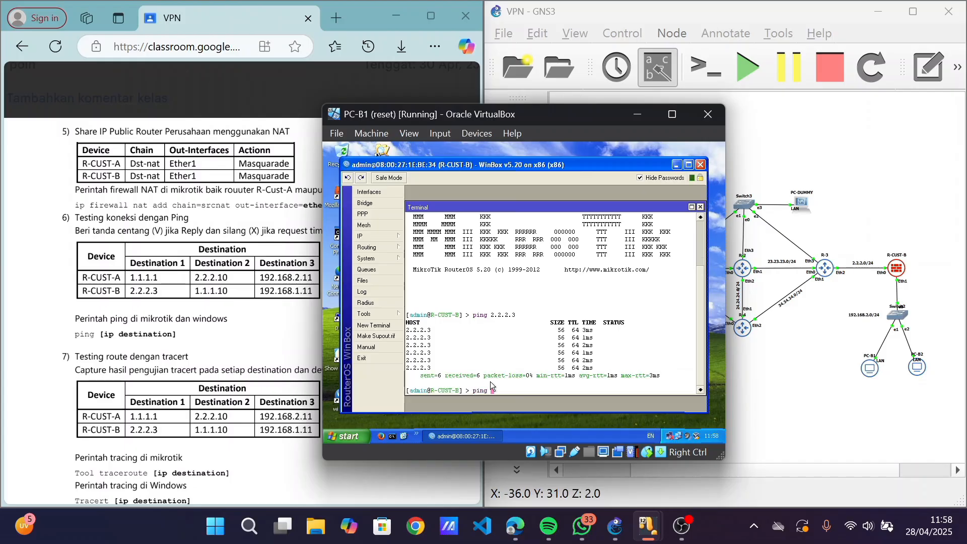
pyautogui.write('1.1.1.10')
pyautogui.press('Return')
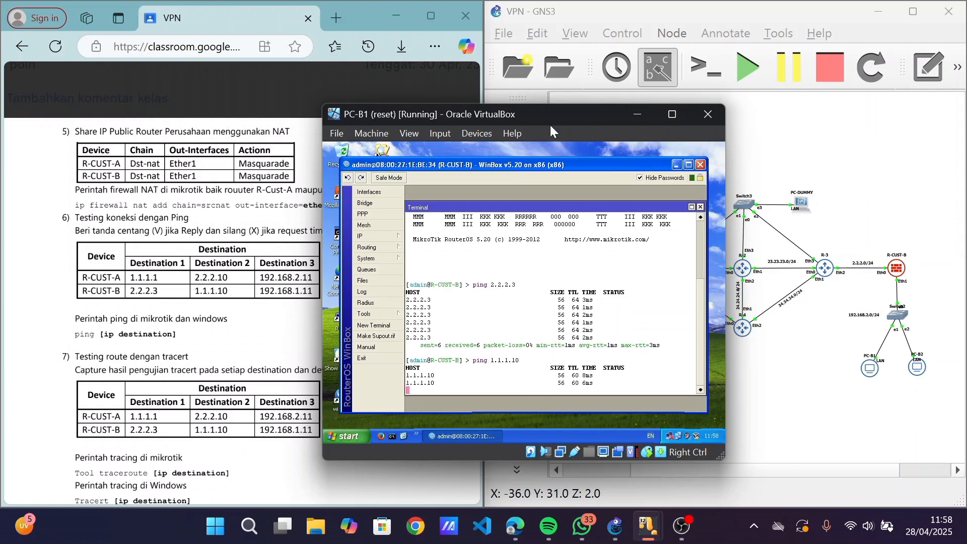
pyautogui.moveTo(546, 116); pyautogui.dragTo(521, 127)
pyautogui.hotkey('ctrl', 'c')
pyautogui.write('p')
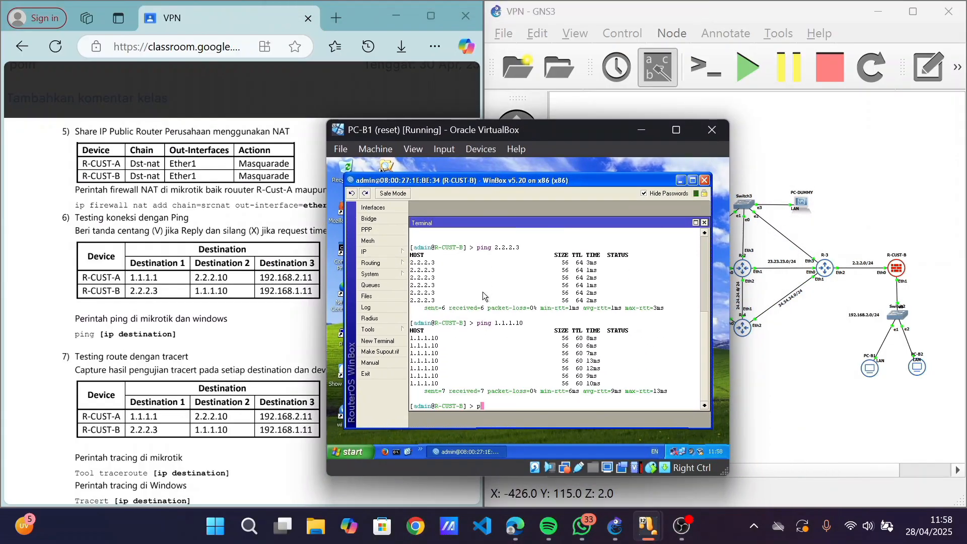
pyautogui.write('ing 102.168.1.11')
pyautogui.press('Return')
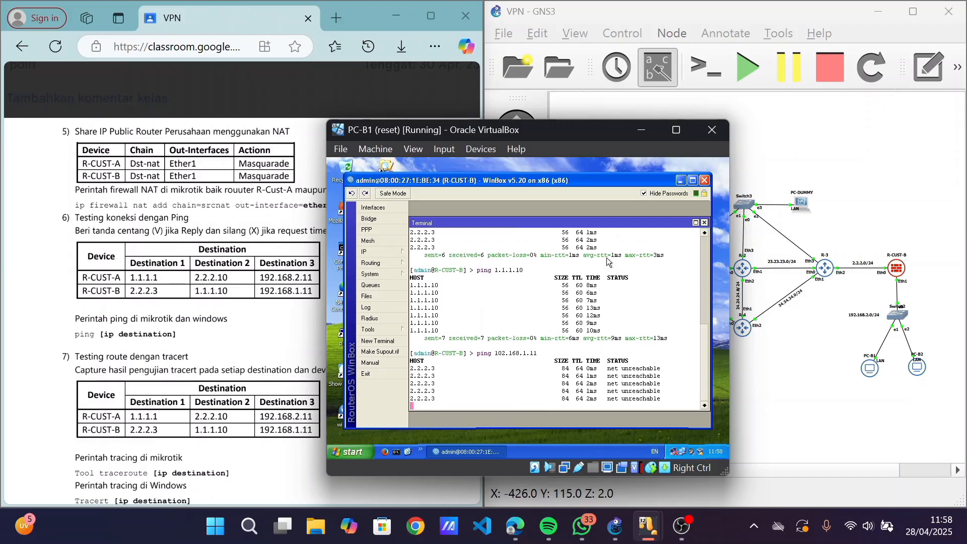
# On PC-B1's Command Prompt, ping 2.2.2.3 and 1.1.1.10 (replies) and 192.168.1.11 (unreachable).
pyautogui.click(395, 452)
pyautogui.write('pin')
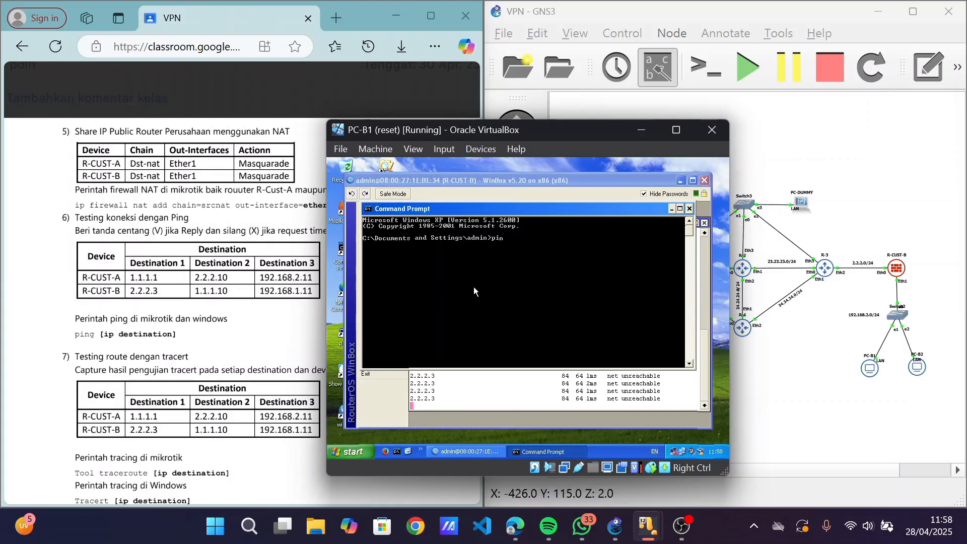
pyautogui.write('g 2.2.')
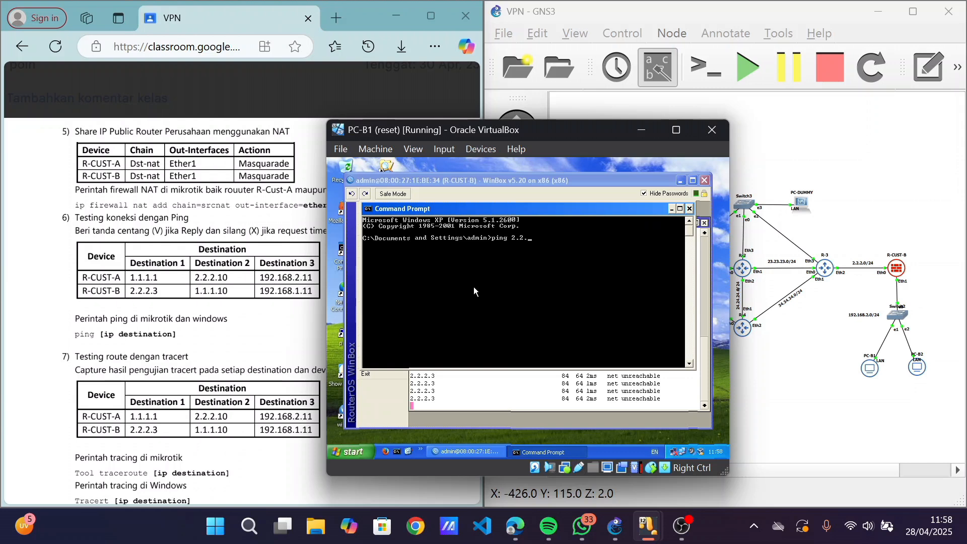
pyautogui.write('2.3')
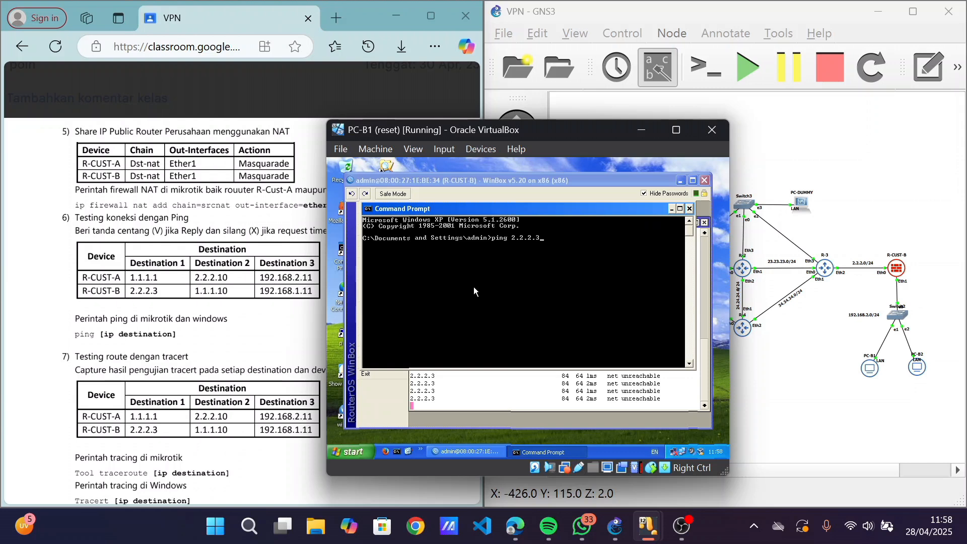
pyautogui.press('Return')
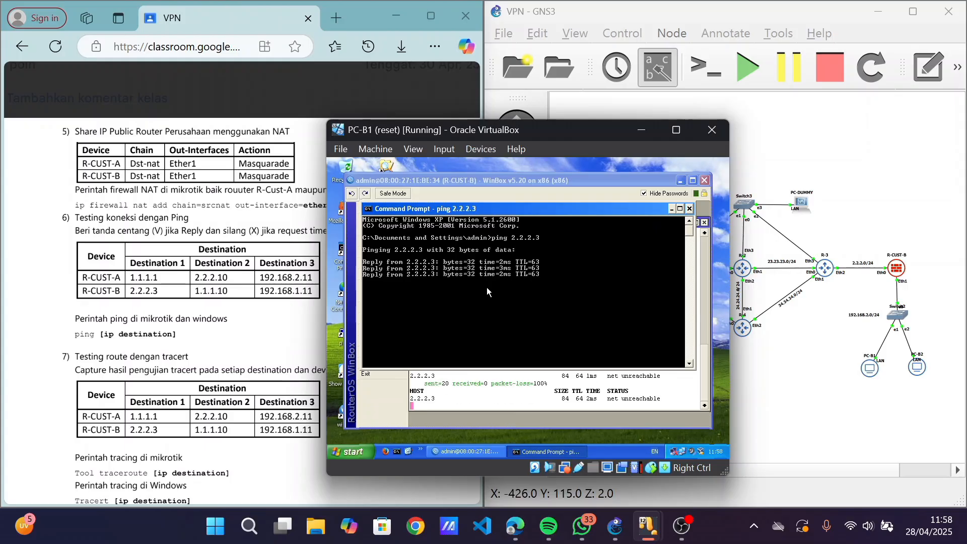
pyautogui.write('ping 1.1')
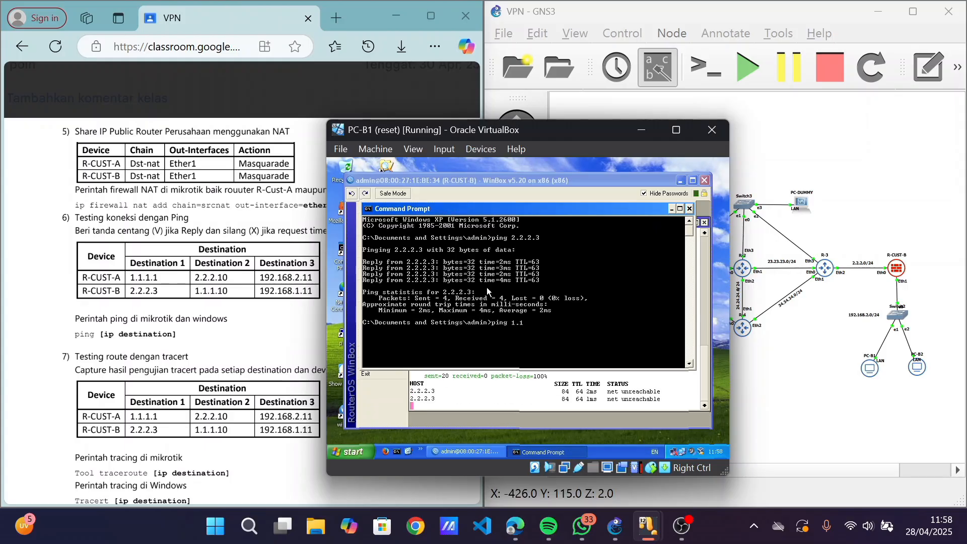
pyautogui.write('.1.10')
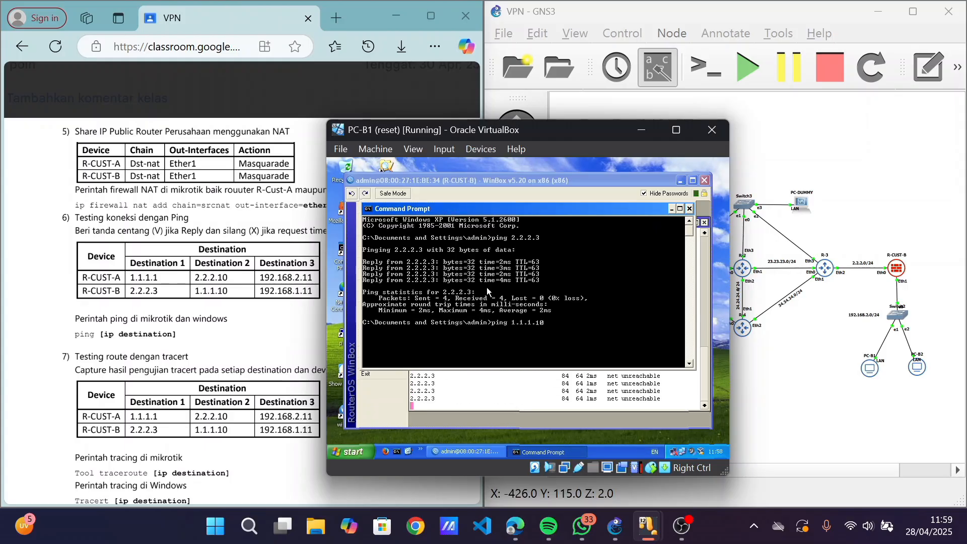
pyautogui.press('Return')
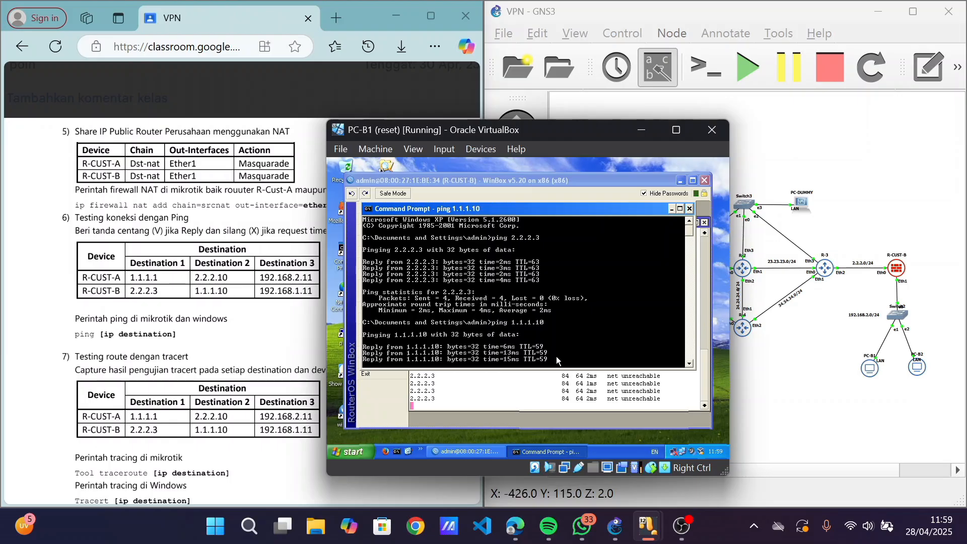
pyautogui.write('ping 1')
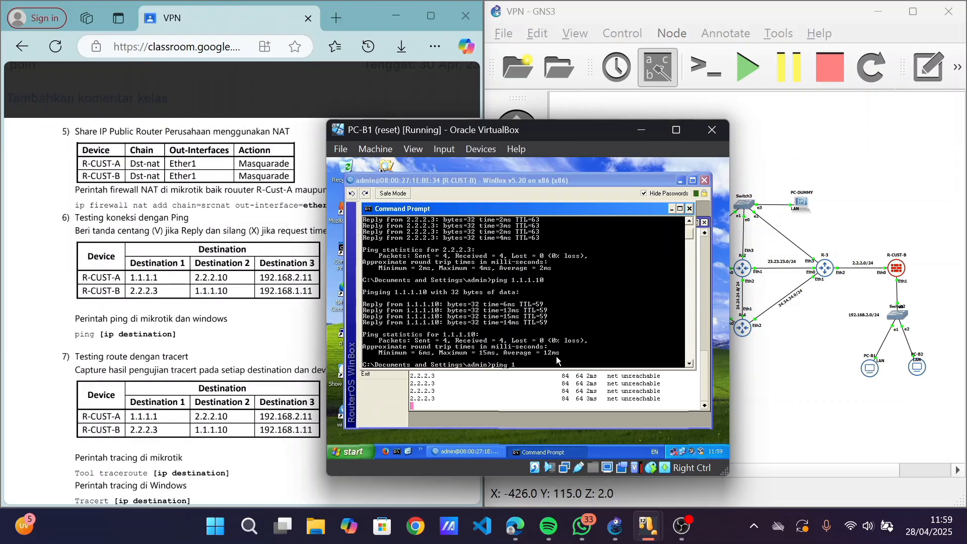
pyautogui.write('0.168.1.11')
pyautogui.press('Return')
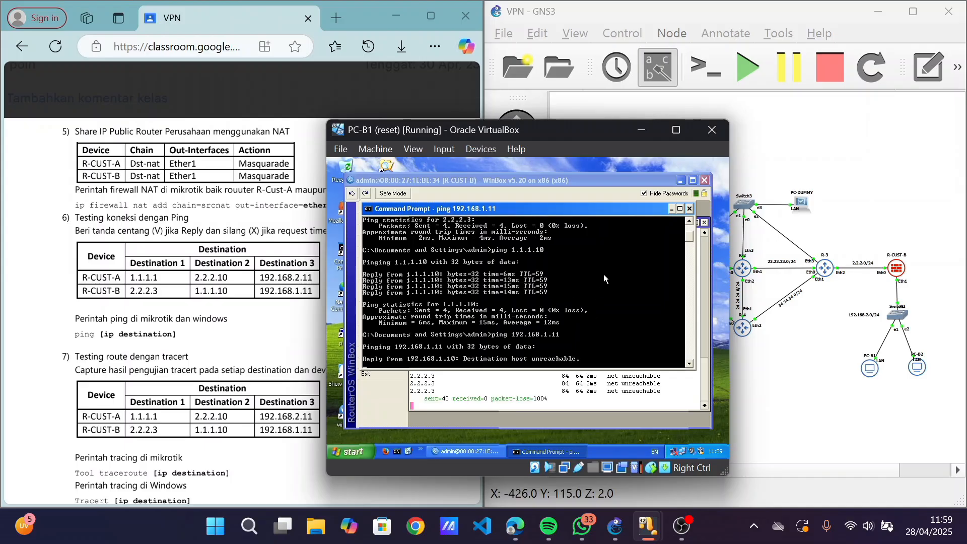
# Close the Command Prompt, Terminal and Firewall windows, minimise R-CUST-B's WinBox, and shift PC-B1 right.
pyautogui.click(689, 209)
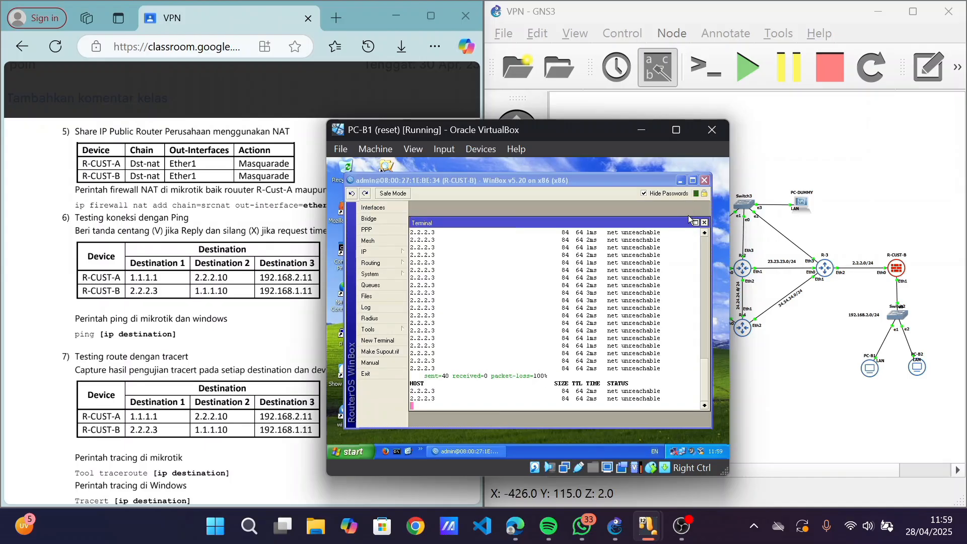
pyautogui.click(704, 222)
pyautogui.moveTo(706, 226); pyautogui.dragTo(705, 226)
pyautogui.click(704, 228)
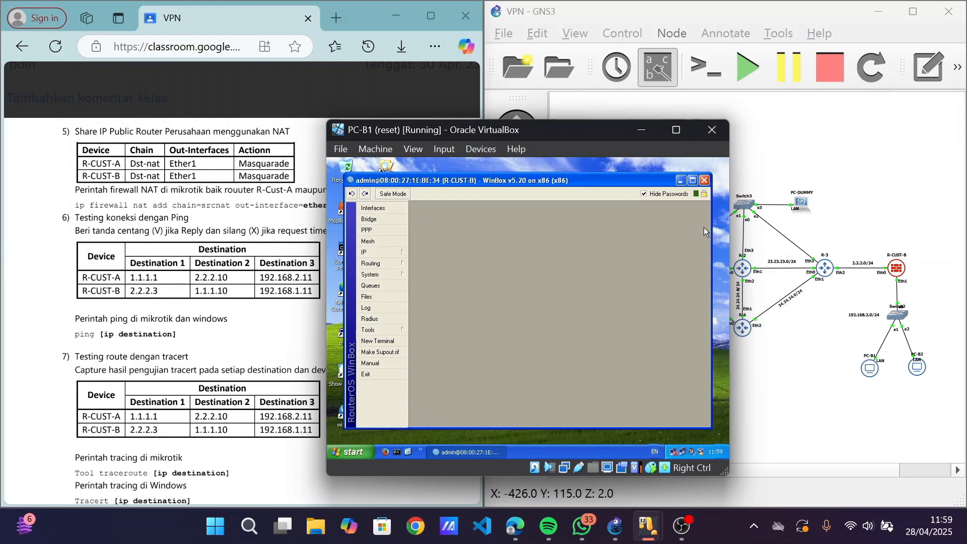
pyautogui.click(681, 181)
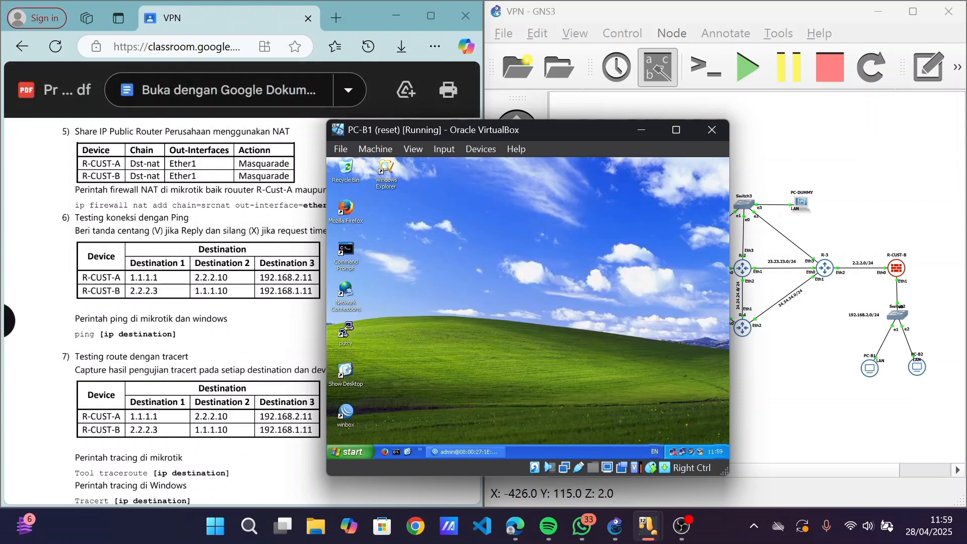
pyautogui.scroll(-3, 196, 247)
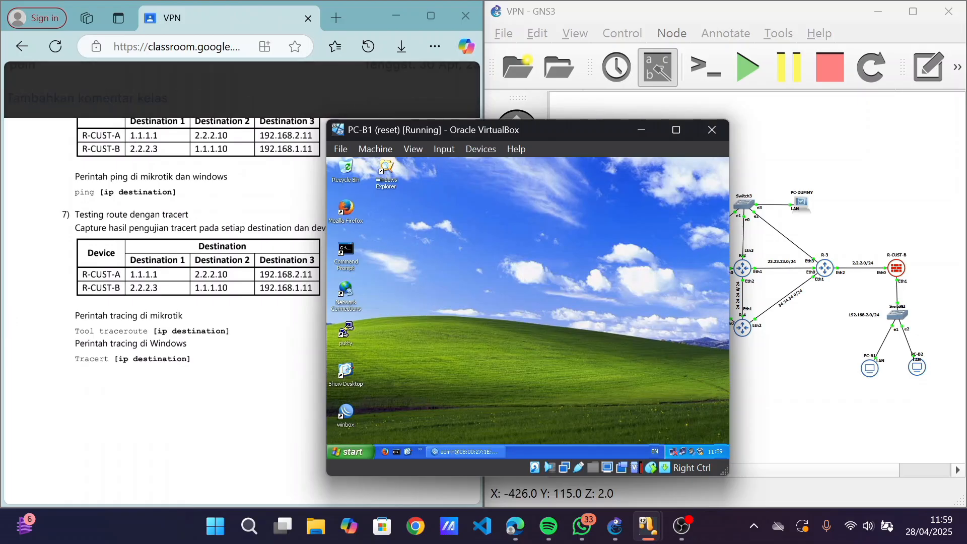
pyautogui.moveTo(467, 128); pyautogui.dragTo(498, 118)
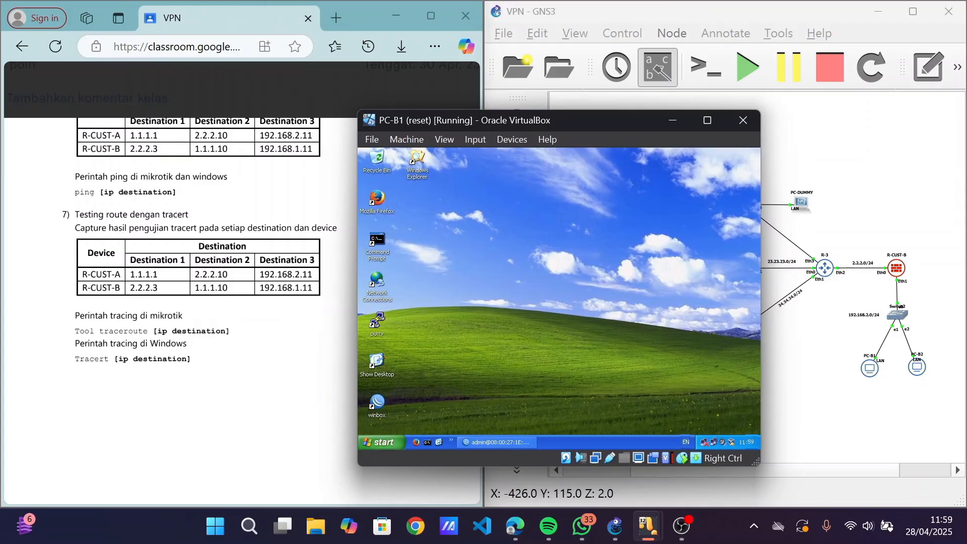
# Restore R-CUST-B's WinBox and run tool traceroute 2.2.2.3, reached in one hop.
pyautogui.click(473, 447)
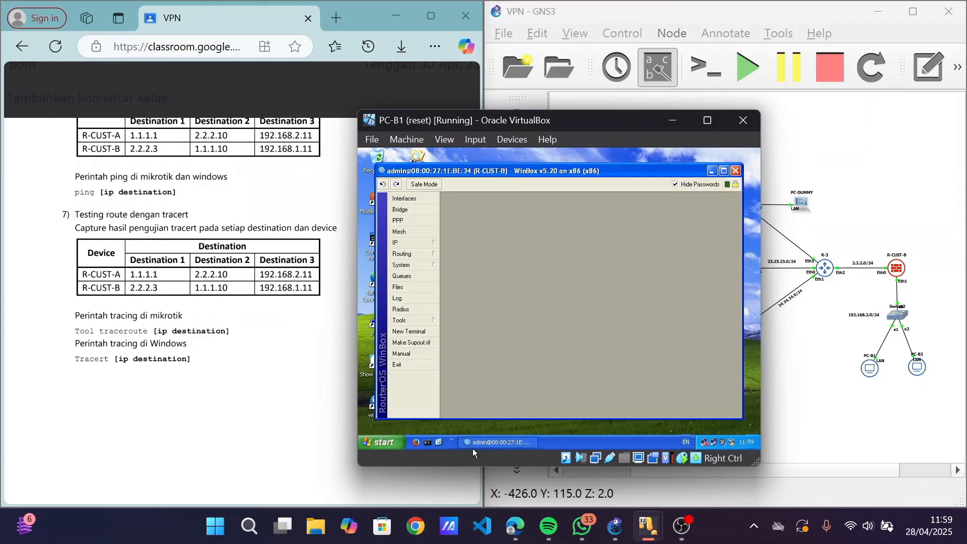
pyautogui.click(418, 332)
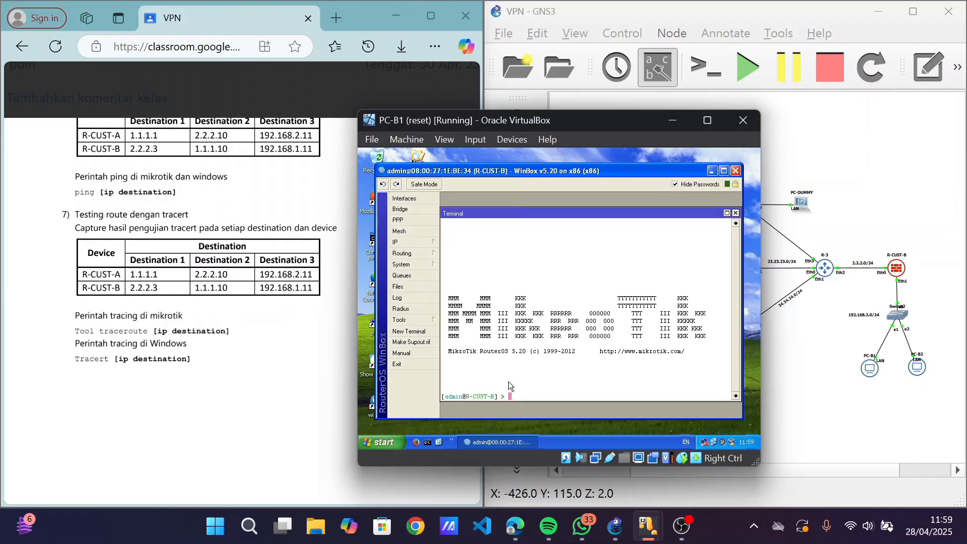
pyautogui.write('tool ')
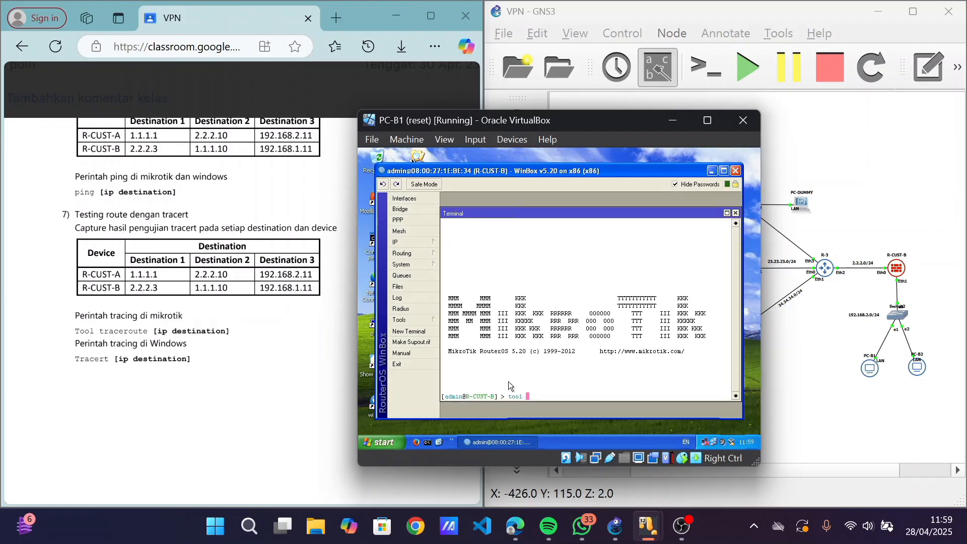
pyautogui.write('trace')
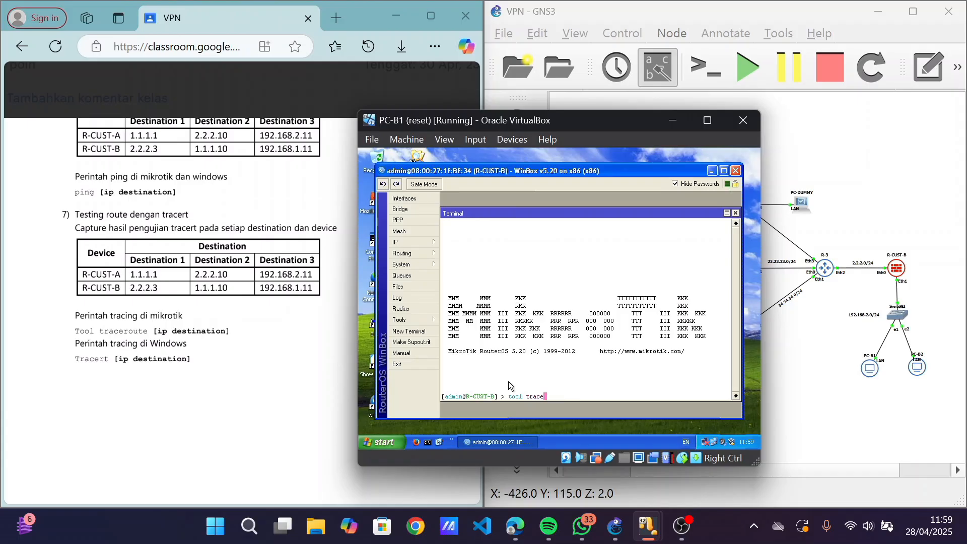
pyautogui.write('route 2.2.2.3')
pyautogui.press('Return')
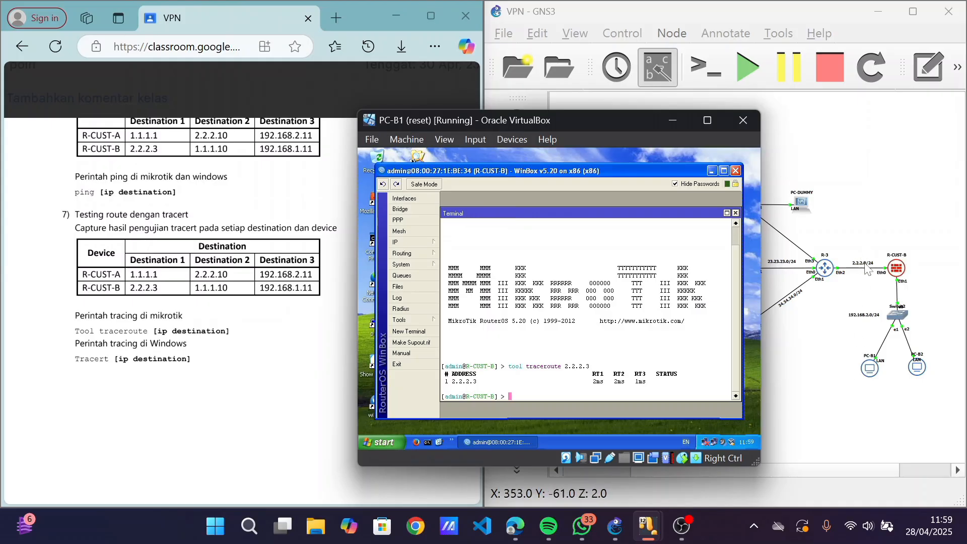
pyautogui.click(560, 395)
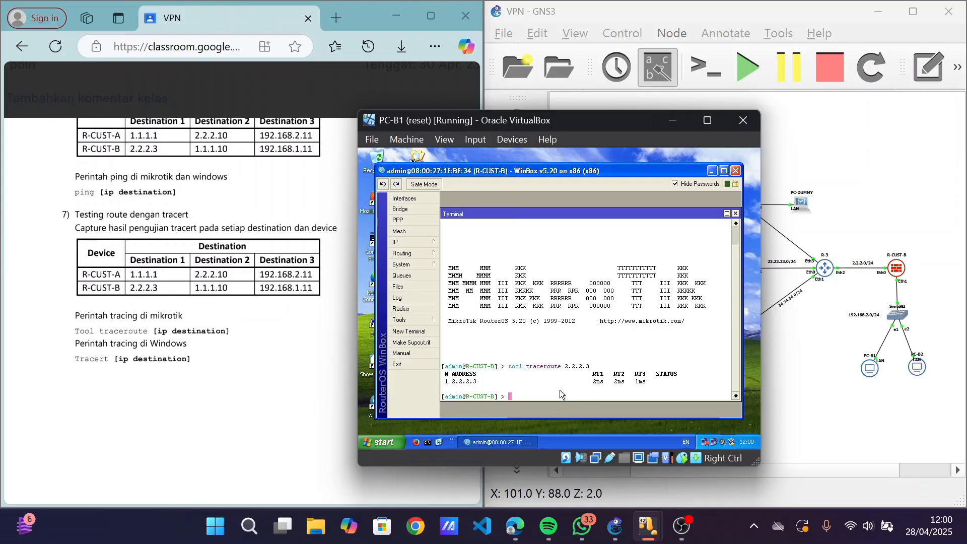
# Run tool traceroute 1.1.1.10, reached in five hops.
pyautogui.press('Up')
pyautogui.press('BackSpace')
pyautogui.press('BackSpace')
pyautogui.press('BackSpace')
pyautogui.press('BackSpace')
pyautogui.press('BackSpace')
pyautogui.press('BackSpace')
pyautogui.press('BackSpace')
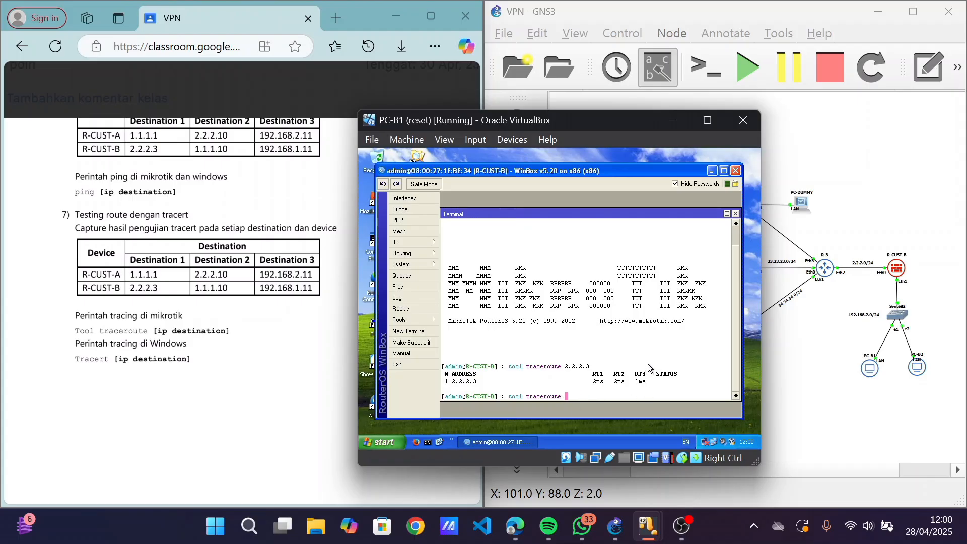
pyautogui.write('1.1.1.10')
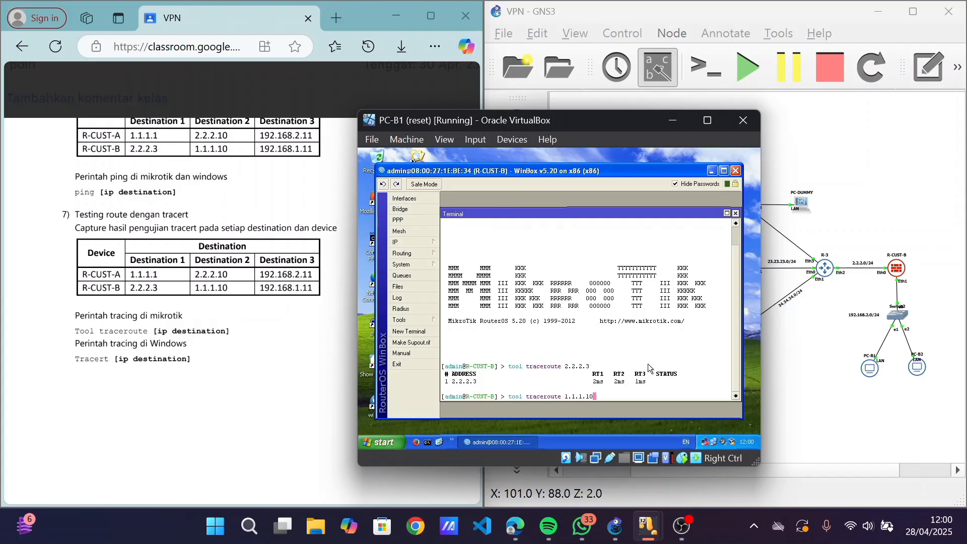
pyautogui.press('Return')
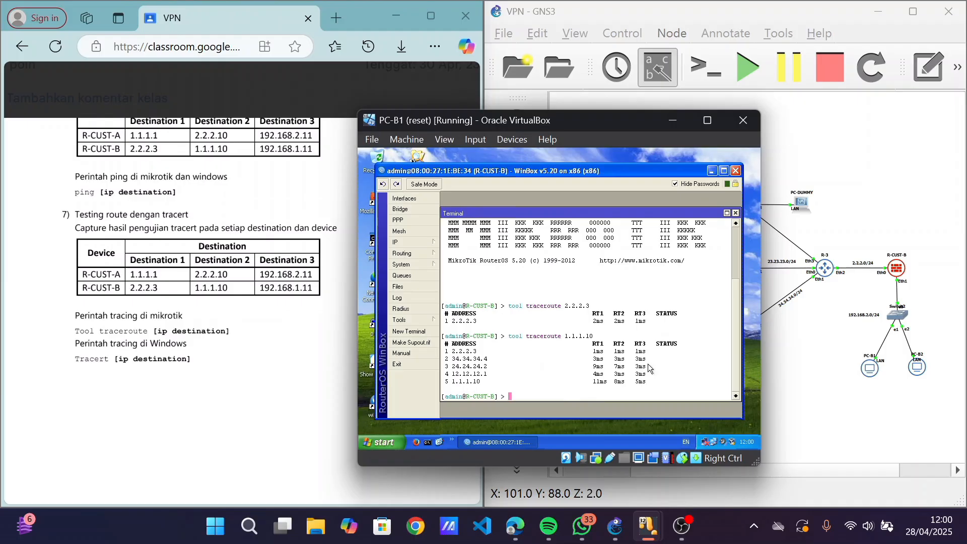
# Traceroute from R-CUST-B to 192.168.1.11, which passes 2.2.2.3 and stops at 192.168.1.10, host unreachable.
pyautogui.moveTo(600, 128); pyautogui.dragTo(355, 140)
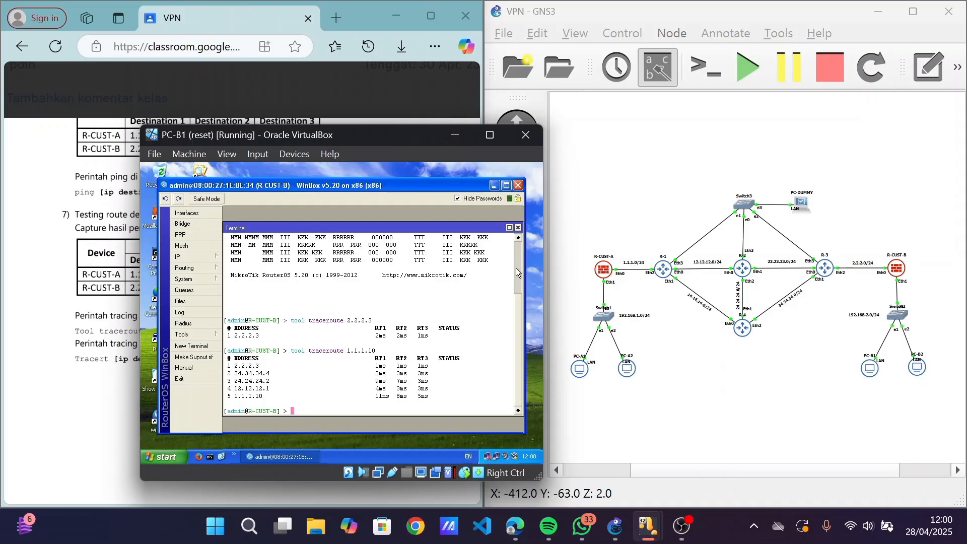
pyautogui.press('Up')
pyautogui.press('BackSpace')
pyautogui.press('BackSpace')
pyautogui.press('BackSpace')
pyautogui.press('BackSpace')
pyautogui.press('BackSpace')
pyautogui.press('BackSpace')
pyautogui.press('BackSpace')
pyautogui.write('92.168.')
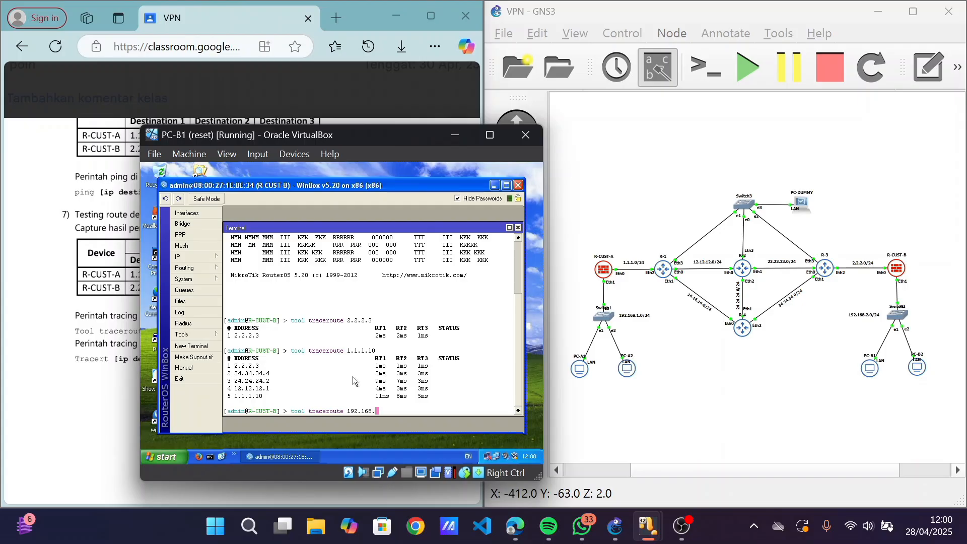
pyautogui.moveTo(378, 135); pyautogui.dragTo(489, 147)
pyautogui.write('1.11')
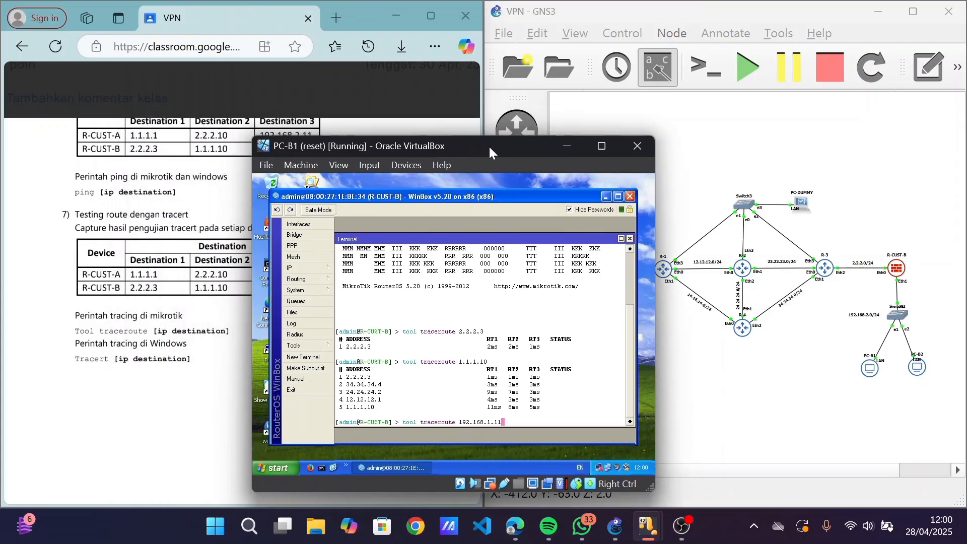
pyautogui.moveTo(497, 143); pyautogui.dragTo(625, 97)
pyautogui.press('Return')
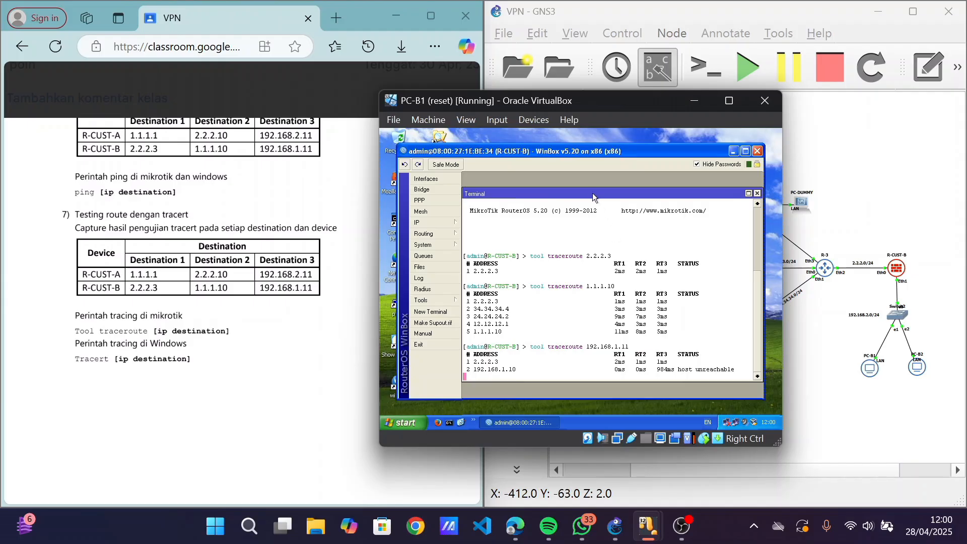
pyautogui.moveTo(575, 100); pyautogui.dragTo(275, 90)
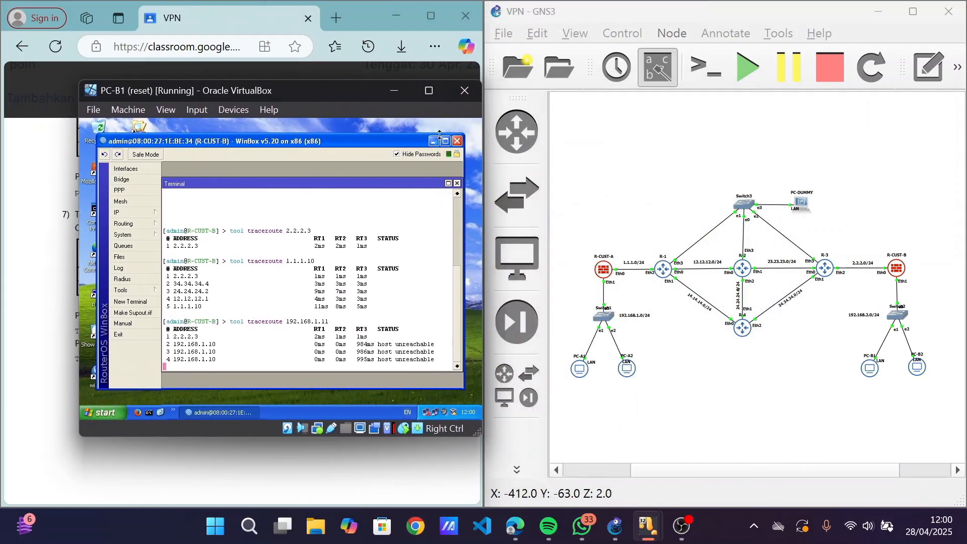
# Close R-CUST-B's WinBox terminal and session, then run tracert 2.2.2.3 on PC-B1.
pyautogui.click(457, 184)
pyautogui.click(457, 141)
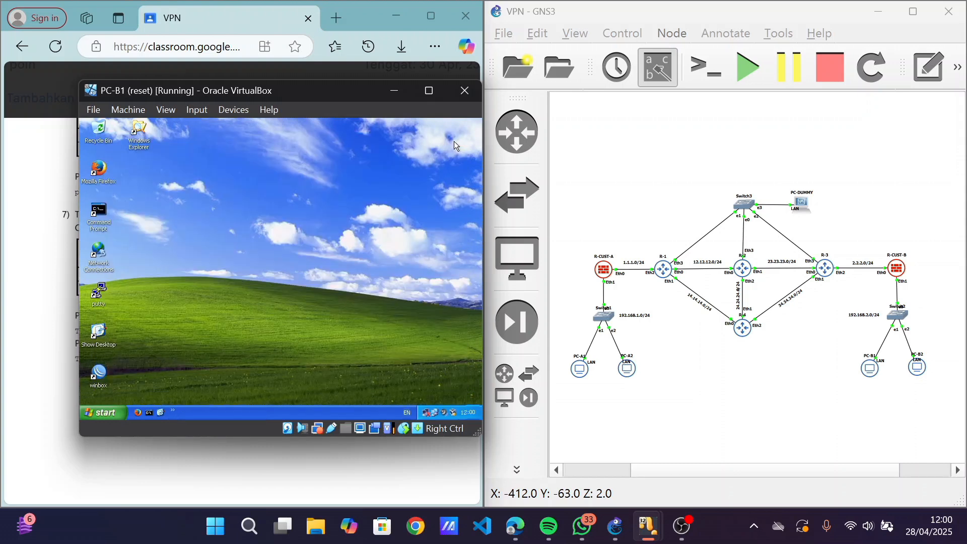
pyautogui.click(150, 413)
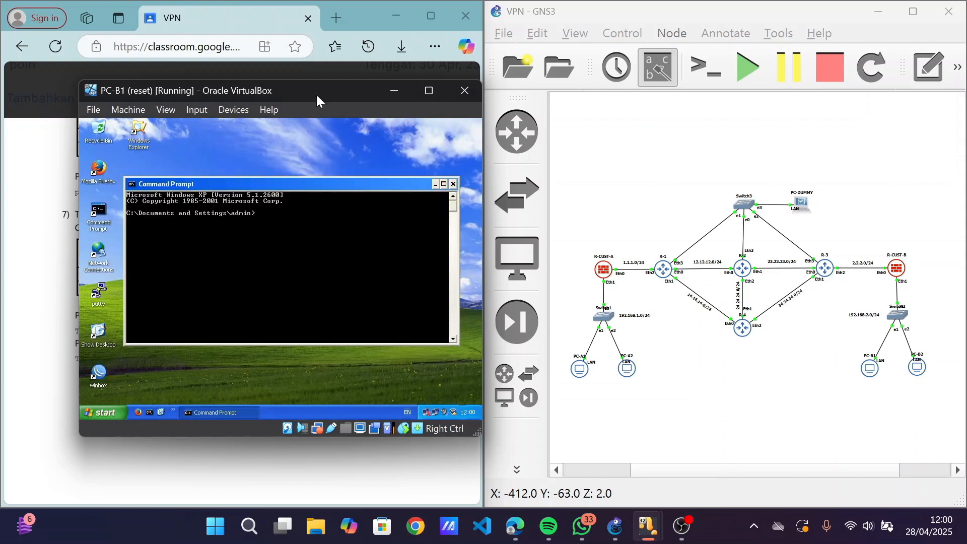
pyautogui.moveTo(311, 94); pyautogui.dragTo(566, 115)
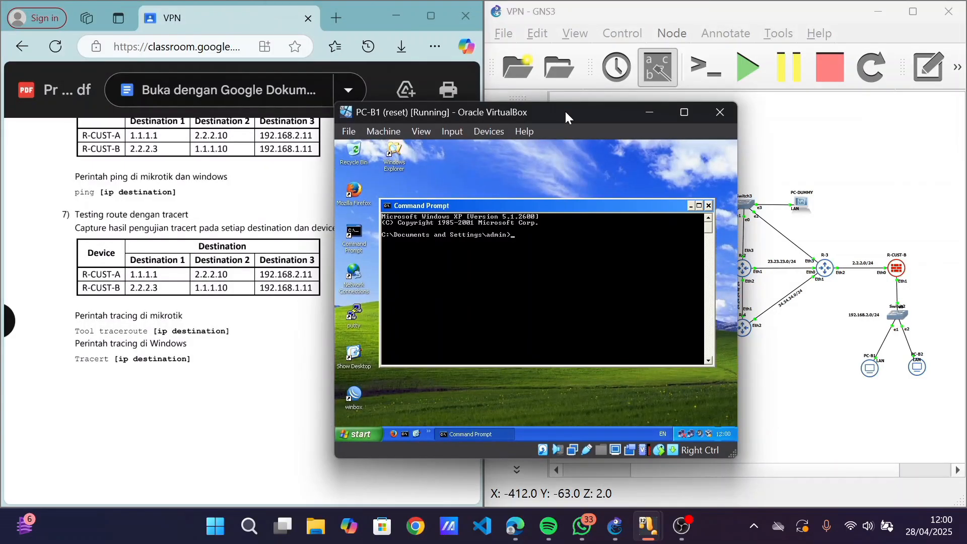
pyautogui.write('tracert 2.2.2.3')
pyautogui.press('Return')
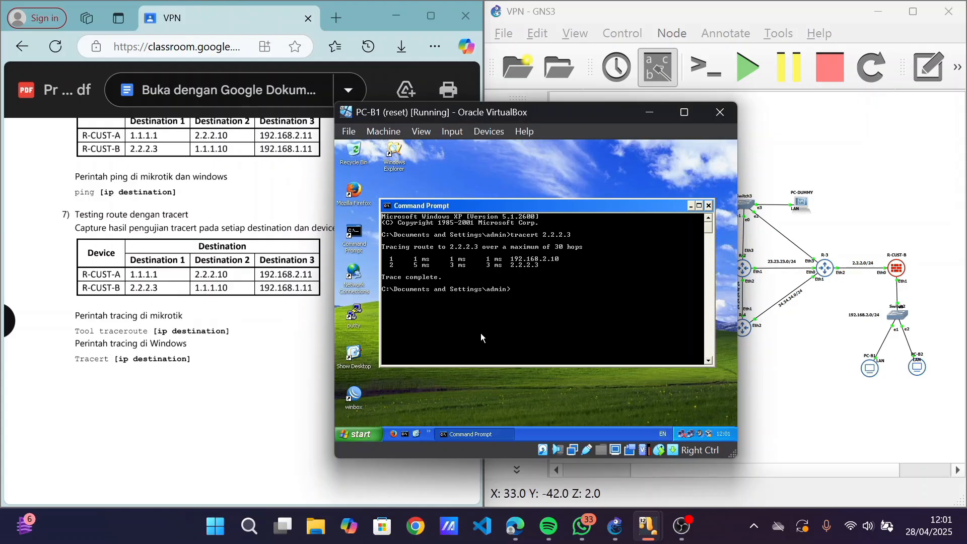
# Run tracert 1.1.1.10 from PC-B1, reaching it in six hops.
pyautogui.press('Up')
pyautogui.press('BackSpace')
pyautogui.press('BackSpace')
pyautogui.press('BackSpace')
pyautogui.press('BackSpace')
pyautogui.write('1.1.1.10')
pyautogui.press('Return')
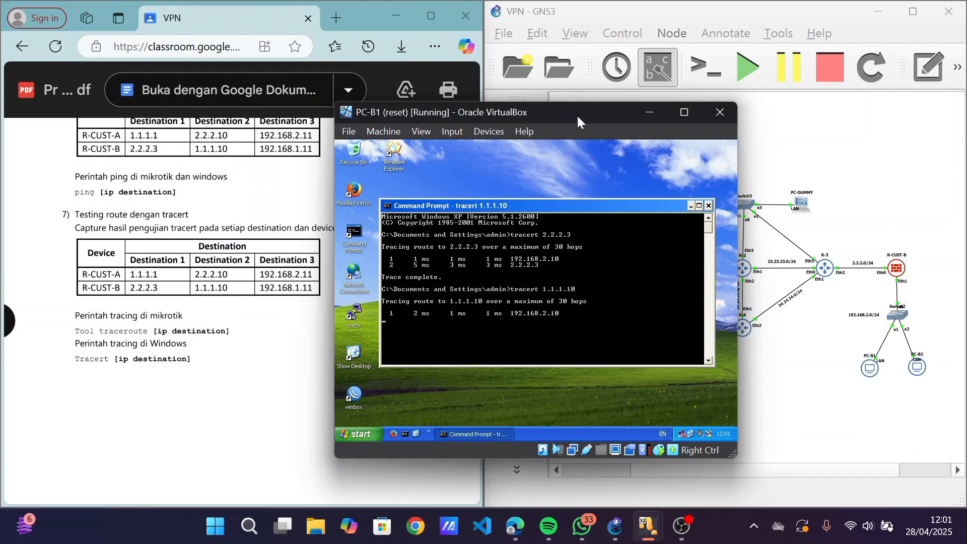
pyautogui.moveTo(573, 110); pyautogui.dragTo(310, 107)
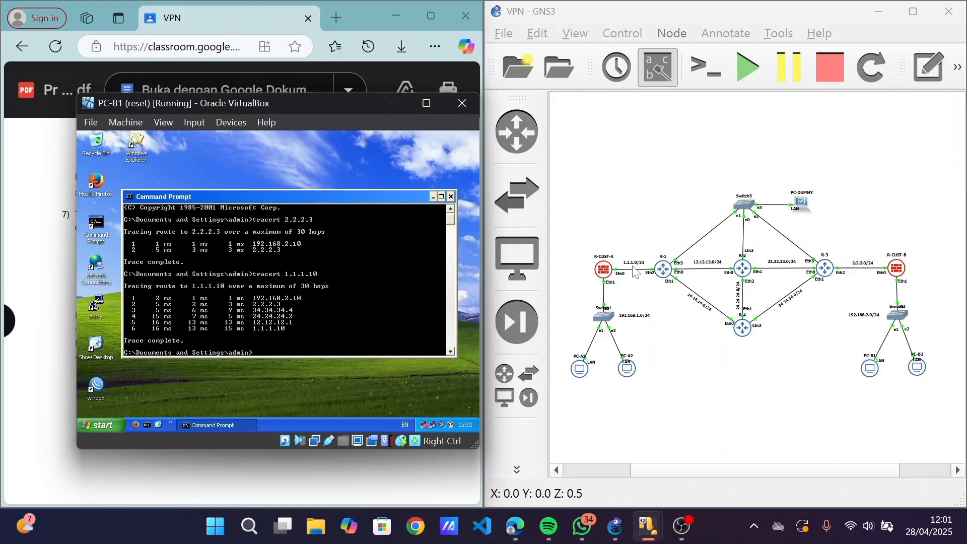
pyautogui.moveTo(337, 98); pyautogui.dragTo(671, 137)
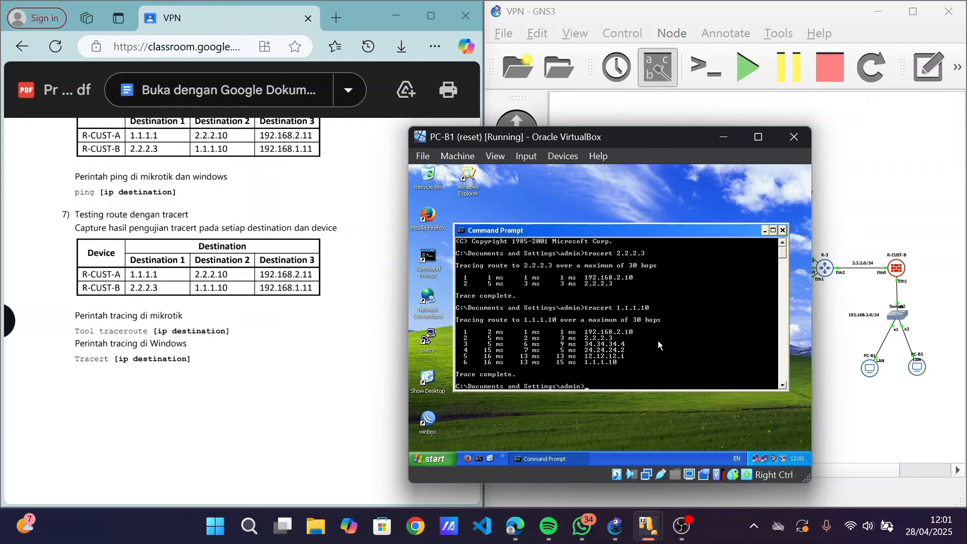
# Run tracert 192.168.1.11, which stops at 192.168.1.10, then close the Command Prompt.
pyautogui.press('Up')
pyautogui.press('BackSpace')
pyautogui.press('BackSpace')
pyautogui.press('BackSpace')
pyautogui.write('.168.1.11')
pyautogui.press('BackSpace')
pyautogui.press('BackSpace')
pyautogui.write('1.11')
pyautogui.press('Return')
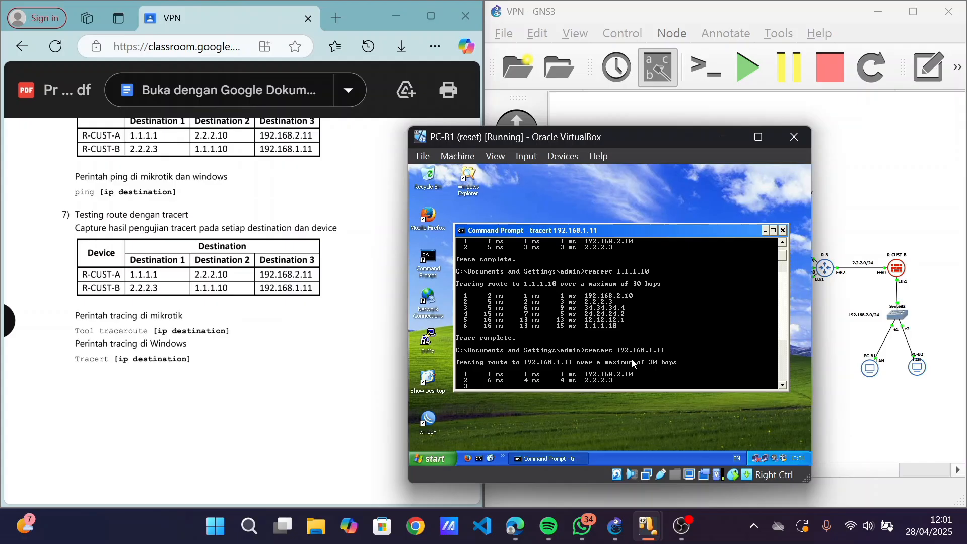
pyautogui.click(782, 231)
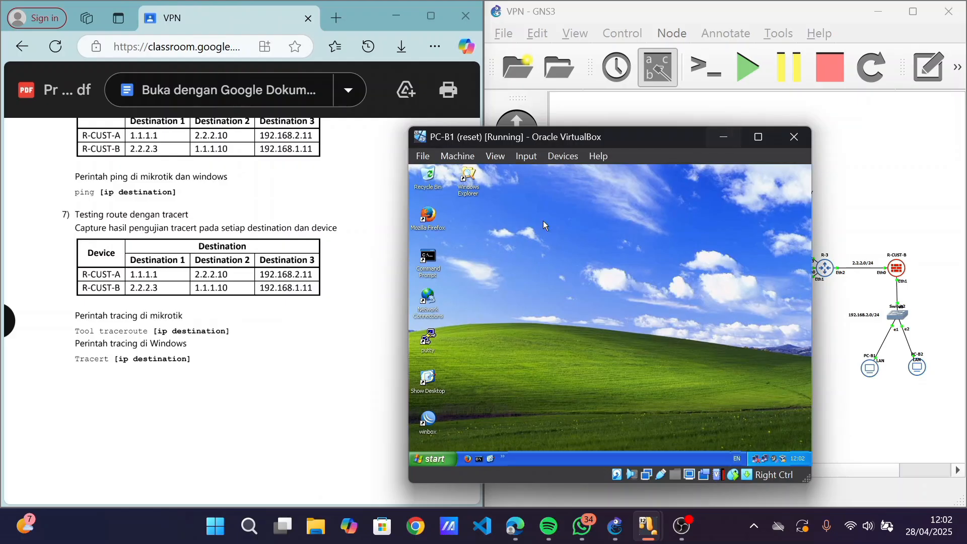
pyautogui.moveTo(647, 526)
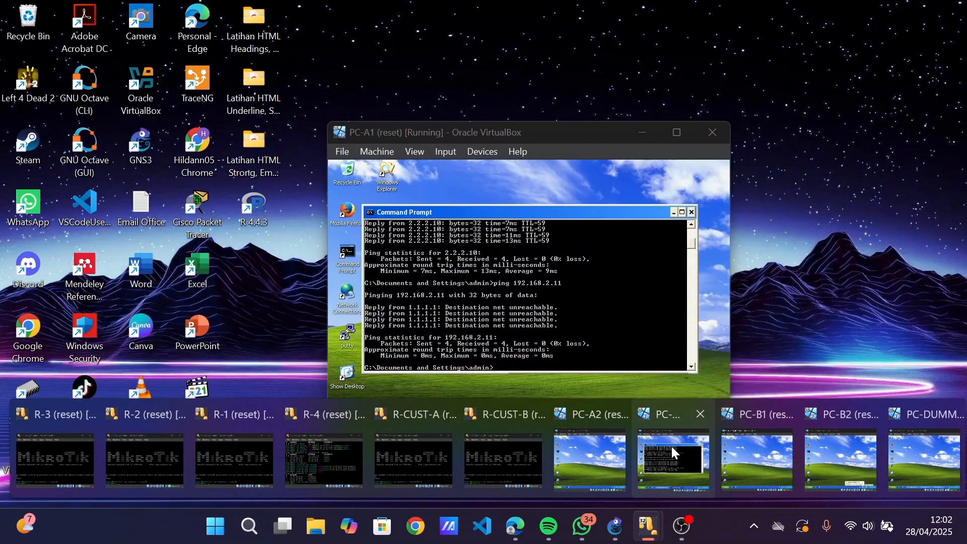
# Close PC-A1's Command Prompt and run tool traceroute 1.1.1.1 in R-CUST-A's WinBox terminal.
pyautogui.click(673, 448)
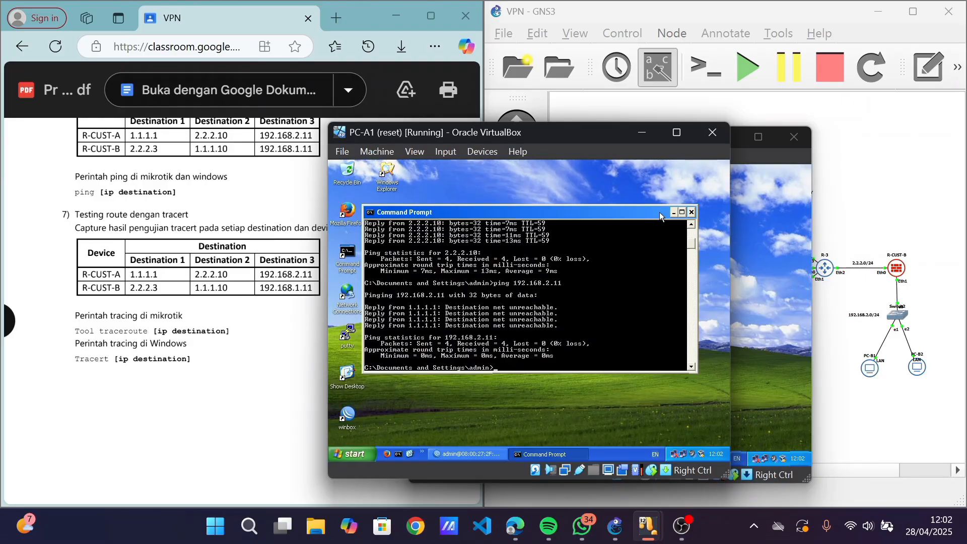
pyautogui.click(693, 213)
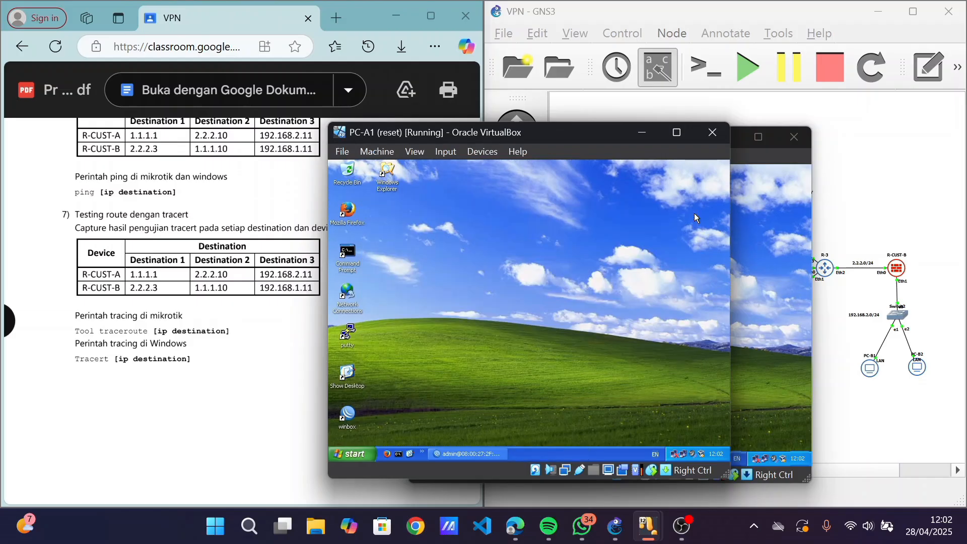
pyautogui.click(458, 454)
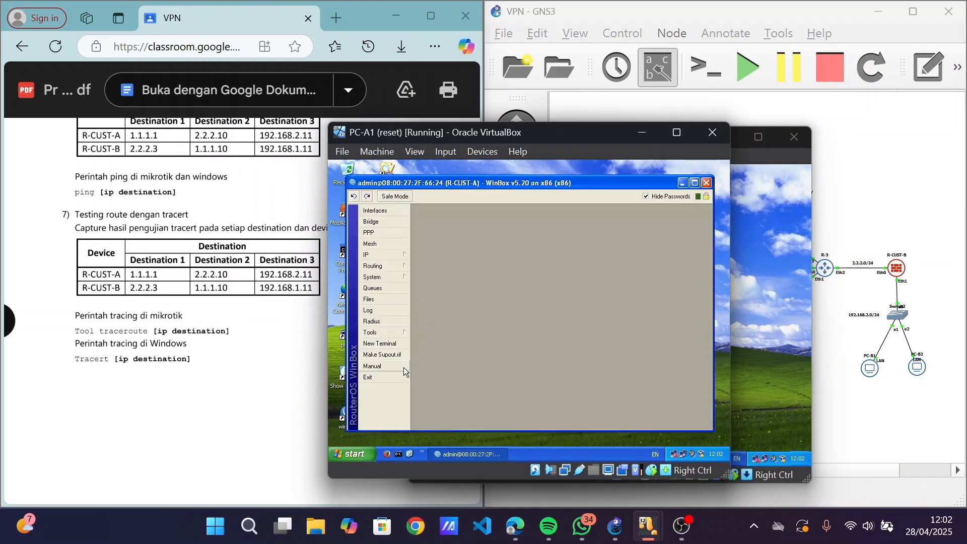
pyautogui.click(381, 343)
pyautogui.write('traceroute')
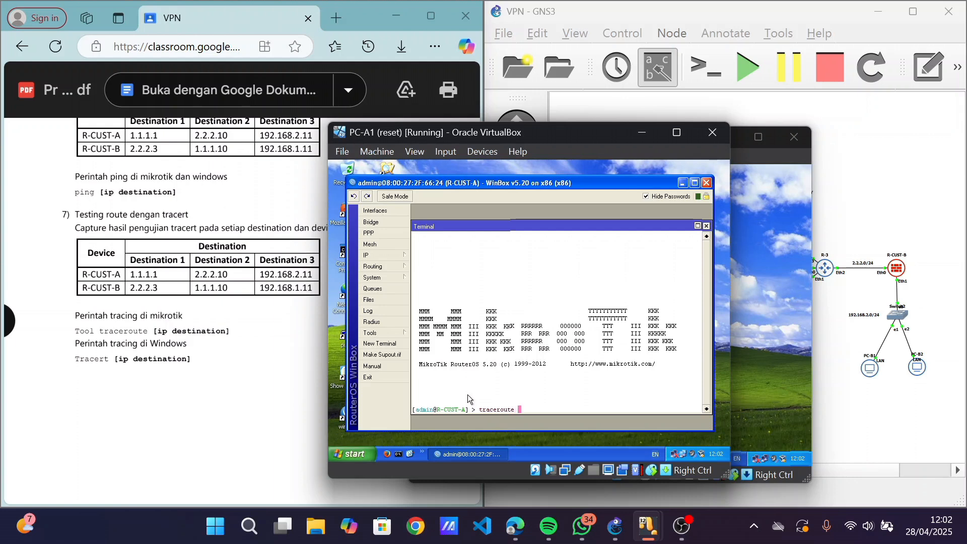
pyautogui.write(' 1.1.1.1')
pyautogui.press('Return')
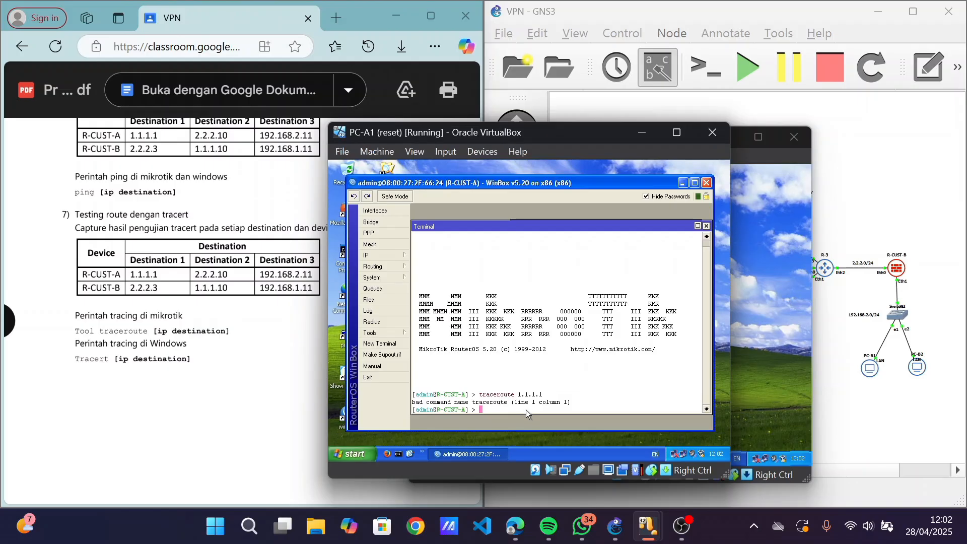
pyautogui.write('to')
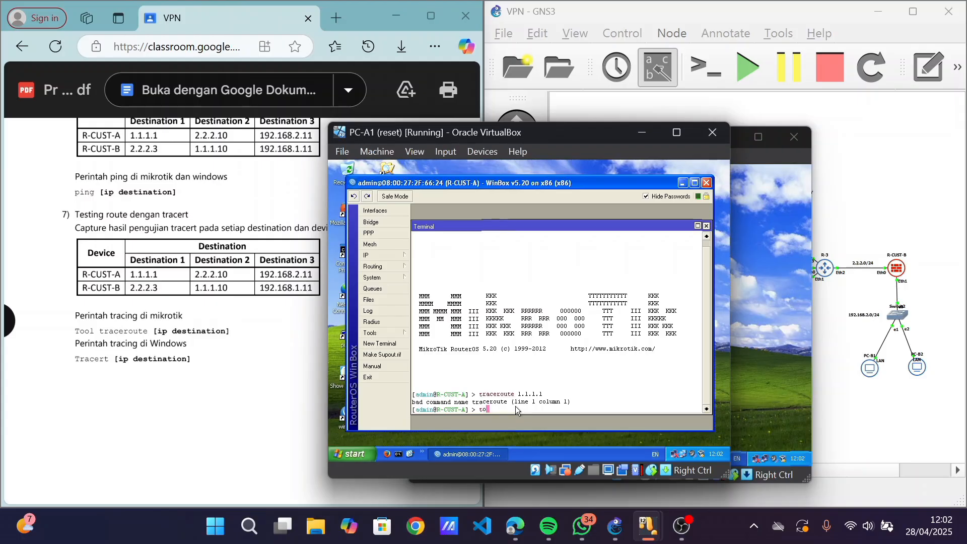
pyautogui.write('ol traceroute 1.1.1.1')
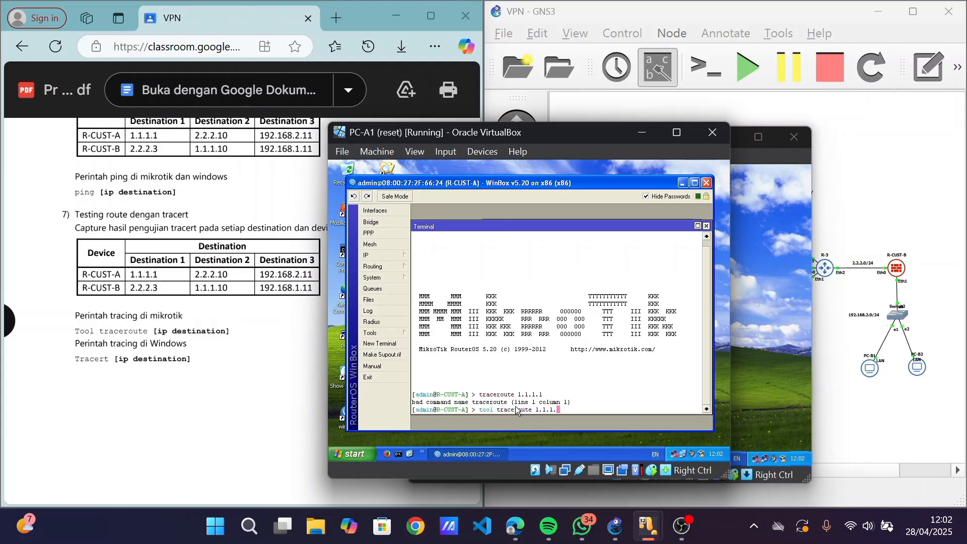
pyautogui.press('Return')
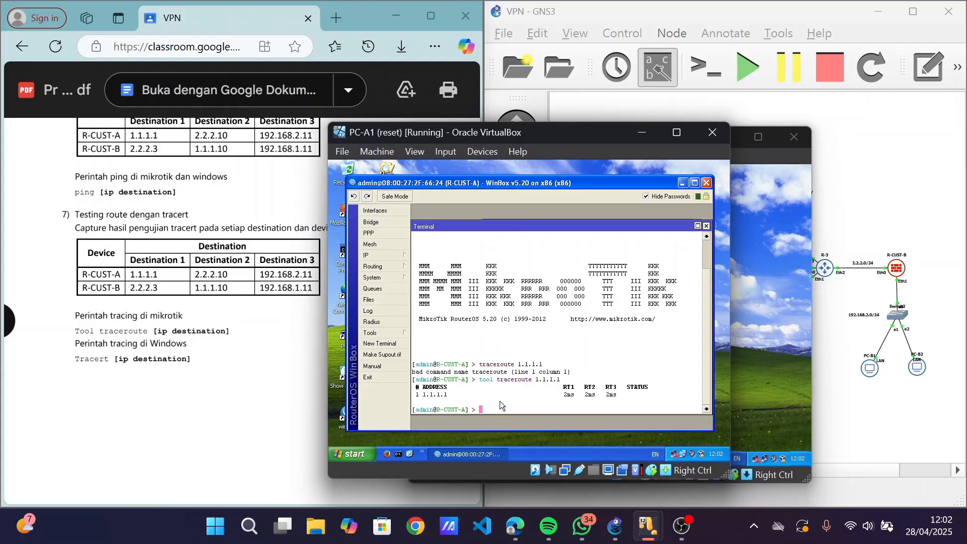
# Run tool traceroute 2.2.2.10, reached in five hops.
pyautogui.press('Up')
pyautogui.press('BackSpace')
pyautogui.press('BackSpace')
pyautogui.press('BackSpace')
pyautogui.press('BackSpace')
pyautogui.press('BackSpace')
pyautogui.press('BackSpace')
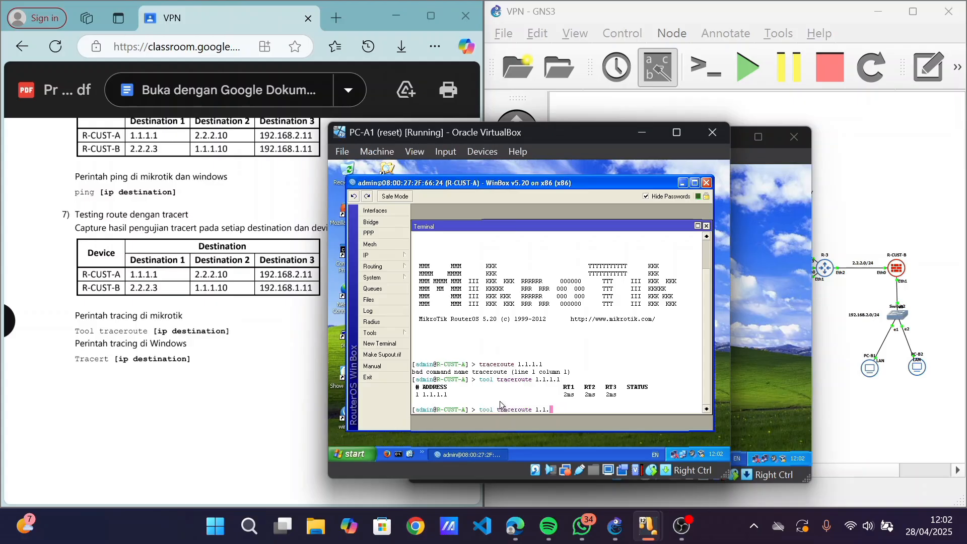
pyautogui.press('BackSpace')
pyautogui.write('2.2.2.10')
pyautogui.press('Return')
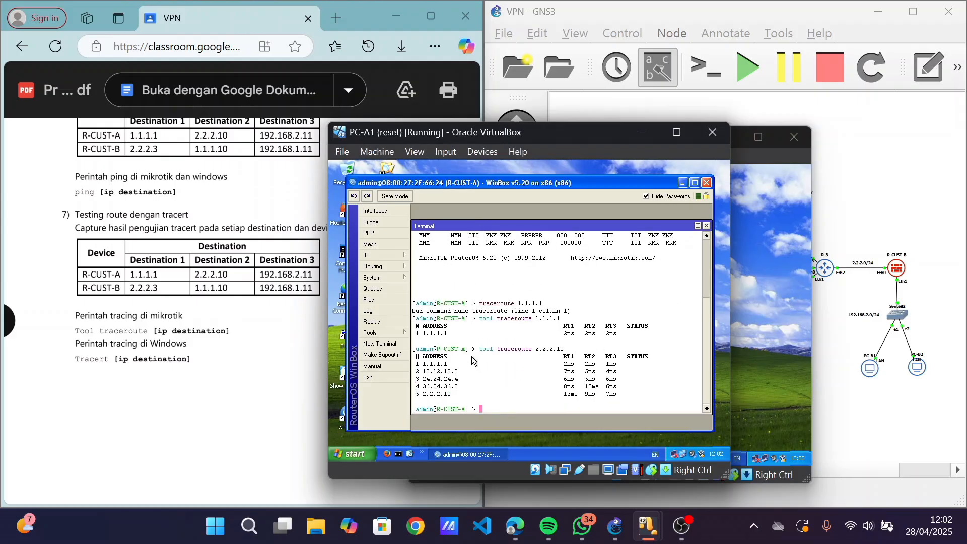
# Rearrange the PC-A1 and PC-B1 windows, moving PC-A1 up-right to uncover PC-B1.
pyautogui.moveTo(540, 139); pyautogui.dragTo(394, 218)
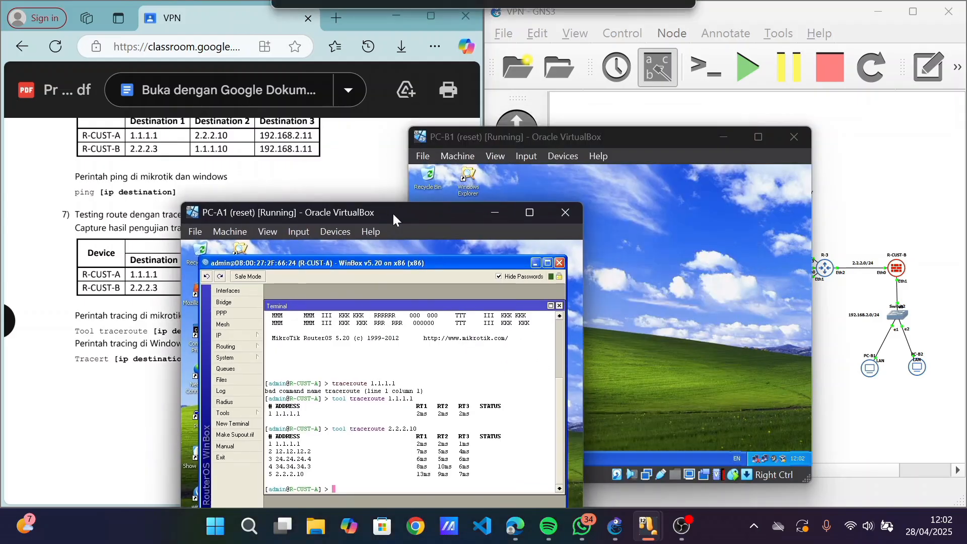
pyautogui.moveTo(560, 140); pyautogui.dragTo(359, 279)
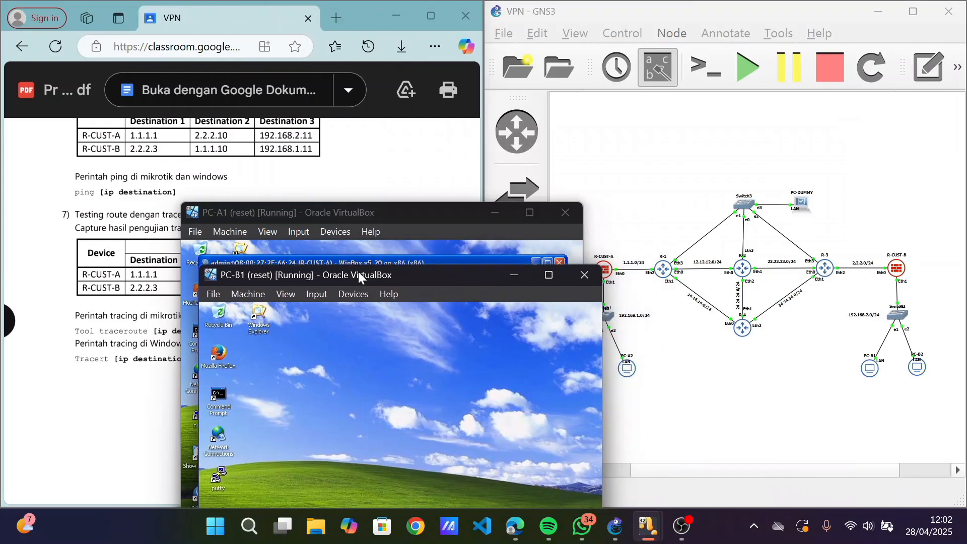
pyautogui.click(393, 213)
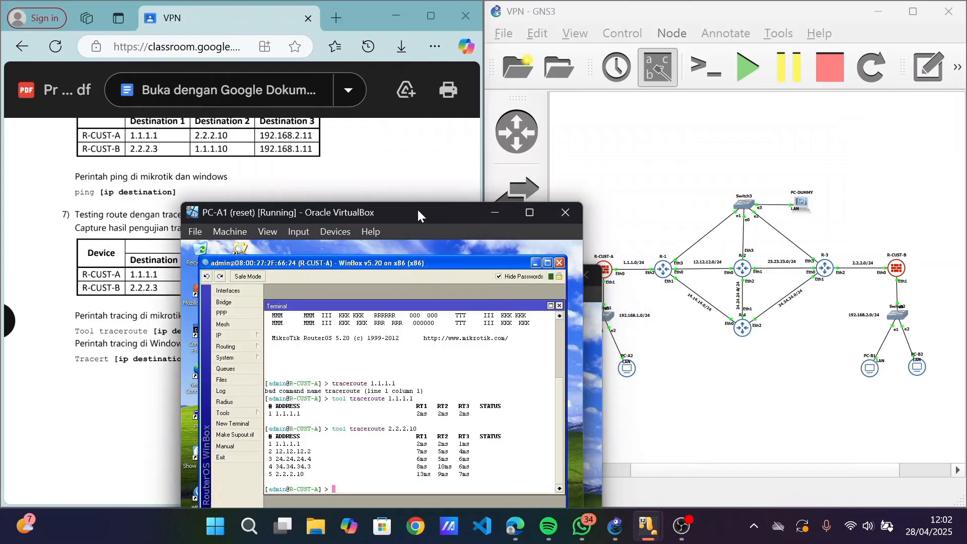
pyautogui.moveTo(418, 211); pyautogui.dragTo(438, 183)
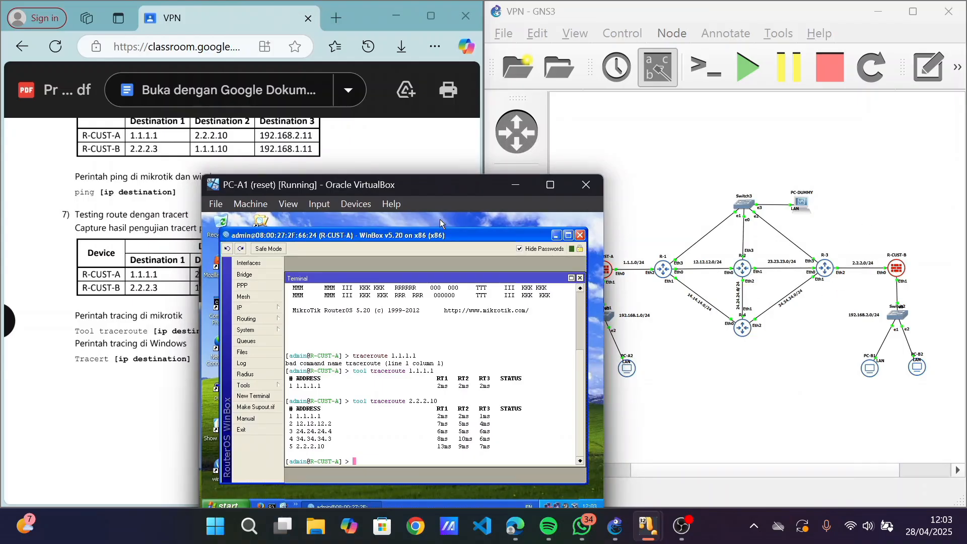
pyautogui.moveTo(431, 184); pyautogui.dragTo(484, 168)
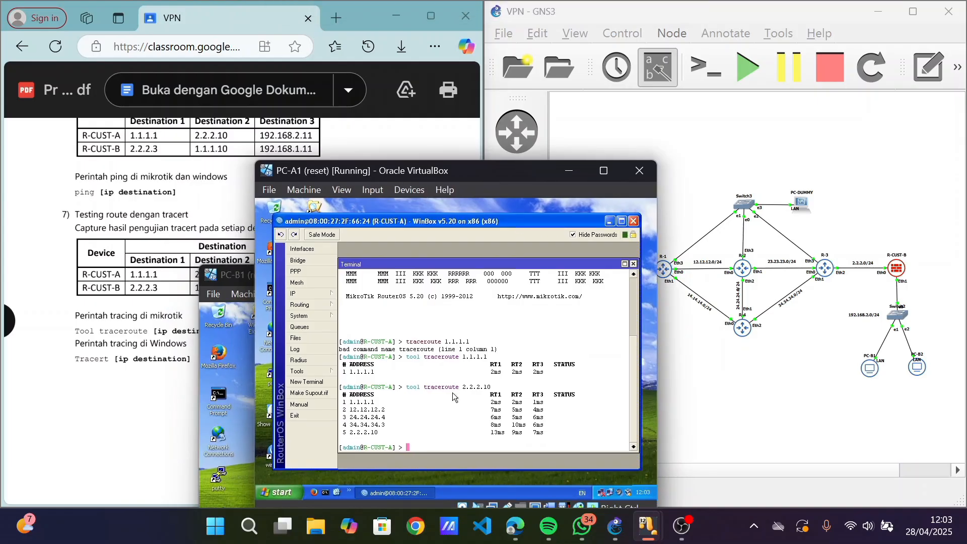
# In the R-CUST-A terminal, recall the previous traceroute and change its destination to start with 192.168.
pyautogui.press('Up')
pyautogui.press('BackSpace')
pyautogui.press('BackSpace')
pyautogui.press('BackSpace')
pyautogui.press('BackSpace')
pyautogui.press('BackSpace')
pyautogui.press('BackSpace')
pyautogui.press('BackSpace')
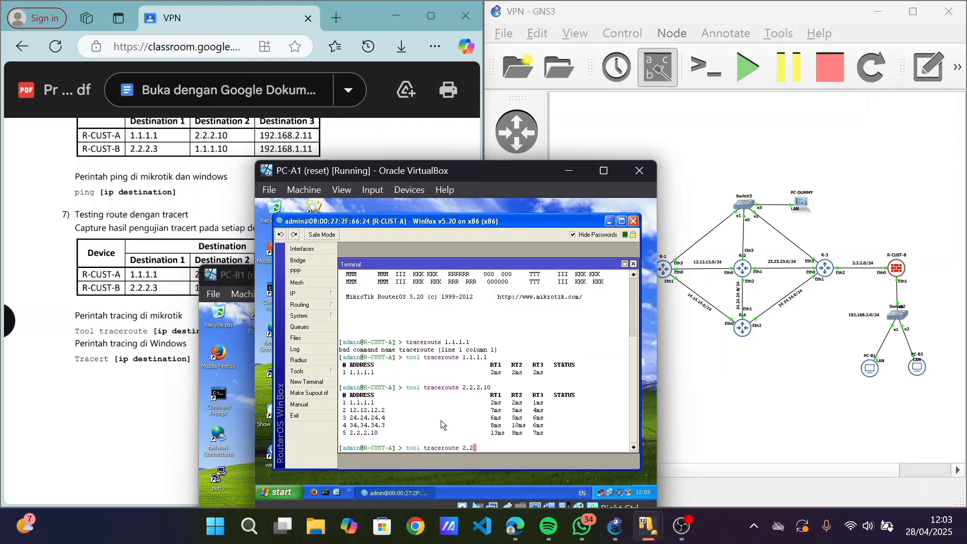
pyautogui.press('BackSpace')
pyautogui.write('192.168.')
# Place PC-B1 lower left with PC-A1 beside it, then run the traceroute to 192.168.2.11.
pyautogui.click(243, 277)
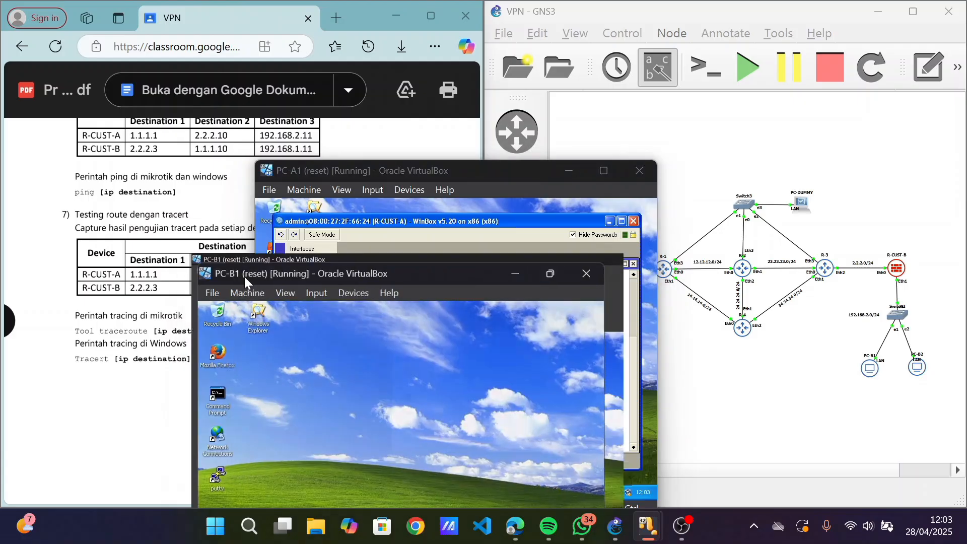
pyautogui.doubleClick(243, 276)
pyautogui.click(925, 7)
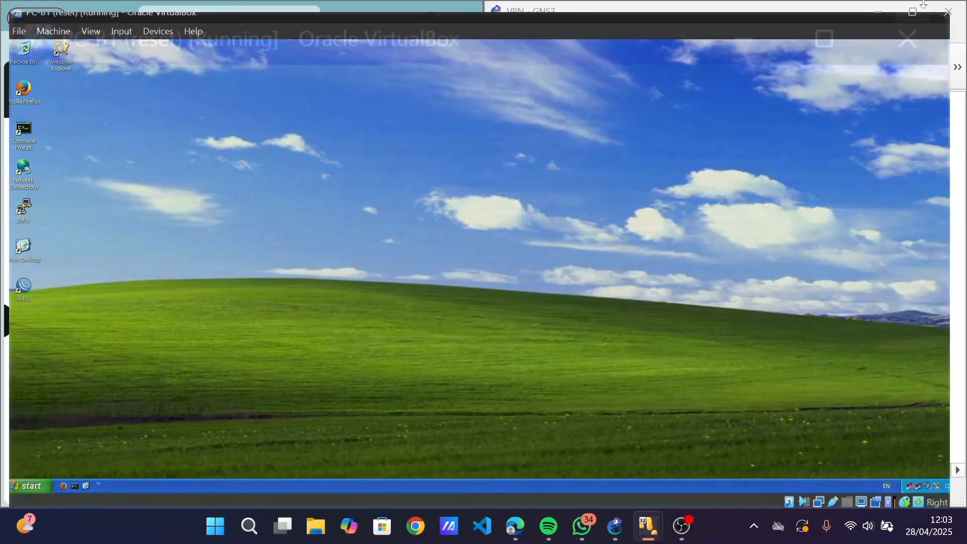
pyautogui.moveTo(438, 174); pyautogui.dragTo(333, 344)
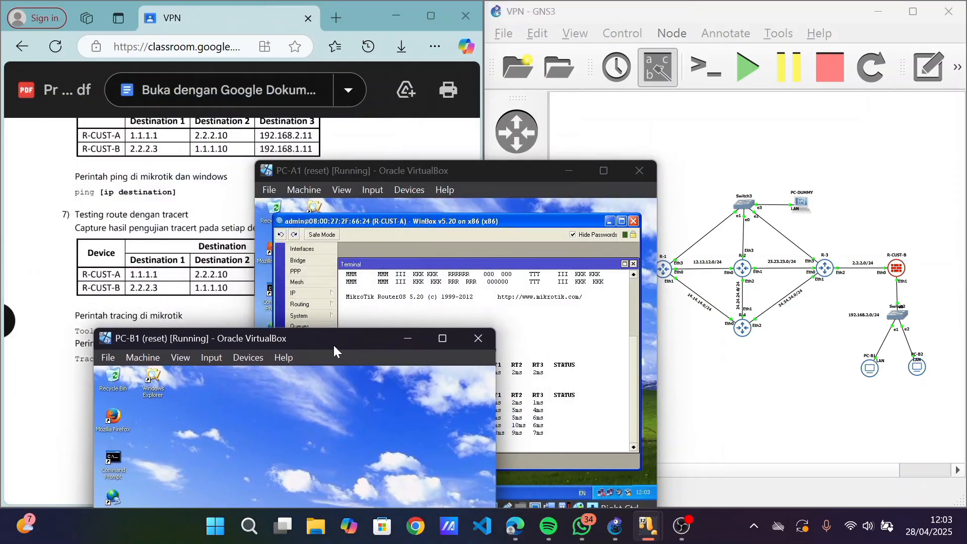
pyautogui.moveTo(428, 176); pyautogui.dragTo(504, 144)
pyautogui.write('2.11')
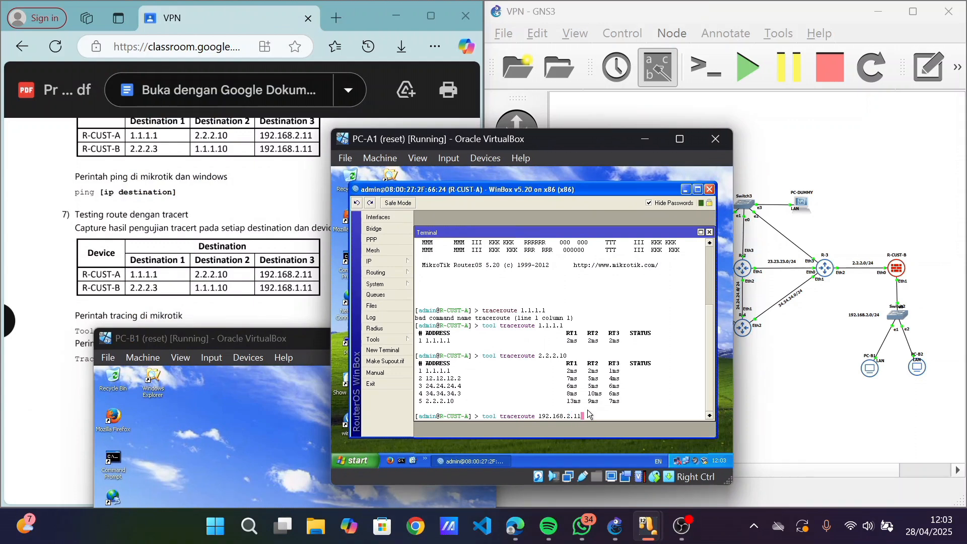
pyautogui.press('Return')
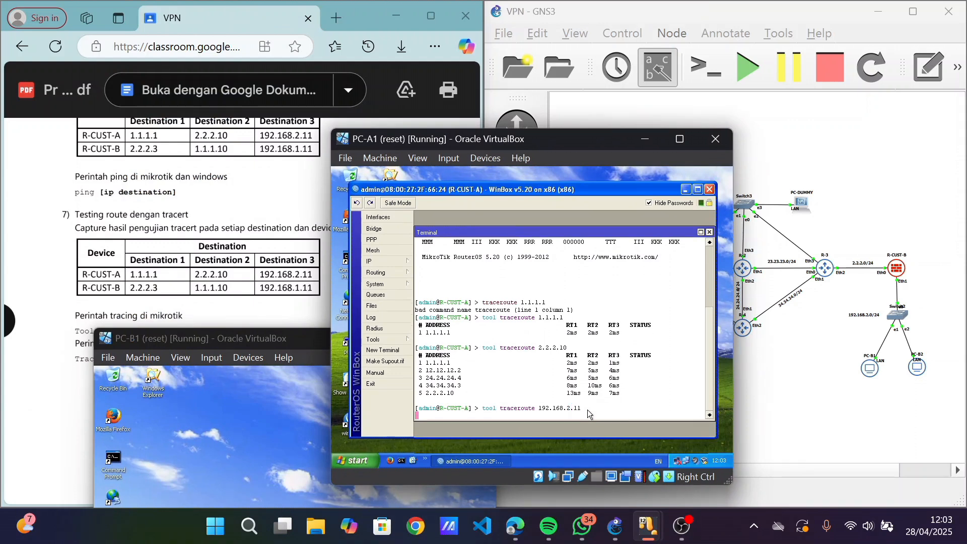
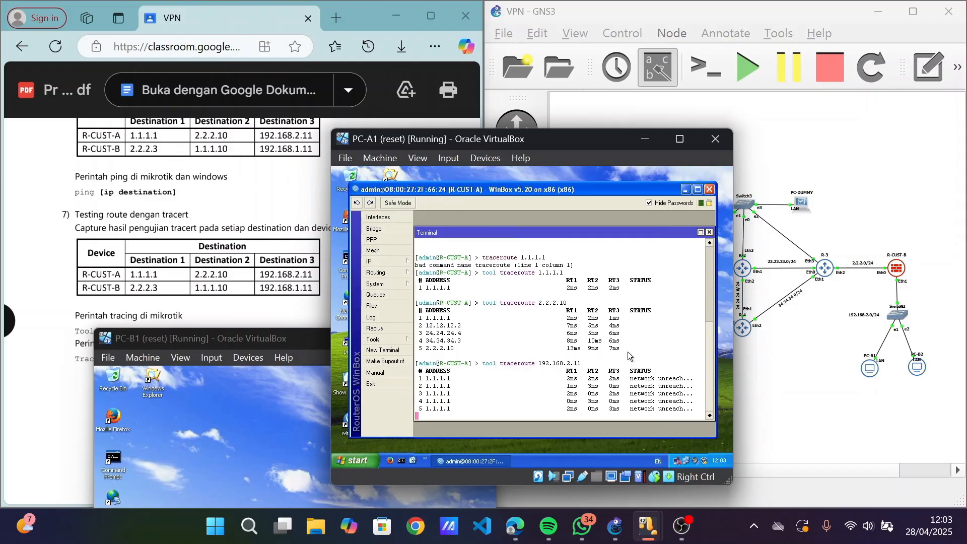
# Close the router terminal and run tracert 1.1.1.1 from a Command Prompt on PC-A1.
pyautogui.click(709, 233)
pyautogui.click(686, 190)
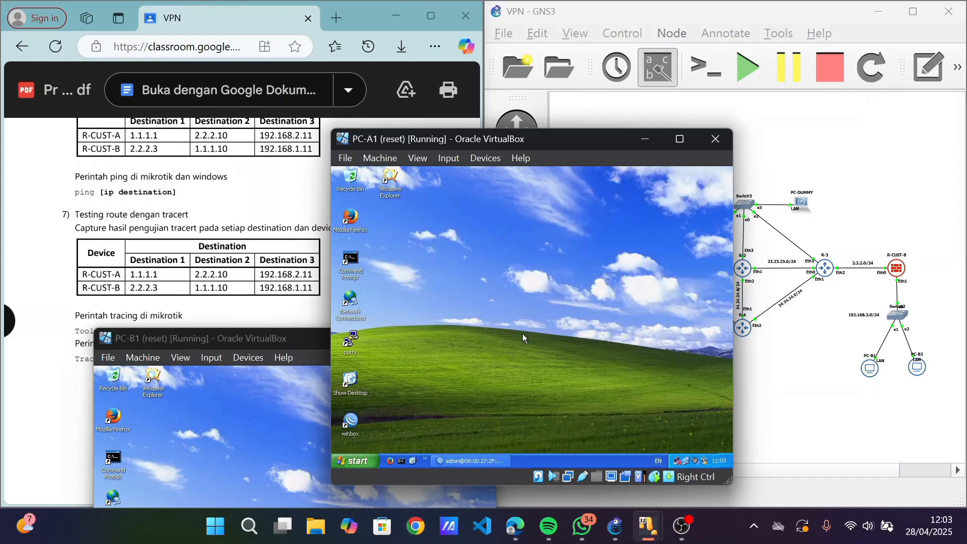
pyautogui.click(401, 460)
pyautogui.write('tracert 1.1.1.1')
pyautogui.press('Return')
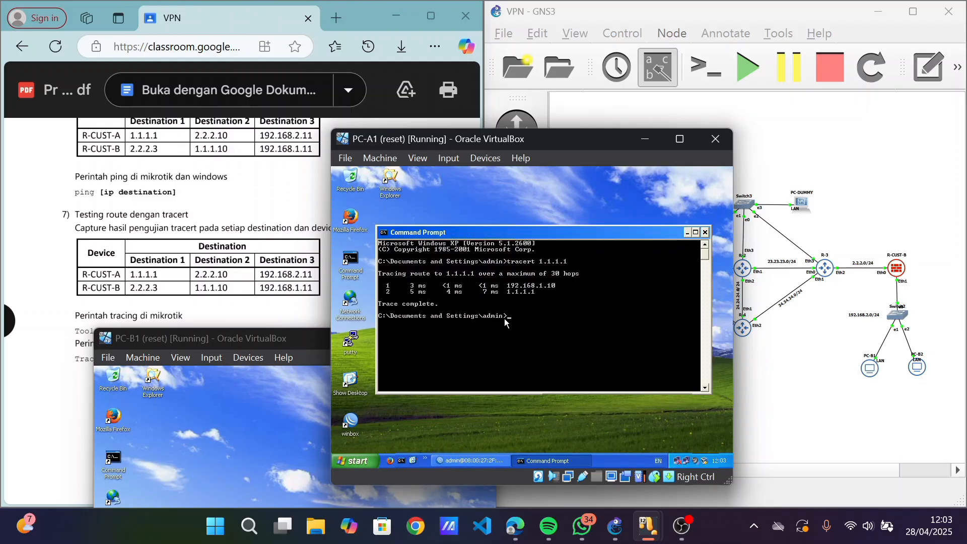
# Trace the route from PC-A1 to 2.2.2.10.
pyautogui.press('Up')
pyautogui.press('BackSpace')
pyautogui.press('BackSpace')
pyautogui.press('BackSpace')
pyautogui.press('BackSpace')
pyautogui.press('BackSpace')
pyautogui.press('BackSpace')
pyautogui.press('BackSpace')
pyautogui.write('2.2.2.10')
pyautogui.press('Return')
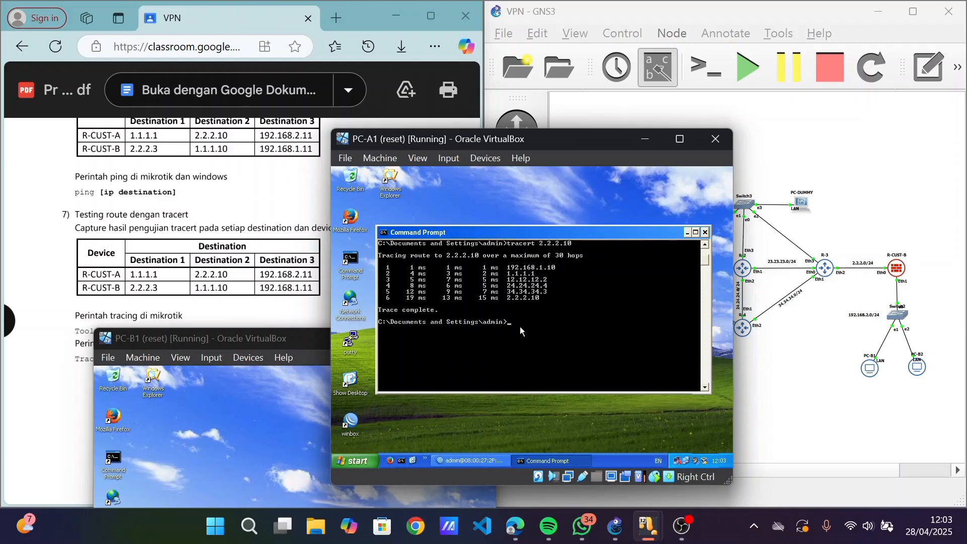
# Trace to 192.168.2.11, which proves unreachable, then close the Command Prompt.
pyautogui.press('Up')
pyautogui.press('BackSpace')
pyautogui.press('BackSpace')
pyautogui.press('BackSpace')
pyautogui.press('BackSpace')
pyautogui.press('BackSpace')
pyautogui.press('BackSpace')
pyautogui.press('BackSpace')
pyautogui.press('BackSpace')
pyautogui.write('192.168.2.')
pyautogui.press('Return')
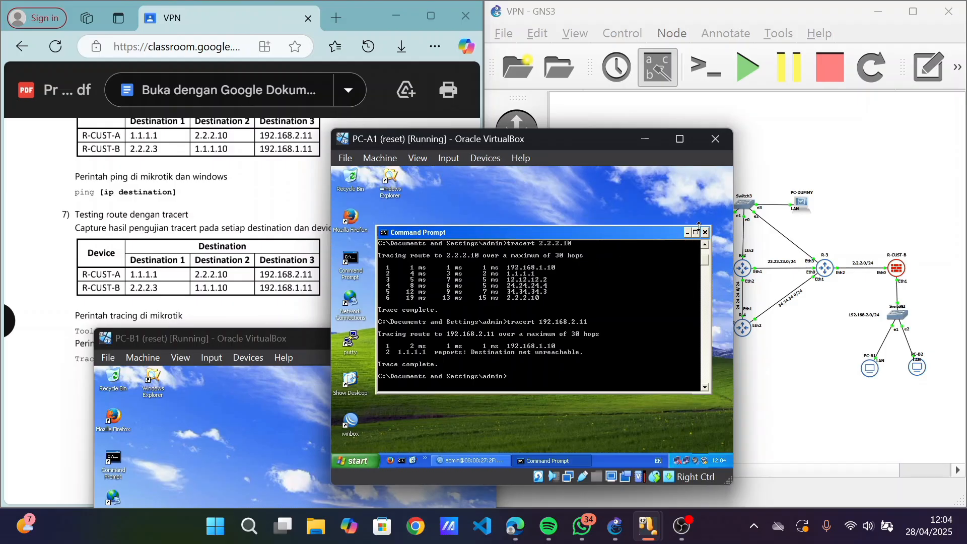
pyautogui.click(705, 232)
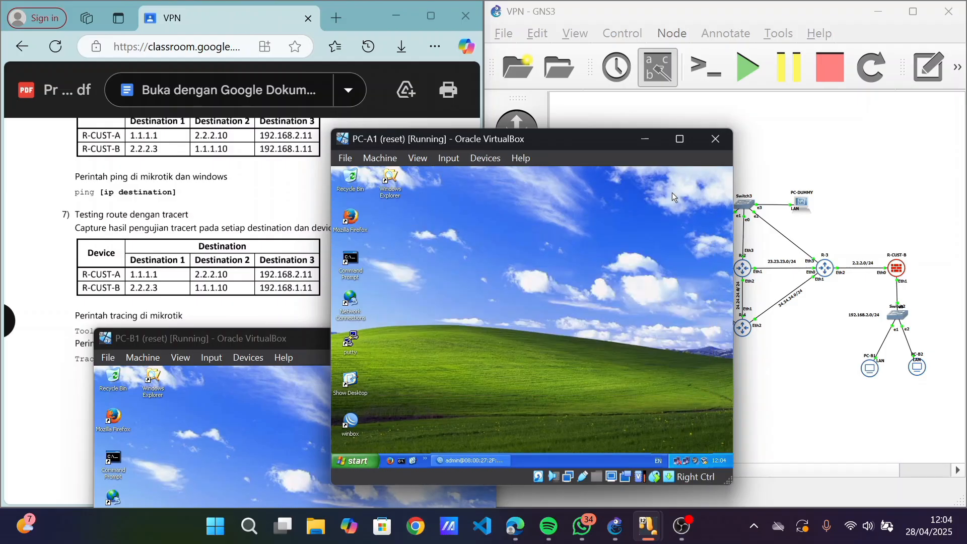
# Move PC-B1's window aside, bring PC-A1 forward, and restore its WinBox session.
pyautogui.click(645, 139)
pyautogui.moveTo(364, 337); pyautogui.dragTo(666, 153)
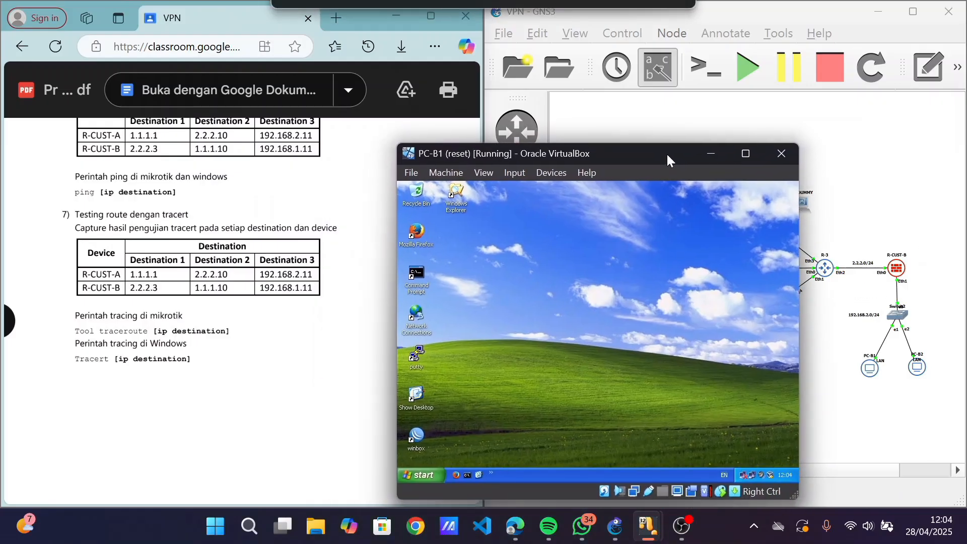
pyautogui.click(711, 154)
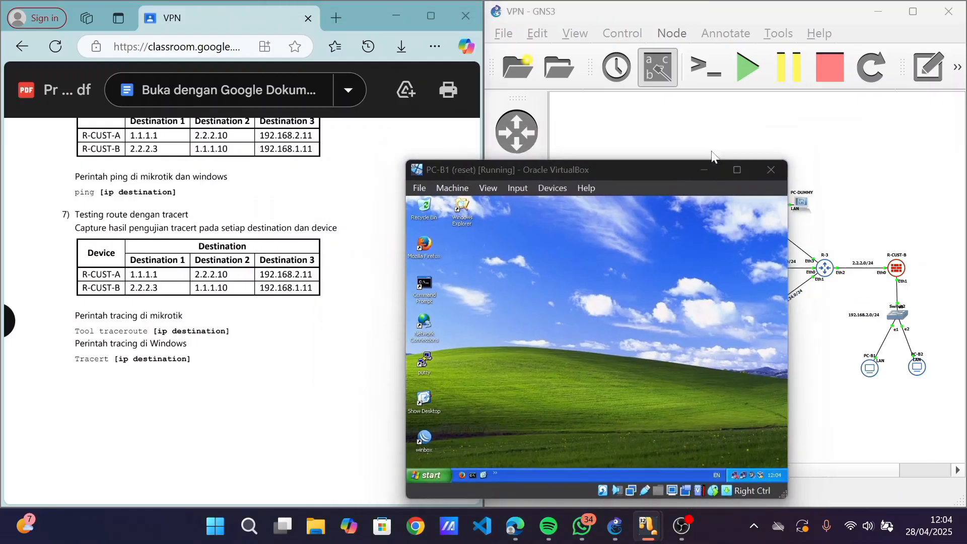
pyautogui.scroll(-6, 242, 312)
pyautogui.scroll(-6, 242, 312)
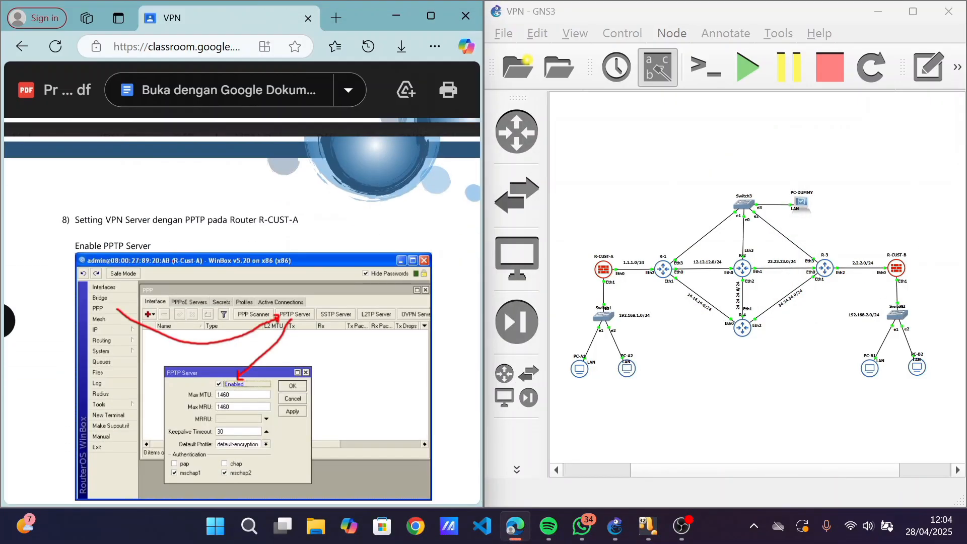
pyautogui.scroll(2, 242, 311)
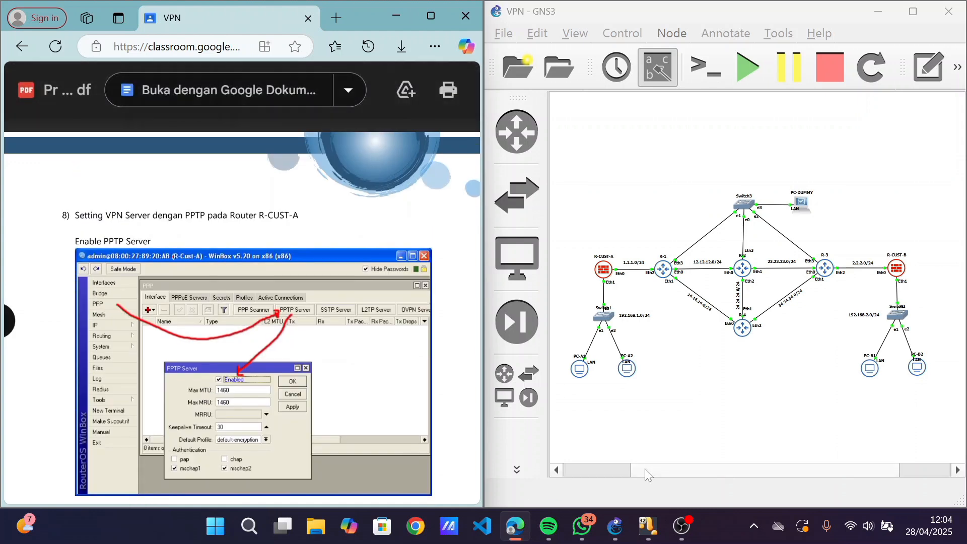
pyautogui.moveTo(648, 525)
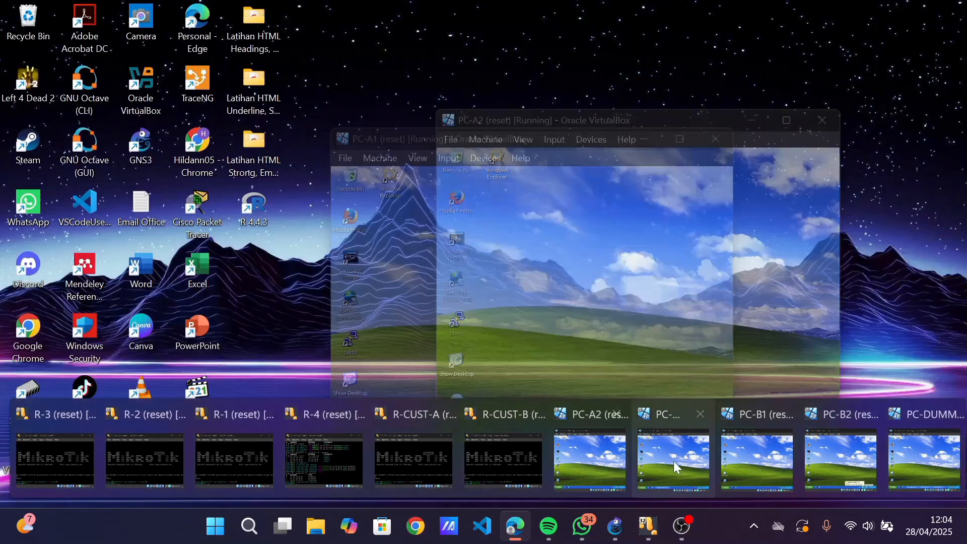
pyautogui.click(679, 446)
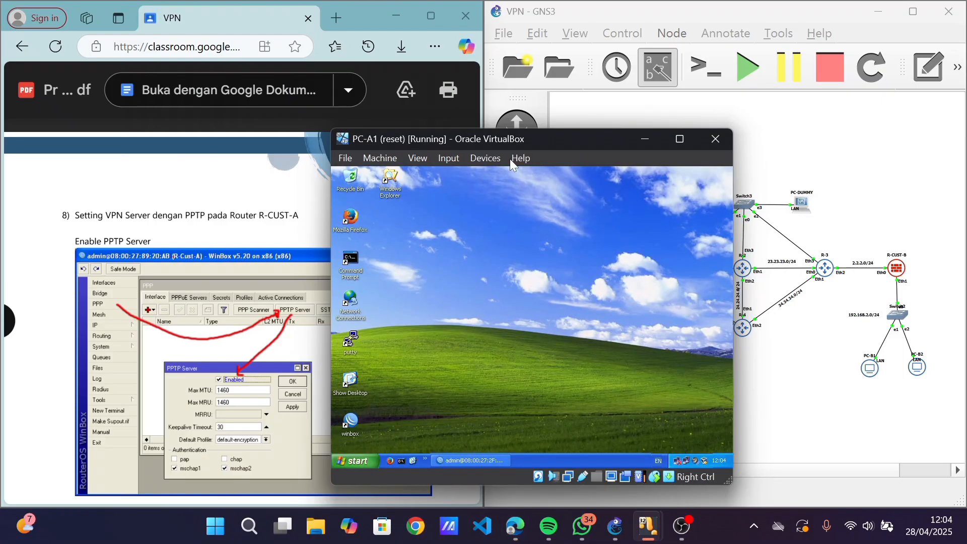
pyautogui.moveTo(503, 142); pyautogui.dragTo(565, 132)
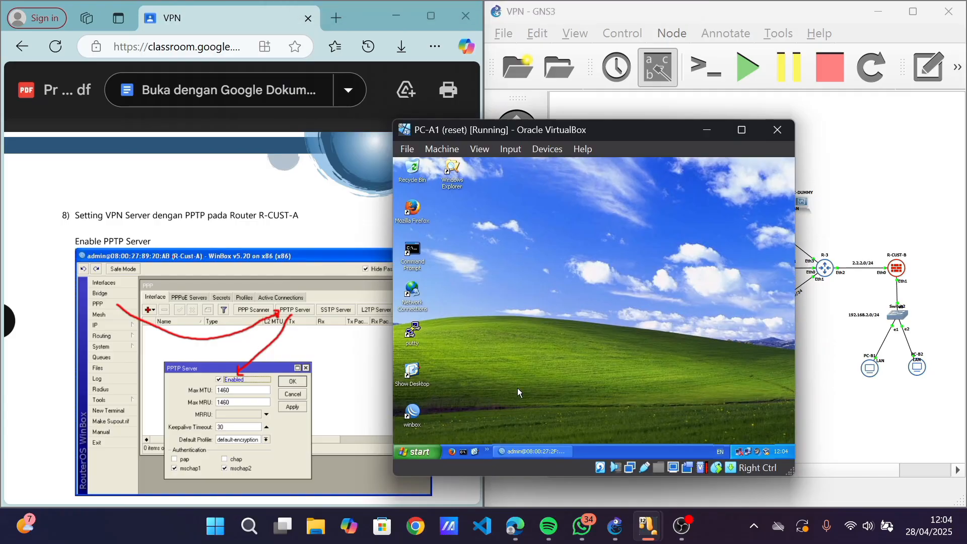
pyautogui.click(516, 451)
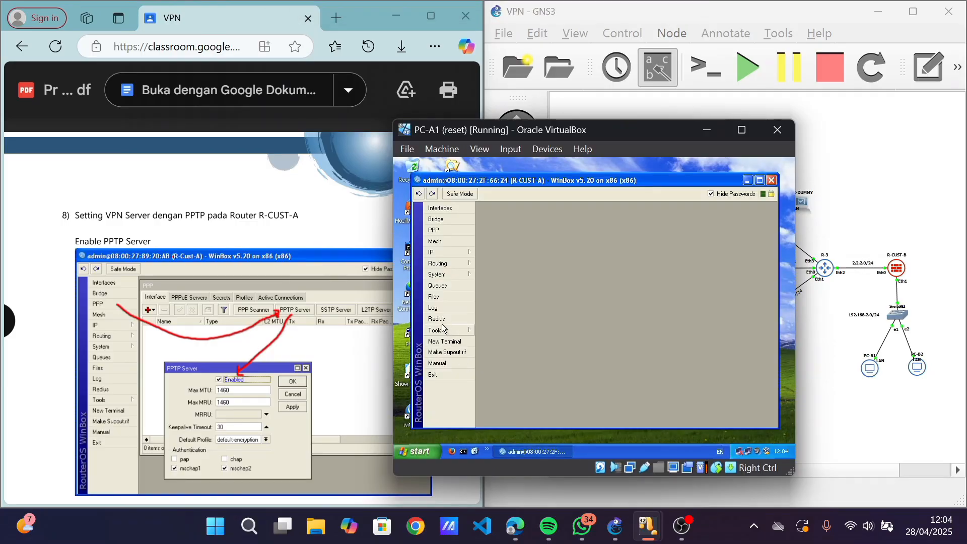
# Enable the PPTP server on R-CUST-A under PPP.
pyautogui.click(441, 231)
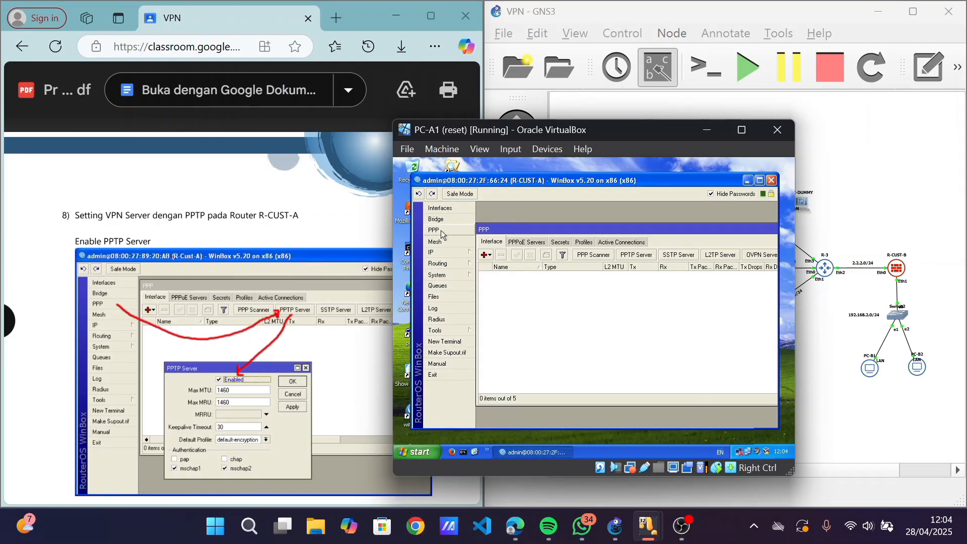
pyautogui.click(626, 256)
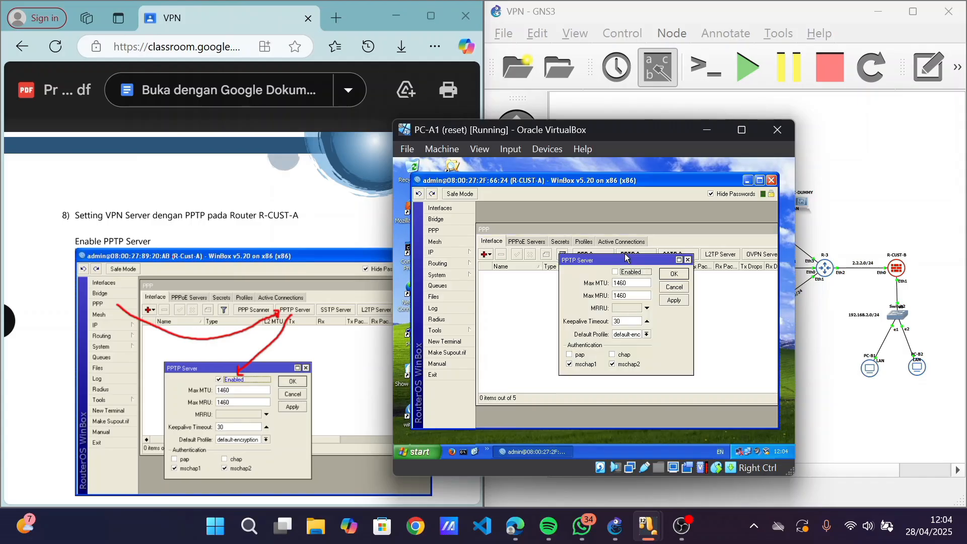
pyautogui.click(617, 273)
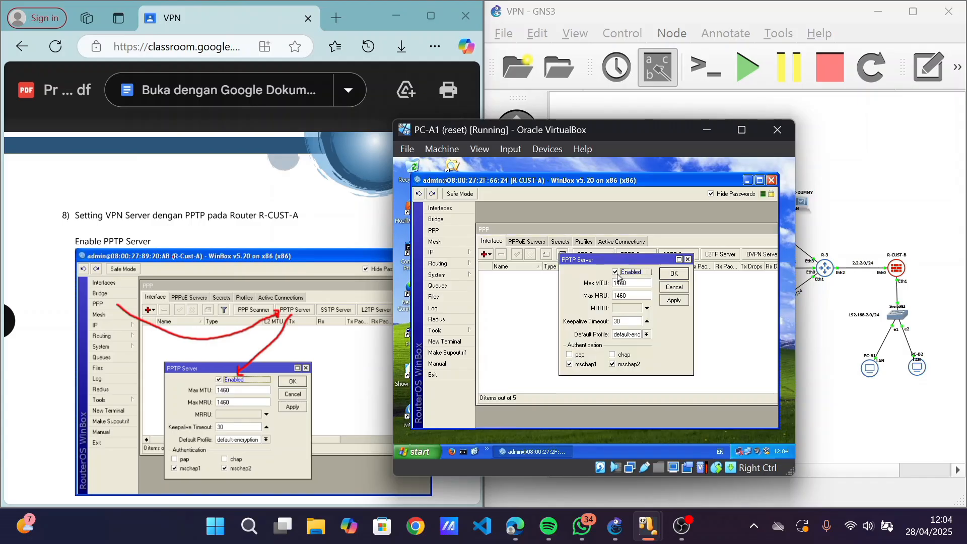
pyautogui.click(673, 273)
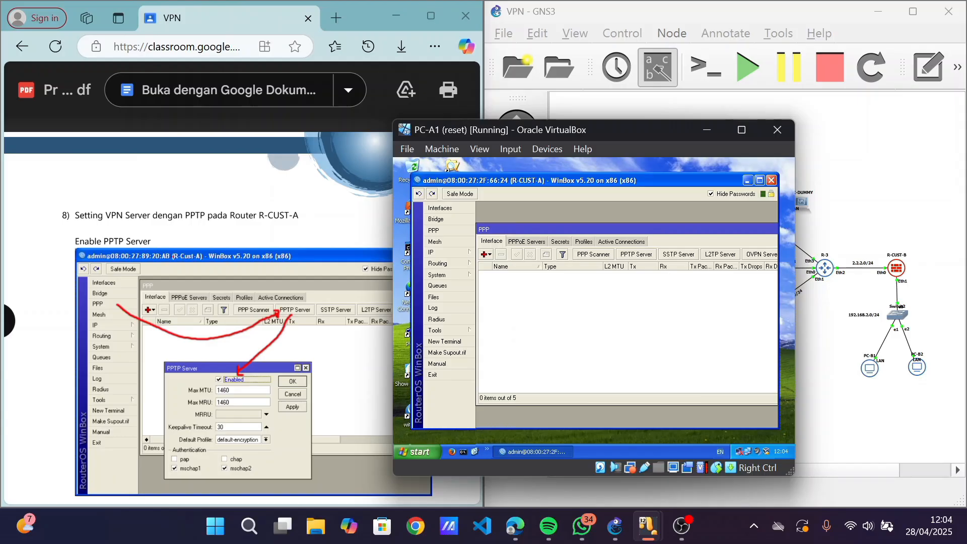
pyautogui.scroll(-6, 241, 303)
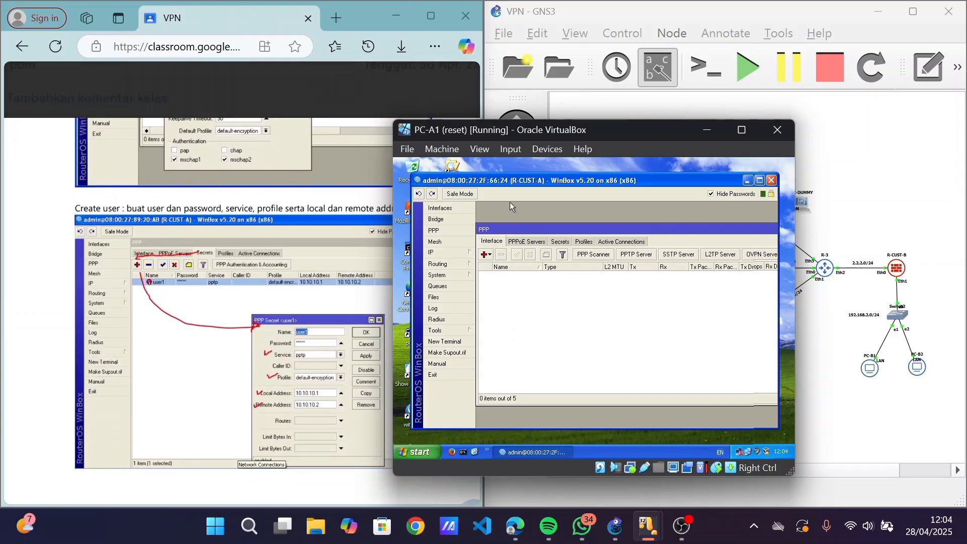
# Add a new PPP secret named user1 and enter its password.
pyautogui.click(566, 243)
pyautogui.click(485, 255)
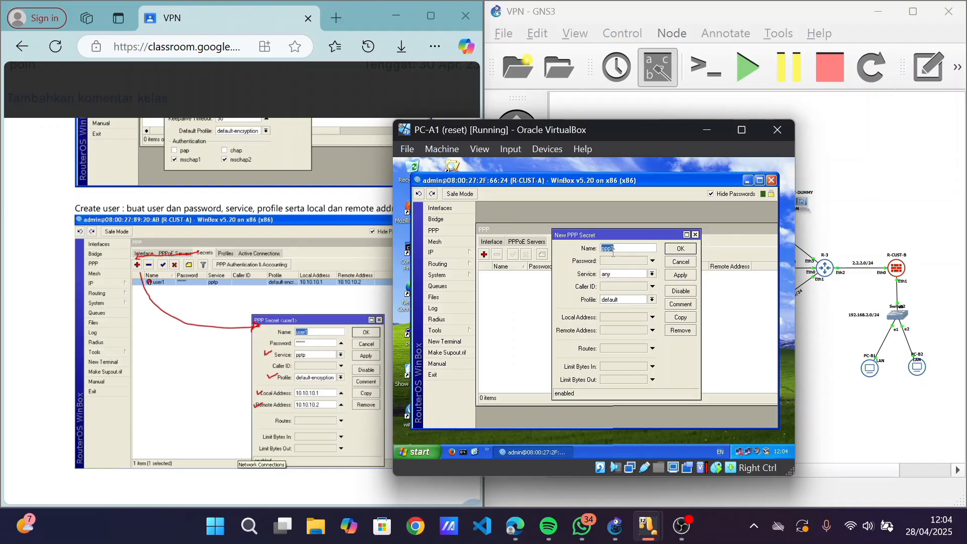
pyautogui.press('BackSpace')
pyautogui.click(652, 262)
pyautogui.write('user1')
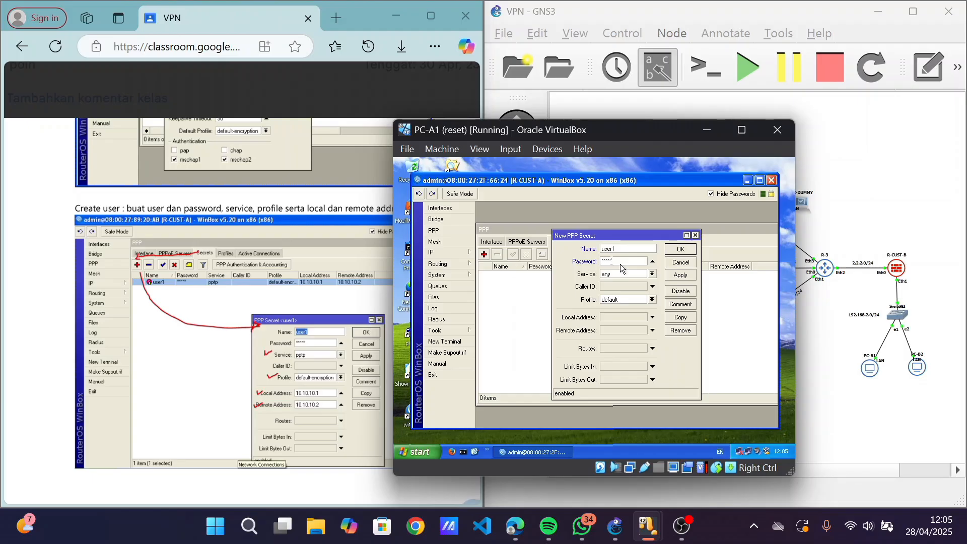
pyautogui.press('BackSpace')
pyautogui.press('BackSpace')
pyautogui.press('BackSpace')
pyautogui.press('BackSpace')
pyautogui.press('BackSpace')
pyautogui.press('BackSpace')
pyautogui.write('r1')
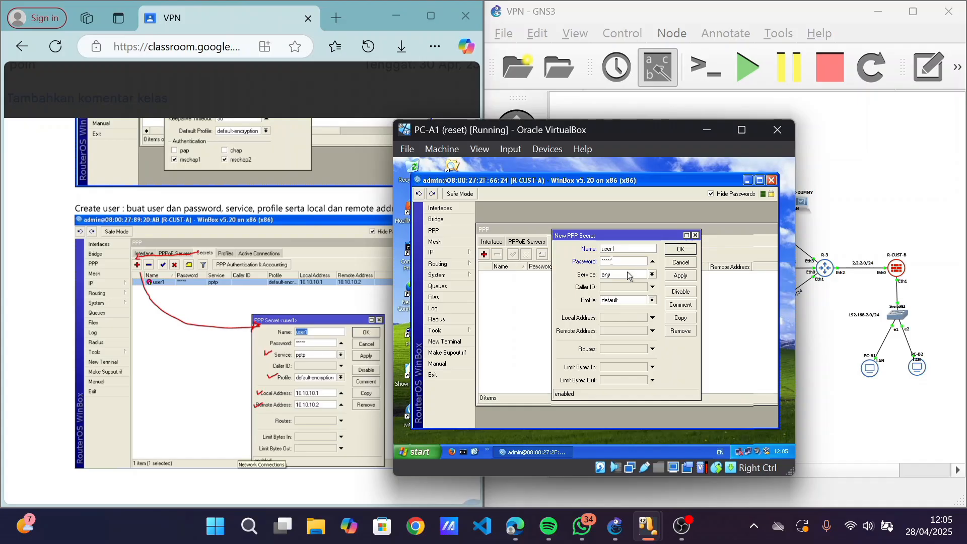
# Set service pptp, profile default-encryption, local 10.10.10.1, remote 10.10.10.2, and save the secret.
pyautogui.click(651, 273)
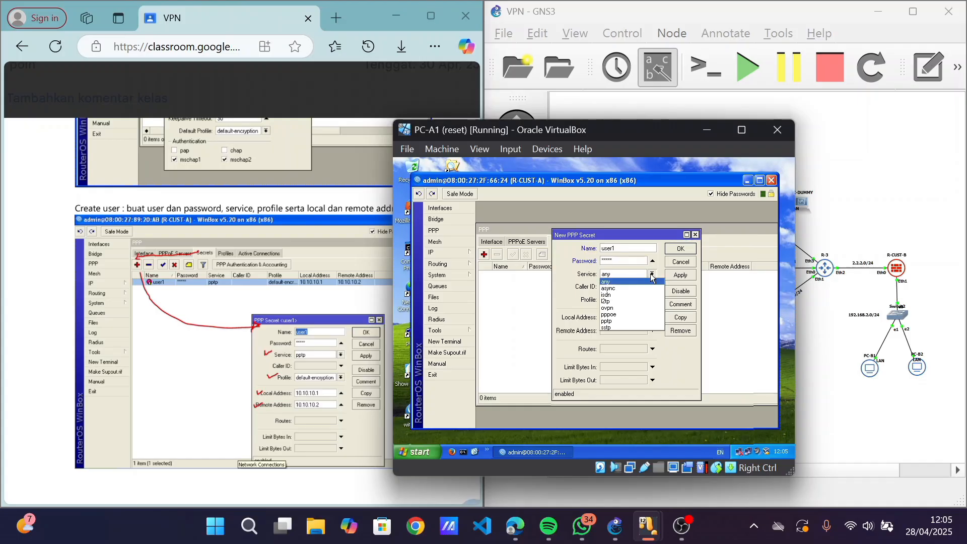
pyautogui.click(624, 321)
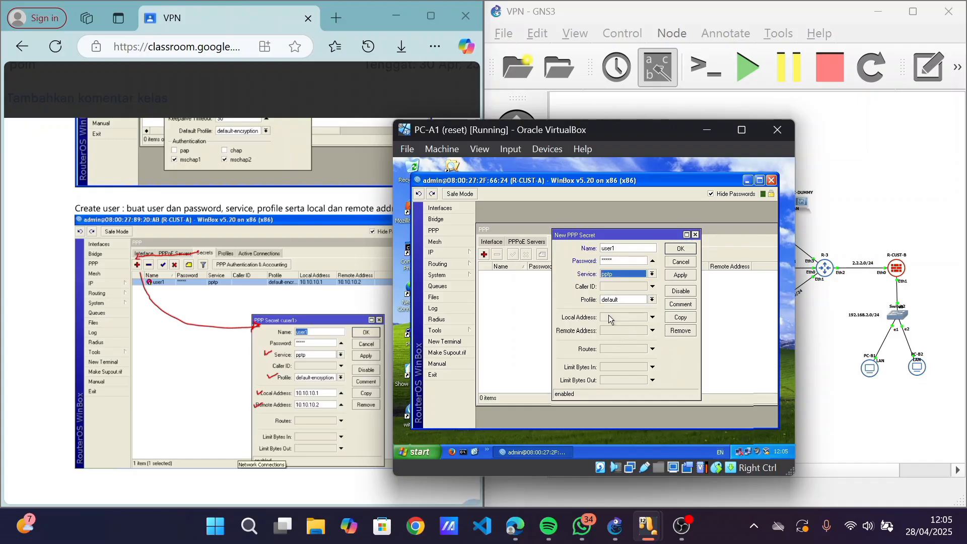
pyautogui.click(620, 299)
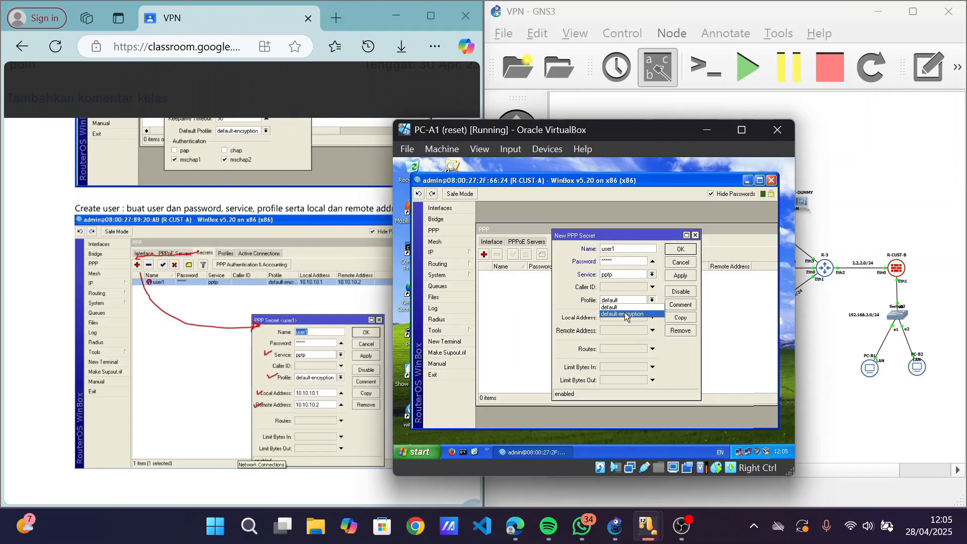
pyautogui.click(626, 314)
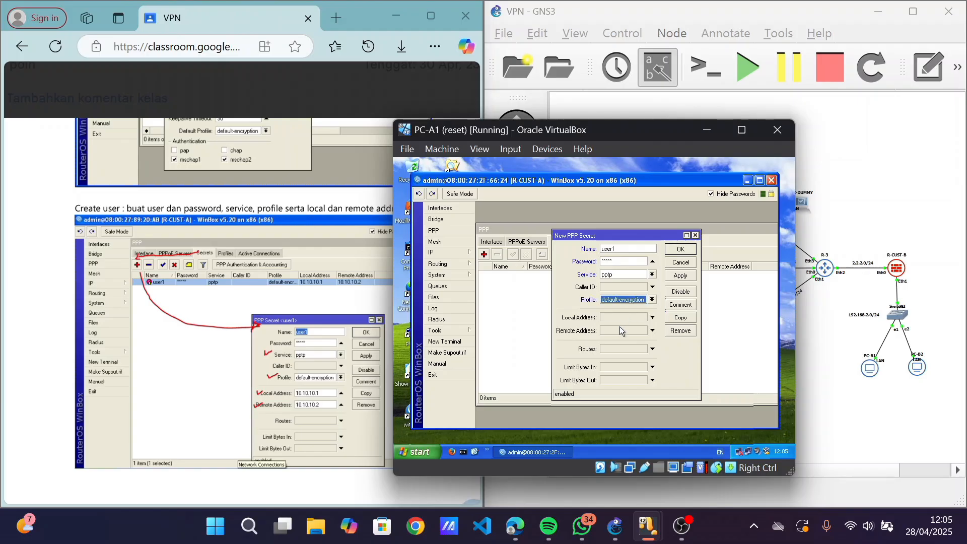
pyautogui.click(615, 317)
pyautogui.write('10')
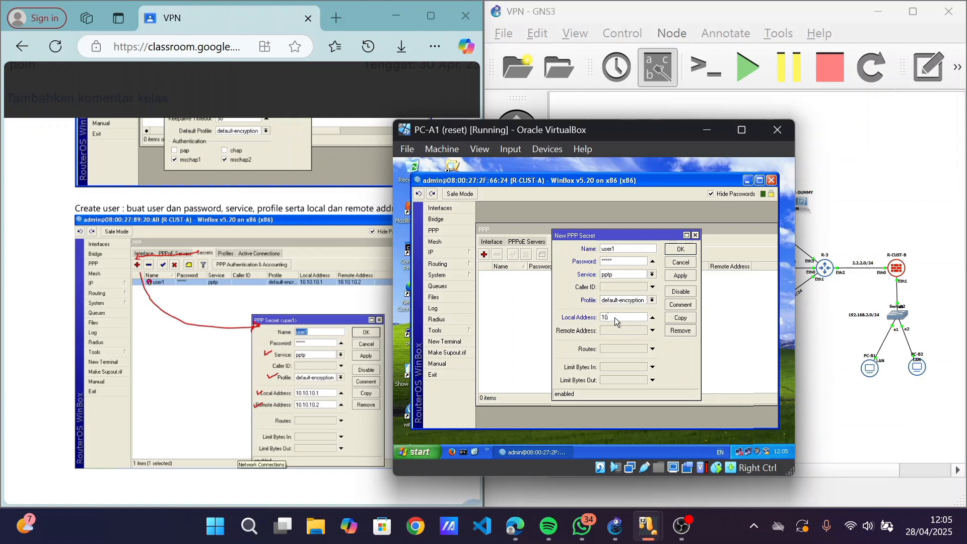
pyautogui.write('.10.10.1')
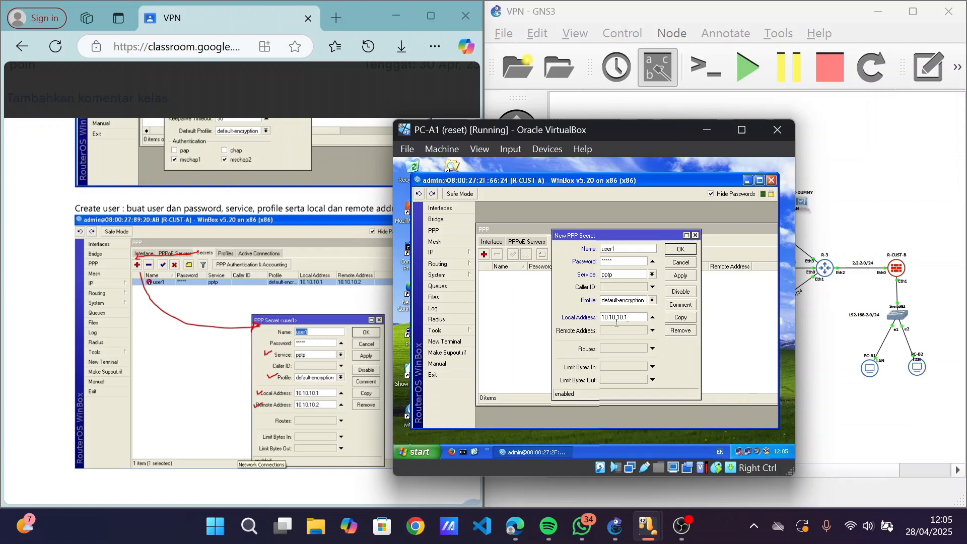
pyautogui.click(618, 332)
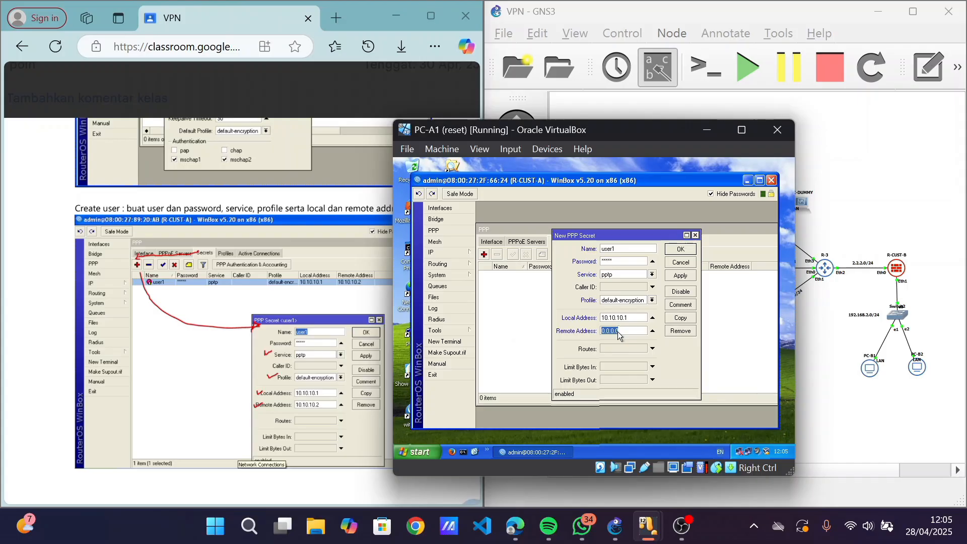
pyautogui.write('10.10.10.2')
pyautogui.click(680, 250)
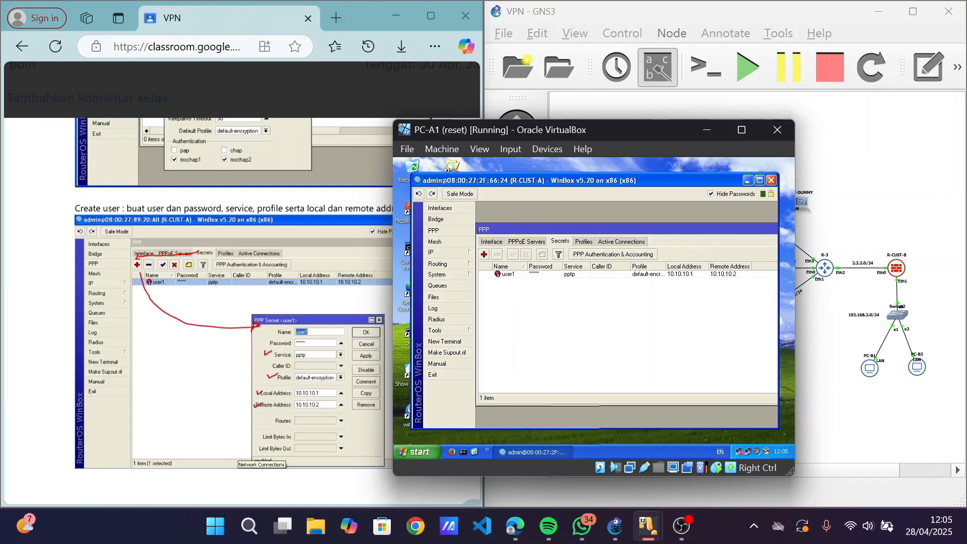
pyautogui.scroll(-6, 202, 302)
pyautogui.scroll(-4, 201, 302)
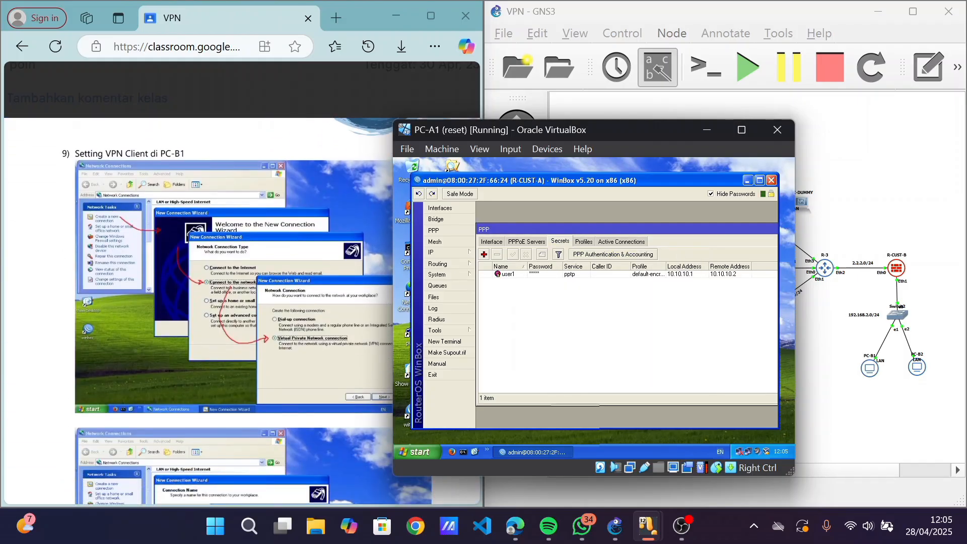
# Switch to PC-B1 and open its Network Connections list via My Network Places.
pyautogui.scroll(1, 201, 303)
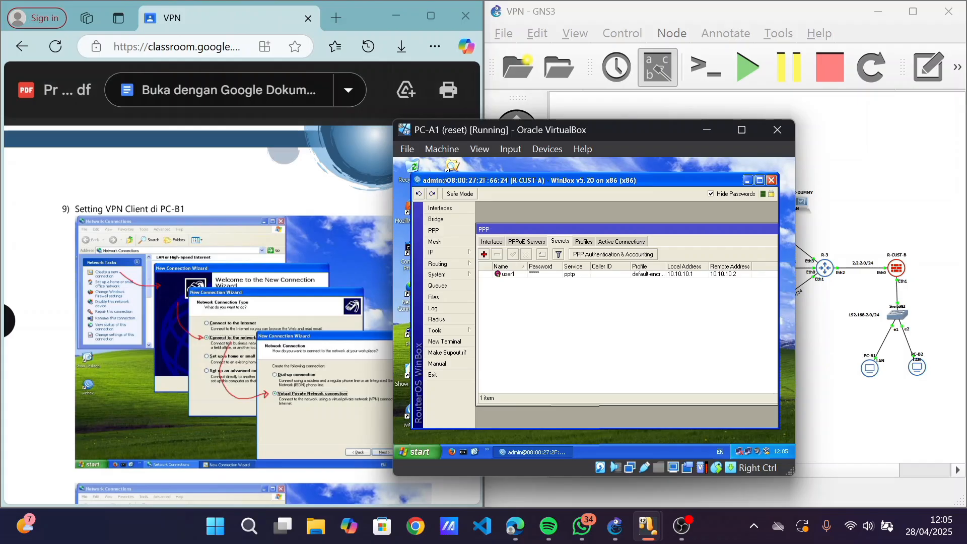
pyautogui.click(748, 180)
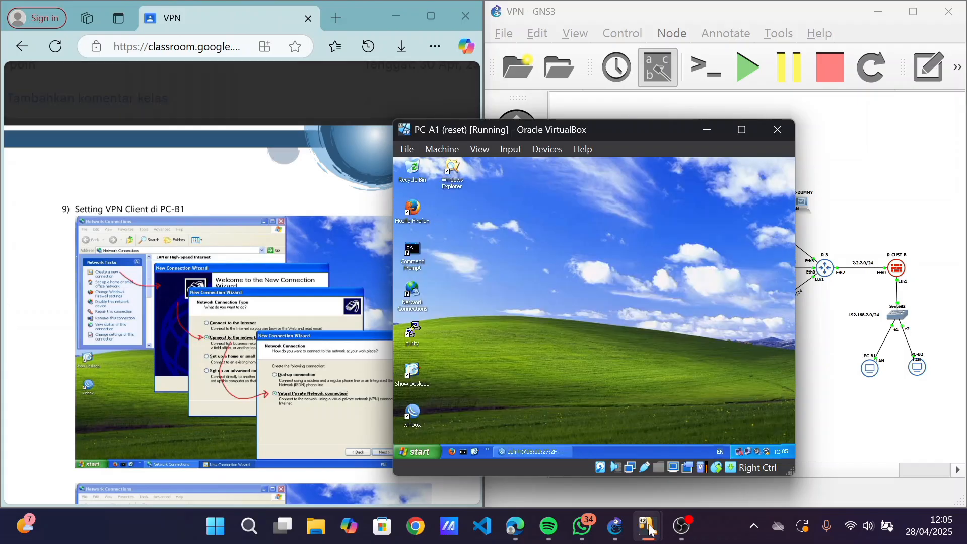
pyautogui.moveTo(649, 526)
pyautogui.click(775, 444)
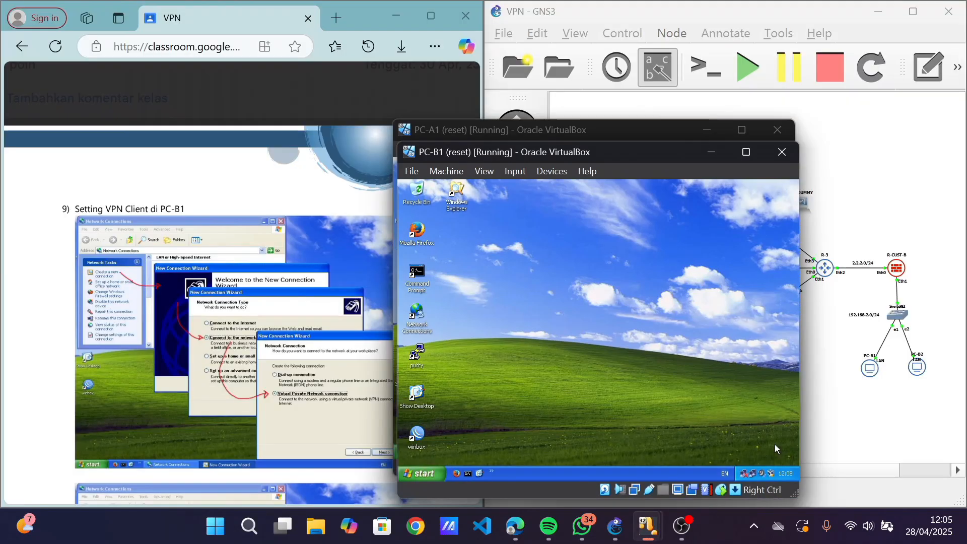
pyautogui.click(438, 471)
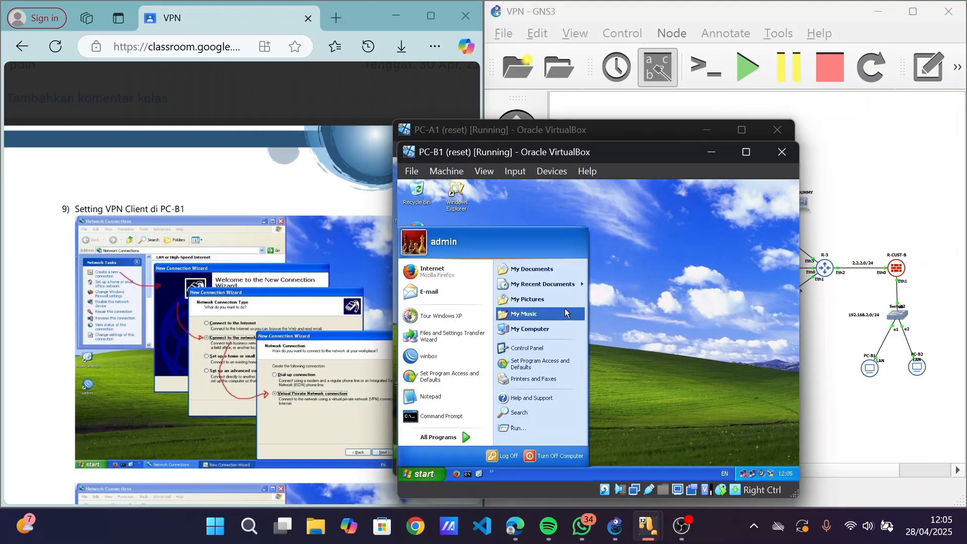
pyautogui.click(559, 328)
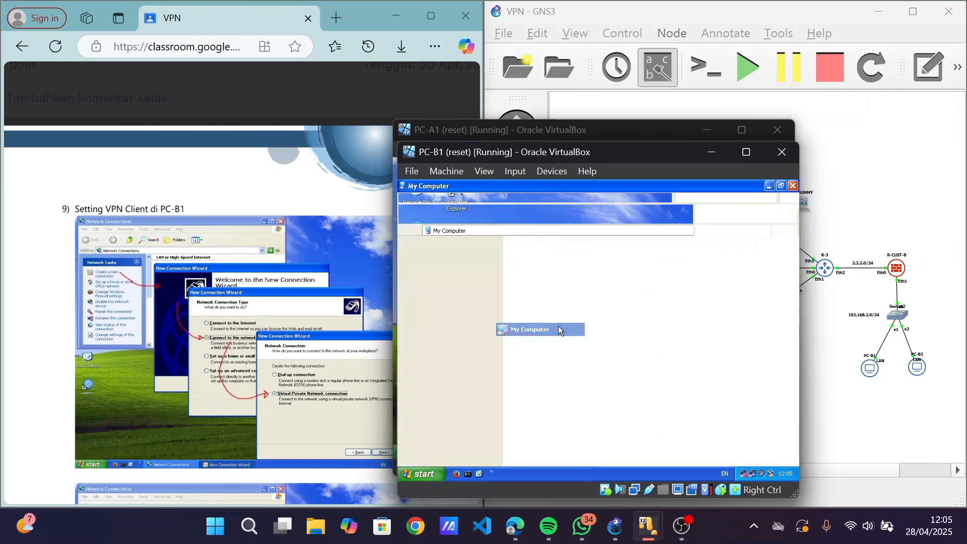
pyautogui.click(459, 321)
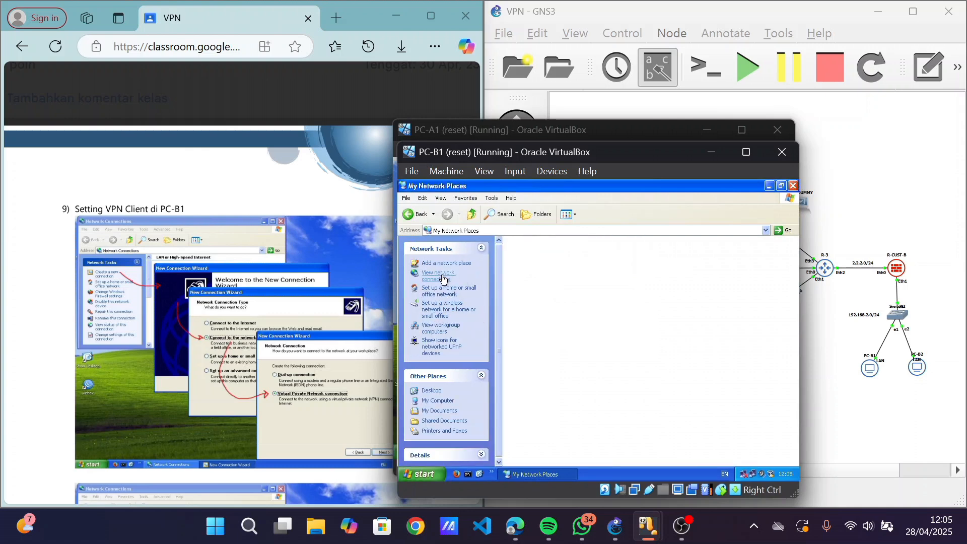
pyautogui.click(443, 279)
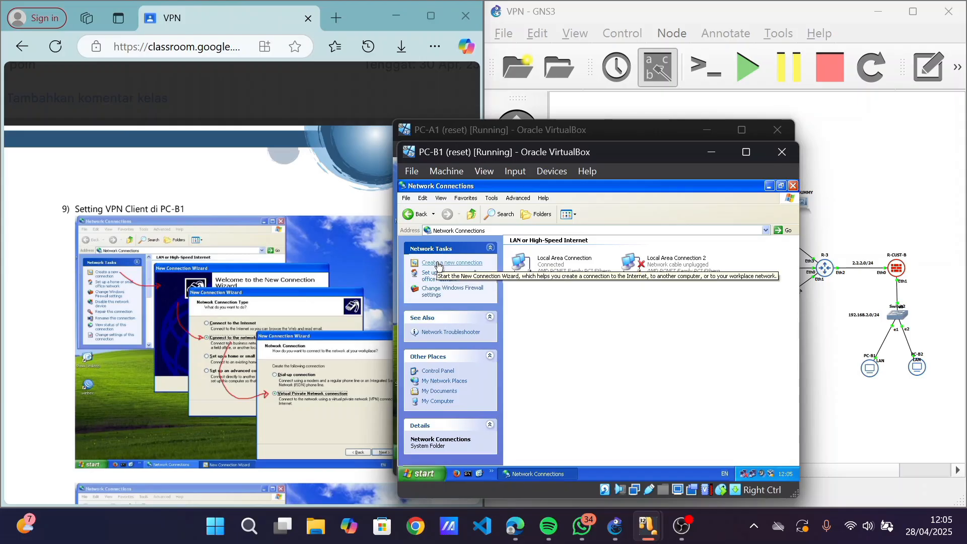
# Start the New Connection Wizard choosing a workplace virtual private network connection.
pyautogui.click(439, 264)
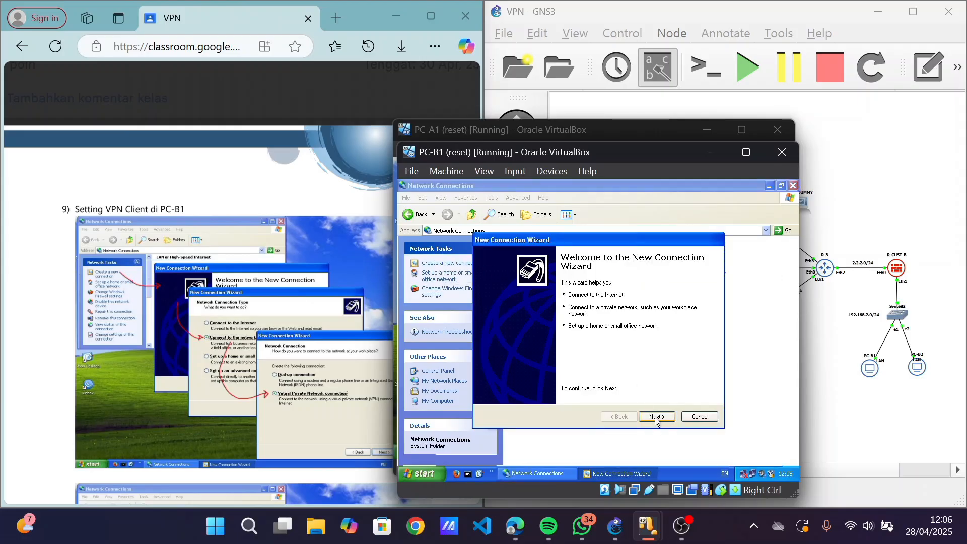
pyautogui.click(655, 417)
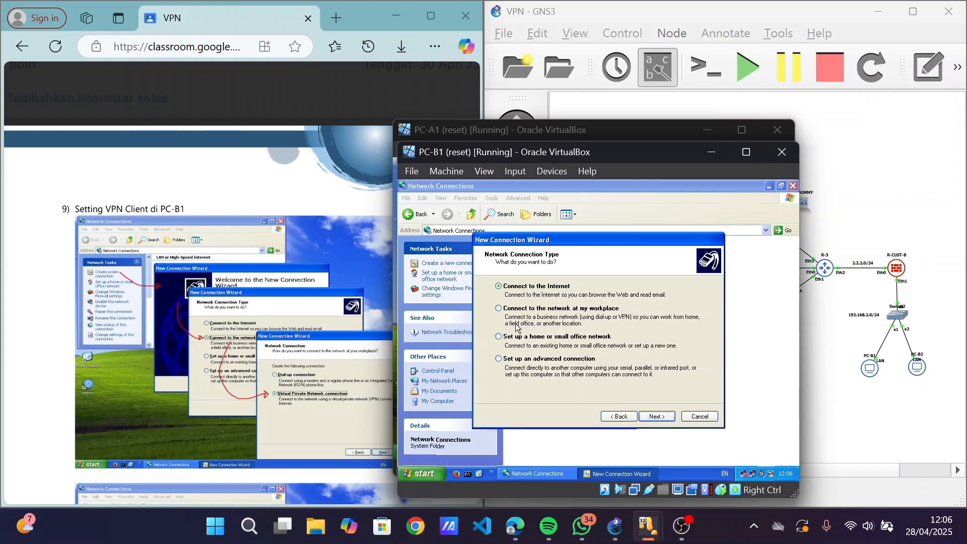
pyautogui.click(503, 315)
pyautogui.click(657, 417)
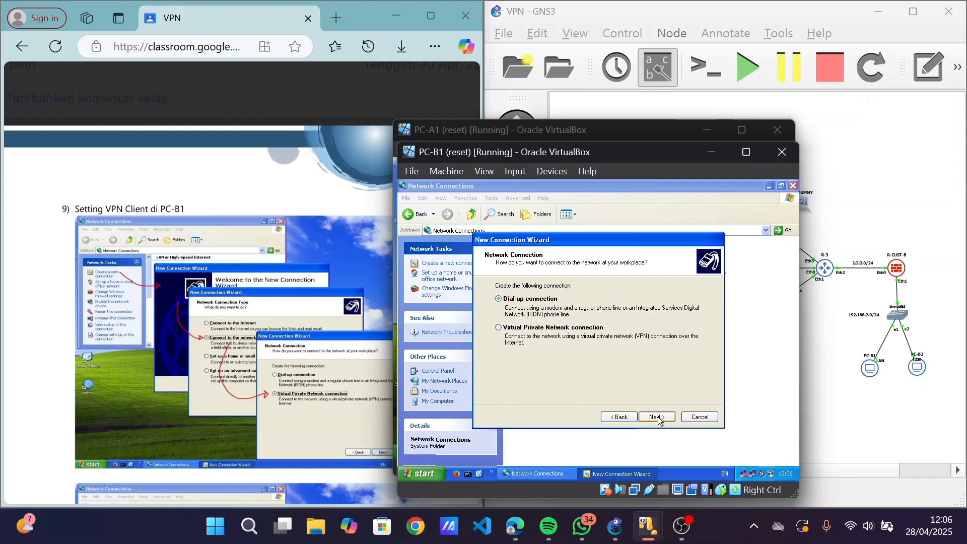
pyautogui.click(502, 328)
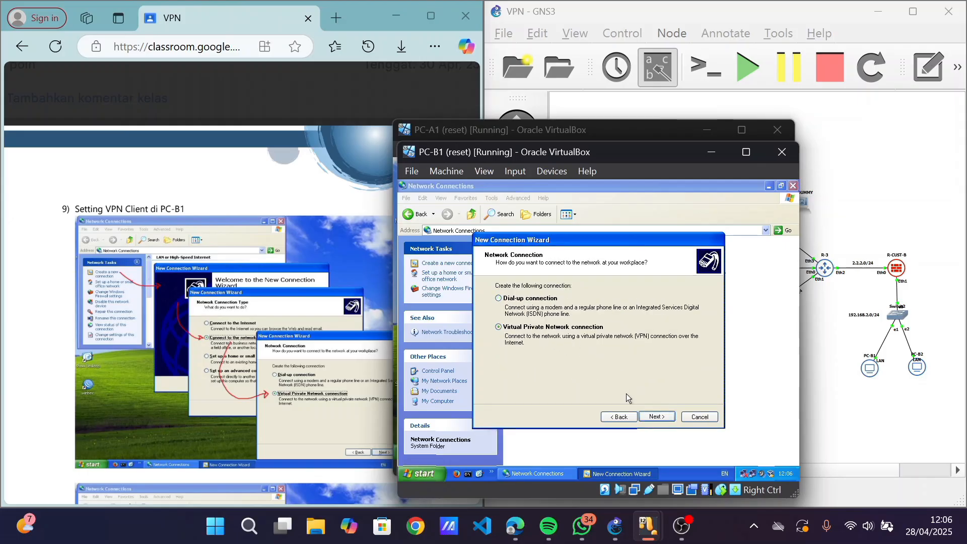
pyautogui.click(651, 418)
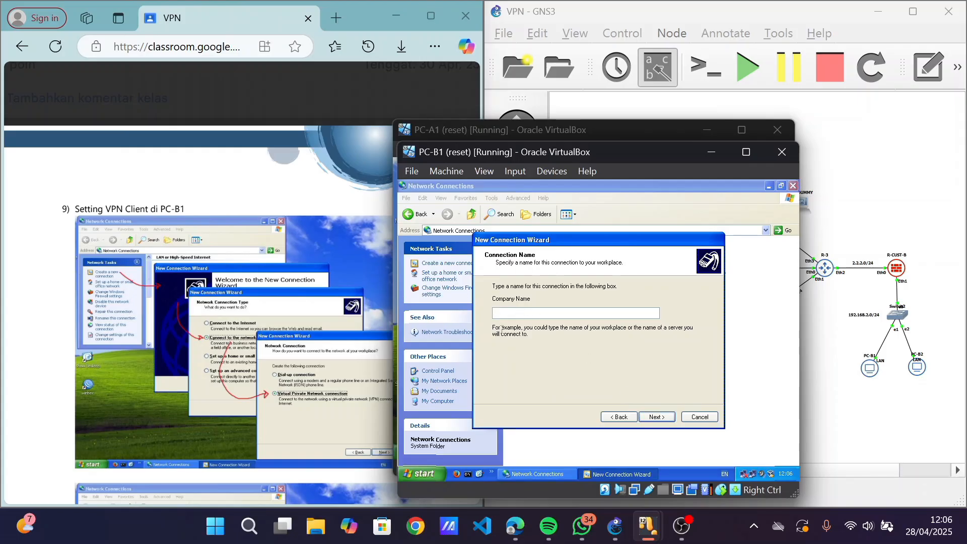
pyautogui.scroll(-5, 242, 302)
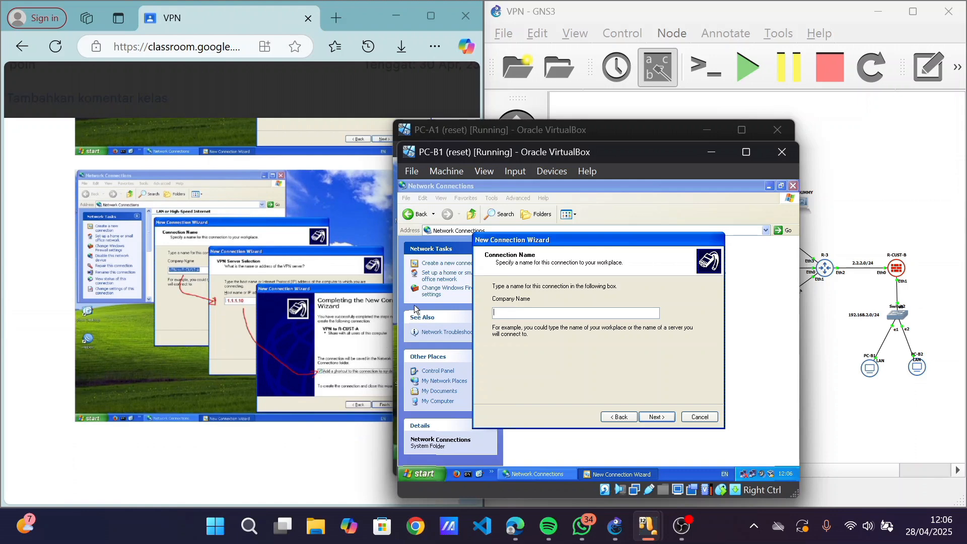
pyautogui.scroll(5, 198, 265)
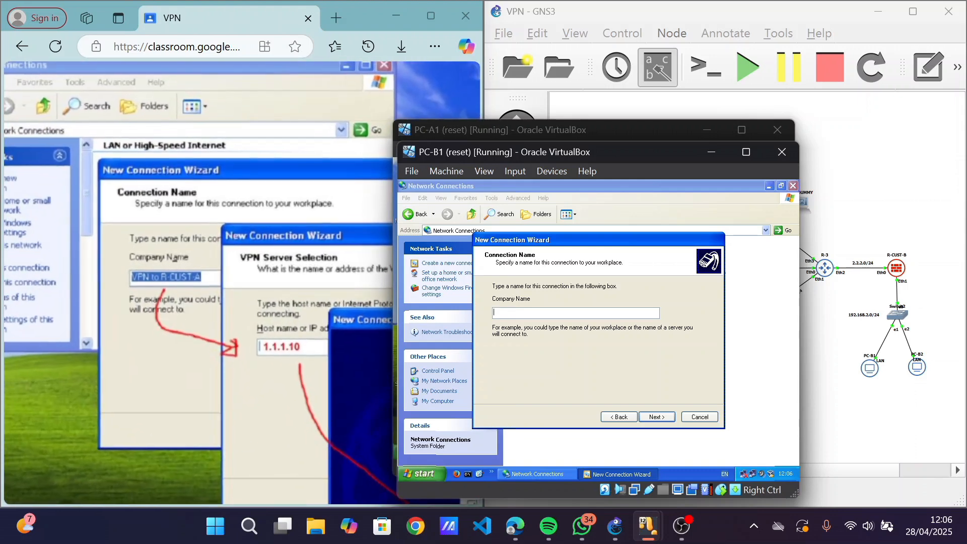
pyautogui.scroll(-5, 242, 282)
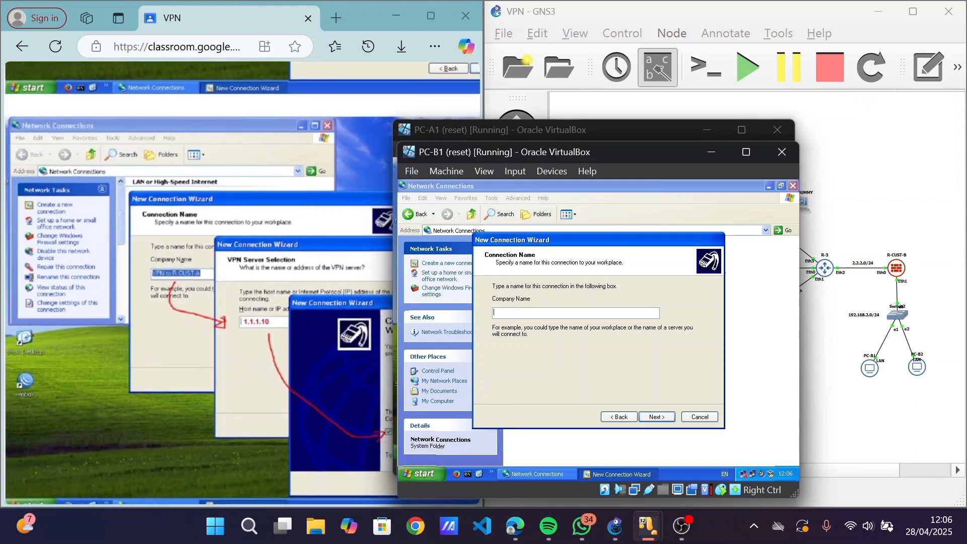
pyautogui.scroll(-1, 200, 262)
pyautogui.scroll(1, 200, 263)
pyautogui.scroll(-2, 200, 263)
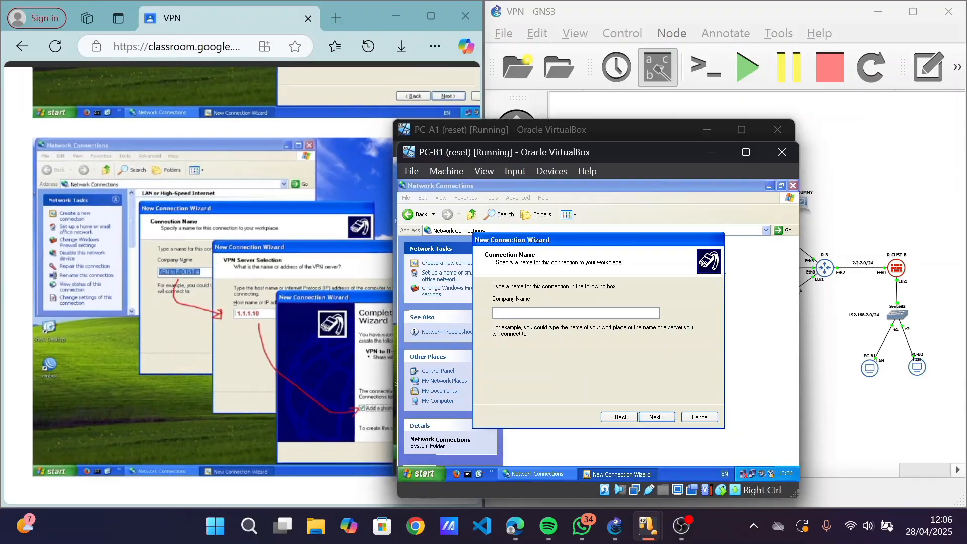
pyautogui.scroll(3, 200, 263)
# Name the connection 'VPN to R-CUST-A' and set the VPN server to 1.1.1.10.
pyautogui.click(503, 314)
pyautogui.write('VPN to')
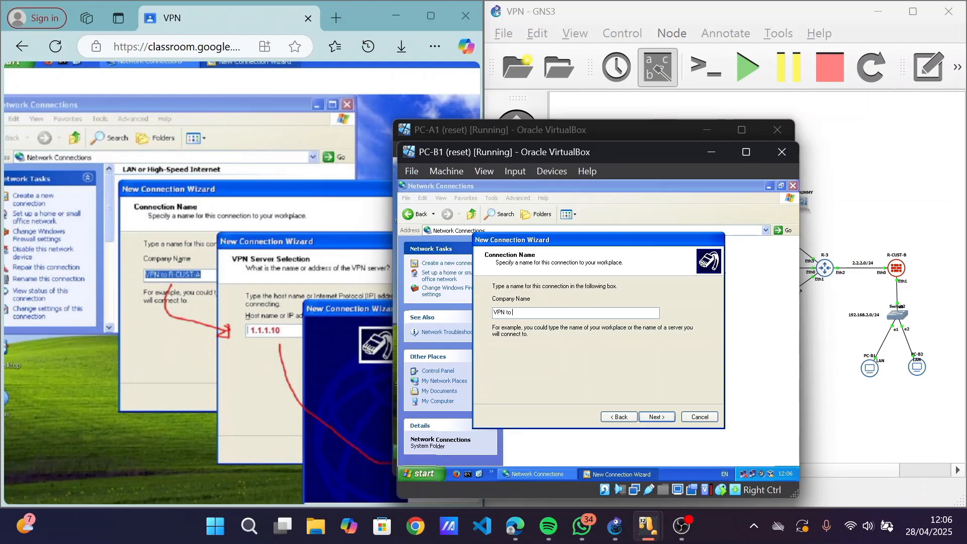
pyautogui.write('CUST-A')
pyautogui.click(649, 418)
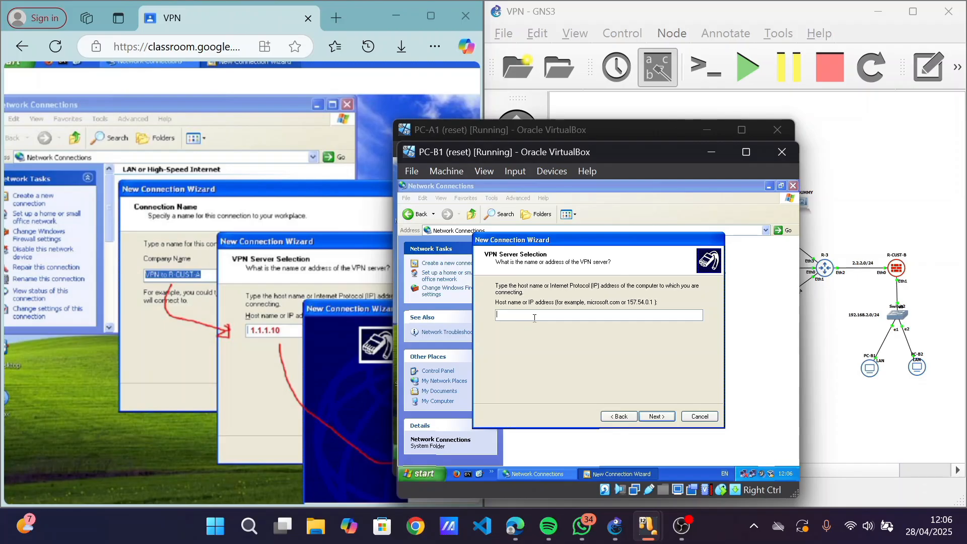
pyautogui.write('1.1.1.10')
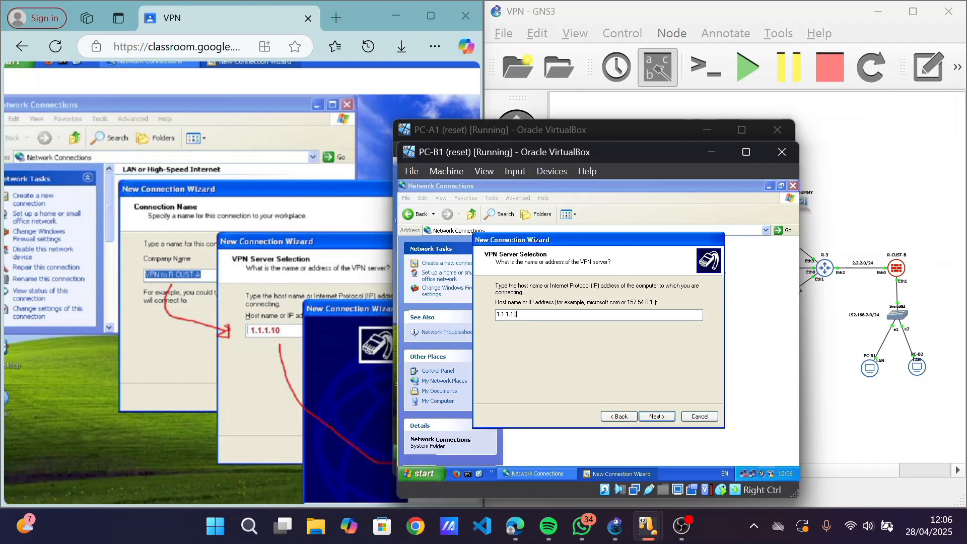
pyautogui.click(656, 416)
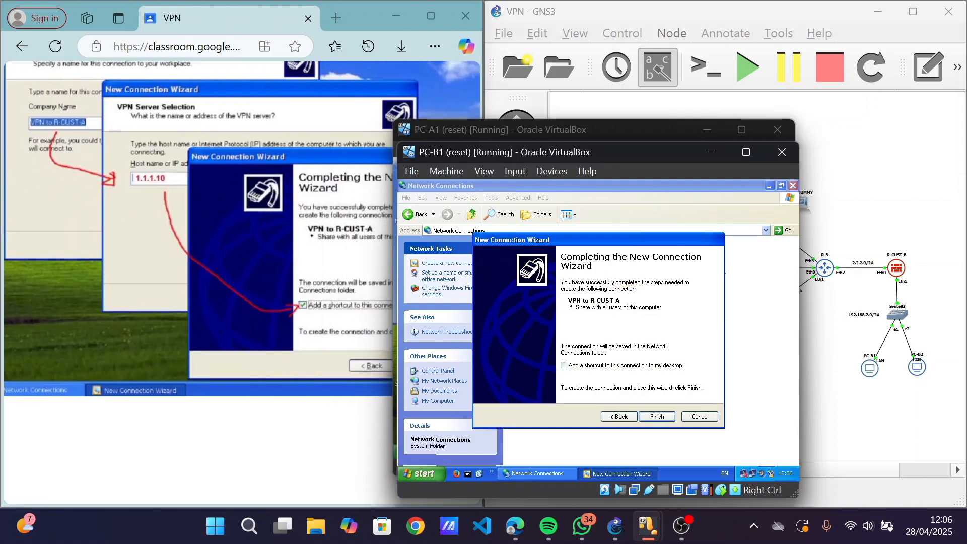
# Finish the wizard with a desktop shortcut and connect as the VPN user with saved credentials.
pyautogui.click(564, 366)
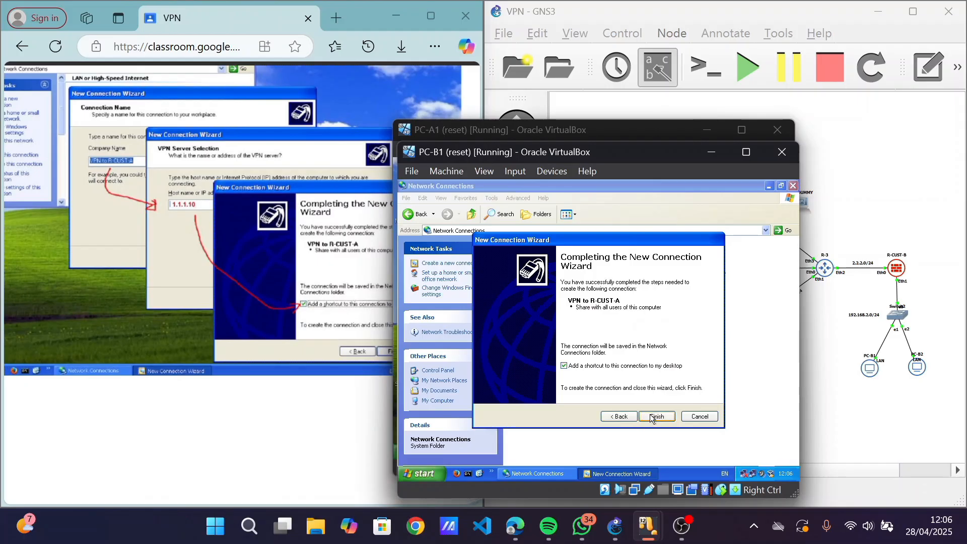
pyautogui.click(652, 417)
pyautogui.write('user1')
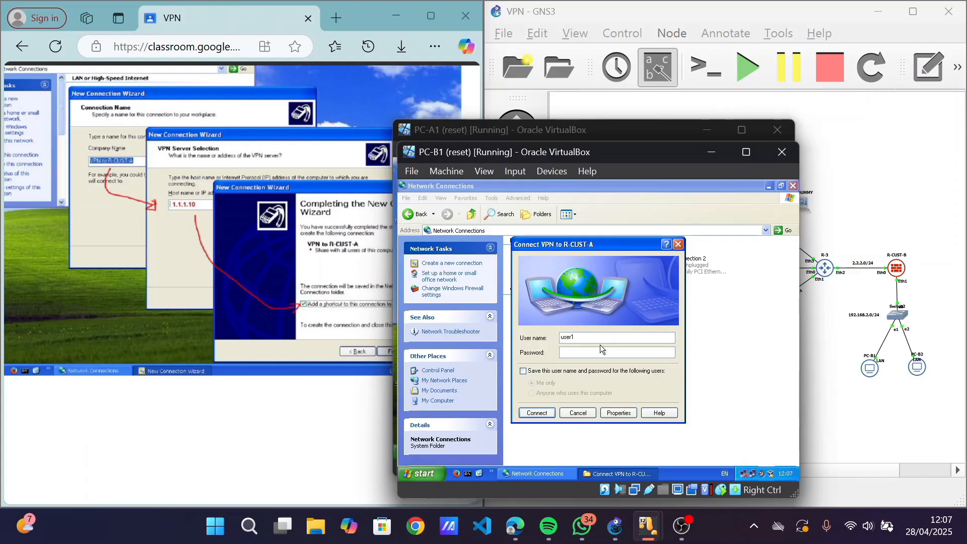
pyautogui.write('user1')
pyautogui.click(523, 372)
pyautogui.scroll(-10, 242, 282)
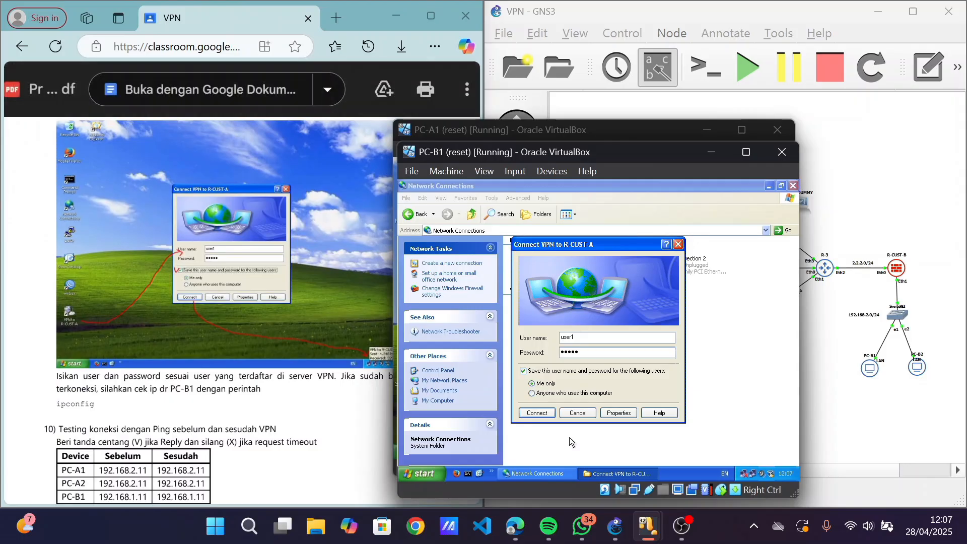
pyautogui.click(542, 415)
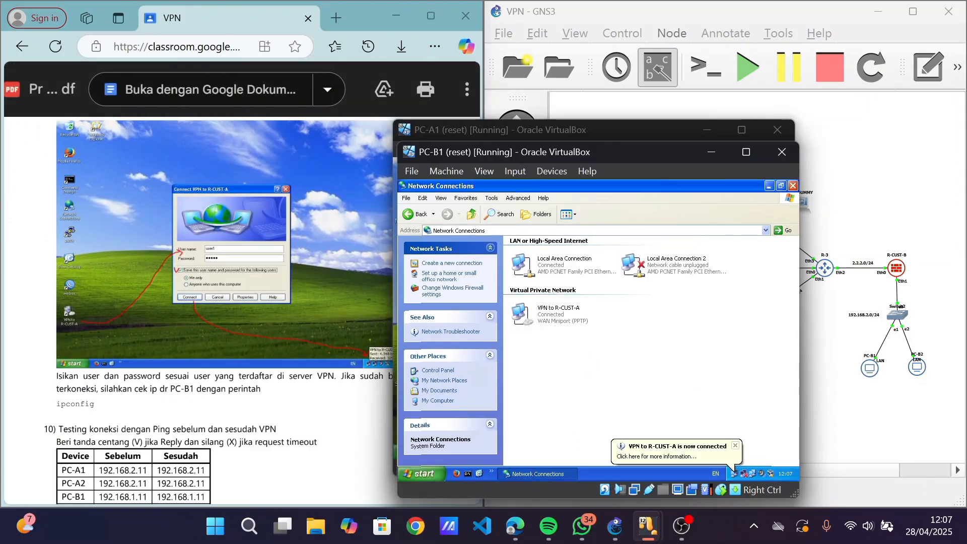
pyautogui.scroll(-3, 227, 302)
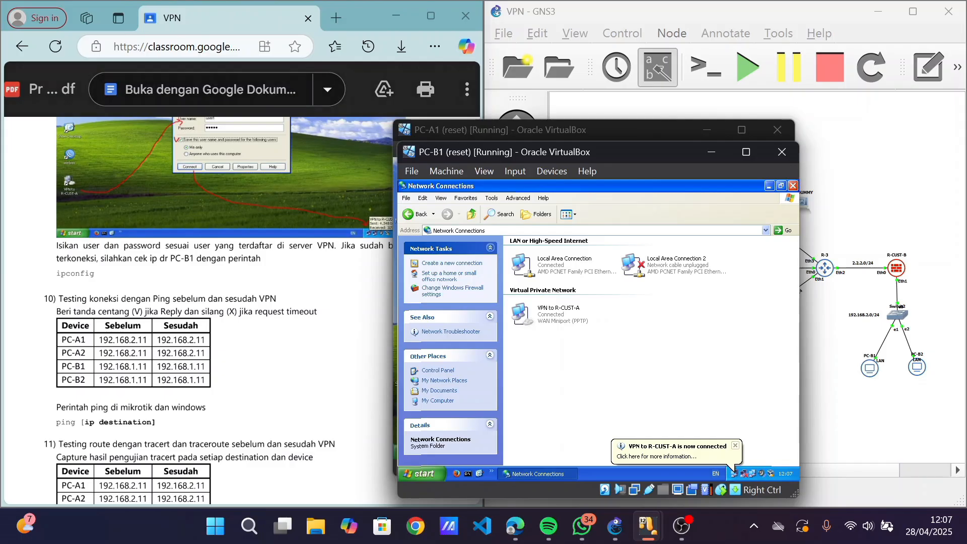
pyautogui.scroll(1, 227, 302)
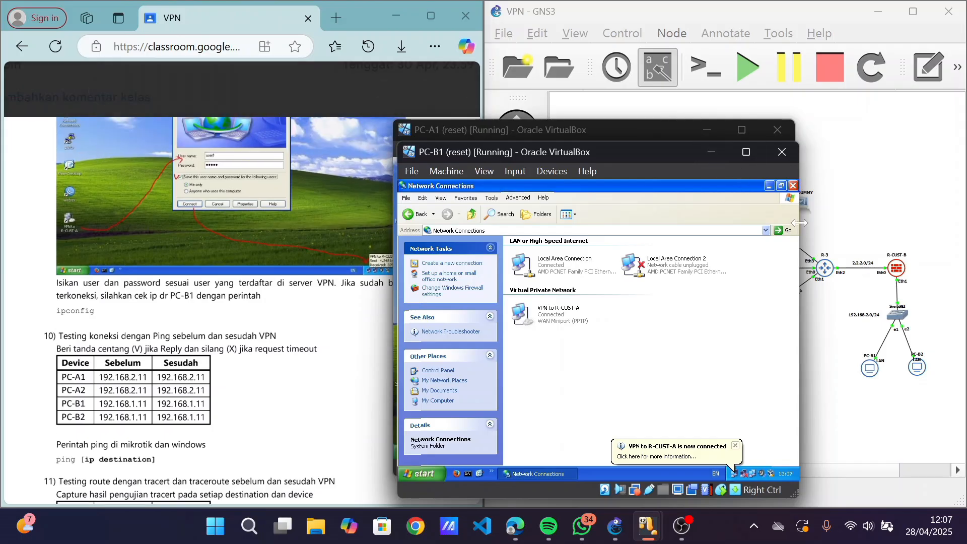
# Run ipconfig on PC-B1 to confirm the VPN adapter address 10.10.10.2, then close the prompt.
pyautogui.click(770, 187)
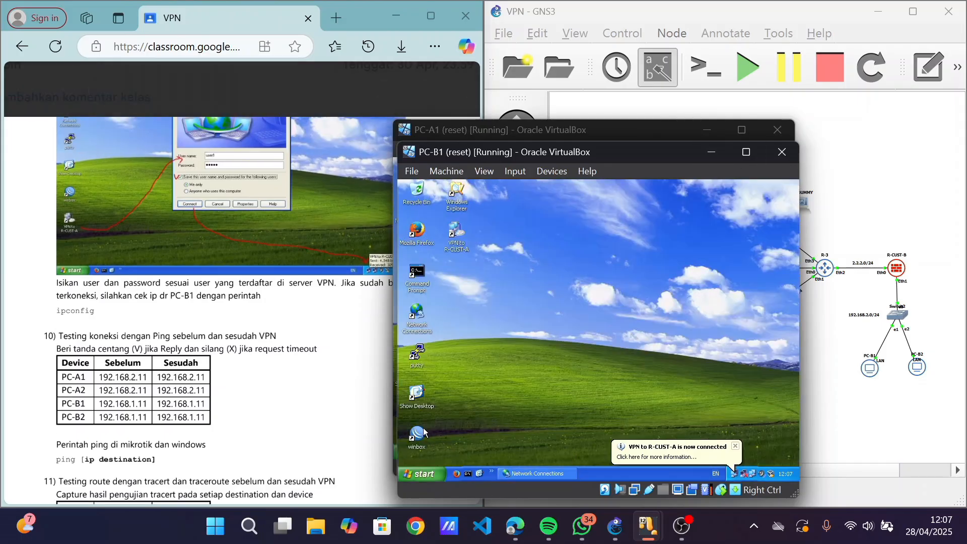
pyautogui.click(468, 475)
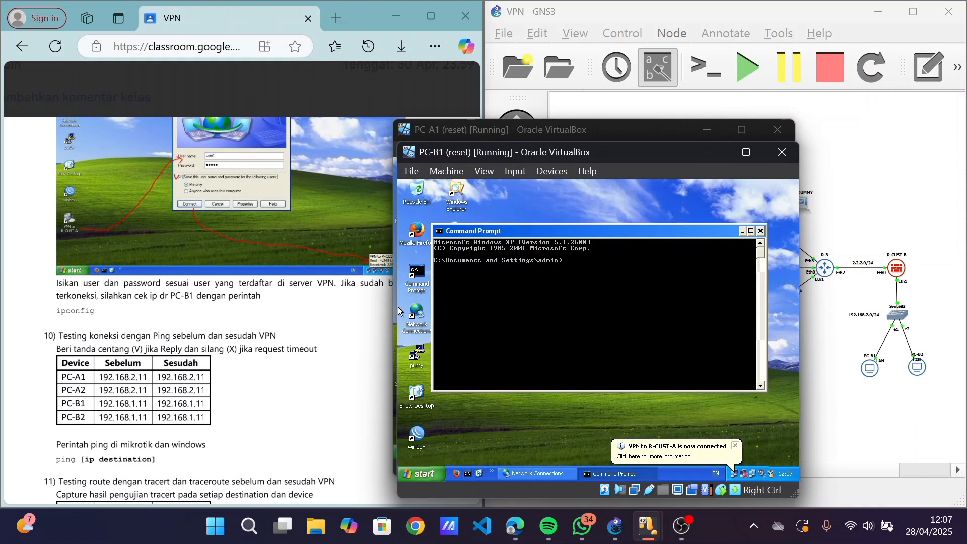
pyautogui.write('ipconfig')
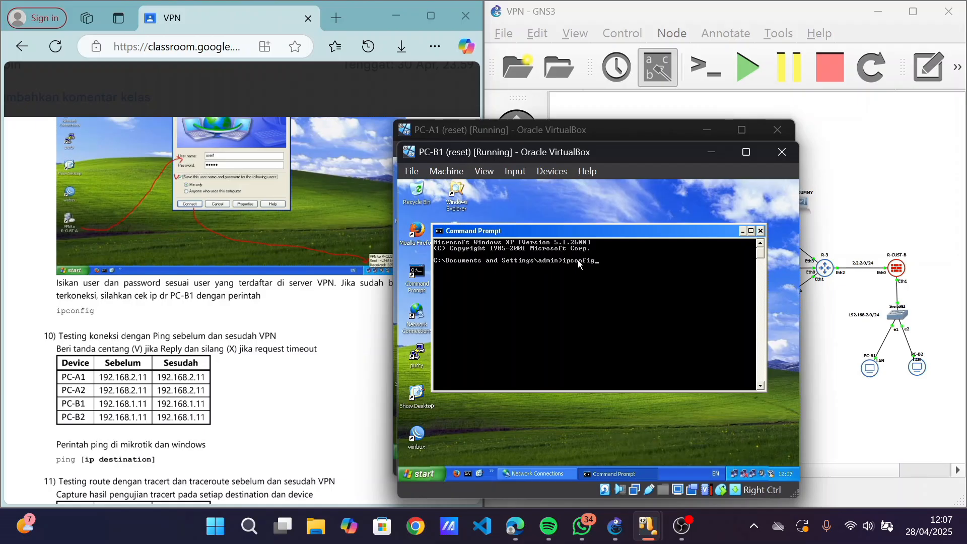
pyautogui.press('Return')
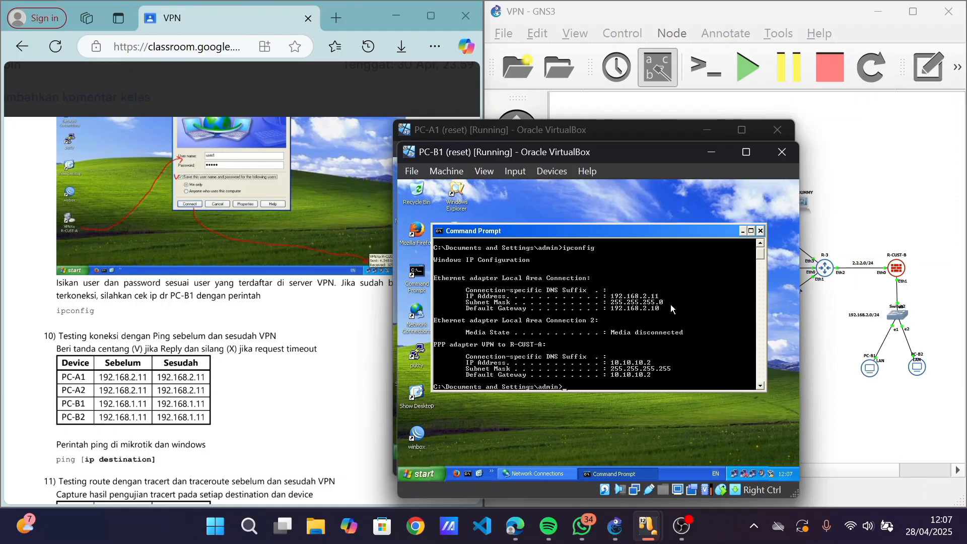
pyautogui.click(761, 231)
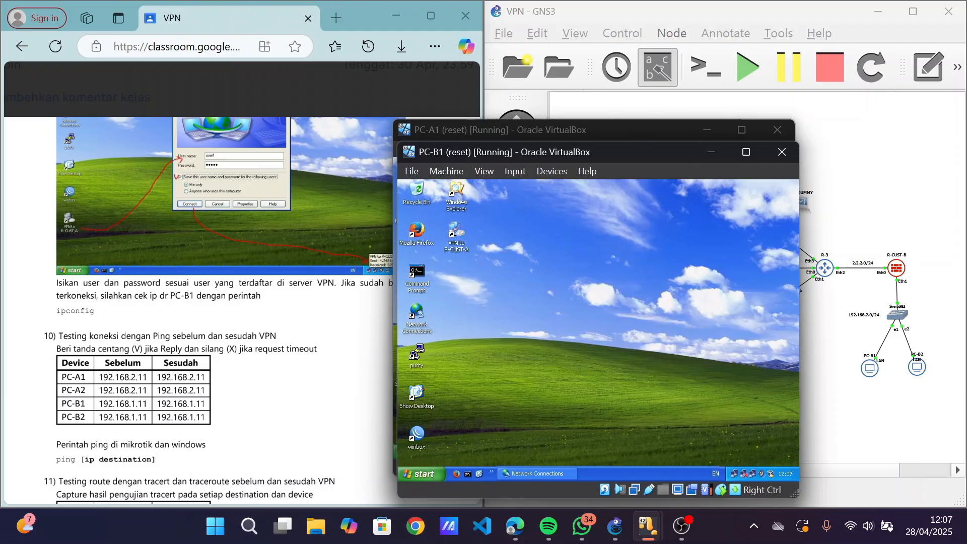
# Disconnect the VPN to R-CUST-A connection in Network Connections and minimize the window.
pyautogui.scroll(-1, 224, 310)
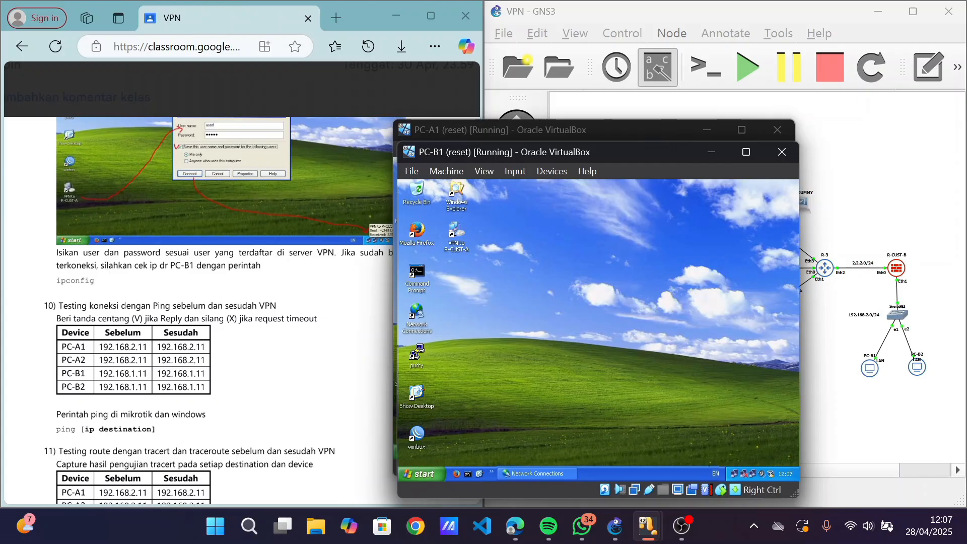
pyautogui.scroll(-3, 224, 311)
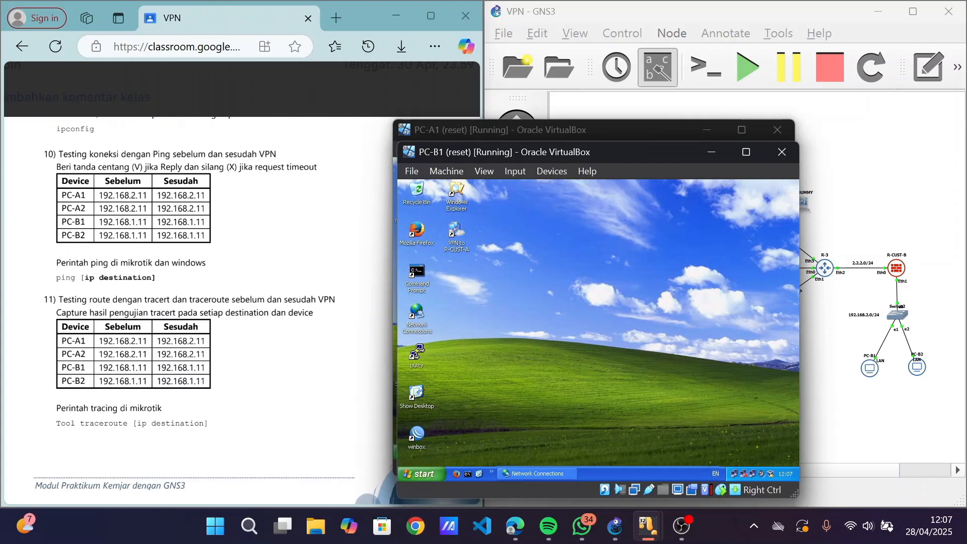
pyautogui.scroll(2, 223, 311)
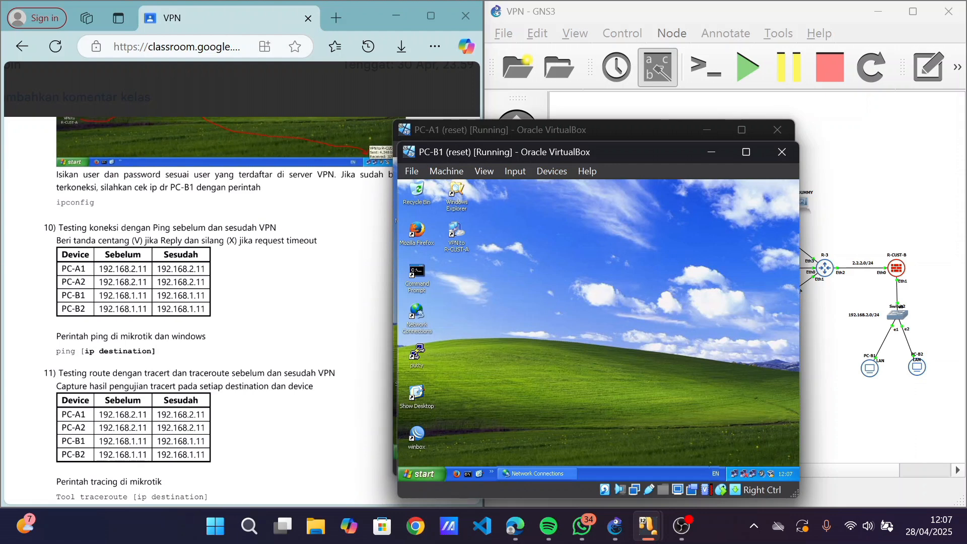
pyautogui.scroll(-1, 227, 310)
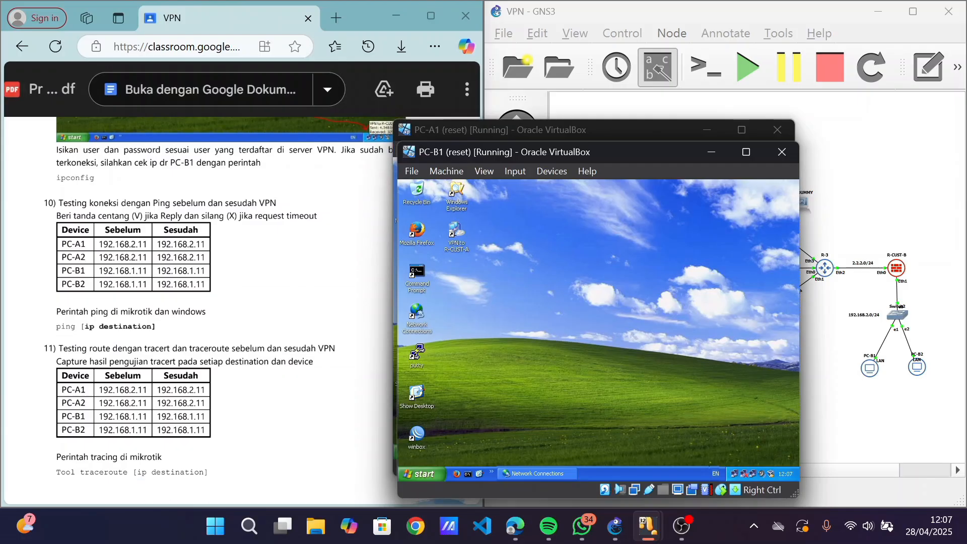
pyautogui.scroll(-2, 227, 310)
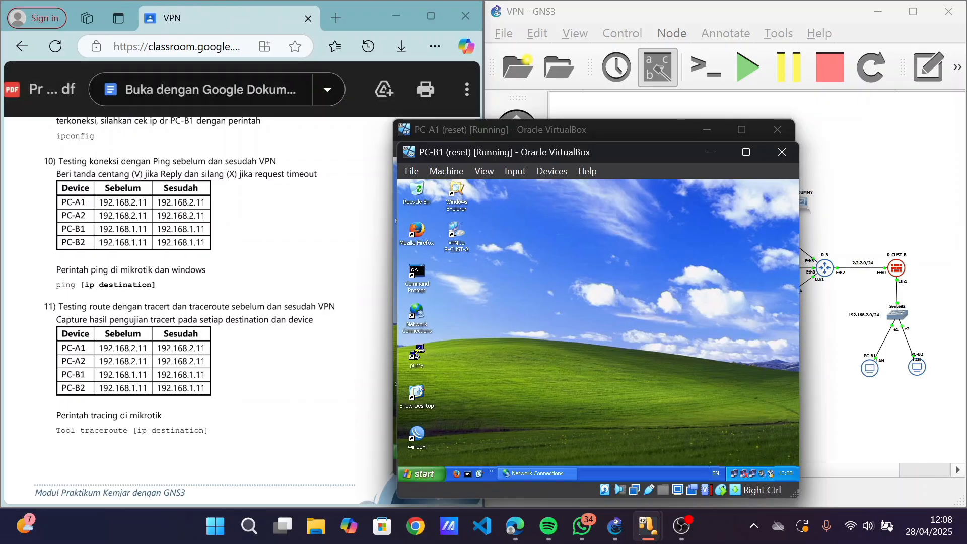
pyautogui.scroll(2, 202, 302)
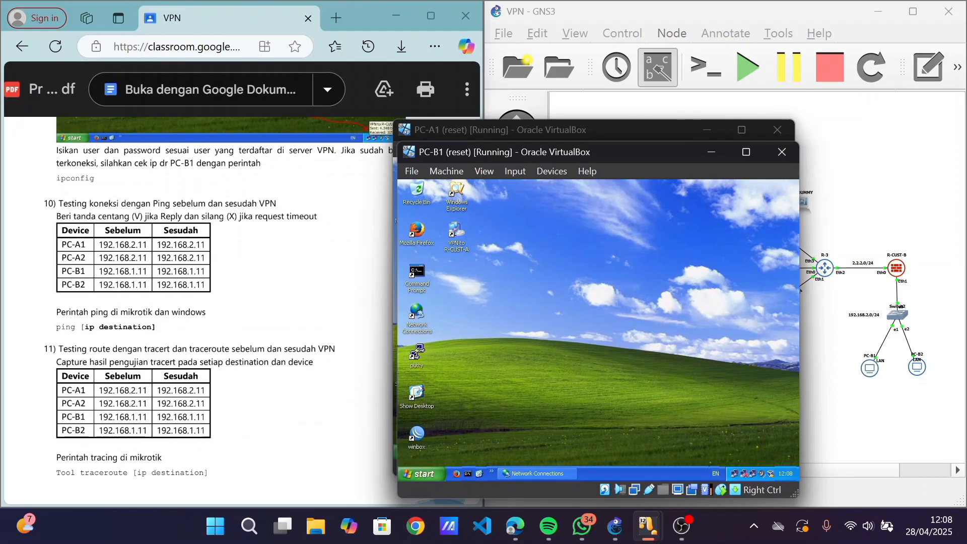
pyautogui.click(564, 479)
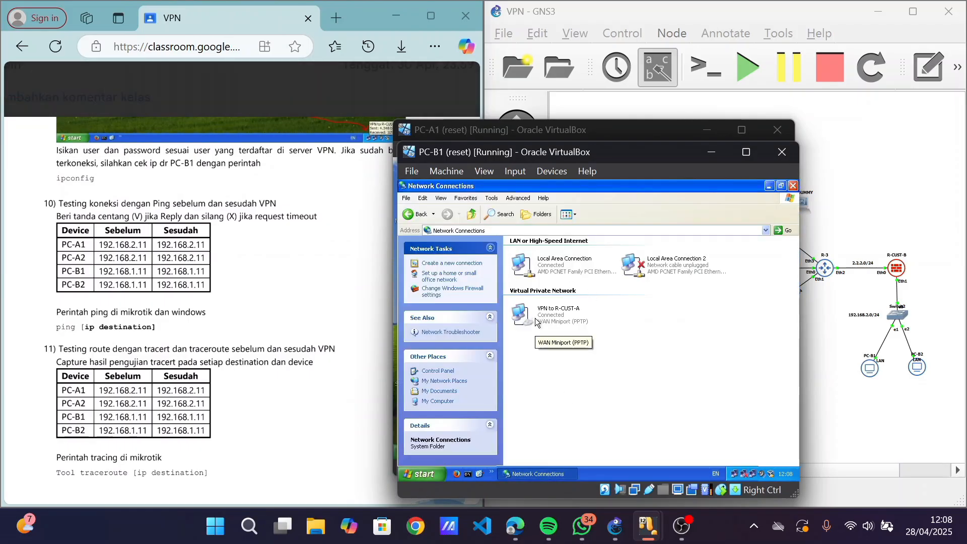
pyautogui.rightClick(537, 321)
pyautogui.click(547, 323)
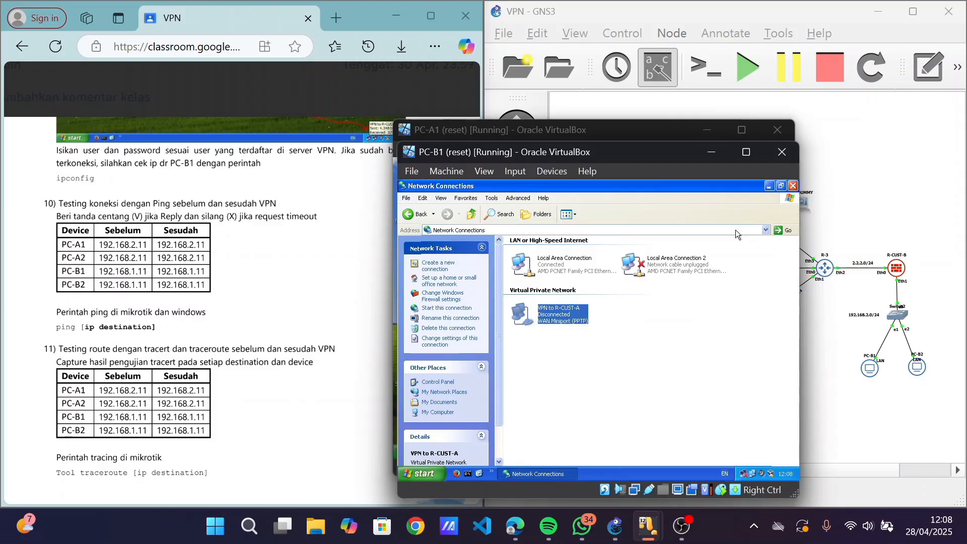
pyautogui.click(716, 358)
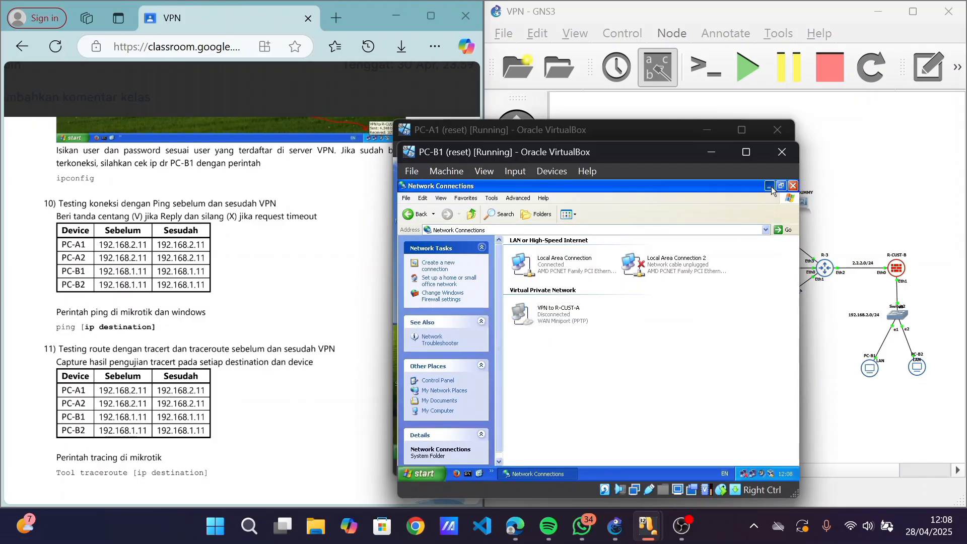
pyautogui.click(770, 187)
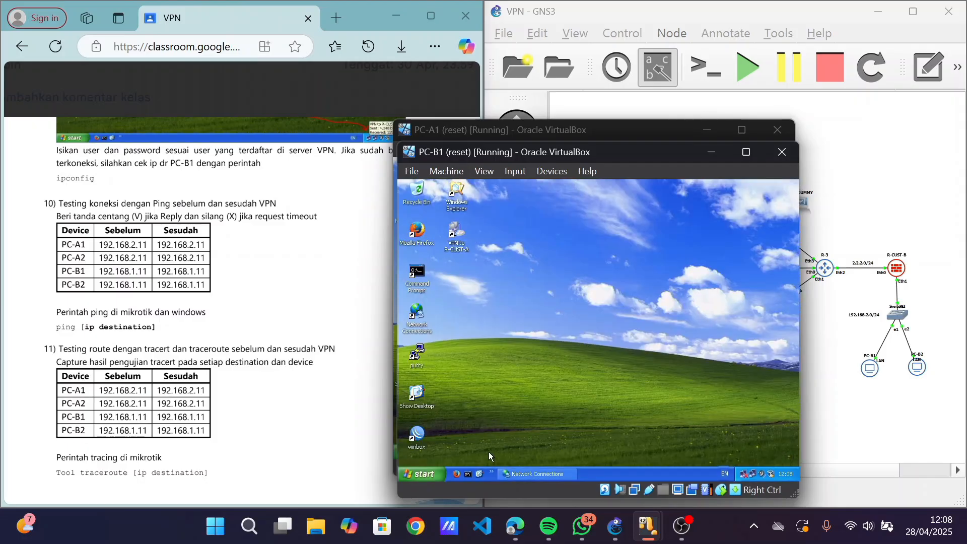
# Connect WinBox on PC-B1 to R-CUST-B and ping 192.168.2.11 from a new terminal.
pyautogui.doubleClick(421, 436)
pyautogui.click(525, 204)
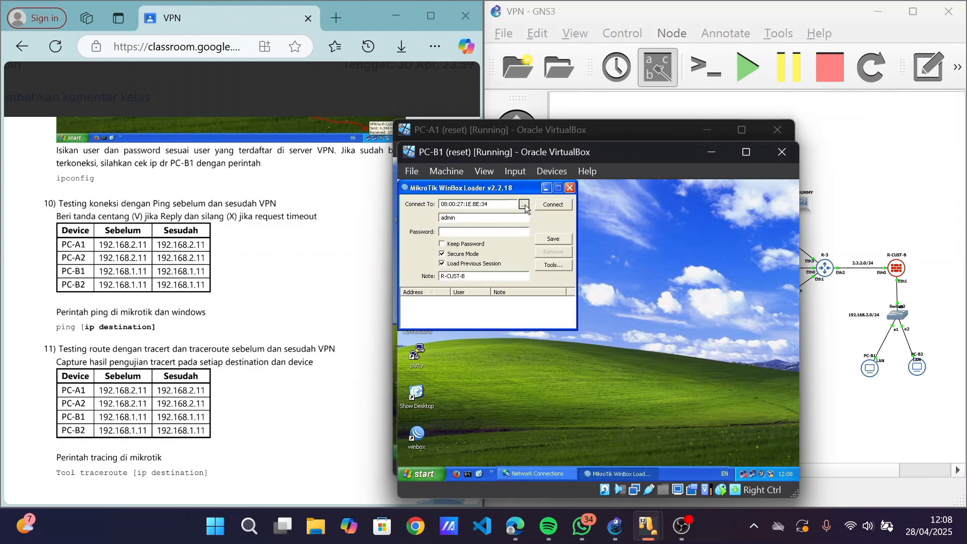
pyautogui.click(464, 227)
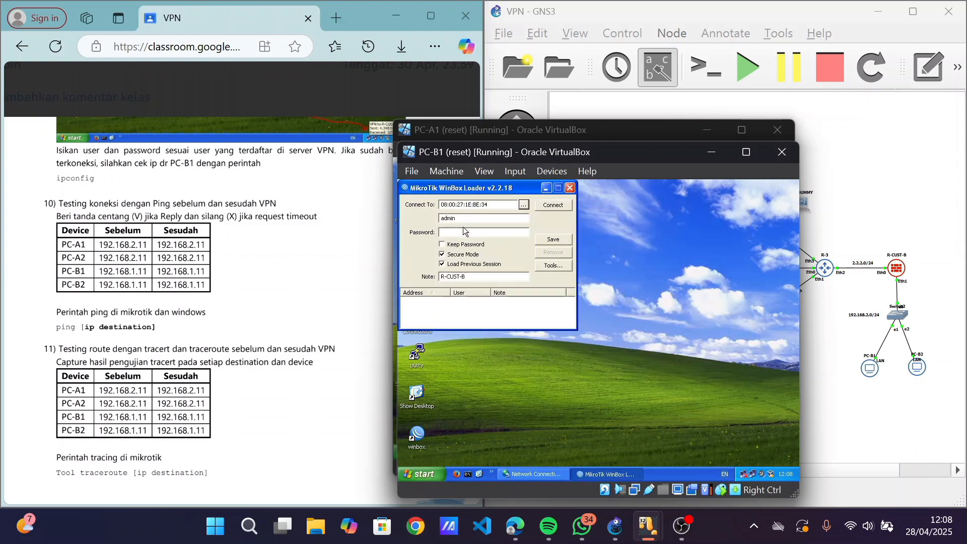
pyautogui.click(544, 205)
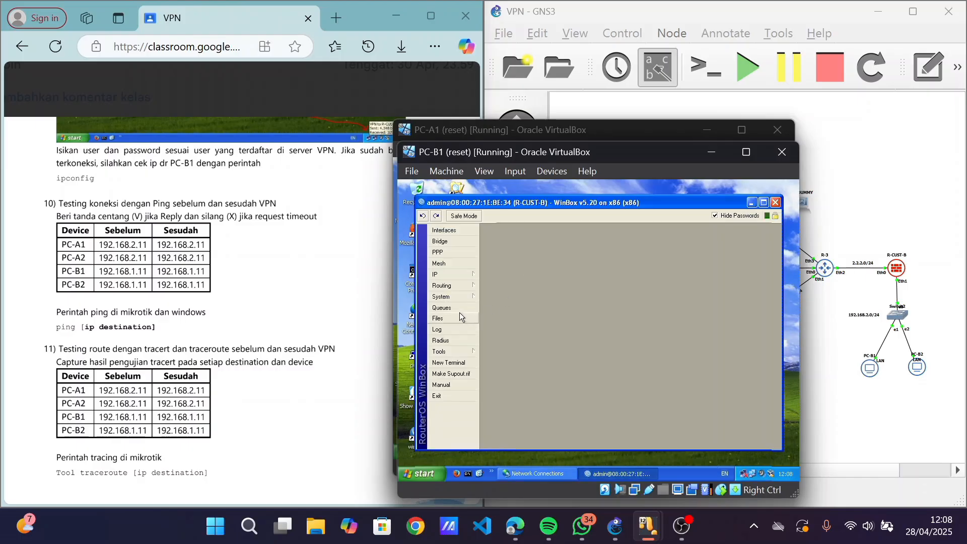
pyautogui.click(449, 363)
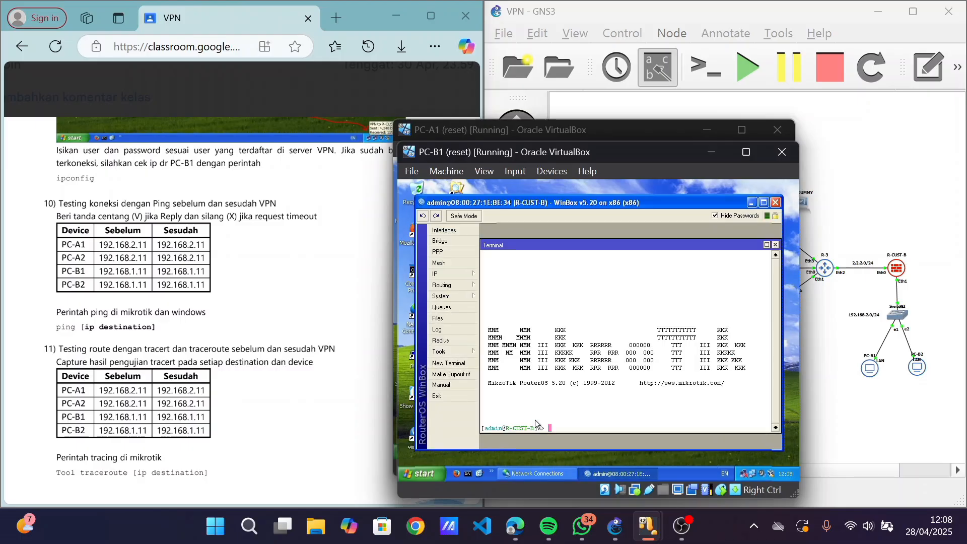
pyautogui.write('ping 192.')
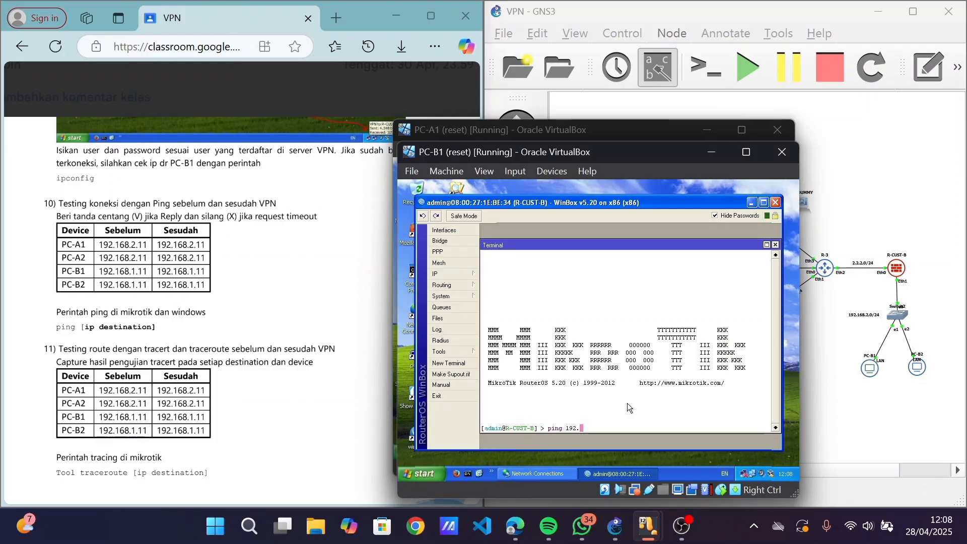
pyautogui.write('168.2.11')
pyautogui.press('Return')
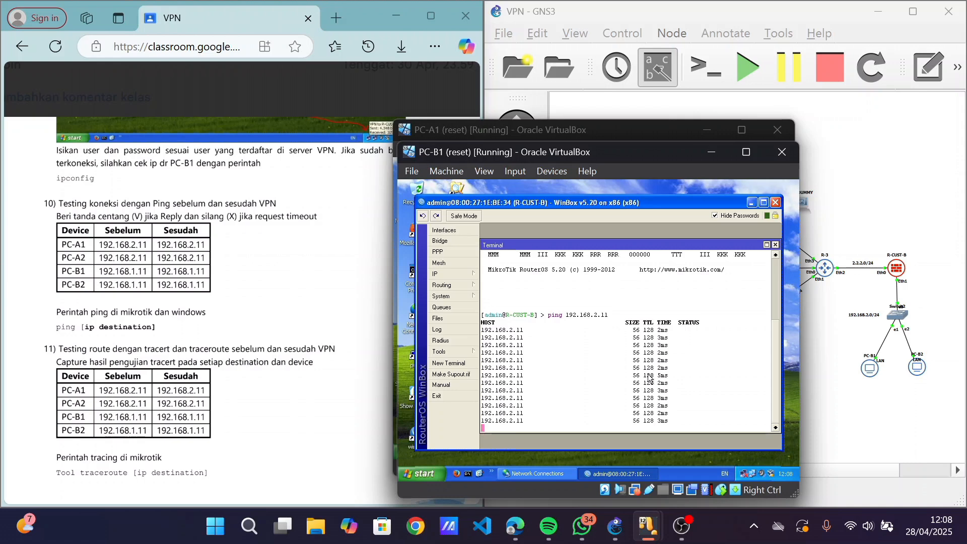
# Stop that ping and ping 192.168.1.11, which fails.
pyautogui.hotkey('ctrl', 'c')
pyautogui.write('ping')
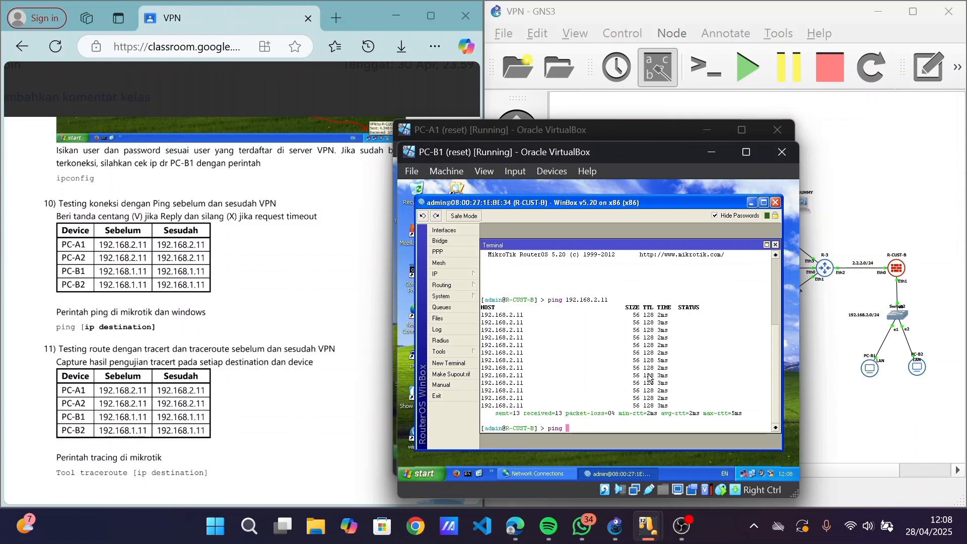
pyautogui.write(' 192.168')
pyautogui.write('1.1')
pyautogui.press('BackSpace')
pyautogui.press('BackSpace')
pyautogui.press('BackSpace')
pyautogui.write('.1.11')
pyautogui.press('Return')
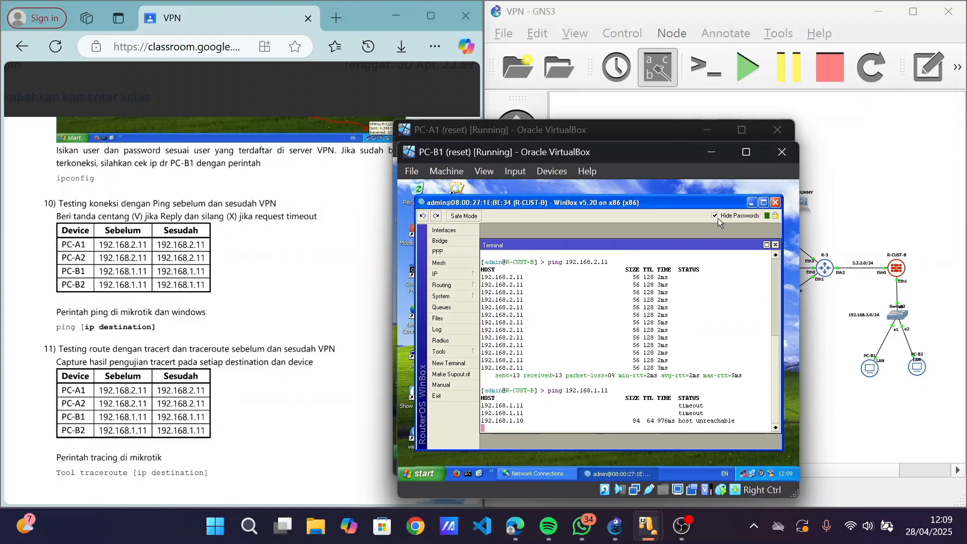
# On PC-A1, ping 192.168.2.11 from an R-CUST-A terminal (100% loss), then minimize WinBox.
pyautogui.click(593, 129)
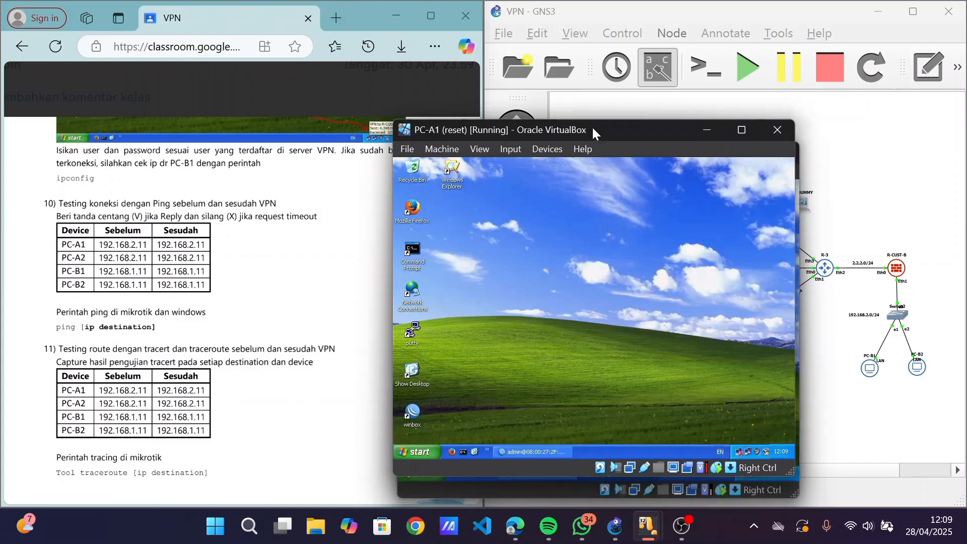
pyautogui.click(510, 450)
pyautogui.click(443, 343)
pyautogui.write('ping ')
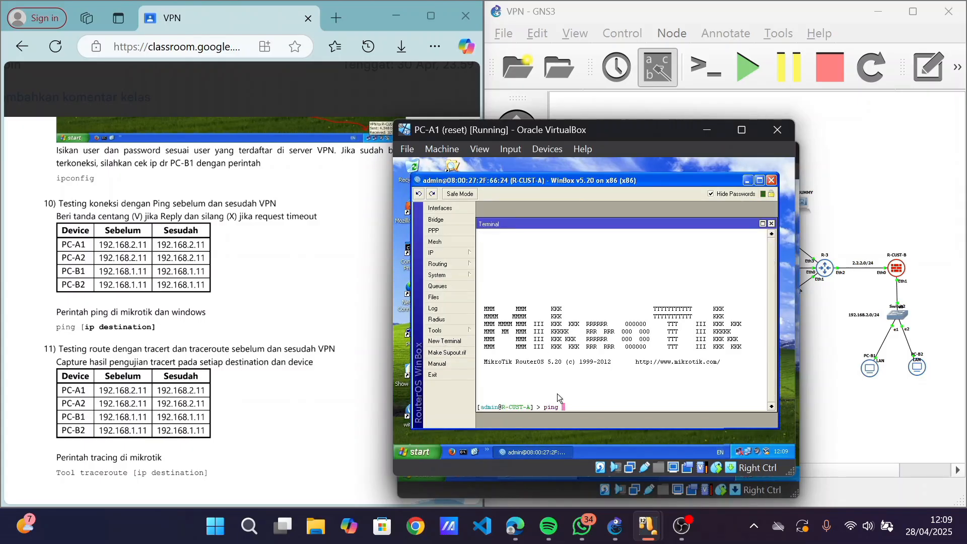
pyautogui.write('192.')
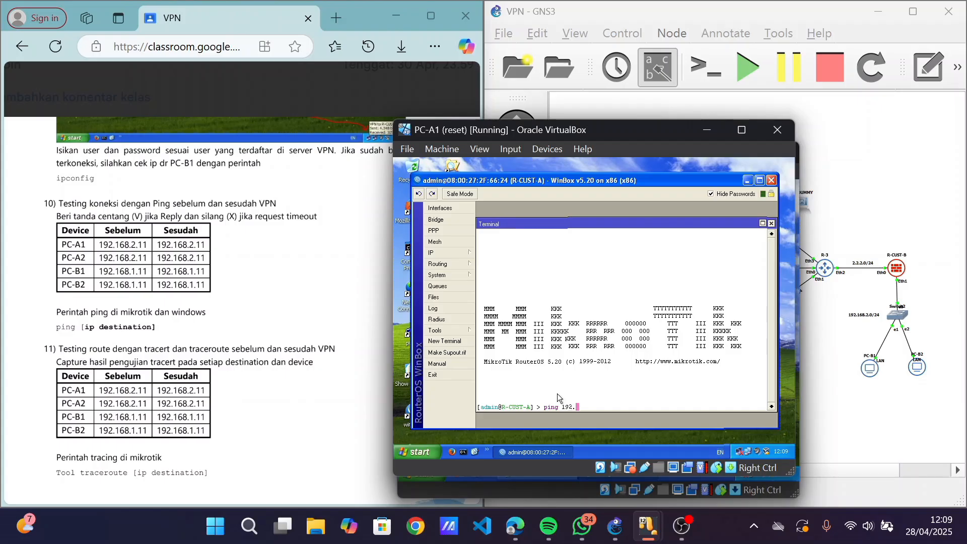
pyautogui.write('168.2.11')
pyautogui.press('Return')
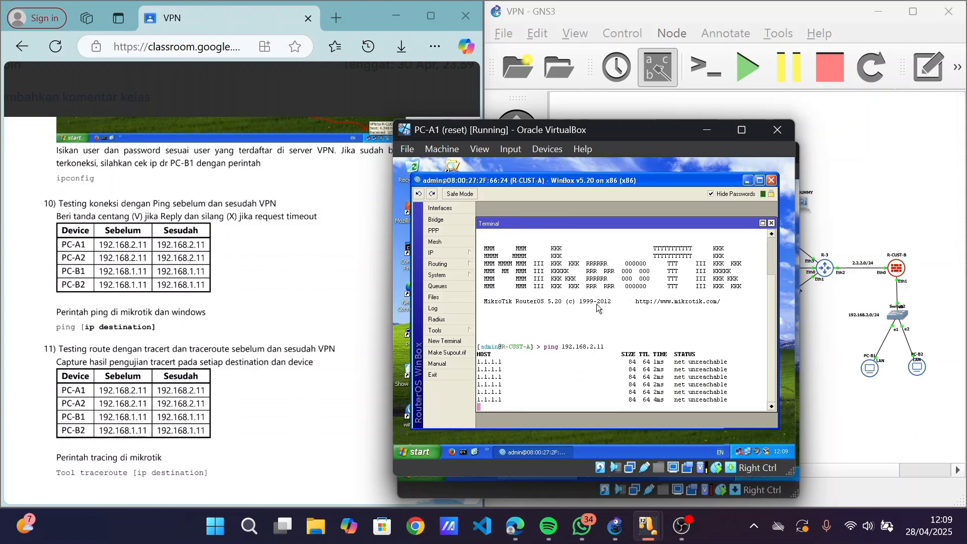
pyautogui.hotkey('ctrl', 'c')
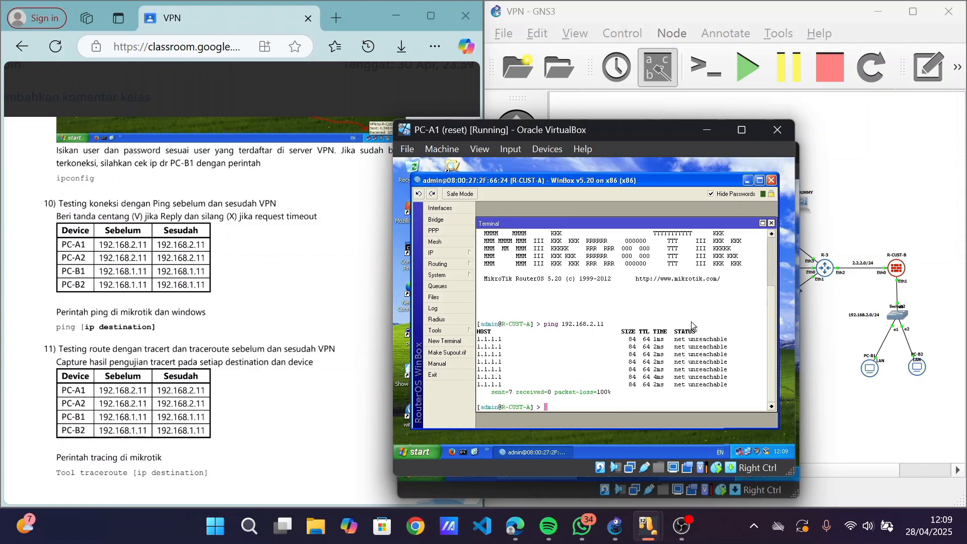
pyautogui.click(748, 180)
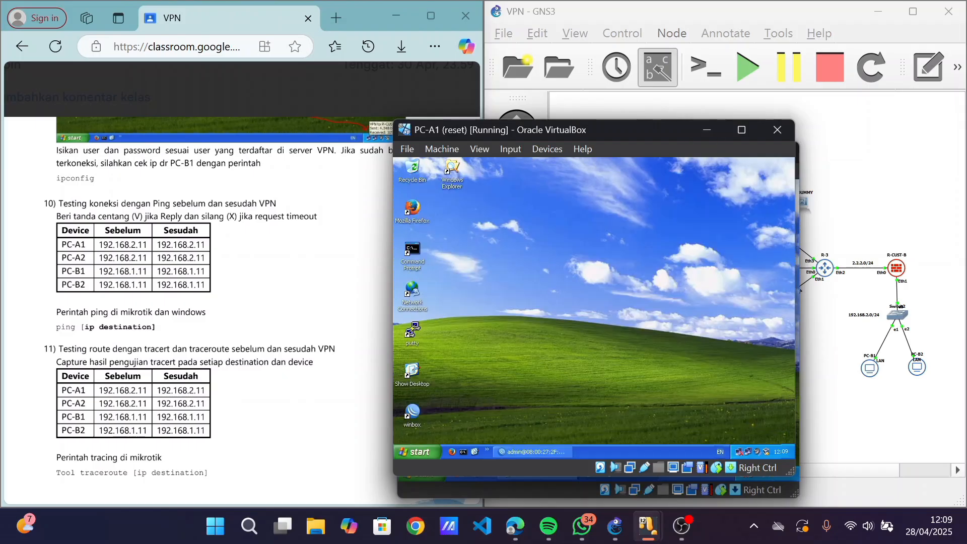
pyautogui.moveTo(649, 527)
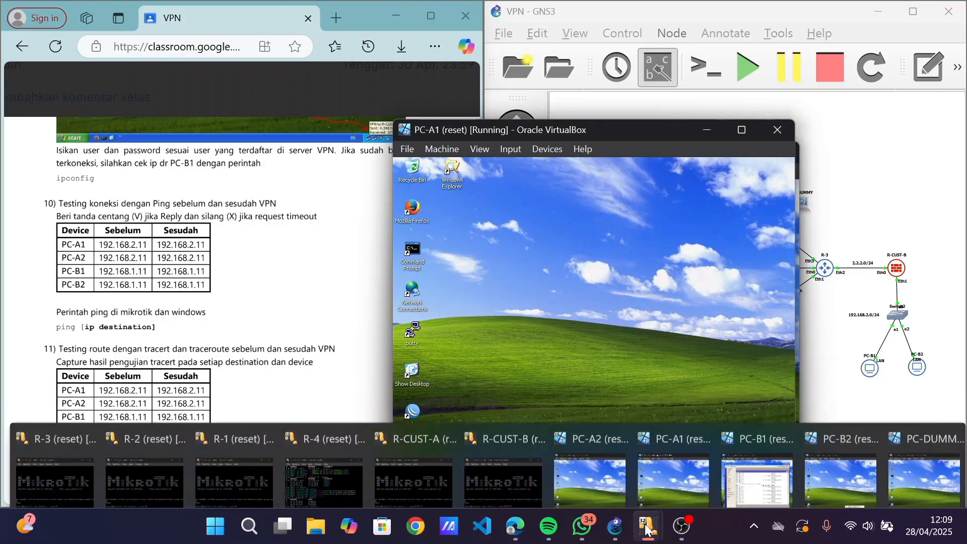
# On PC-A2, connect WinBox to R-CUST-A from the neighbour list after a time-out, opening a terminal.
pyautogui.click(601, 473)
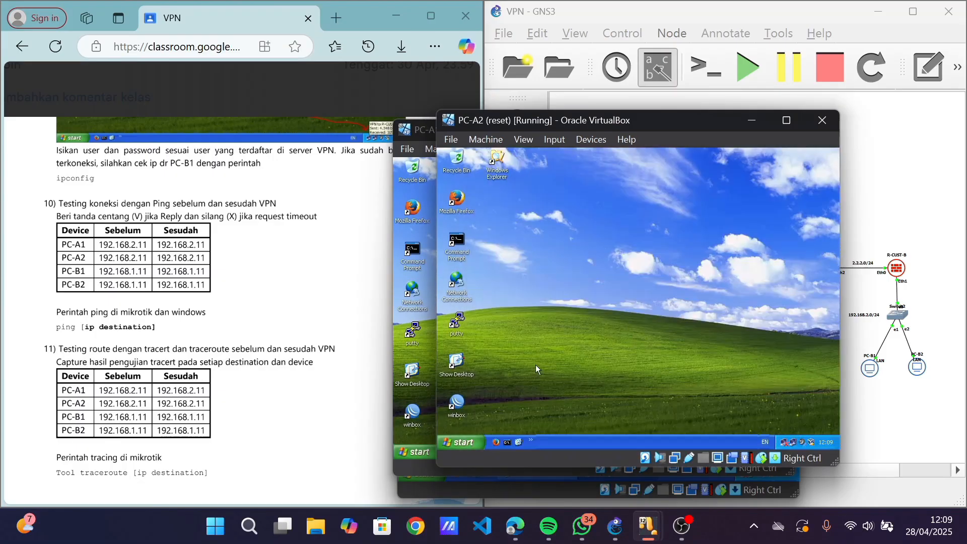
pyautogui.click(457, 409)
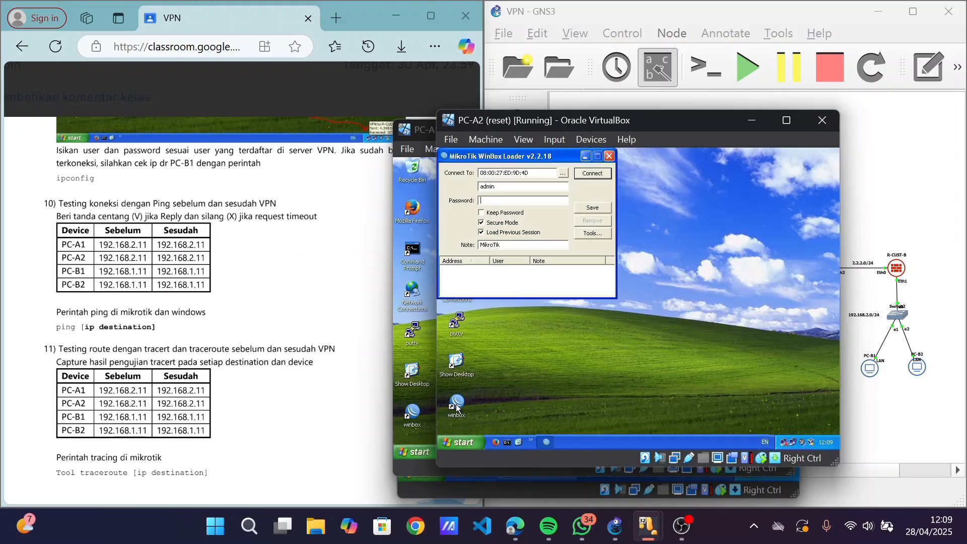
pyautogui.click(585, 176)
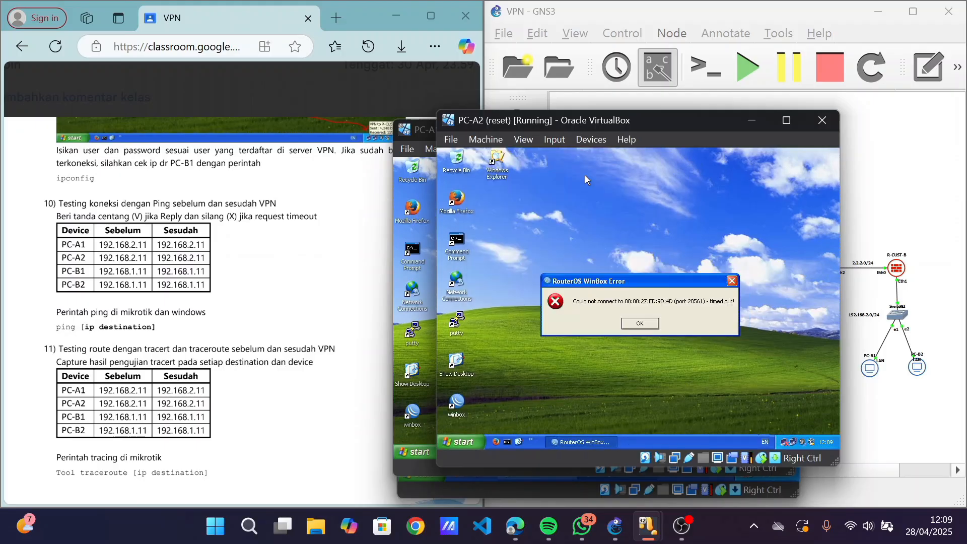
pyautogui.click(631, 327)
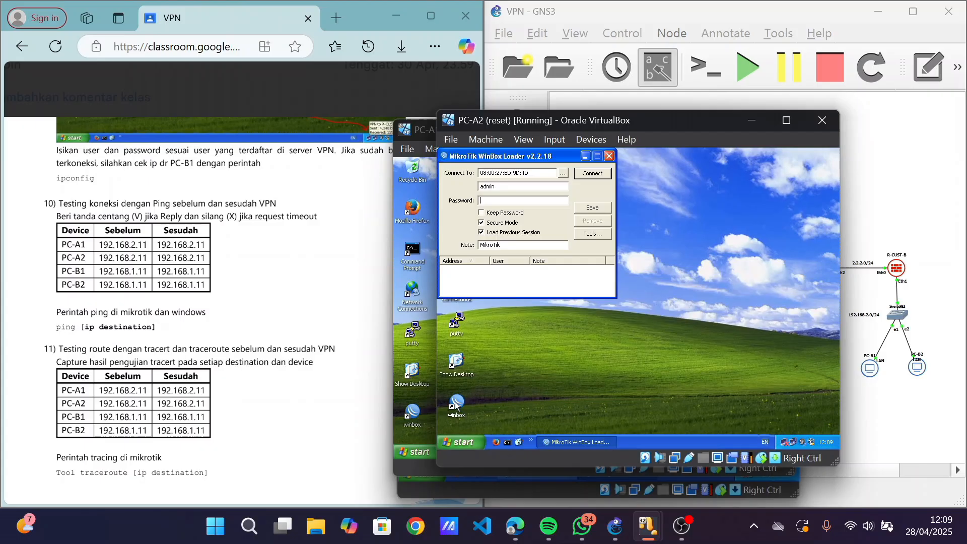
pyautogui.click(564, 173)
pyautogui.doubleClick(504, 195)
pyautogui.click(580, 174)
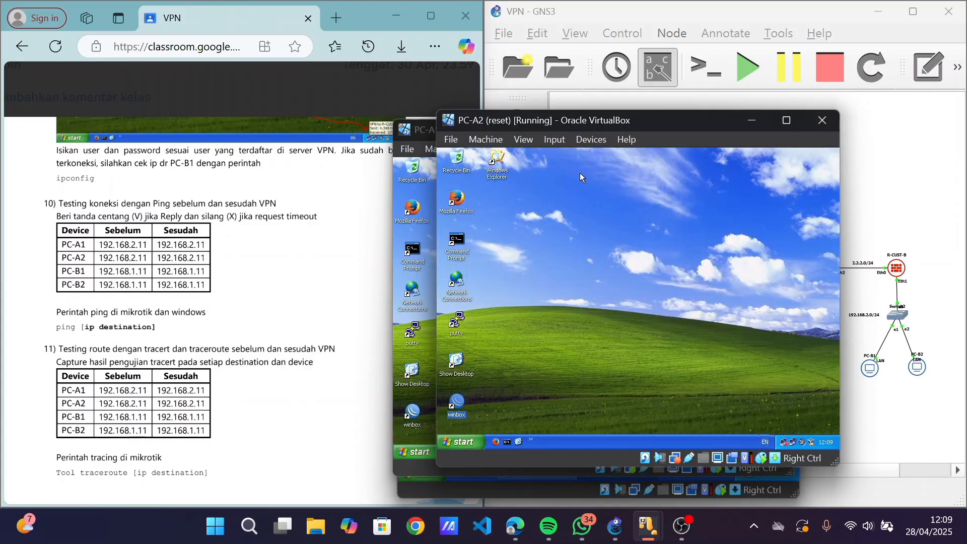
pyautogui.click(488, 332)
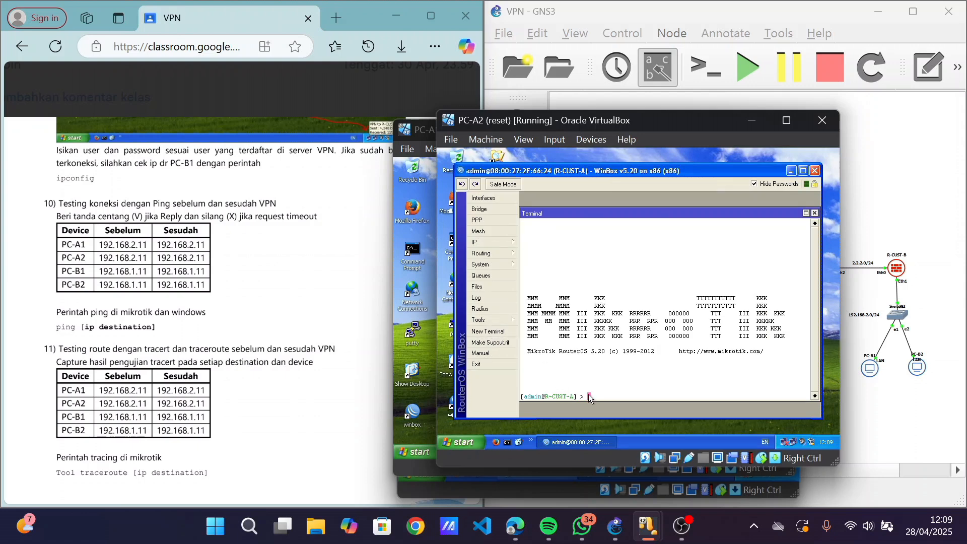
# Ping 192.168.2.11 from R-CUST-A, getting net unreachable, then bring PC-B2 forward.
pyautogui.write('ping 192.168.1.1')
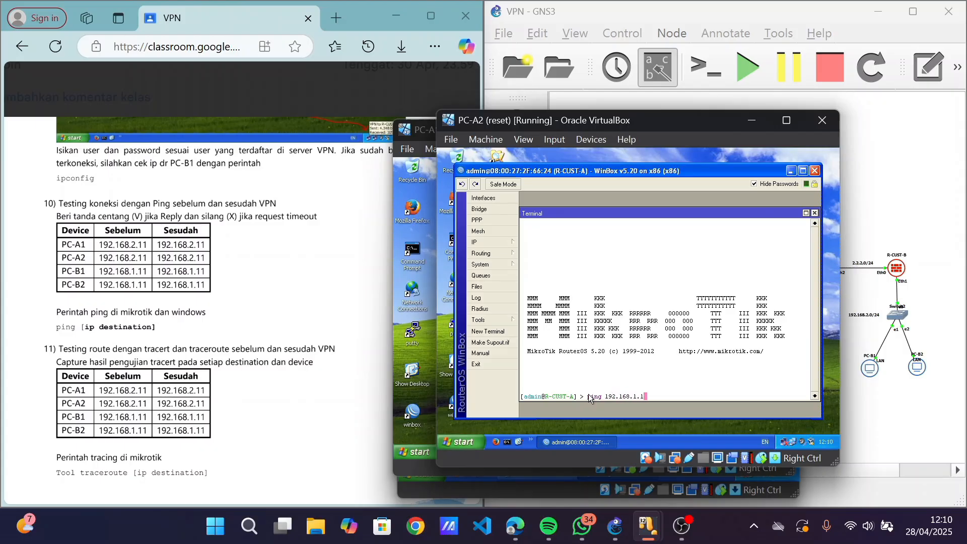
pyautogui.press('BackSpace')
pyautogui.press('BackSpace')
pyautogui.press('BackSpace')
pyautogui.write('2.11')
pyautogui.press('Return')
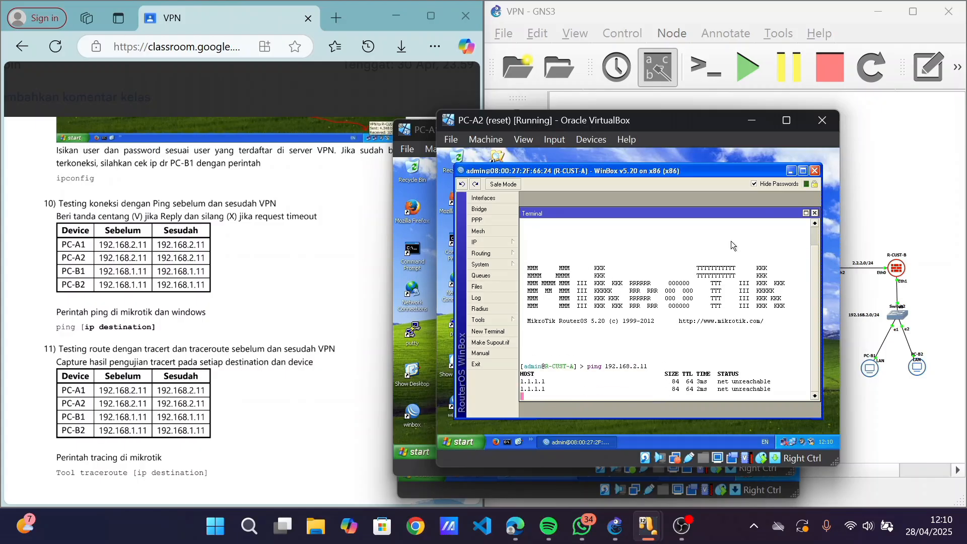
pyautogui.moveTo(650, 526)
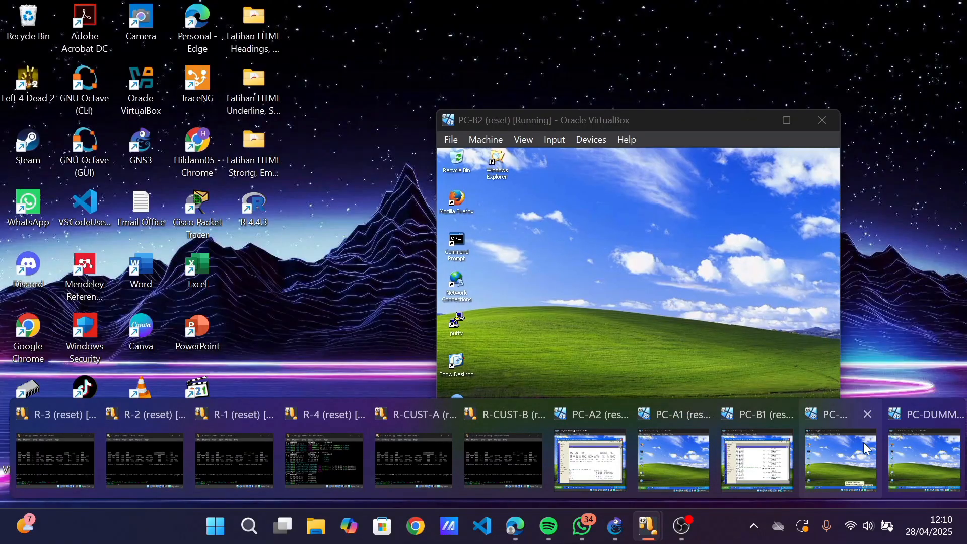
pyautogui.click(863, 440)
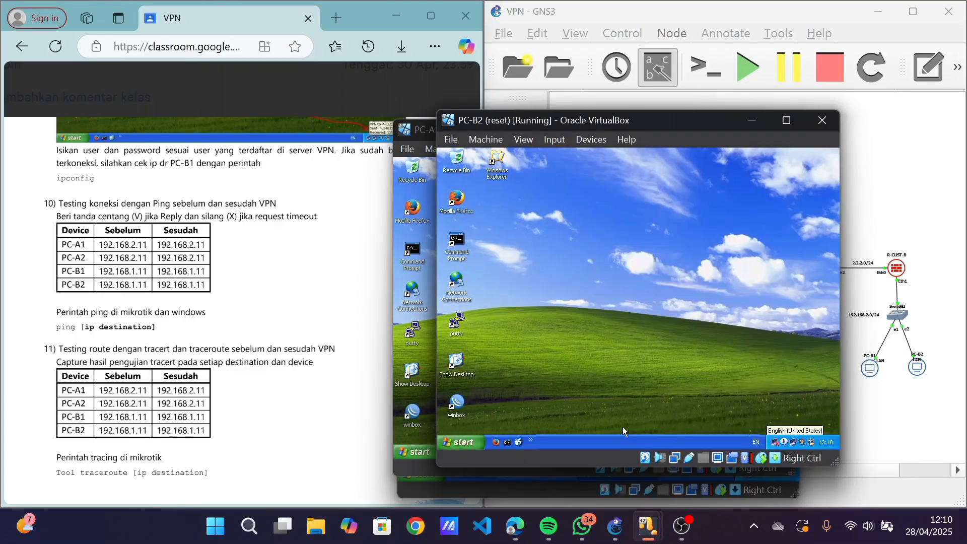
# Launch WinBox on PC-B2 and connect to the R-CUST-B router.
pyautogui.doubleClick(462, 406)
pyautogui.click(563, 174)
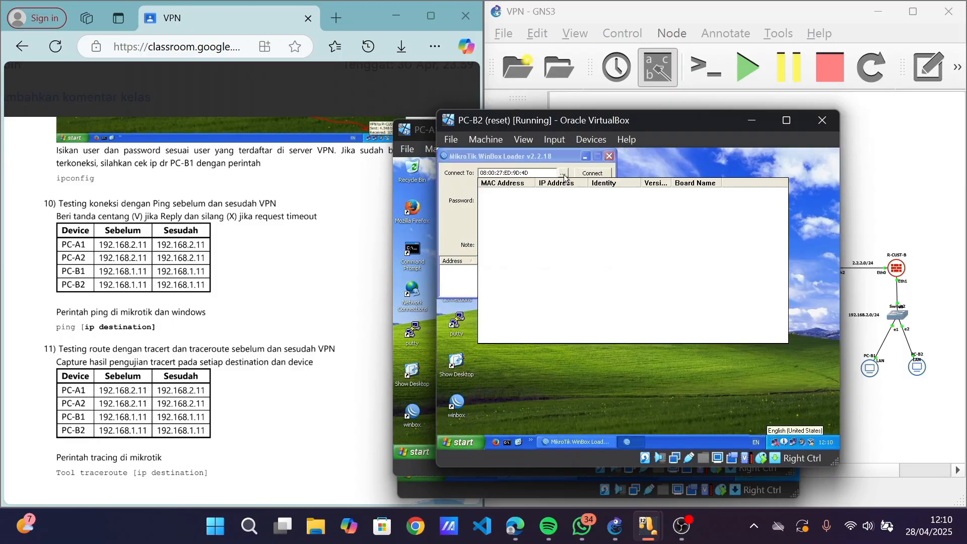
pyautogui.click(500, 194)
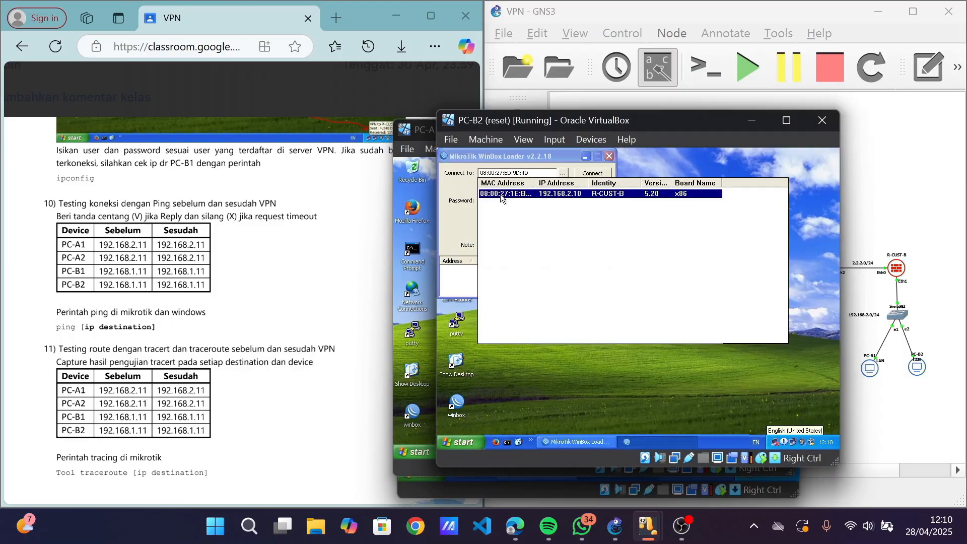
pyautogui.click(593, 172)
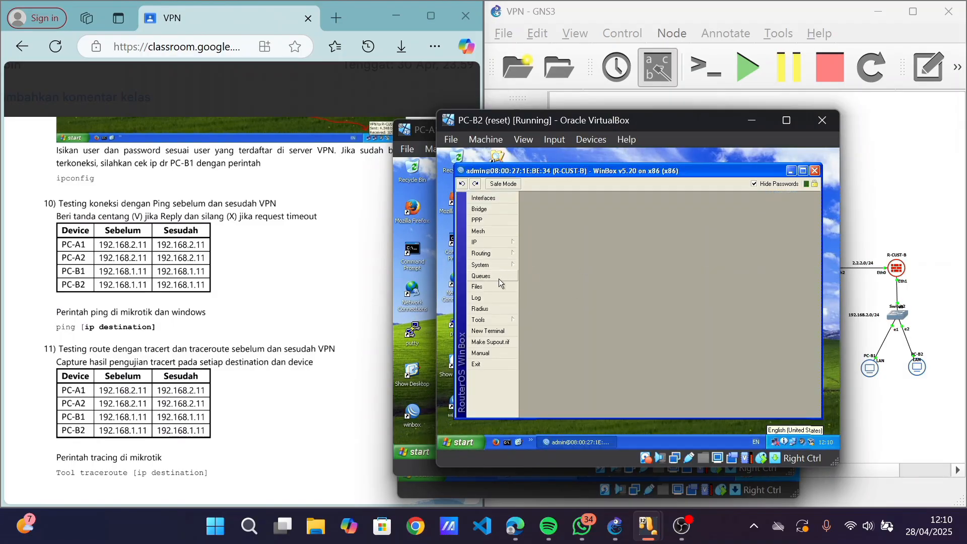
# Ping 192.168.1.11 from R-CUST-B's terminal, stop it at 100% loss, and minimize WinBox.
pyautogui.click(488, 331)
pyautogui.write('pi')
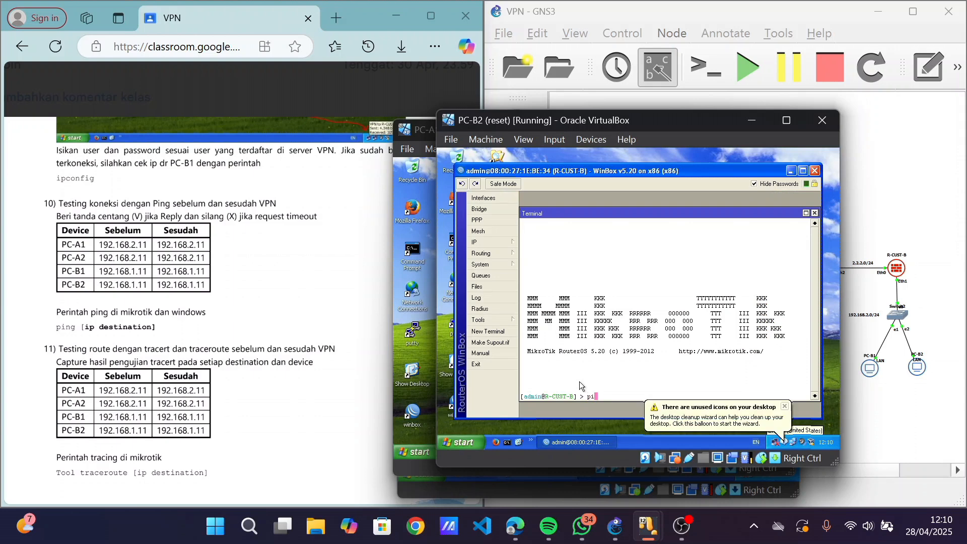
pyautogui.write('ng 192.168.1.11')
pyautogui.press('BackSpace')
pyautogui.press('BackSpace')
pyautogui.press('BackSpace')
pyautogui.write('.11')
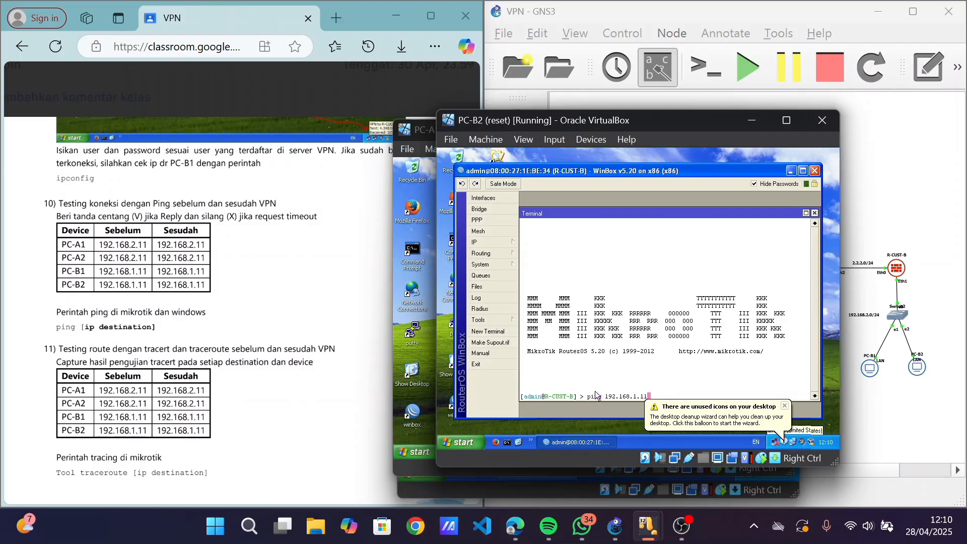
pyautogui.press('Return')
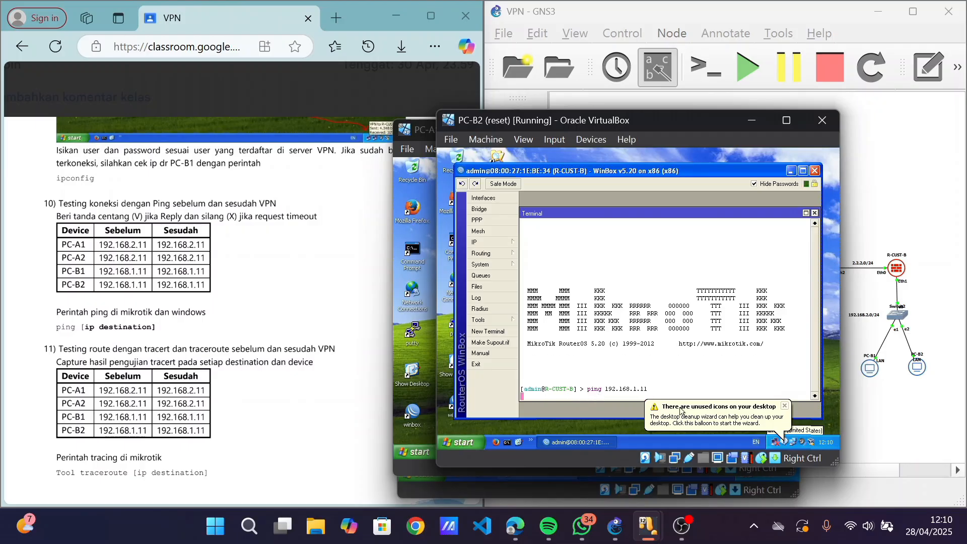
pyautogui.click(784, 406)
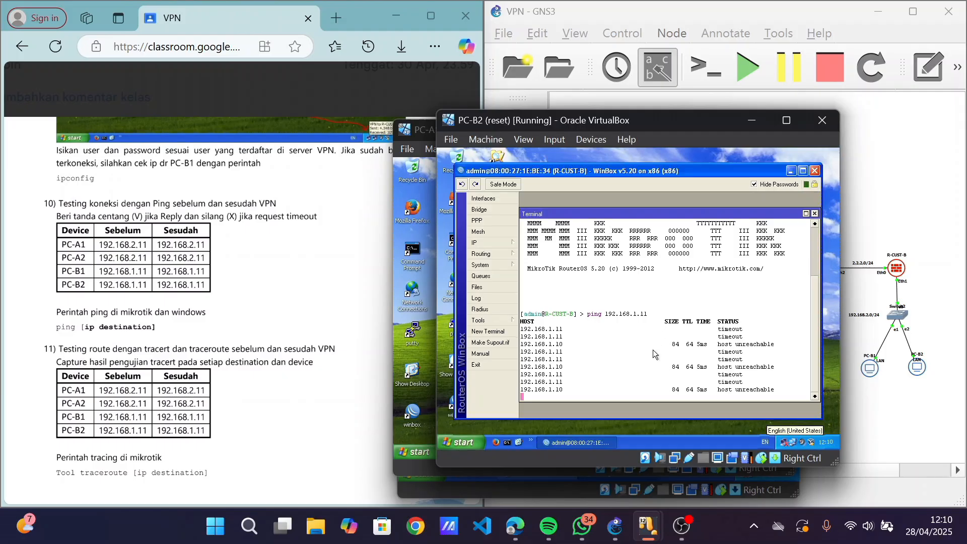
pyautogui.hotkey('ctrl', 'c')
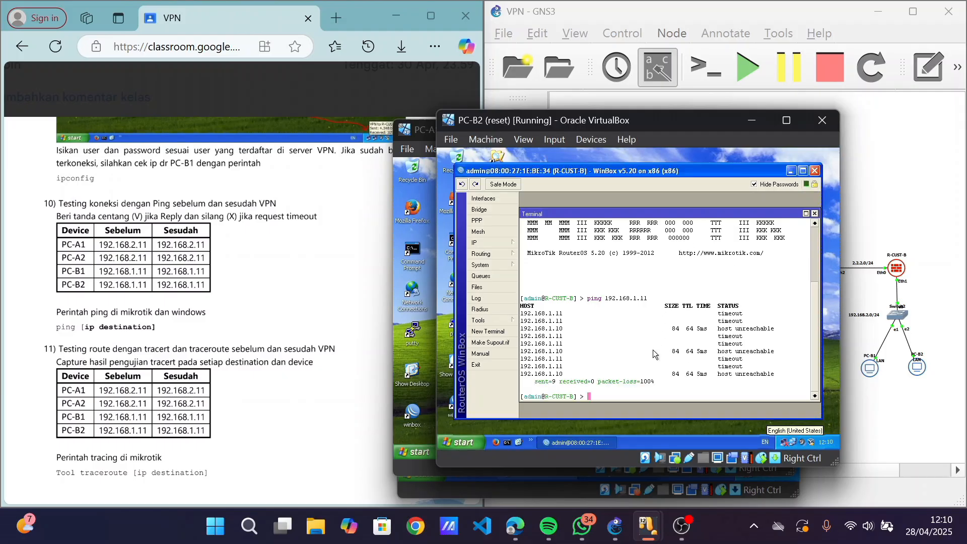
pyautogui.click(815, 213)
pyautogui.click(792, 172)
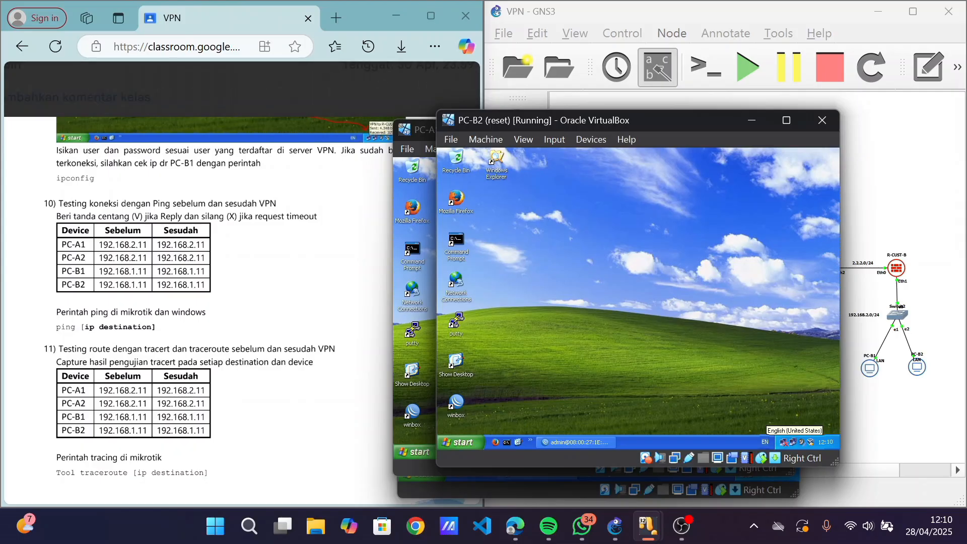
pyautogui.scroll(-2, 202, 302)
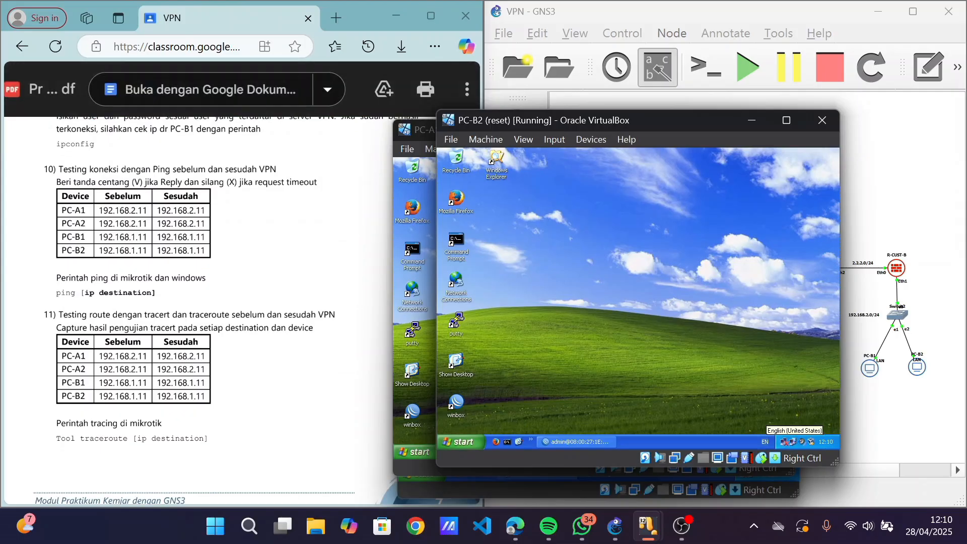
# Run 'tool traceroute 192.168.1.11' in a new R-CUST-B terminal, then close it.
pyautogui.click(580, 438)
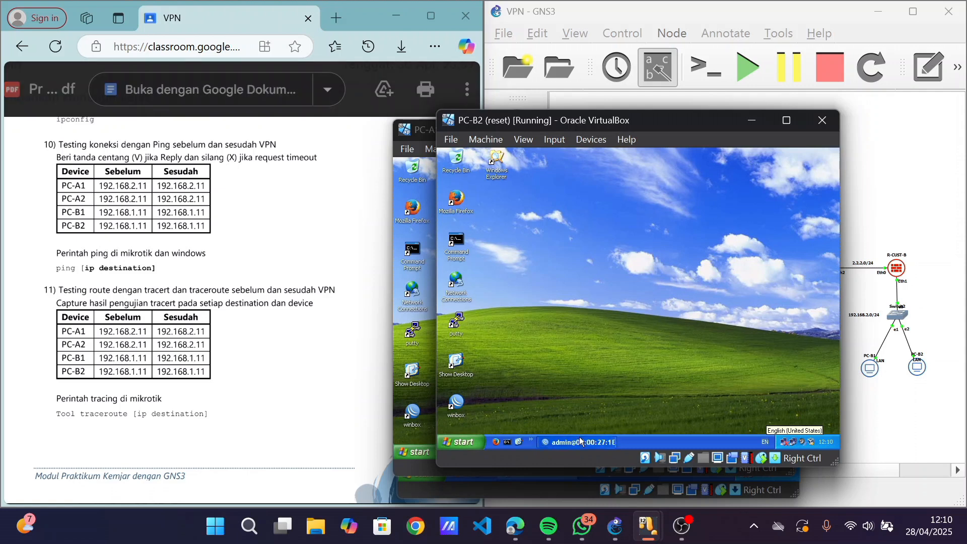
pyautogui.click(488, 332)
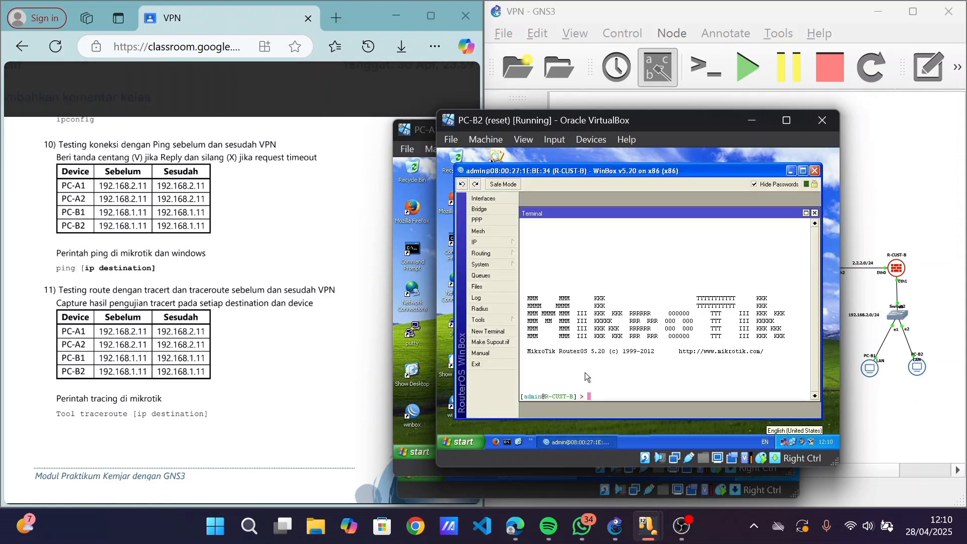
pyautogui.write('tool trace')
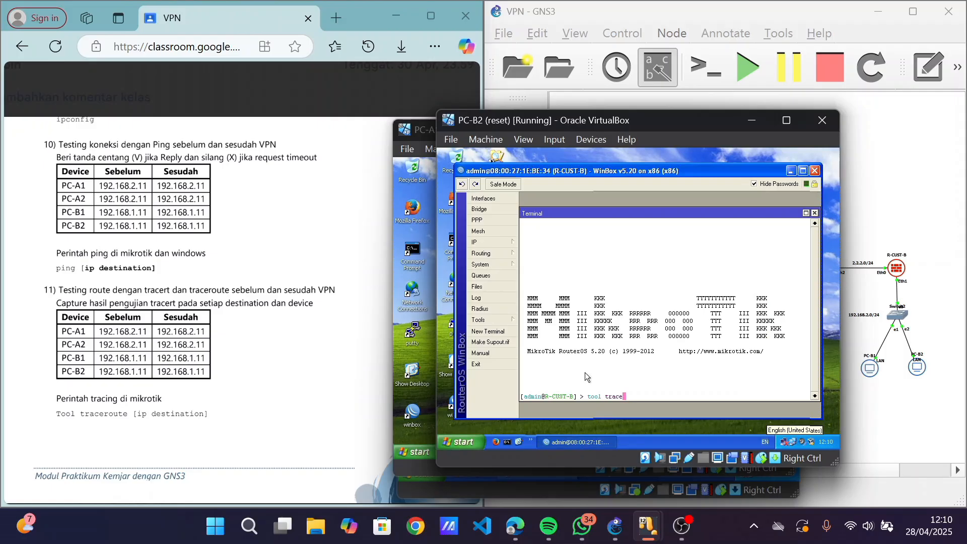
pyautogui.write('toute 192.168.1.11')
pyautogui.press('Return')
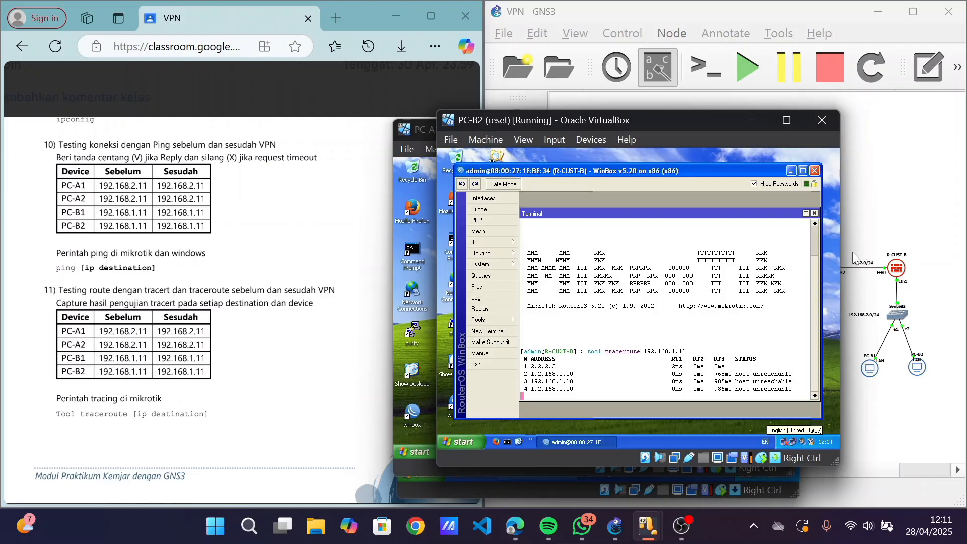
pyautogui.click(814, 213)
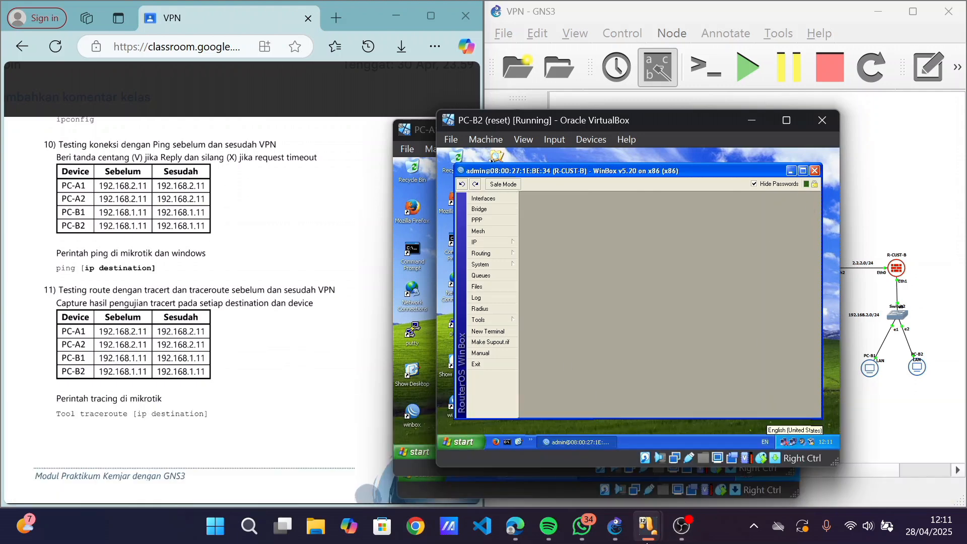
# Stop PC-B1's running ping and traceroute 192.168.1.11 from R-CUST-B.
pyautogui.moveTo(651, 529)
pyautogui.click(770, 463)
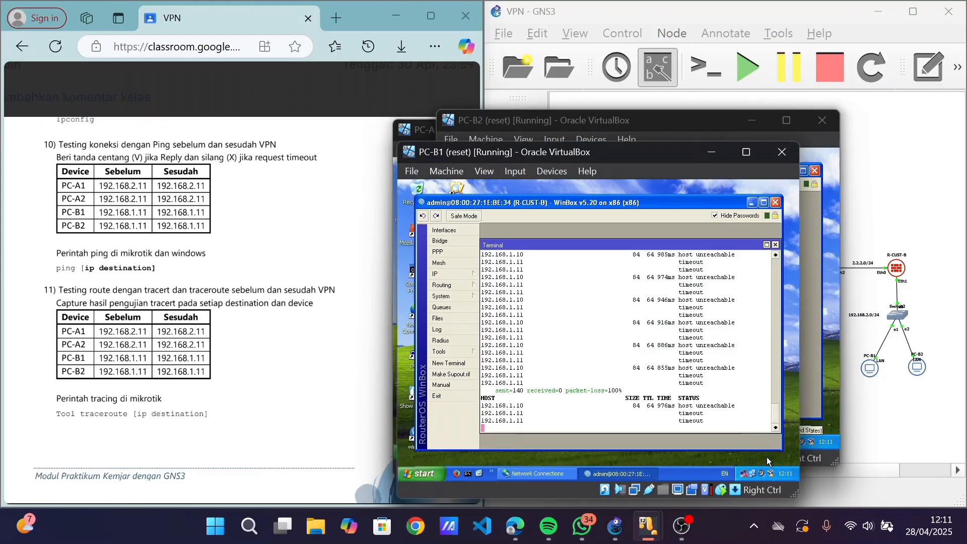
pyautogui.hotkey('ctrl', 'c')
pyautogui.write('to')
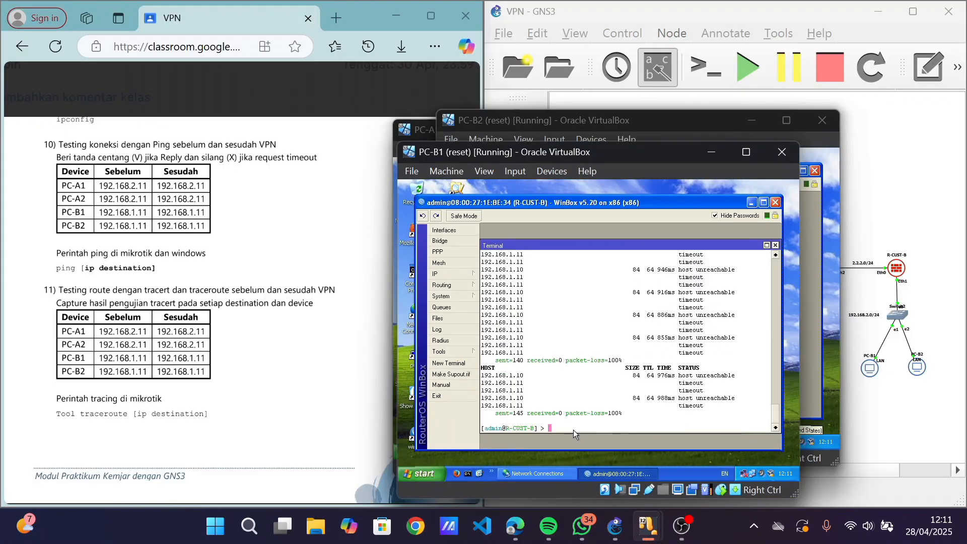
pyautogui.write('ol tracerou')
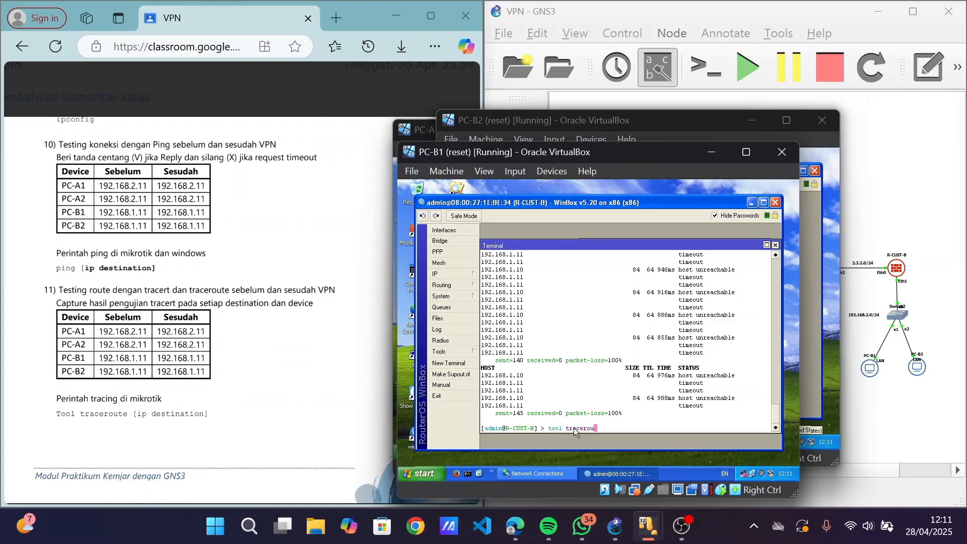
pyautogui.write('te 192.168.1.11')
pyautogui.press('Return')
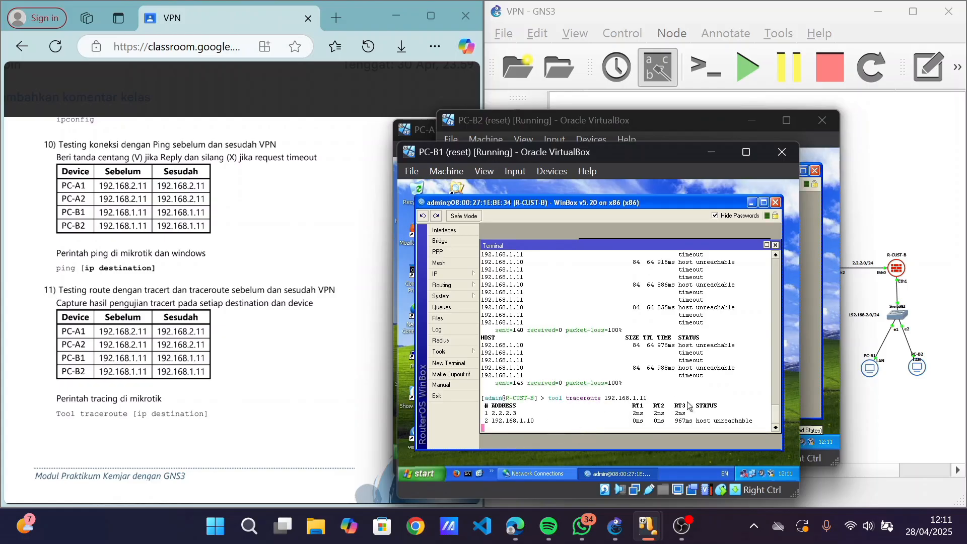
pyautogui.moveTo(650, 529)
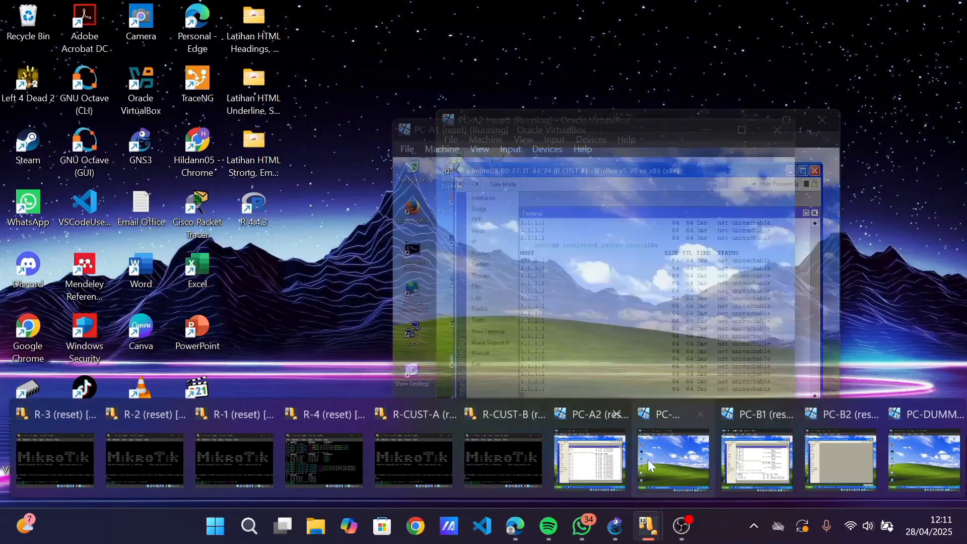
pyautogui.click(649, 460)
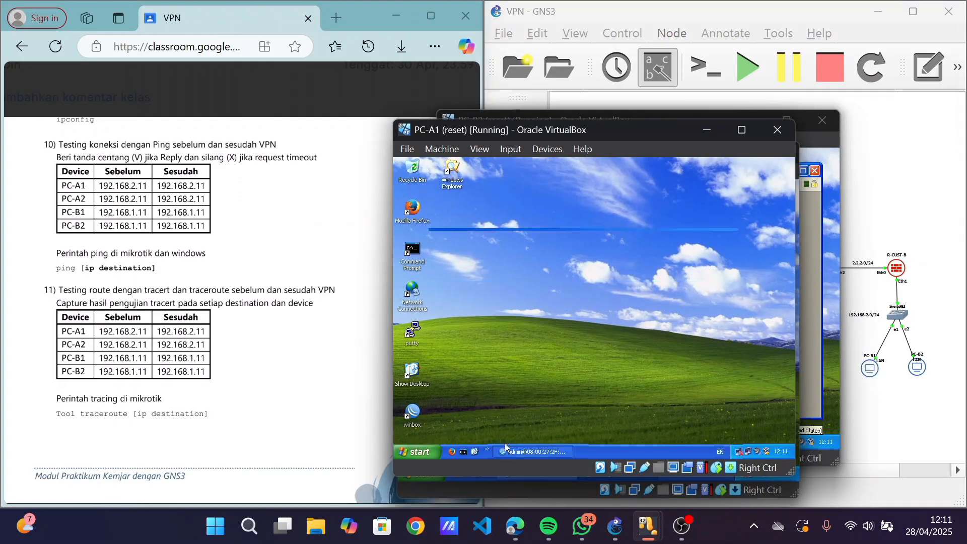
# On PC-A1, run 'tool traceroute 192.168.2.11' in R-CUST-A's WinBox terminal.
pyautogui.click(506, 446)
pyautogui.click(548, 400)
pyautogui.write('tool traceroute 192.168')
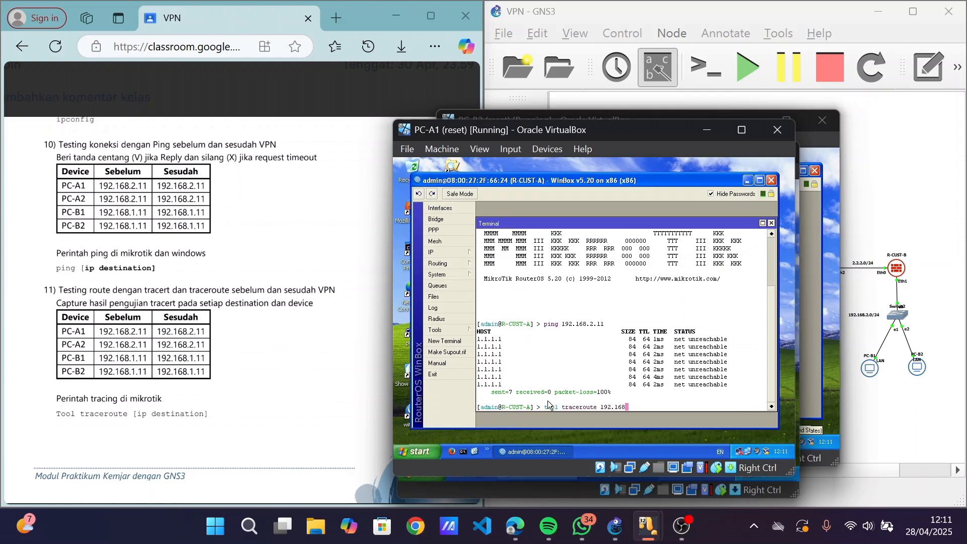
pyautogui.write('.2.11')
pyautogui.press('Return')
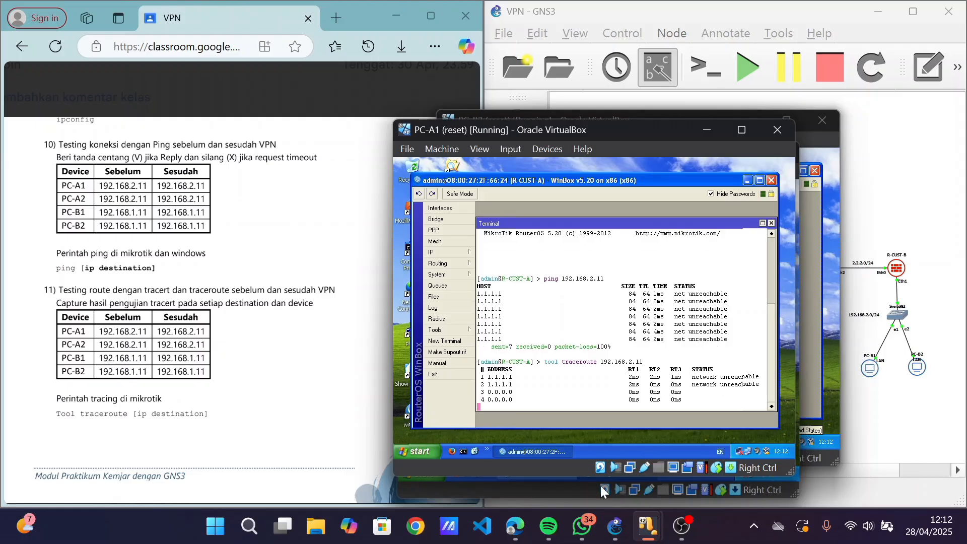
pyautogui.moveTo(640, 524)
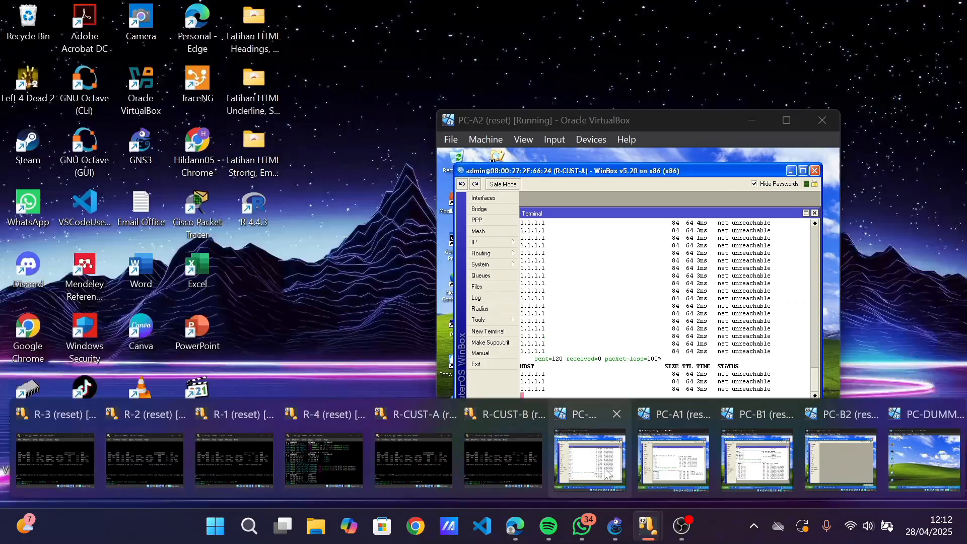
# On PC-A2, stop the ping, traceroute 192.168.2.11 from R-CUST-A, and close the terminal.
pyautogui.click(610, 471)
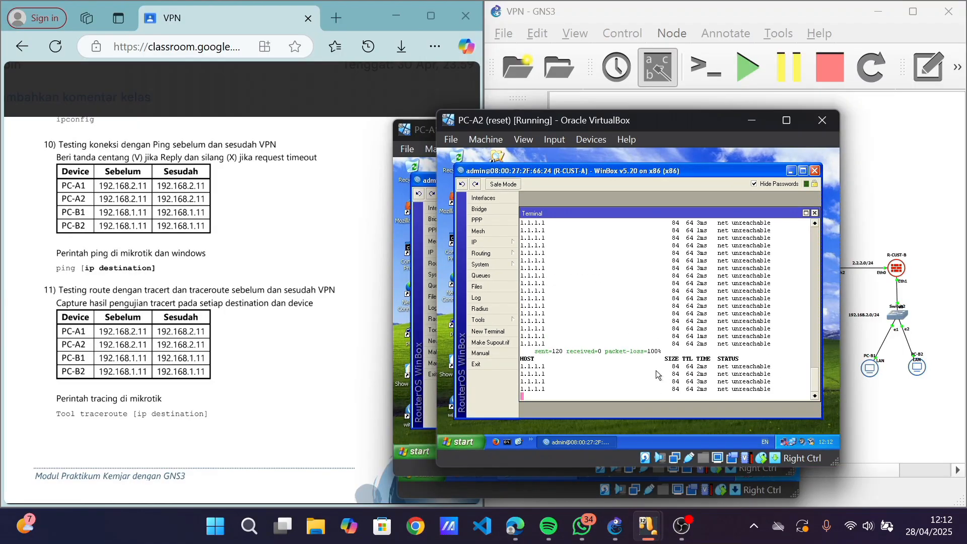
pyautogui.hotkey('ctrl', 'c')
pyautogui.write('to')
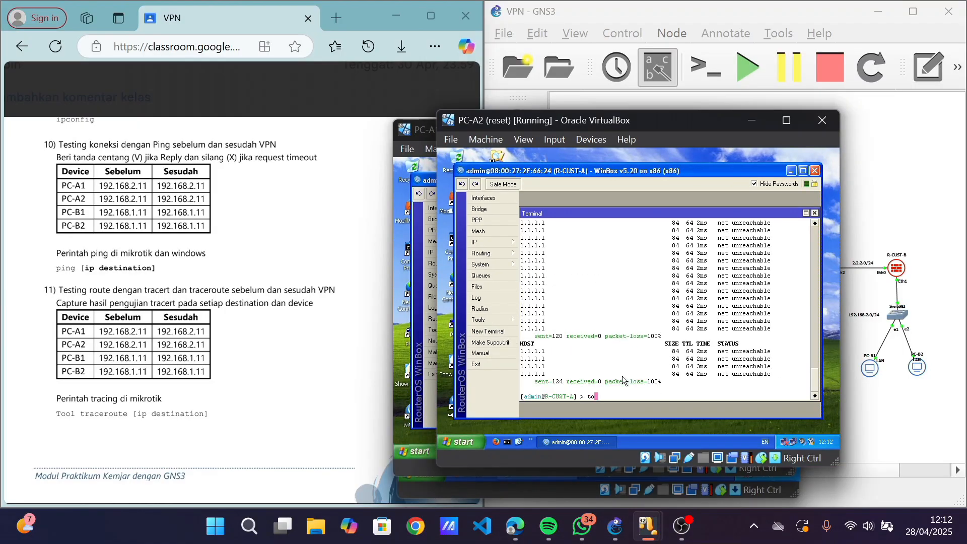
pyautogui.write('ol traceroute 192.168.2.11')
pyautogui.press('Return')
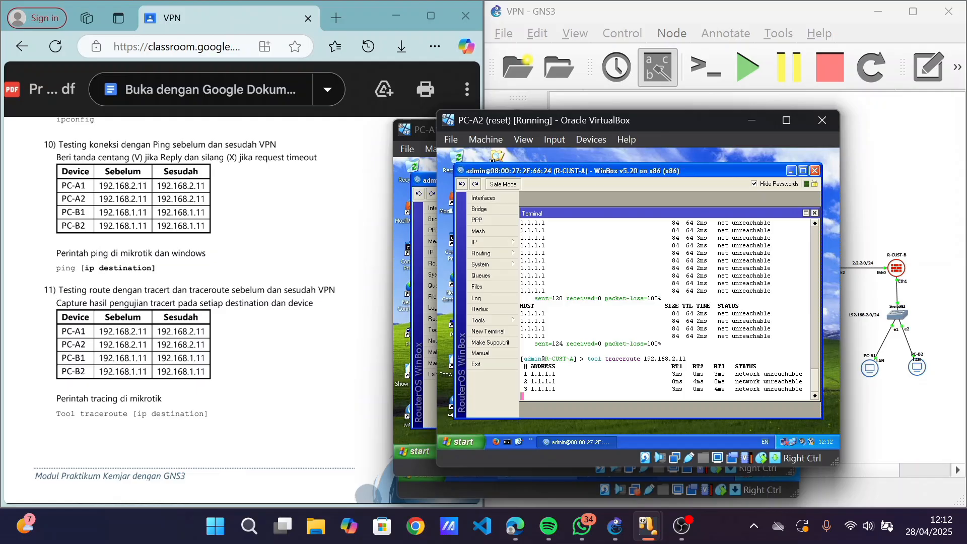
pyautogui.scroll(1, 192, 302)
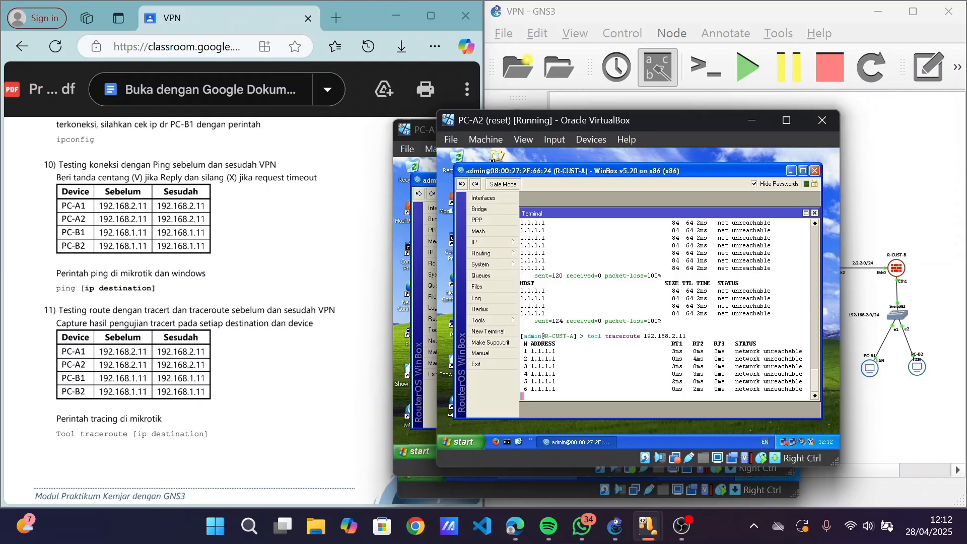
pyautogui.click(816, 214)
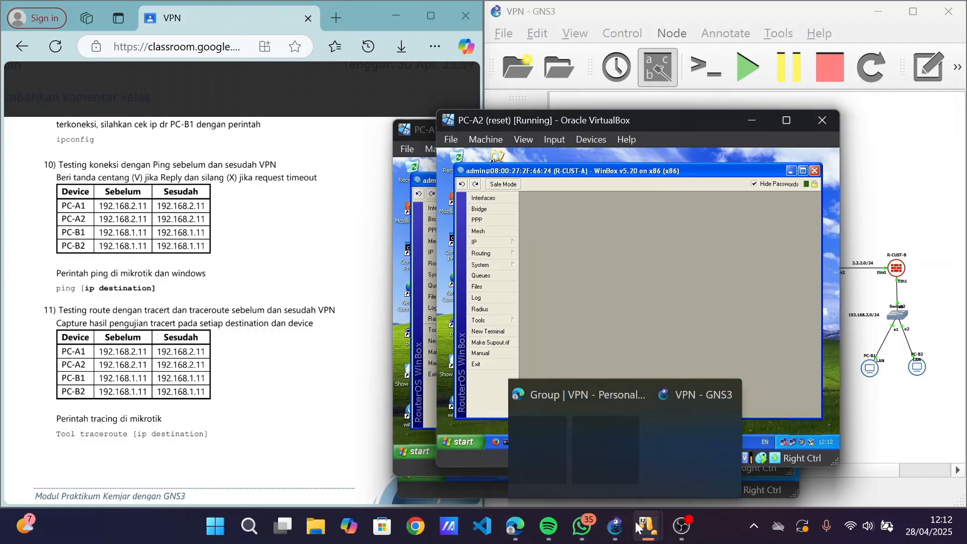
# On PC-B1, close the R-CUST-B terminal and minimize WinBox.
pyautogui.moveTo(648, 526)
pyautogui.click(759, 443)
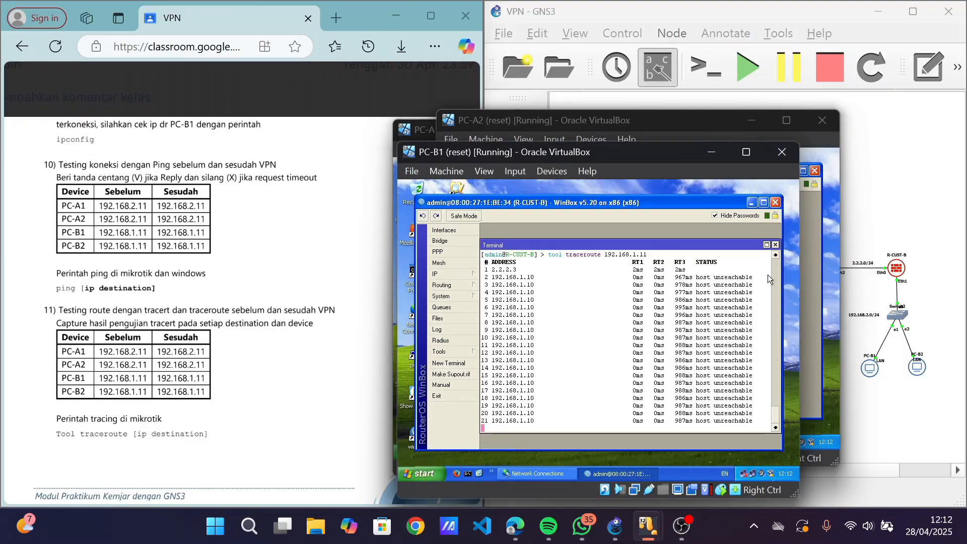
pyautogui.click(776, 244)
pyautogui.click(752, 202)
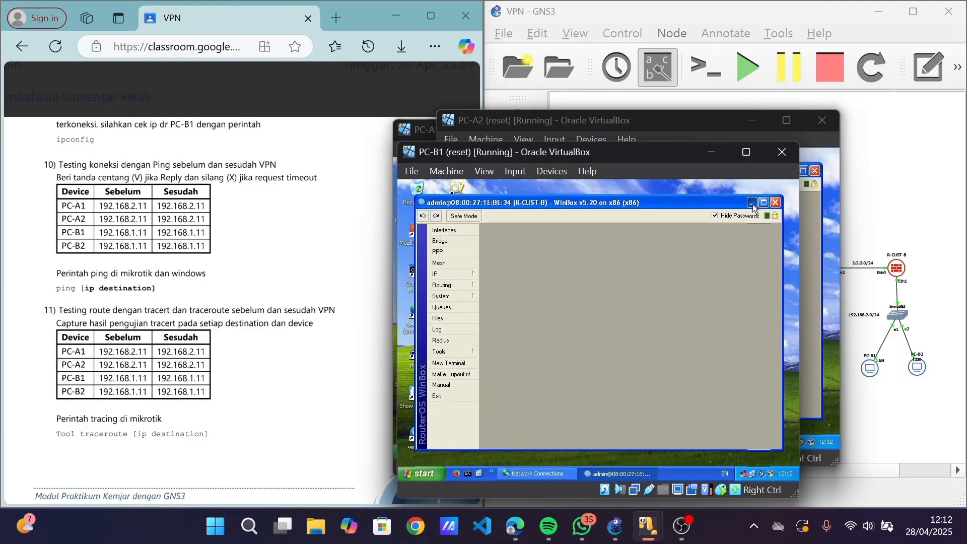
# Connect 'VPN to R-CUST-A' from Network Connections using the VPN account password.
pyautogui.click(558, 475)
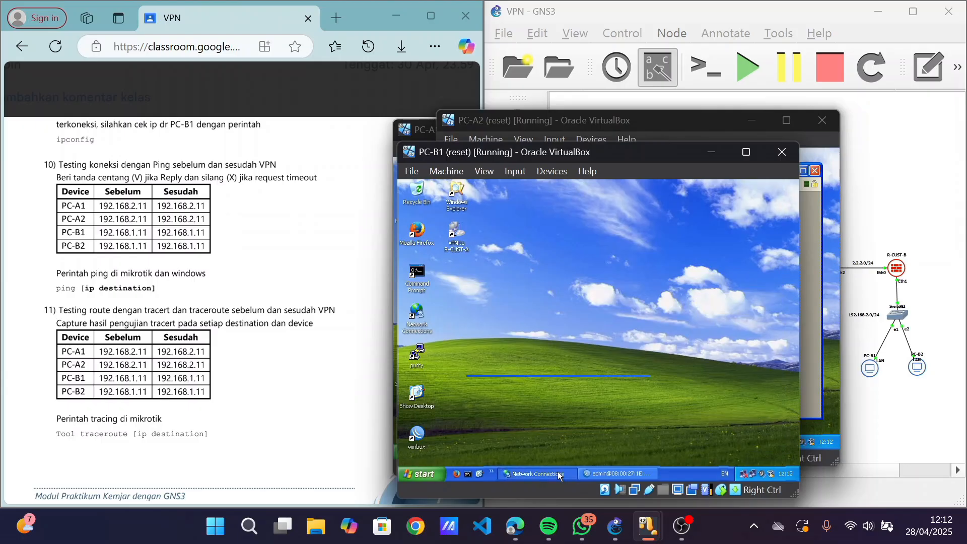
pyautogui.rightClick(566, 312)
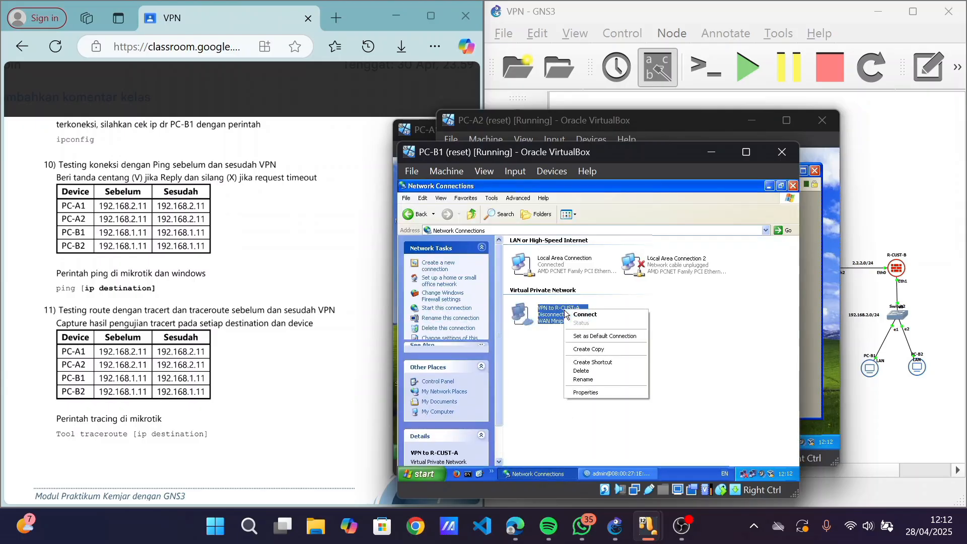
pyautogui.click(574, 316)
pyautogui.click(581, 353)
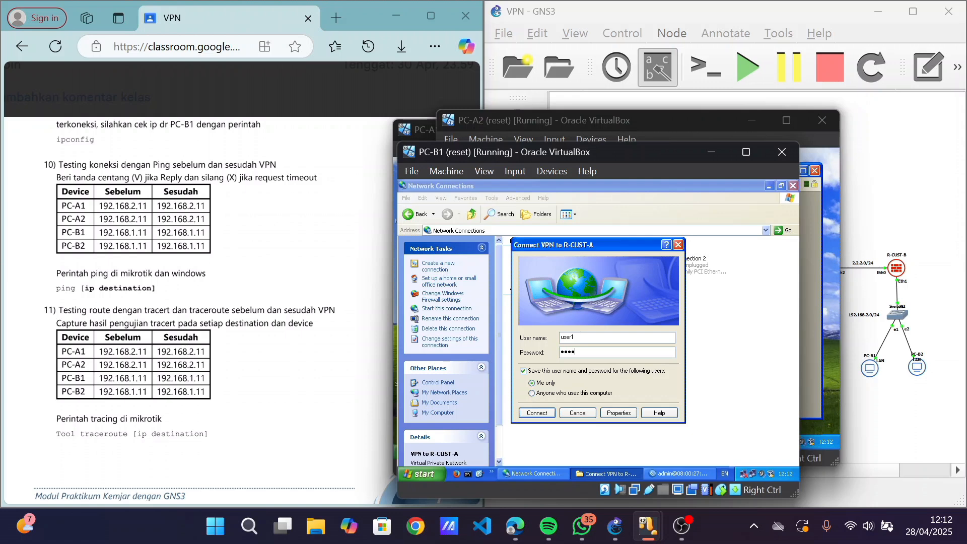
pyautogui.click(538, 412)
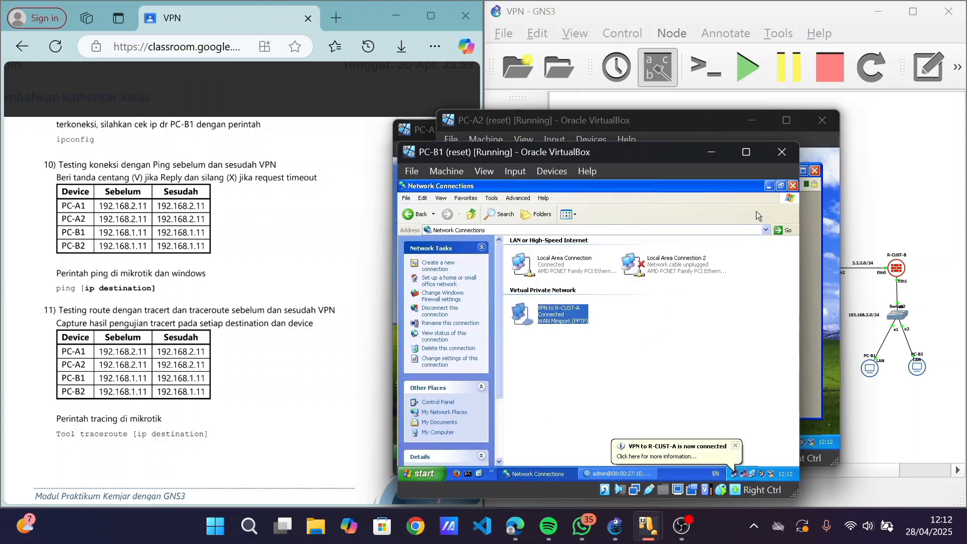
pyautogui.click(769, 186)
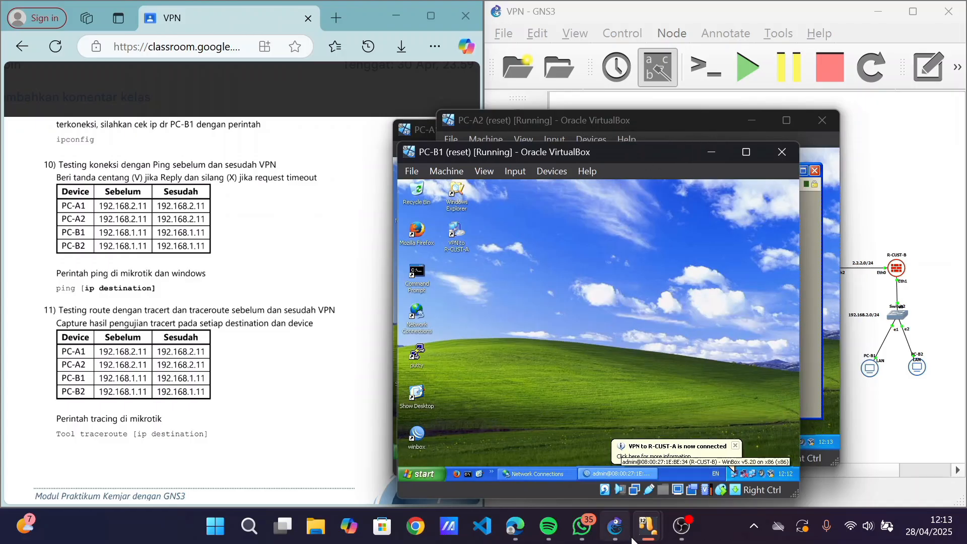
# On PC-A1, open a fresh R-CUST-A terminal and ping 192.168.2.11.
pyautogui.moveTo(644, 515)
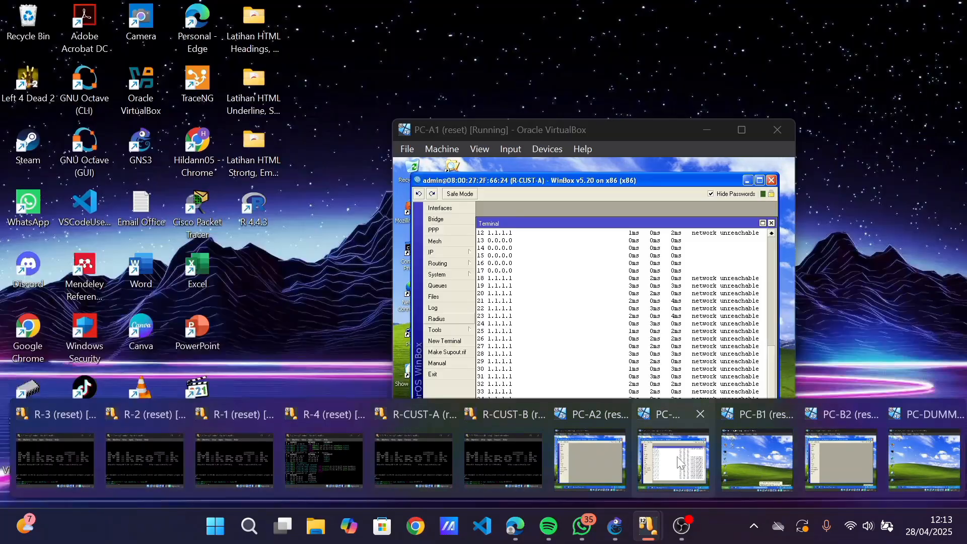
pyautogui.click(674, 459)
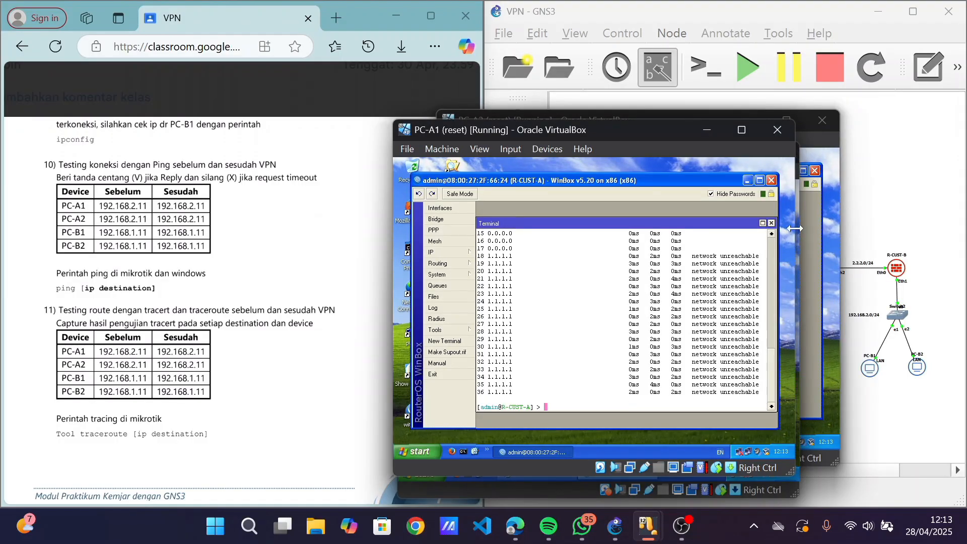
pyautogui.click(772, 223)
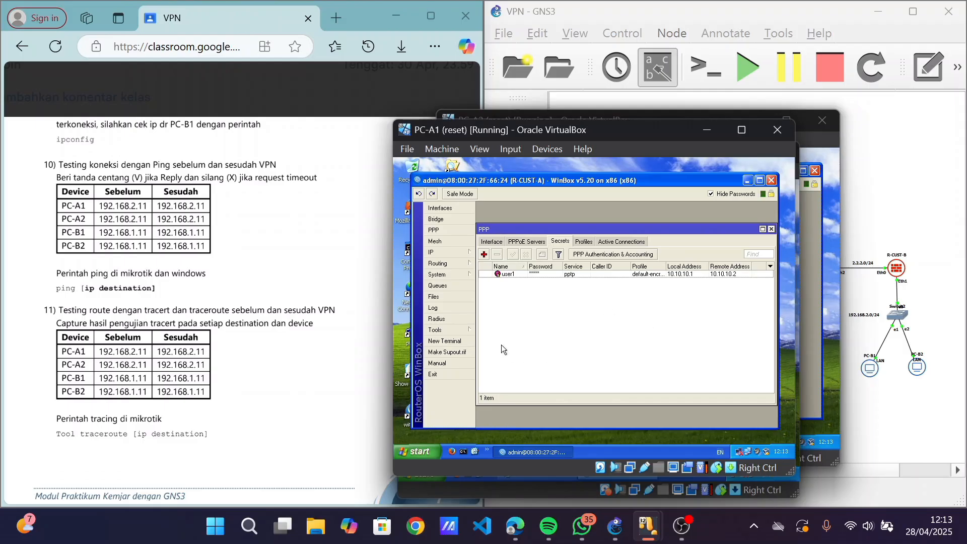
pyautogui.click(473, 341)
pyautogui.press('Up')
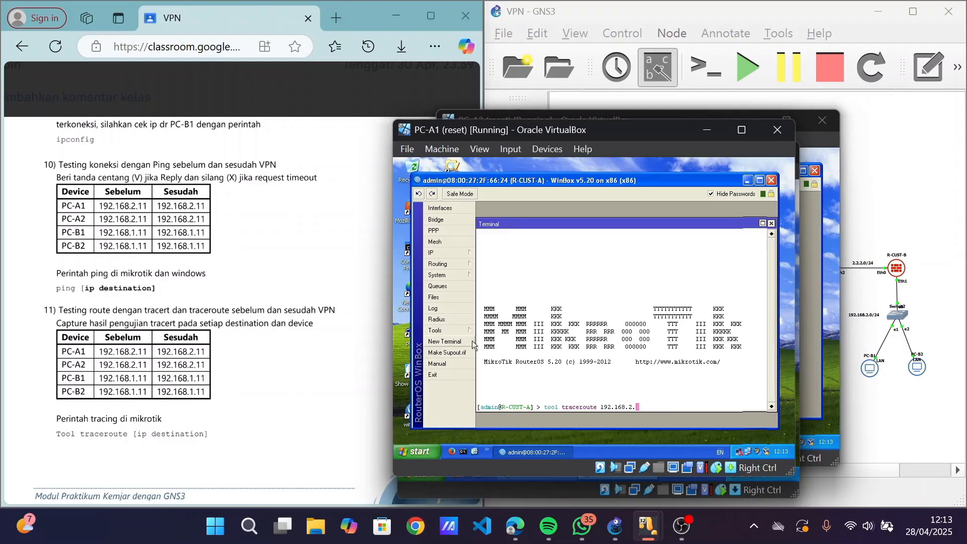
pyautogui.write('11')
pyautogui.press('BackSpace')
pyautogui.press('BackSpace')
pyautogui.press('BackSpace')
pyautogui.press('BackSpace')
pyautogui.press('BackSpace')
pyautogui.press('BackSpace')
pyautogui.press('BackSpace')
pyautogui.press('BackSpace')
pyautogui.press('BackSpace')
pyautogui.press('BackSpace')
pyautogui.press('BackSpace')
pyautogui.press('BackSpace')
pyautogui.press('BackSpace')
pyautogui.press('BackSpace')
pyautogui.press('BackSpace')
pyautogui.press('BackSpace')
pyautogui.press('BackSpace')
pyautogui.press('BackSpace')
pyautogui.press('BackSpace')
pyautogui.press('BackSpace')
pyautogui.press('BackSpace')
pyautogui.press('BackSpace')
pyautogui.press('BackSpace')
pyautogui.press('BackSpace')
pyautogui.press('BackSpace')
pyautogui.press('BackSpace')
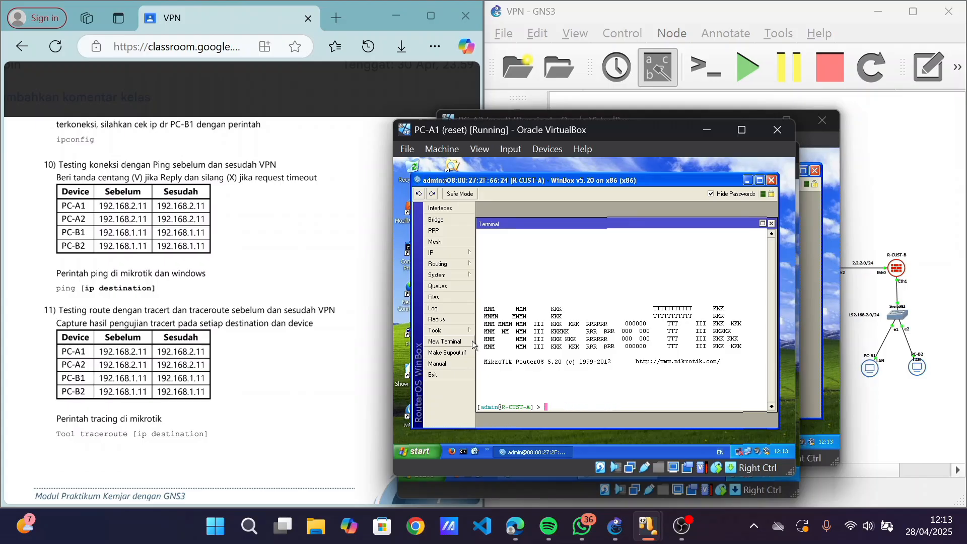
pyautogui.write('ping 192')
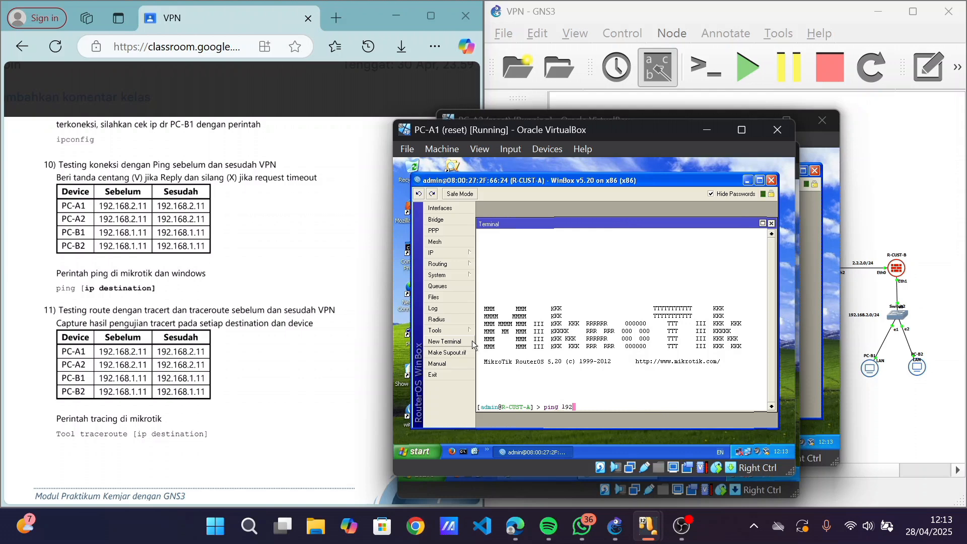
pyautogui.write('.168.2.11')
pyautogui.press('Return')
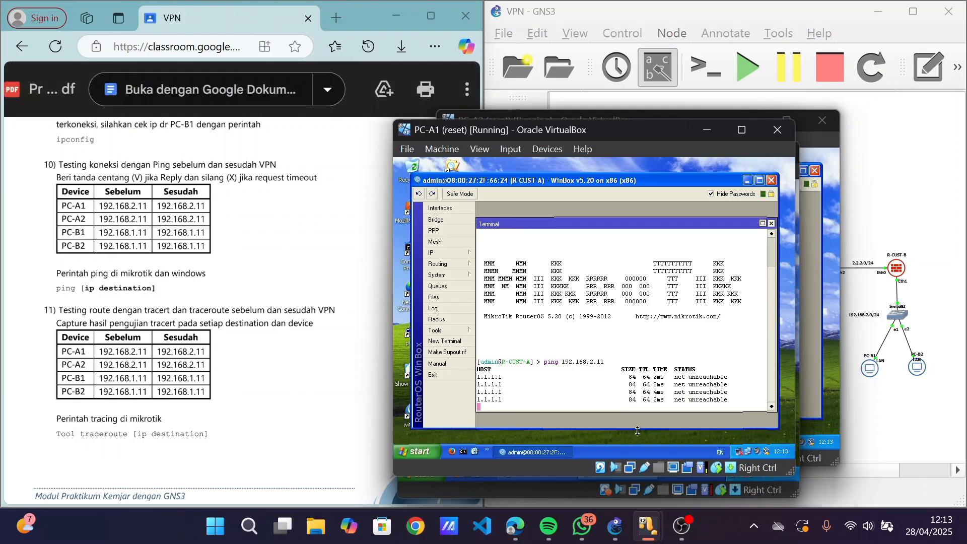
# On PC-A2, ping 192.168.2.11 from a new R-CUST-A terminal.
pyautogui.moveTo(655, 527)
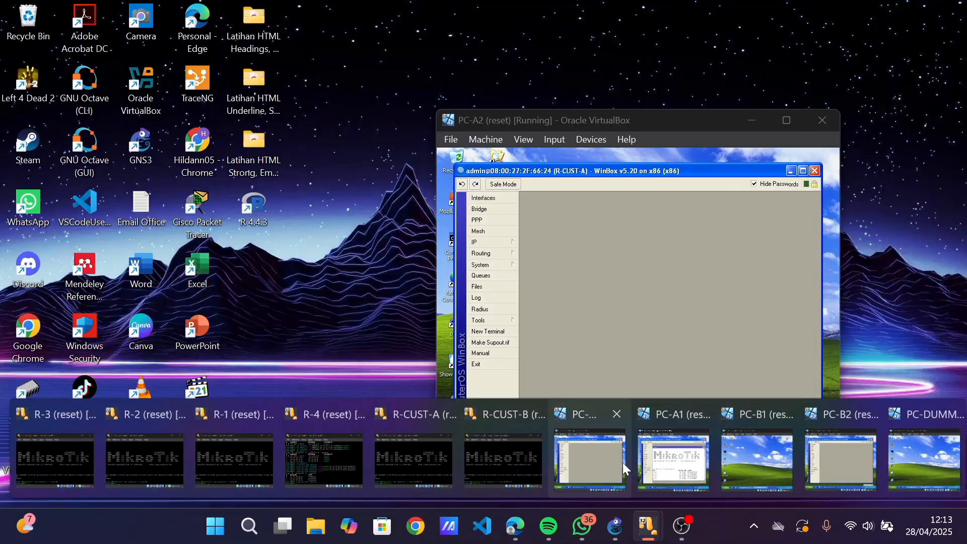
pyautogui.click(597, 458)
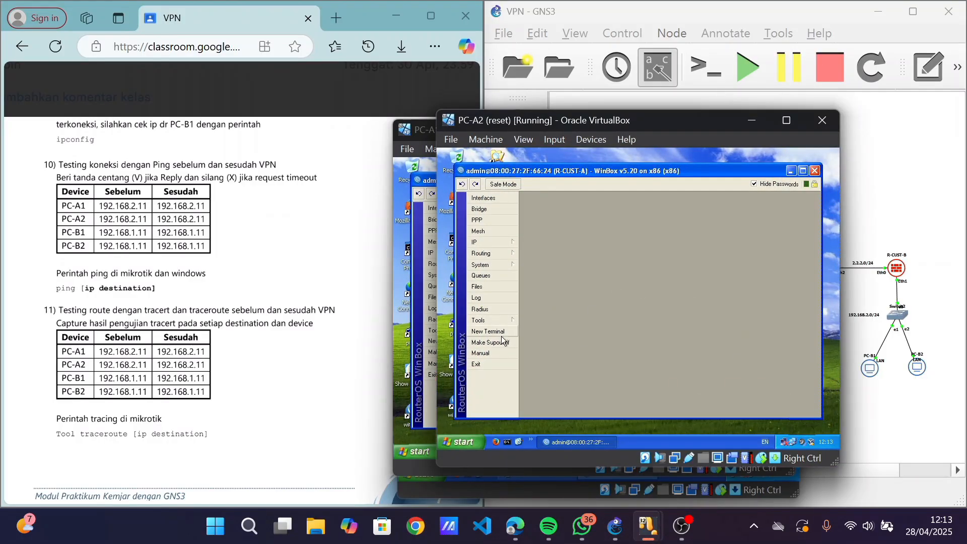
pyautogui.click(504, 333)
pyautogui.write('pin')
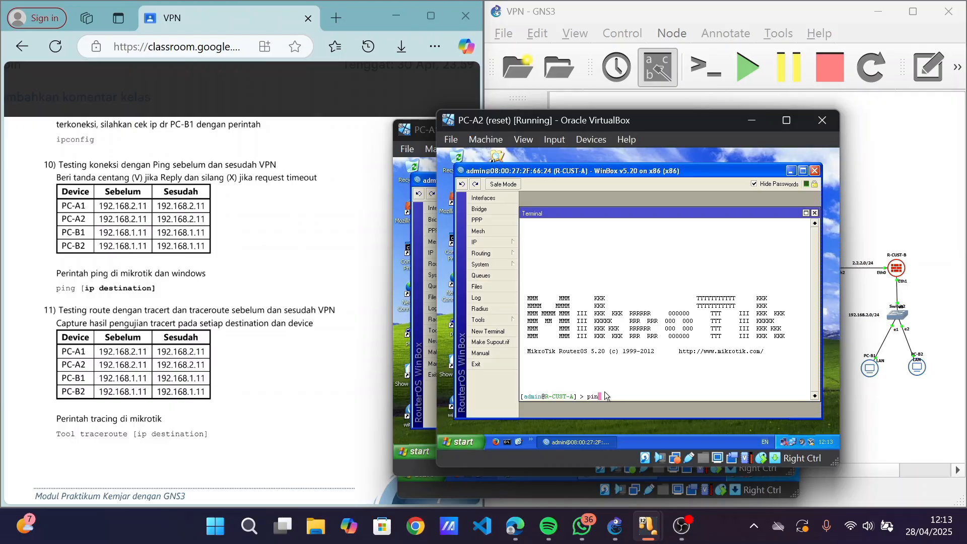
pyautogui.write('g 192.168.2.11')
pyautogui.press('Return')
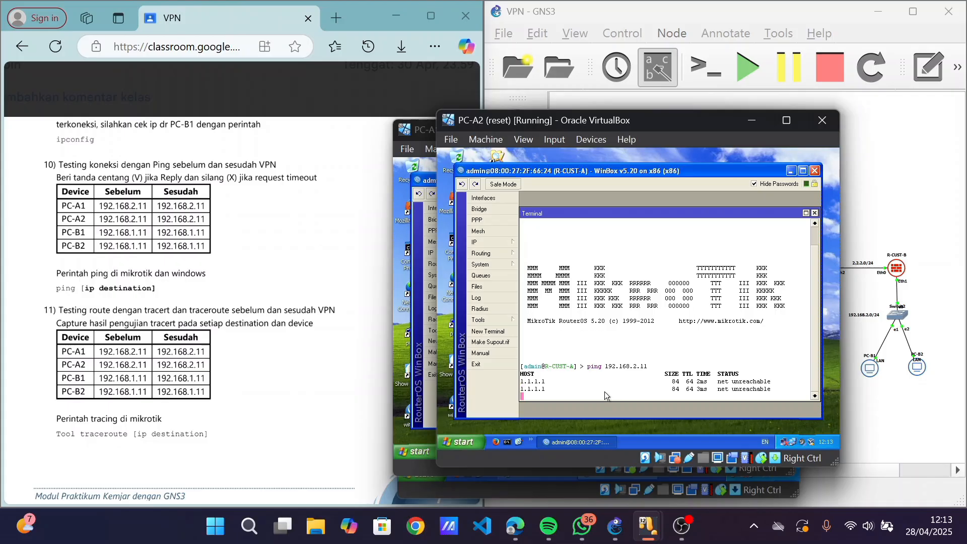
pyautogui.moveTo(652, 527)
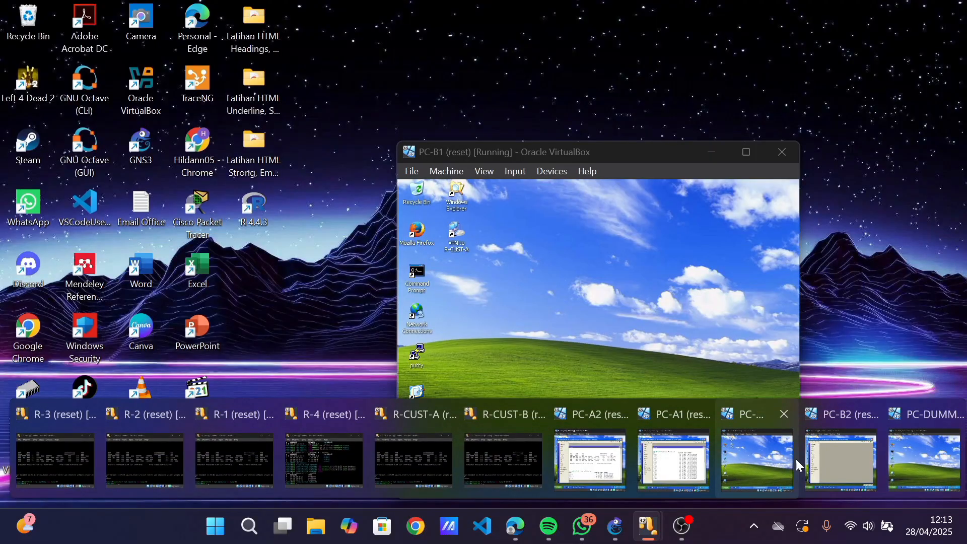
pyautogui.click(771, 458)
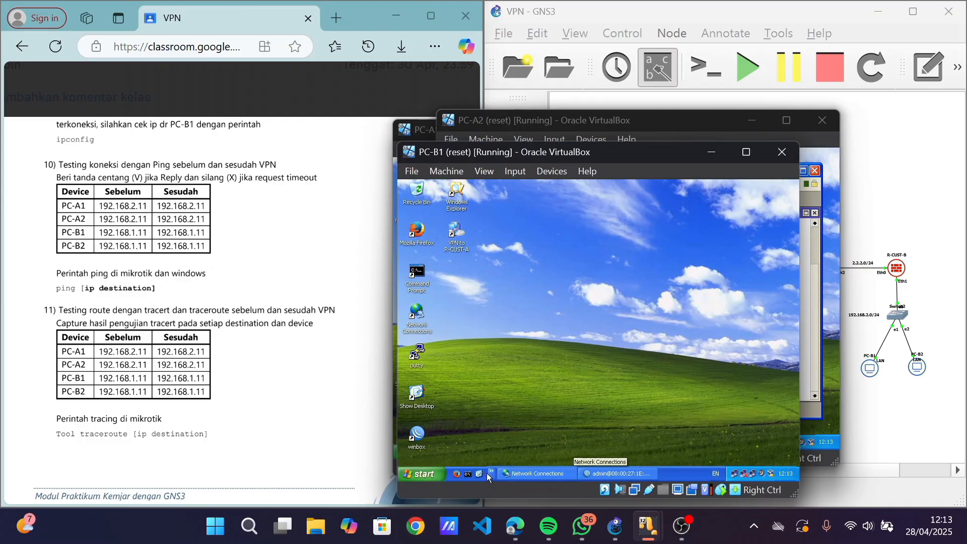
# On PC-B1, ping 192.168.1.11 from a new R-CUST-B terminal, stopping after 17 packets.
pyautogui.click(600, 470)
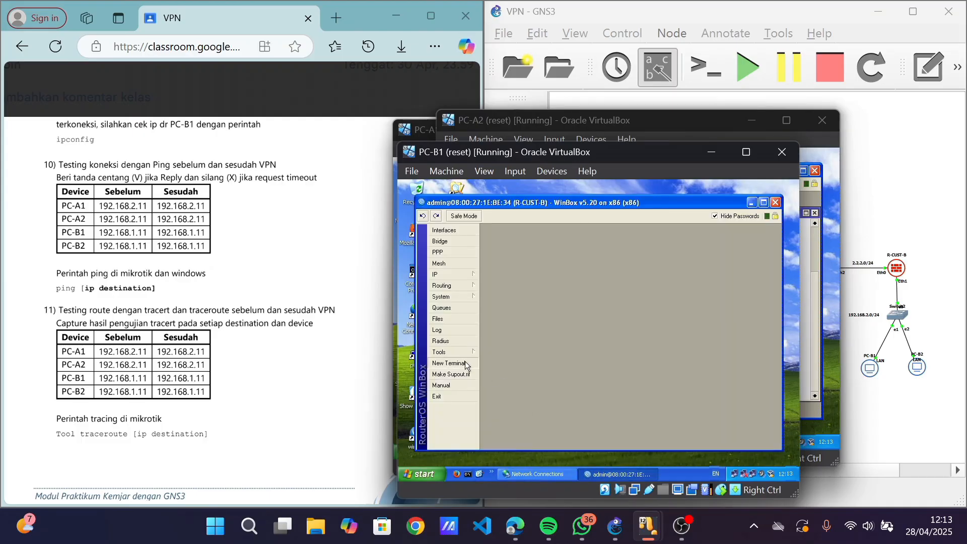
pyautogui.click(465, 362)
pyautogui.write('ping ')
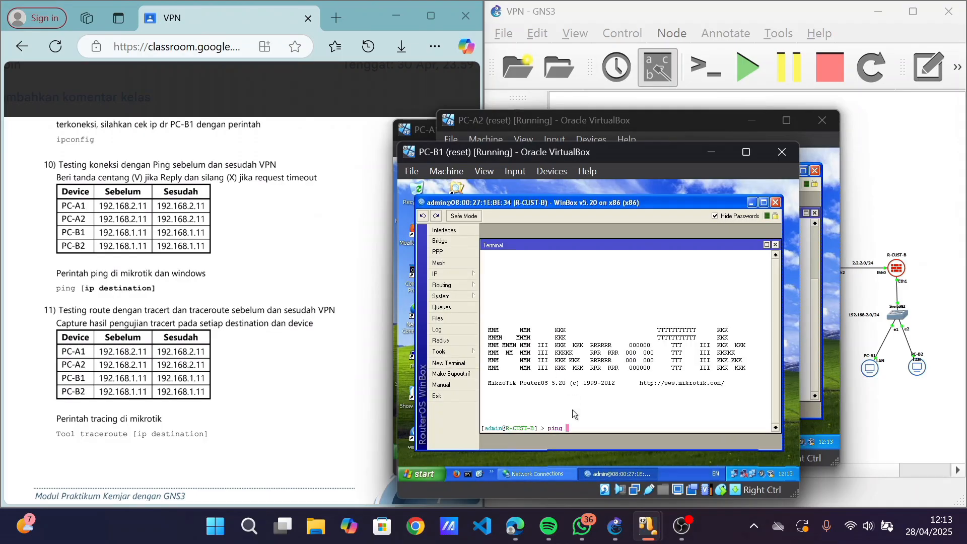
pyautogui.write('192.168.1.11')
pyautogui.press('Return')
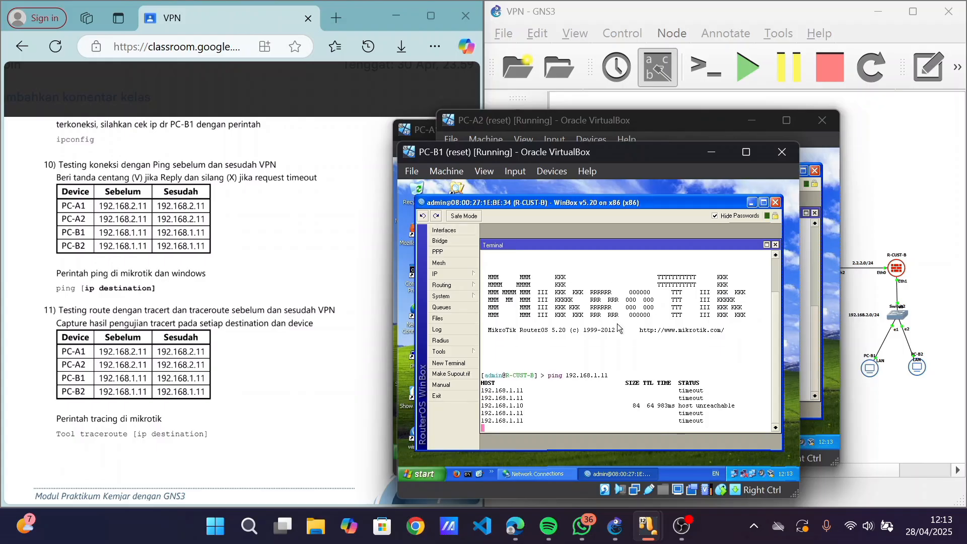
pyautogui.moveTo(650, 533)
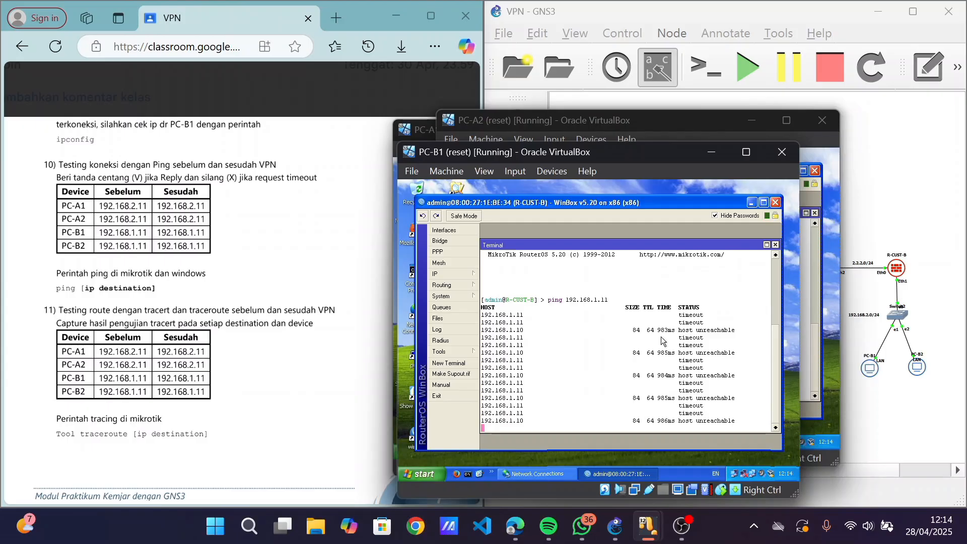
pyautogui.hotkey('ctrl', 'c')
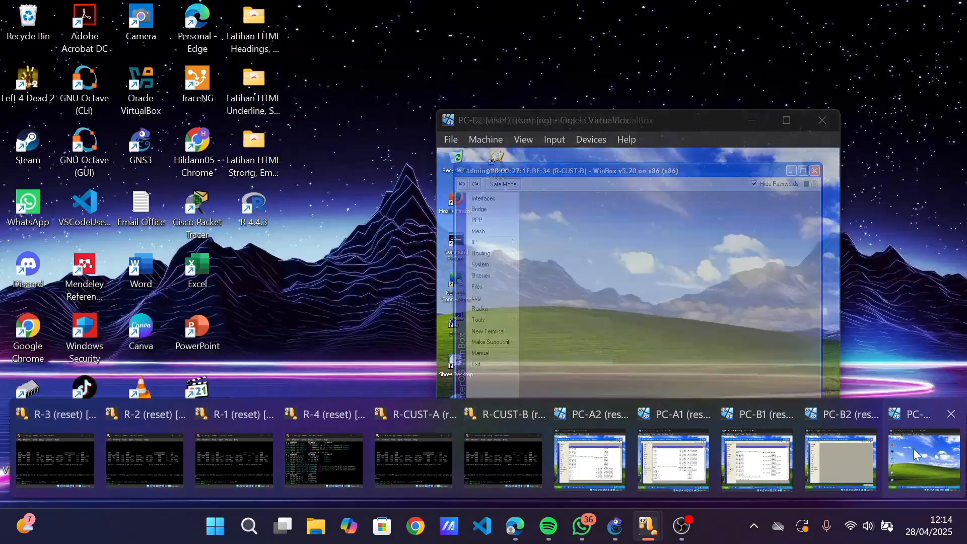
# On PC-B2, ping 192.168.1.11 from a new R-CUST-B WinBox terminal.
pyautogui.click(873, 447)
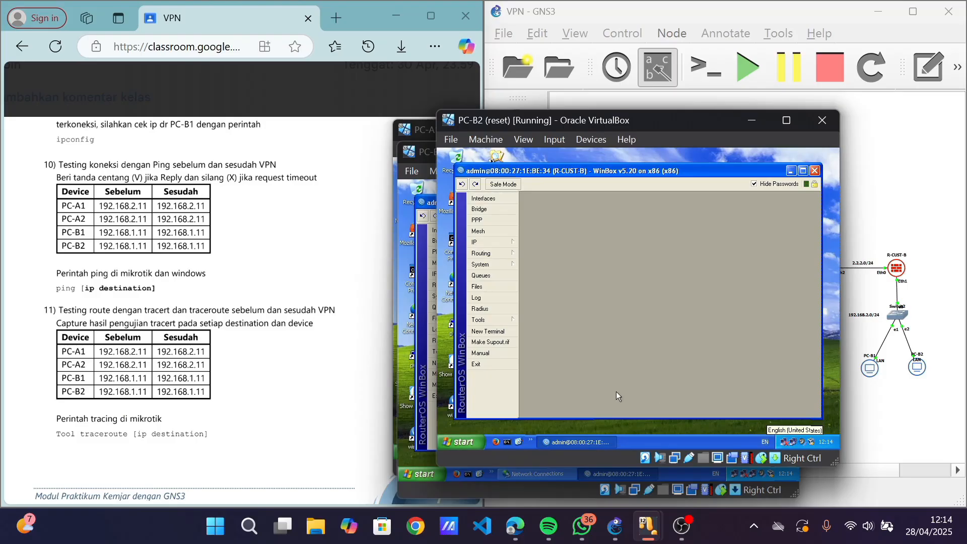
pyautogui.click(501, 333)
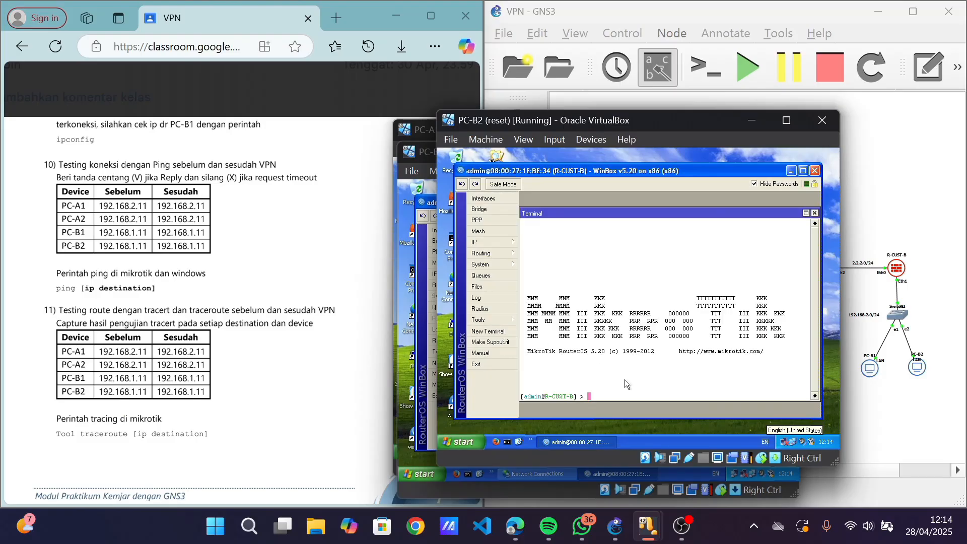
pyautogui.write('ping 19')
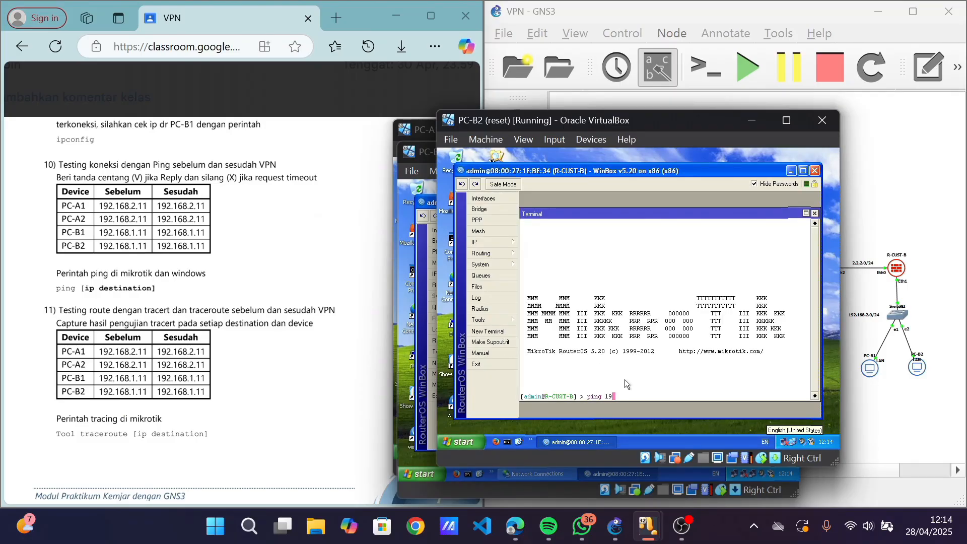
pyautogui.write('2.168.1.11')
pyautogui.press('Return')
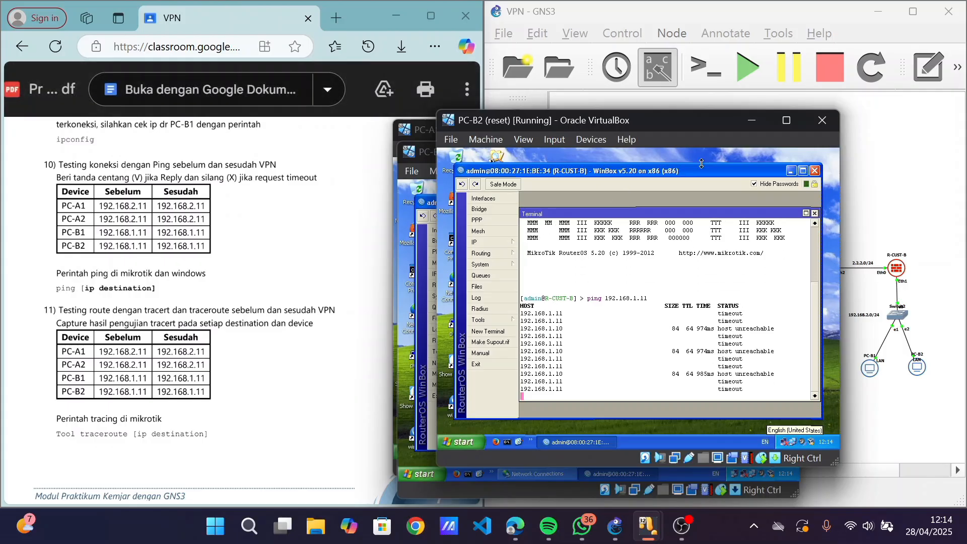
# Minimize WinBox and ping 192.168.1.11 from PC-B2's own Command Prompt.
pyautogui.click(791, 170)
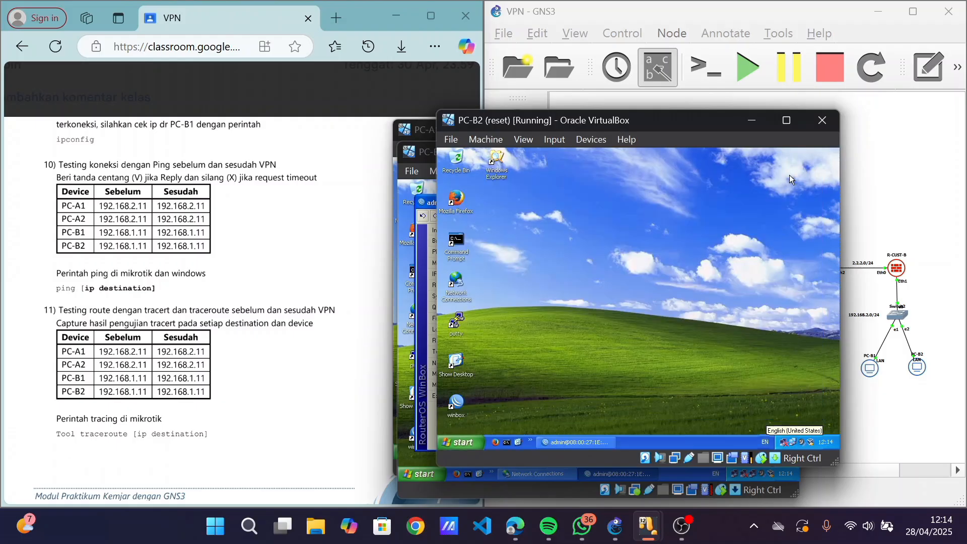
pyautogui.doubleClick(458, 247)
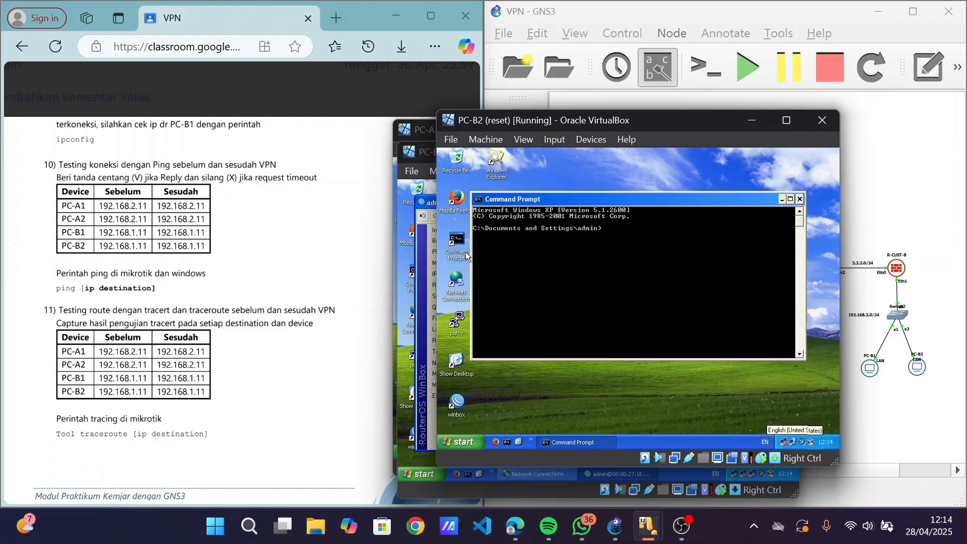
pyautogui.write('ping 192.16')
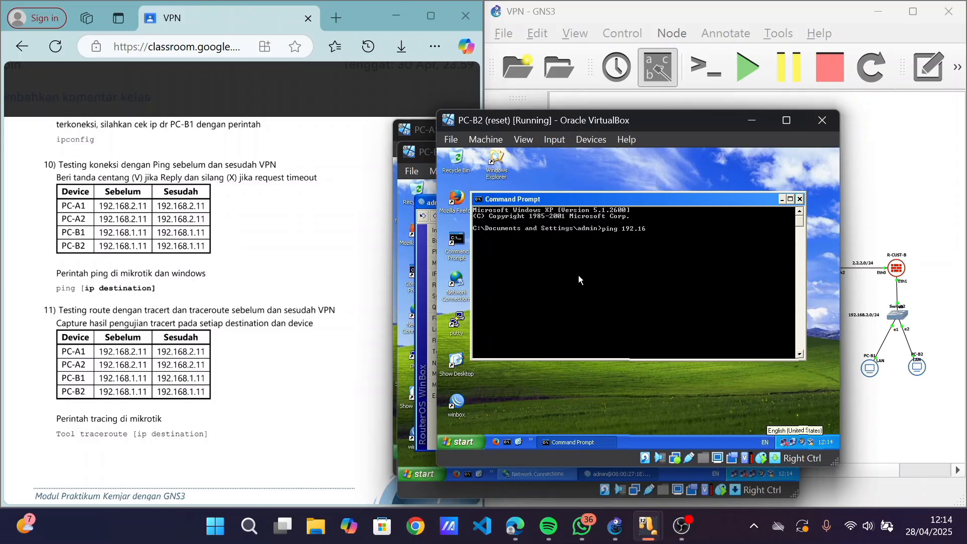
pyautogui.write('8.1.11')
pyautogui.press('Return')
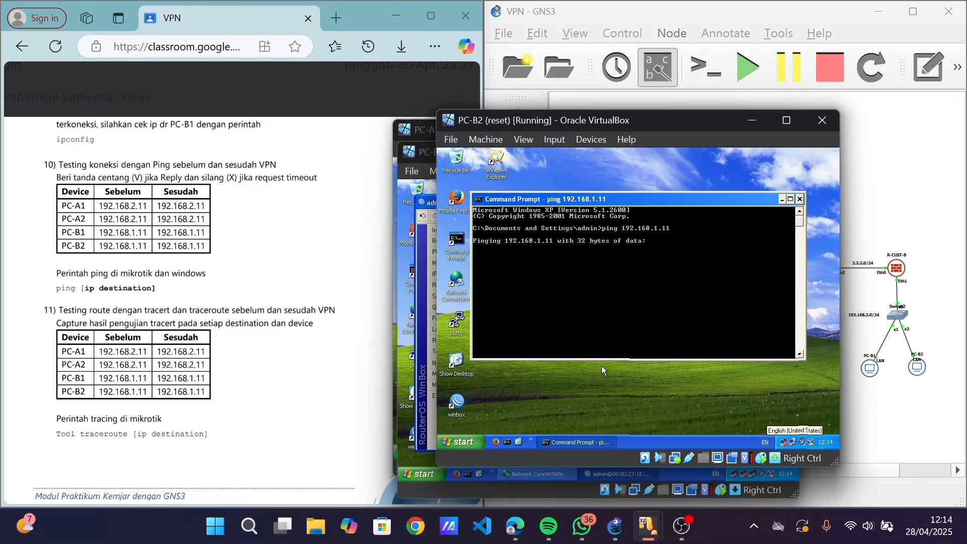
pyautogui.moveTo(648, 526)
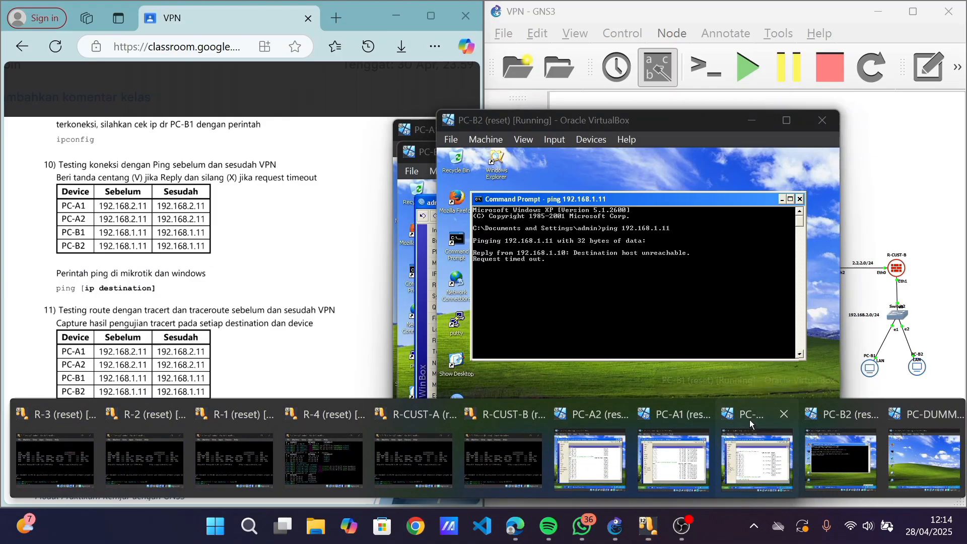
pyautogui.click(751, 421)
# Ping 192.168.1.11 from PC-B1's Command Prompt, getting 4 of 4 replies, about 13ms average.
pyautogui.click(752, 202)
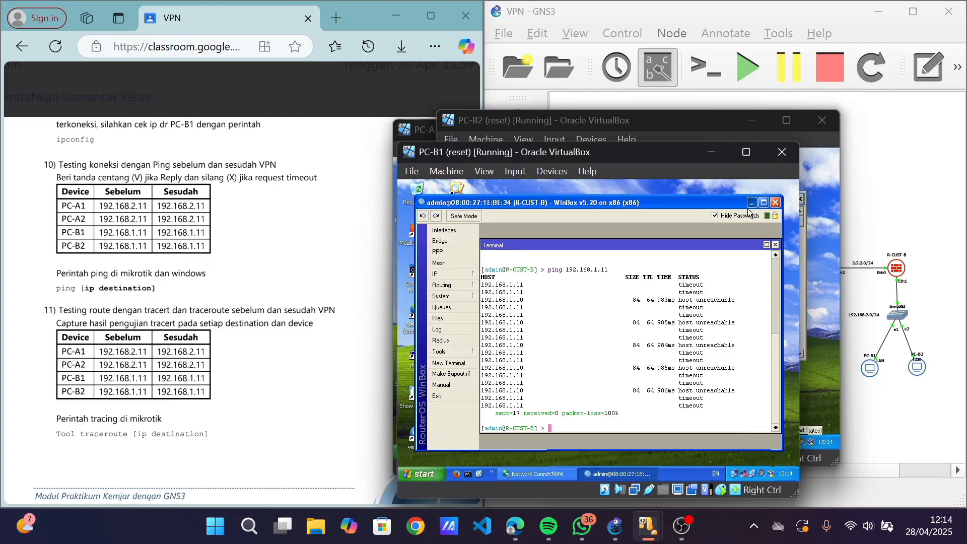
pyautogui.doubleClick(417, 275)
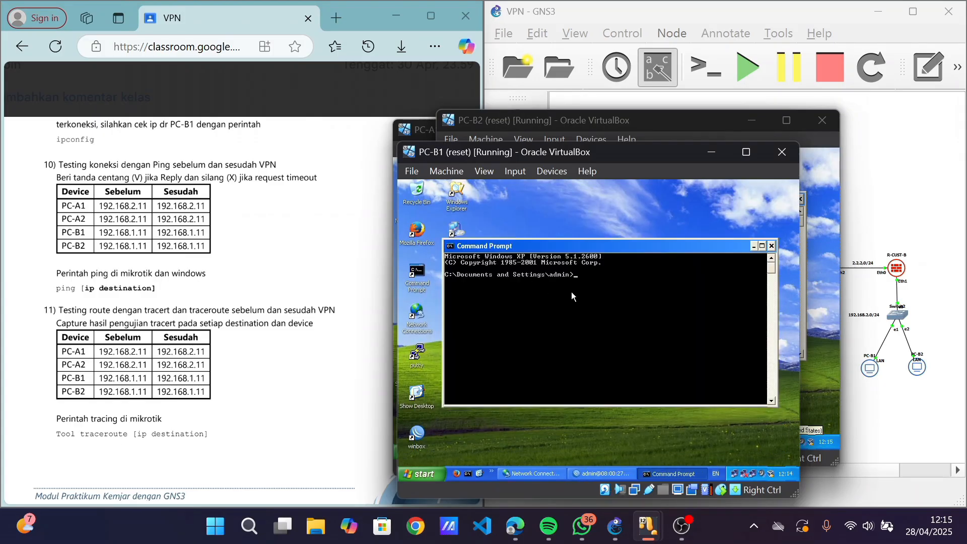
pyautogui.write('ping 192.168.1.11')
pyautogui.press('Return')
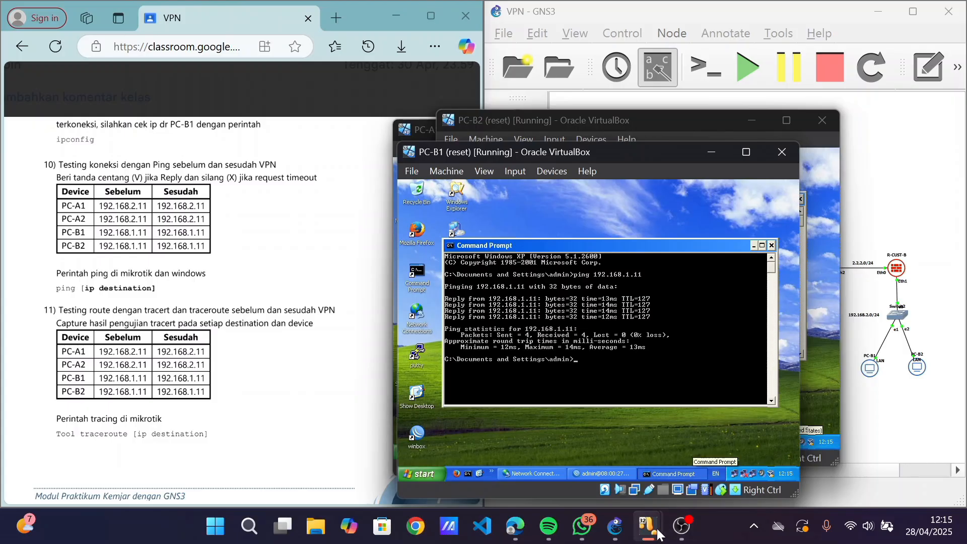
# On PC-A1, ping 192.168.2.11 from a Command Prompt; it times out with 100% loss.
pyautogui.moveTo(656, 530)
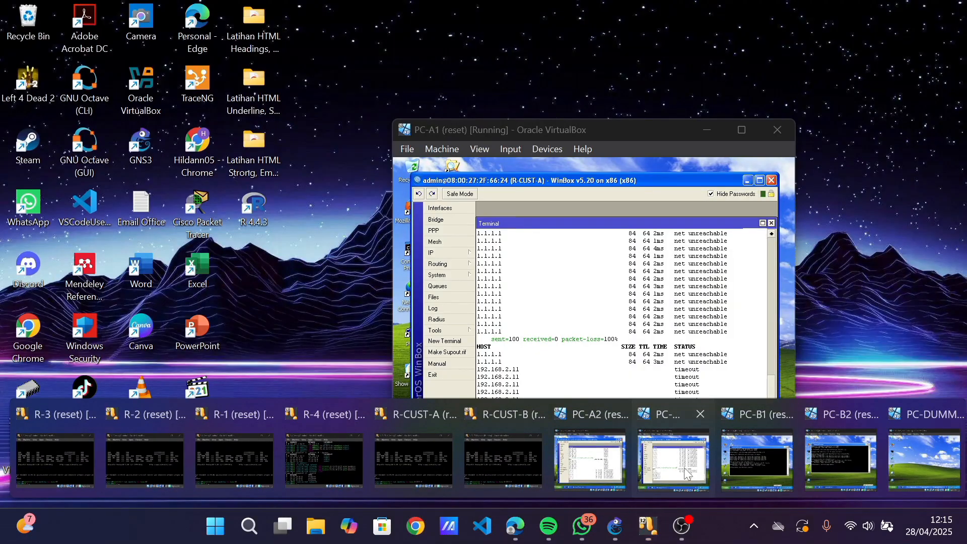
pyautogui.click(689, 487)
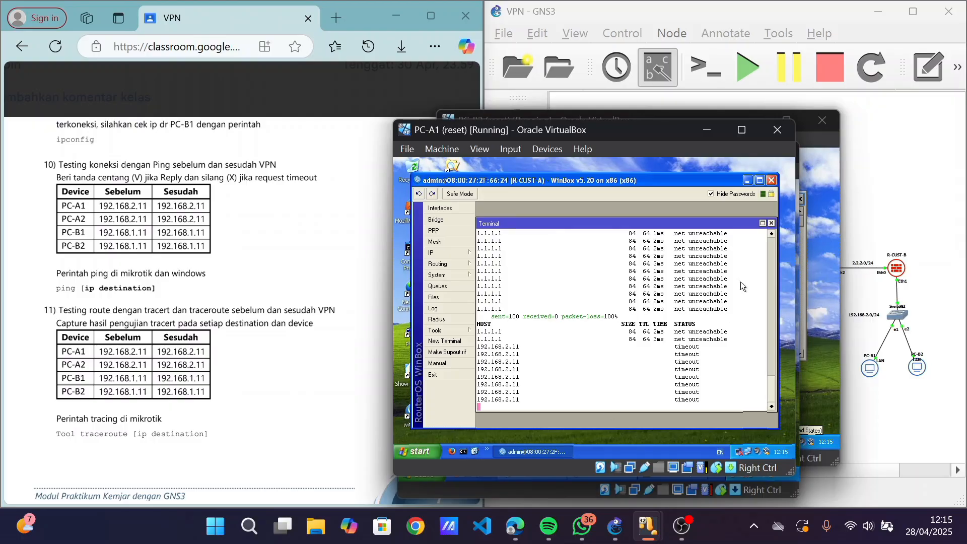
pyautogui.click(534, 452)
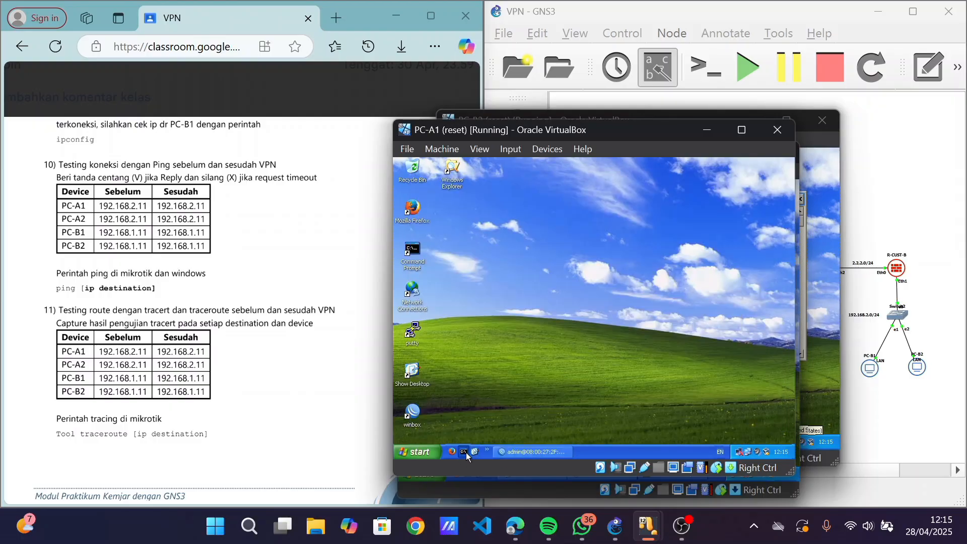
pyautogui.click(464, 452)
pyautogui.write('ping 19')
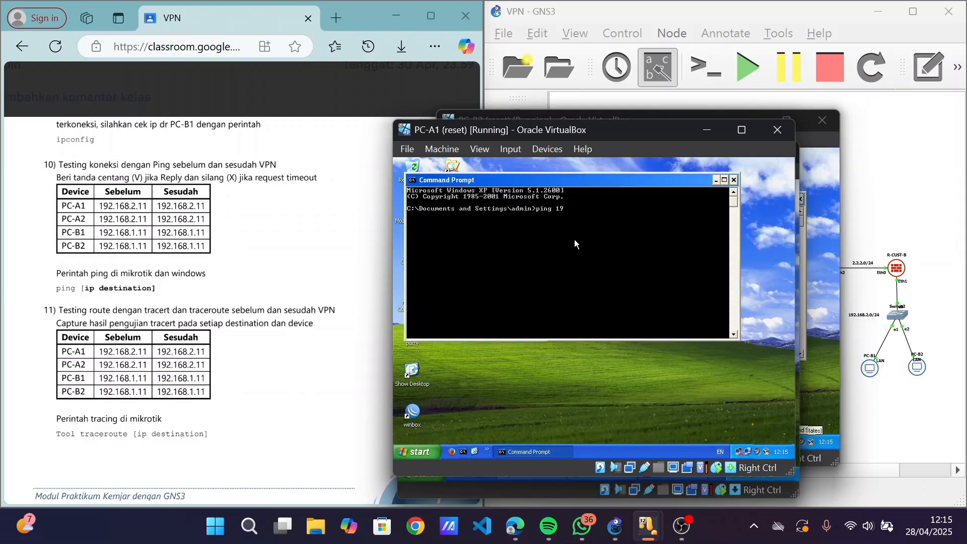
pyautogui.write('2.168.2.11')
pyautogui.press('Return')
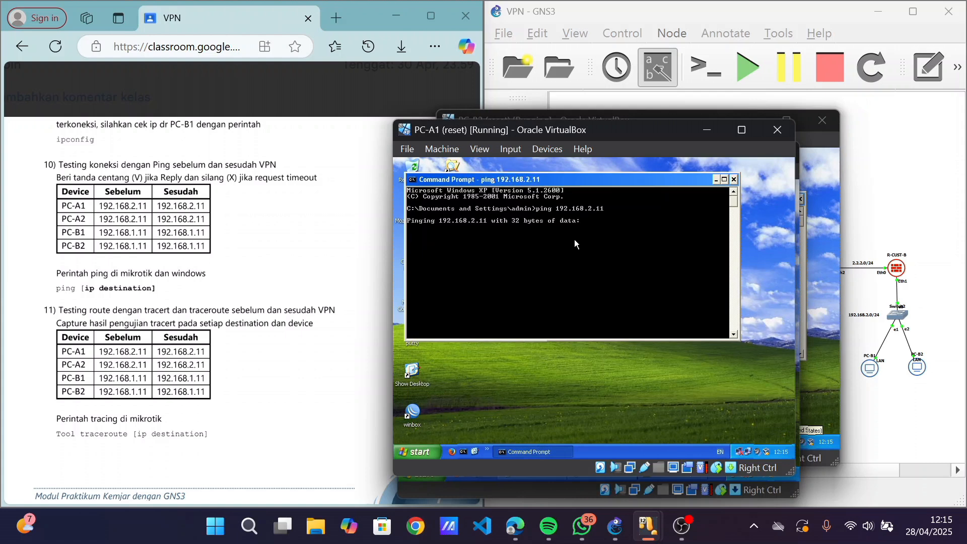
# On PC-A2, ping 192.168.2.11, then close the console and minimize the PC-A2 window.
pyautogui.moveTo(647, 534)
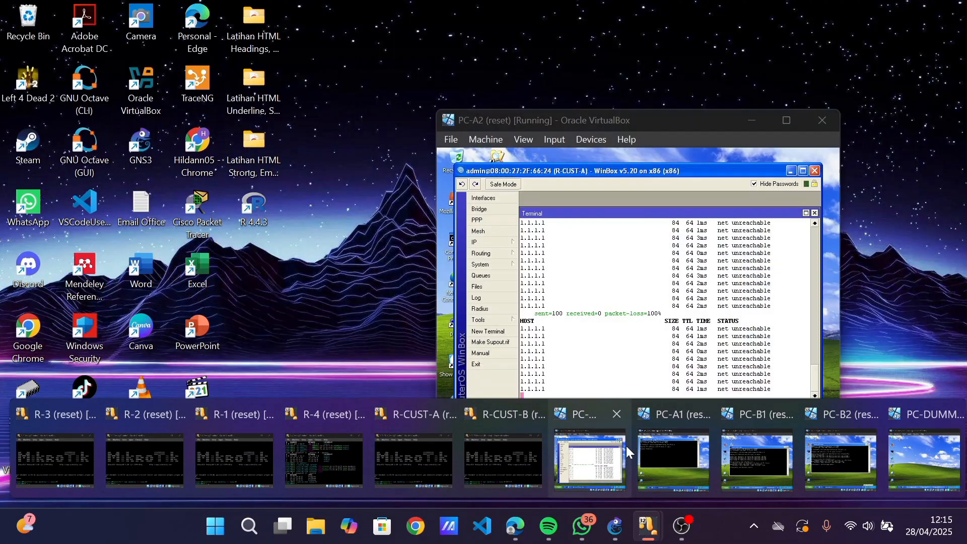
pyautogui.click(627, 449)
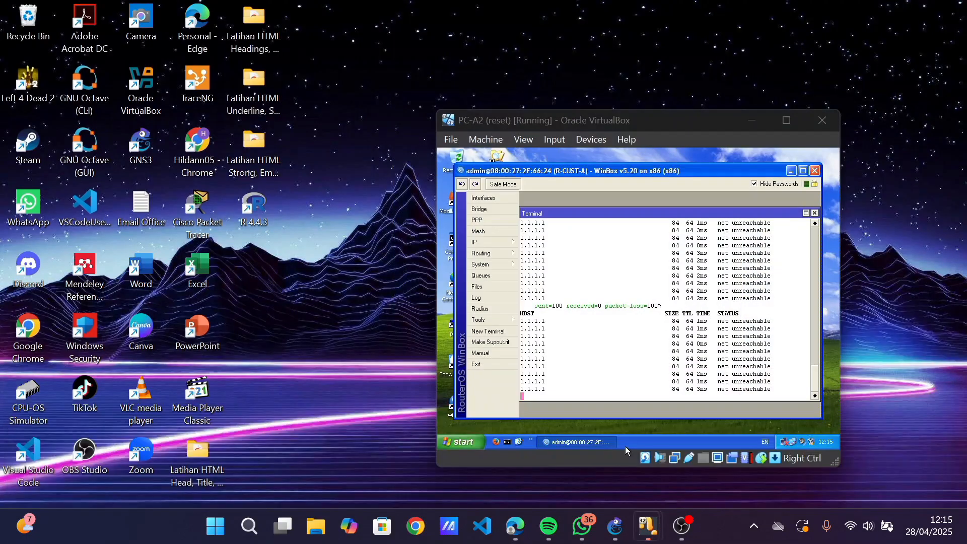
pyautogui.click(506, 441)
pyautogui.click(506, 442)
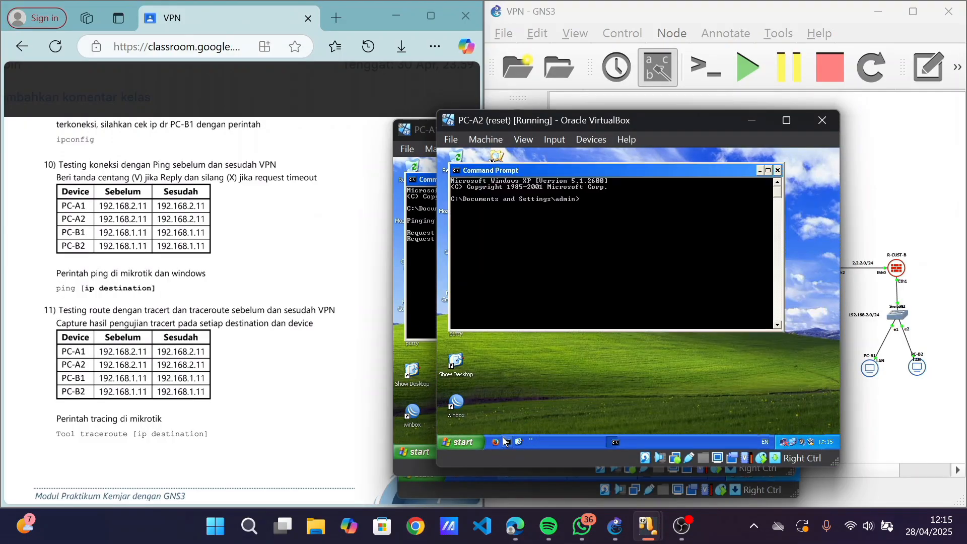
pyautogui.write('ping 19')
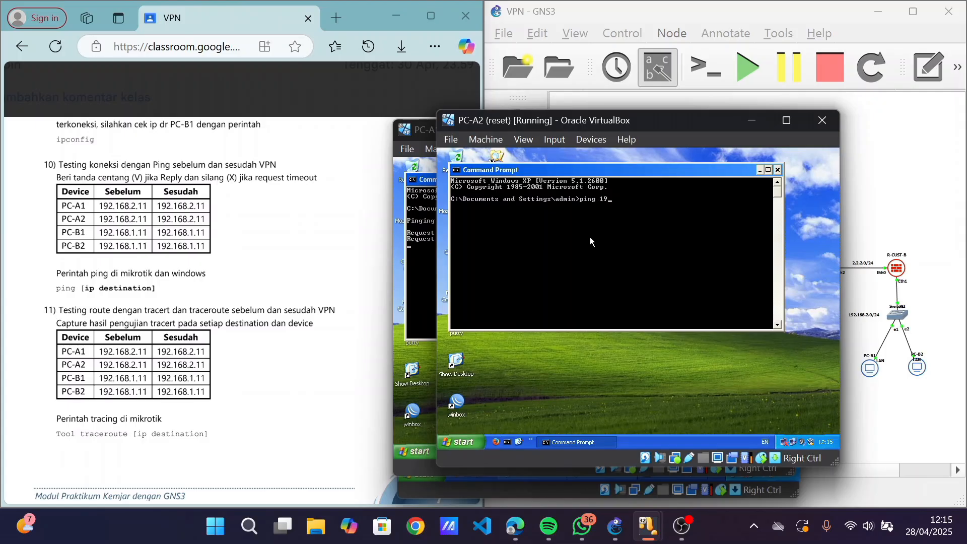
pyautogui.write('2.168.2.1,')
pyautogui.press('Return')
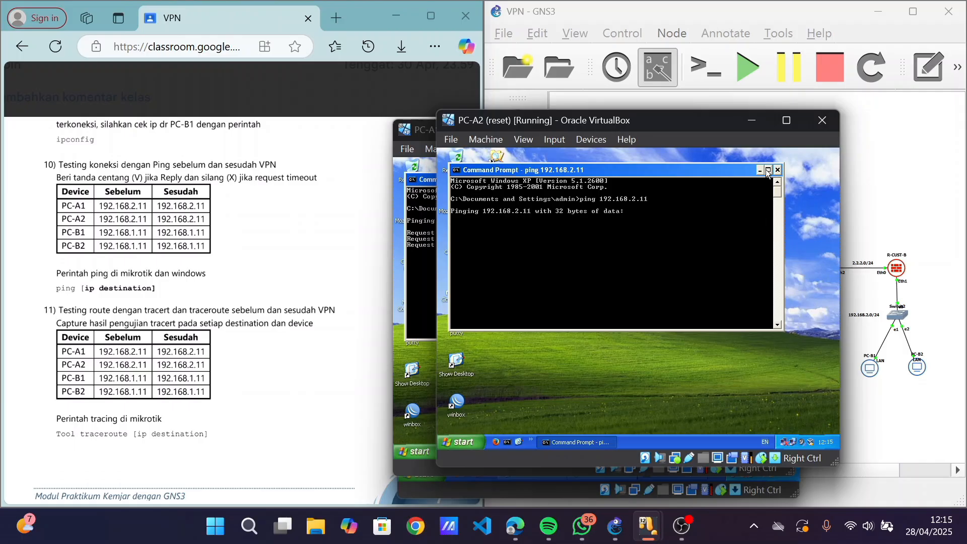
pyautogui.click(778, 169)
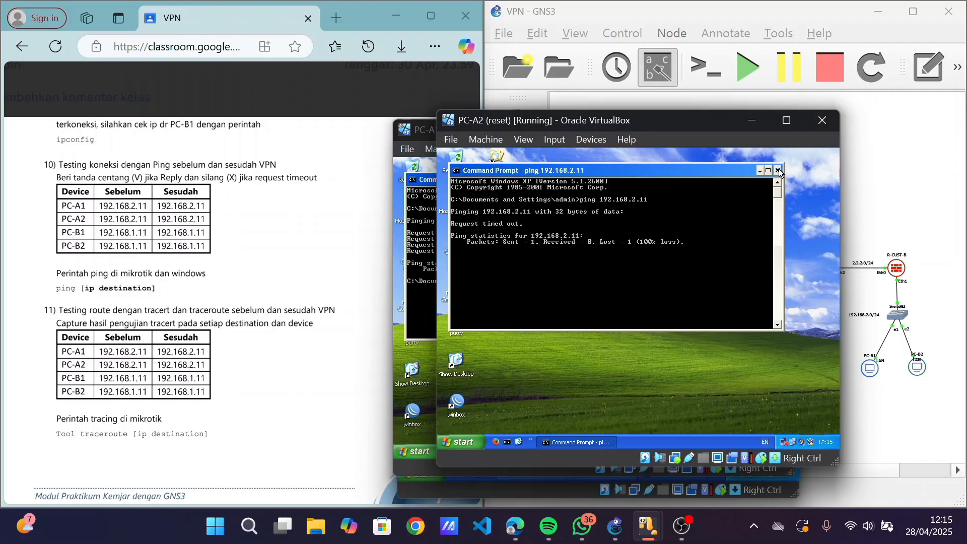
pyautogui.click(757, 120)
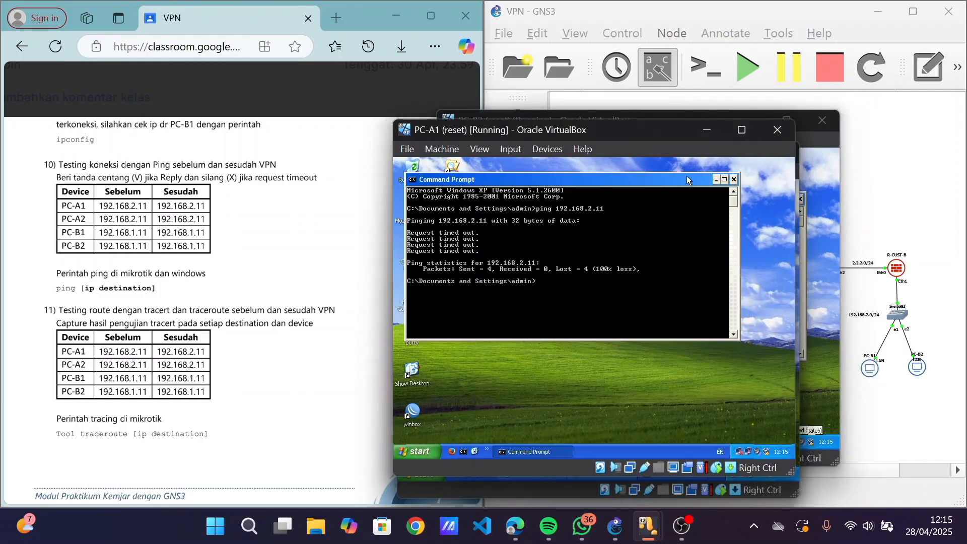
# Close PC-A1's Command Prompt and minimize the PC-A1, PC-B1 and PC-B2 VM windows.
pyautogui.click(733, 180)
pyautogui.click(707, 132)
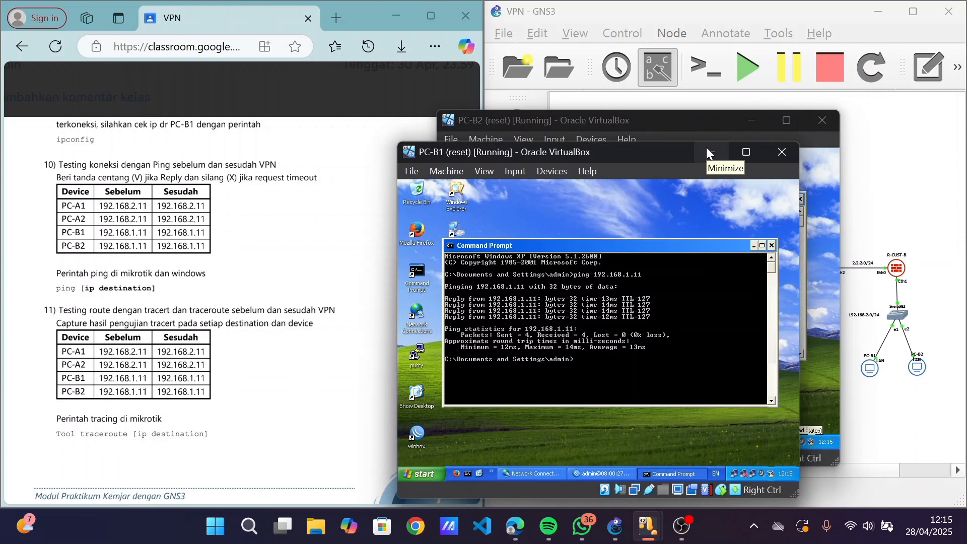
pyautogui.click(754, 249)
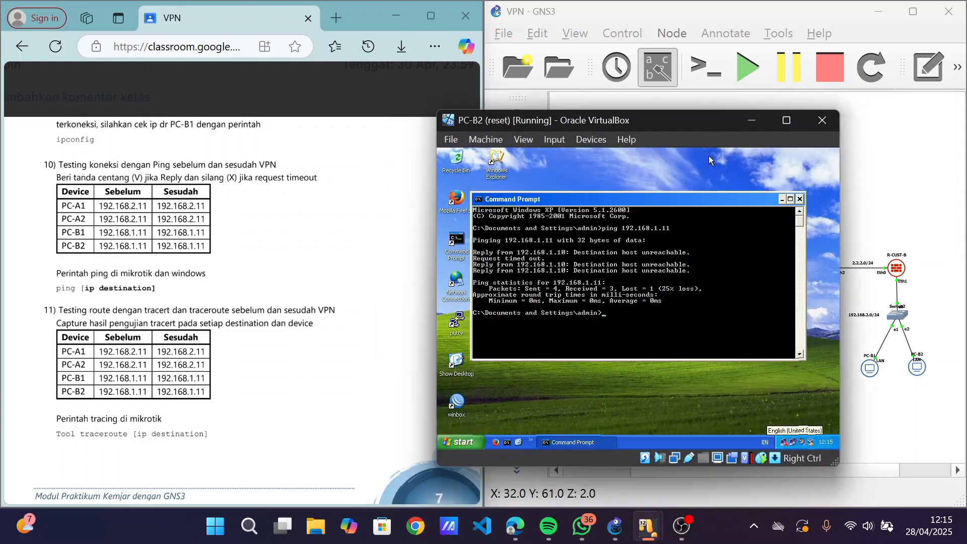
pyautogui.click(710, 152)
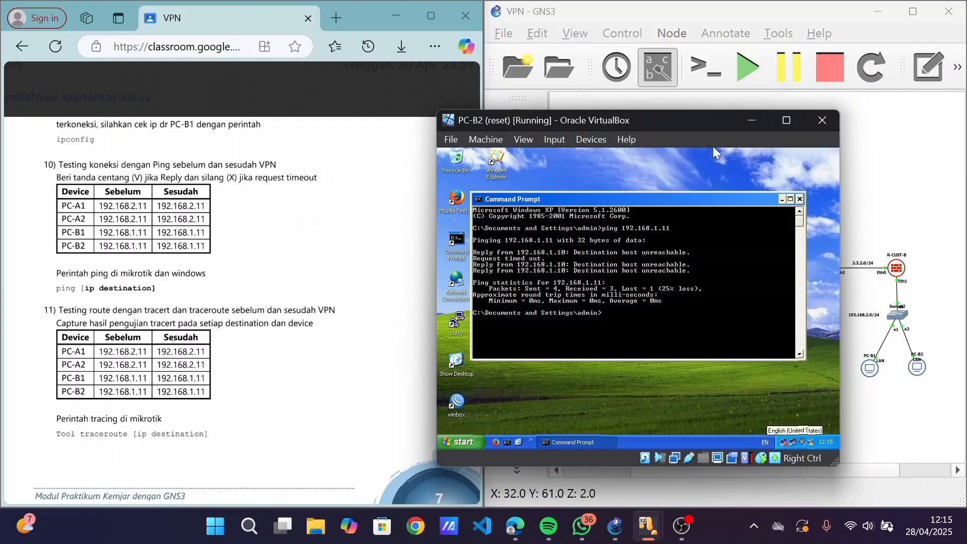
pyautogui.click(741, 128)
pyautogui.scroll(1, 257, 310)
pyautogui.scroll(1, 256, 310)
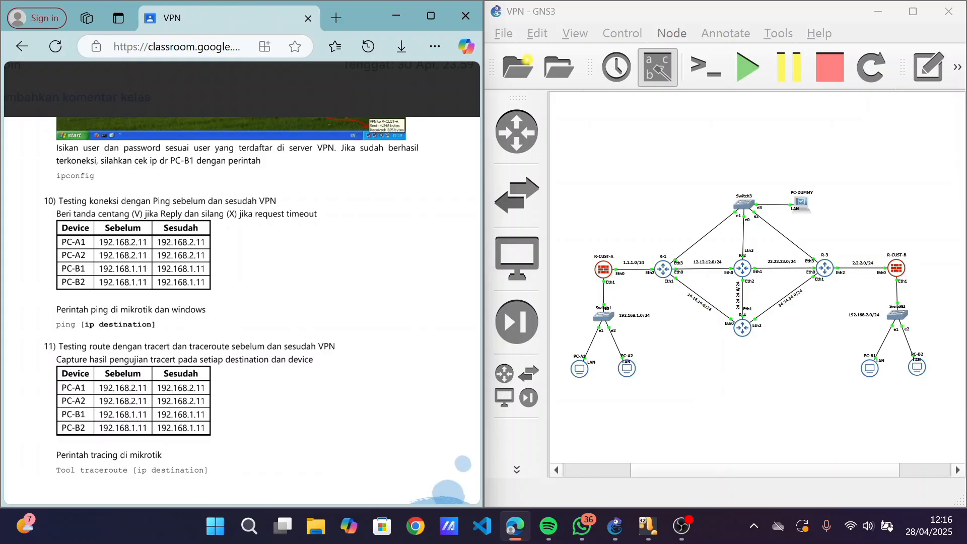
pyautogui.scroll(-1, 257, 311)
pyautogui.scroll(-1, 257, 310)
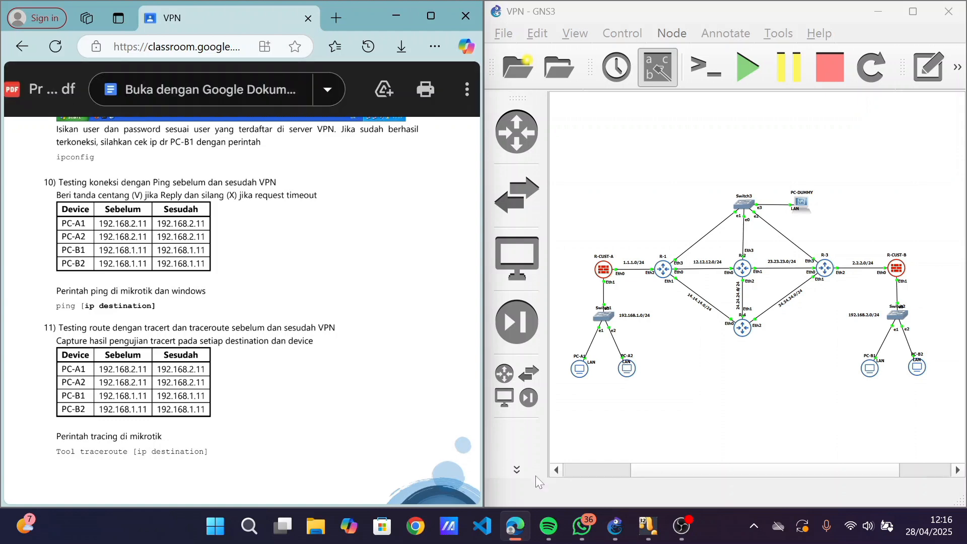
# Open and close WinBox Loader on PC-A1 without connecting, then minimize PC-A1 again.
pyautogui.moveTo(640, 533)
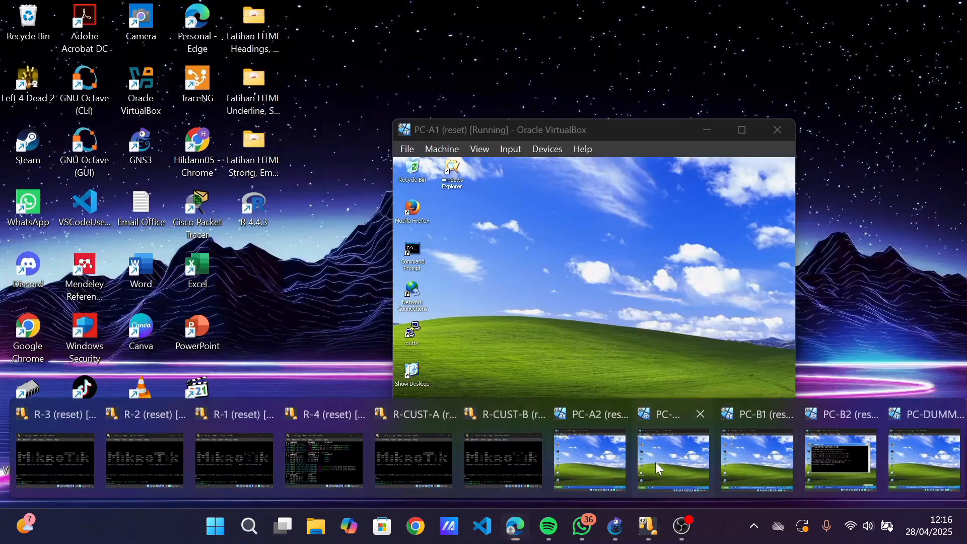
pyautogui.click(656, 468)
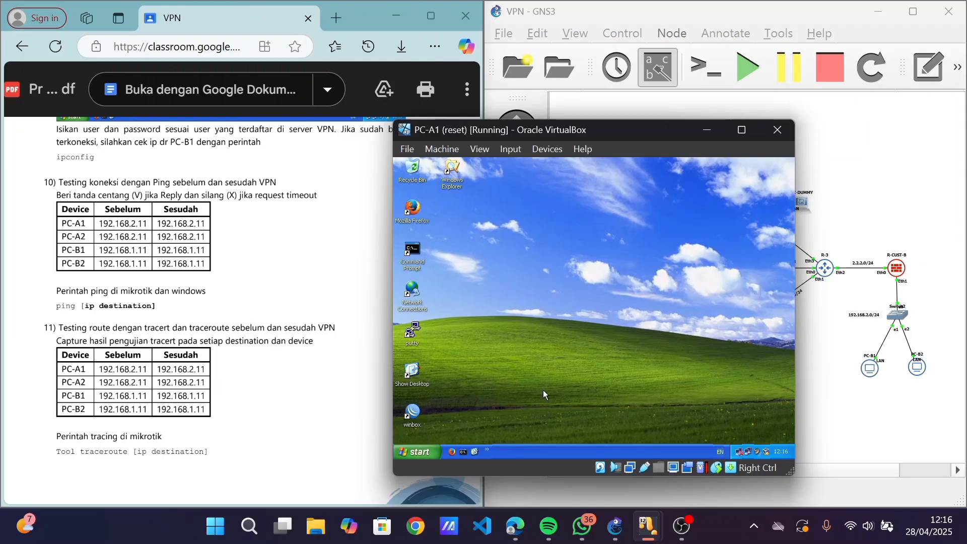
pyautogui.click(413, 420)
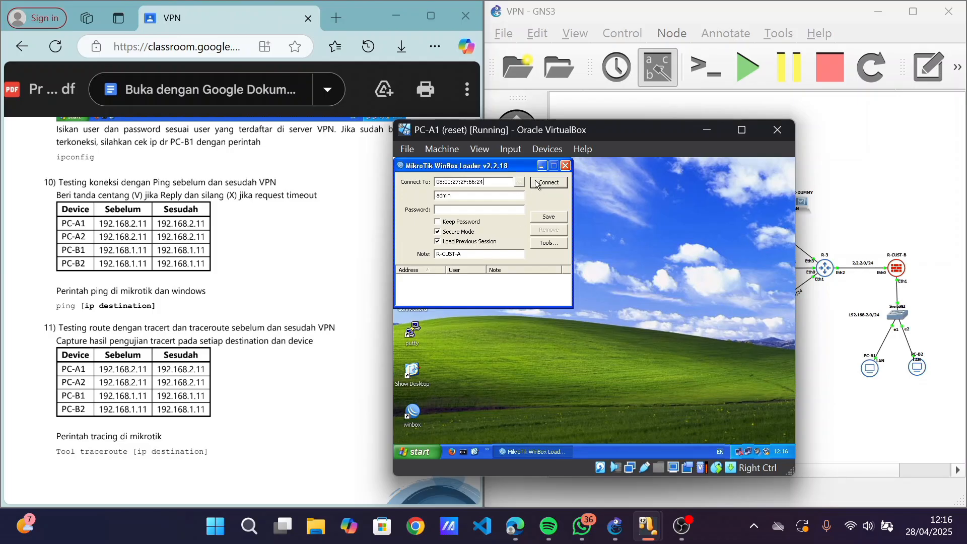
pyautogui.click(566, 167)
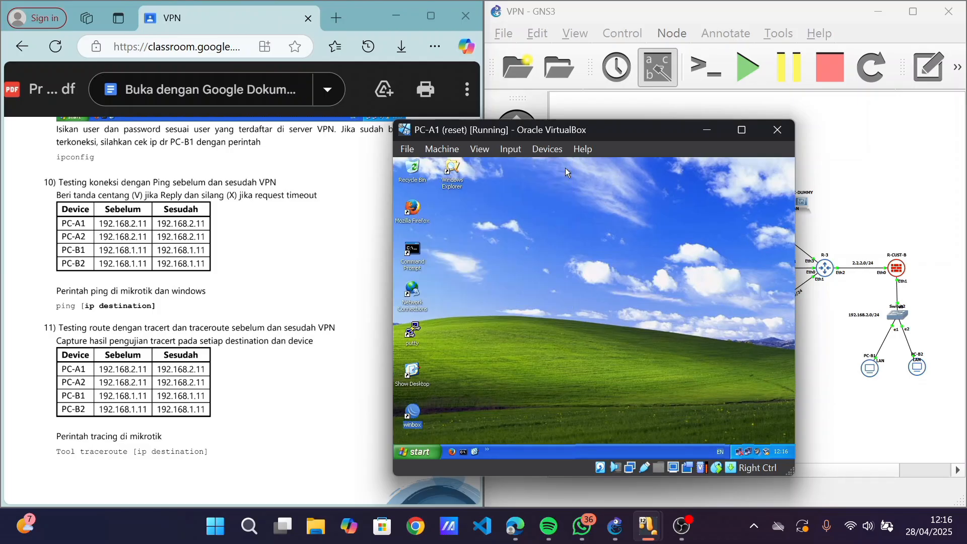
pyautogui.click(707, 132)
# Run tracert 192.168.1.11 on PC-B1, two hops via 10.10.10.1, and move its window left.
pyautogui.moveTo(657, 525)
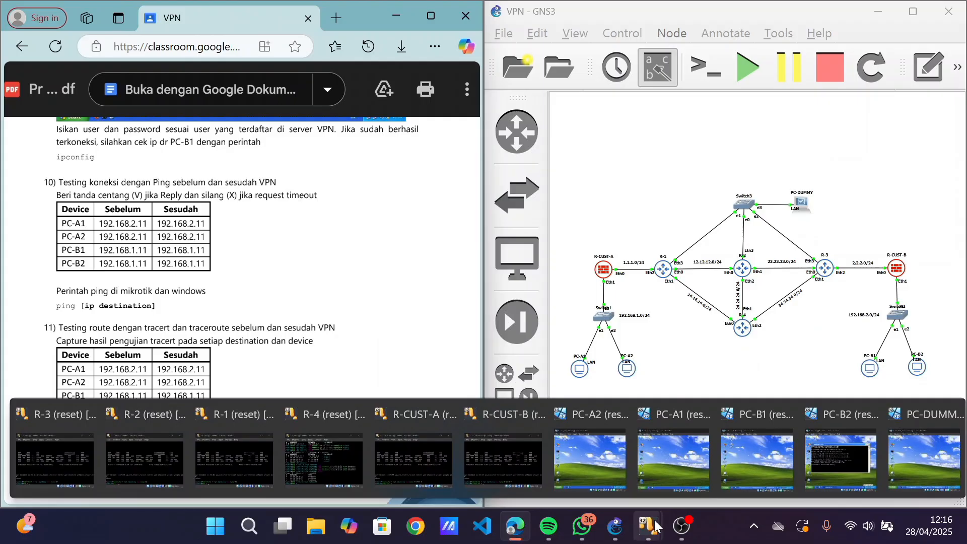
pyautogui.click(740, 470)
pyautogui.click(670, 474)
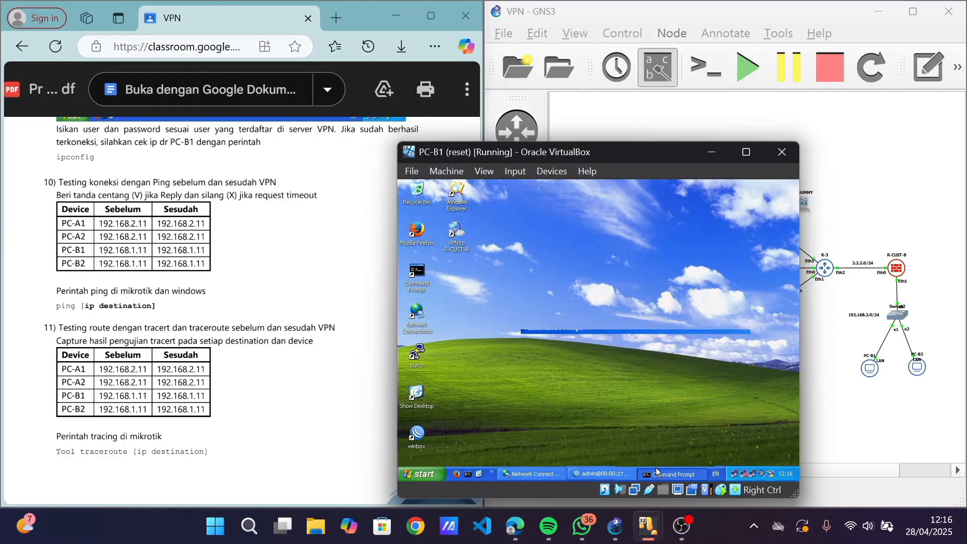
pyautogui.write('tra')
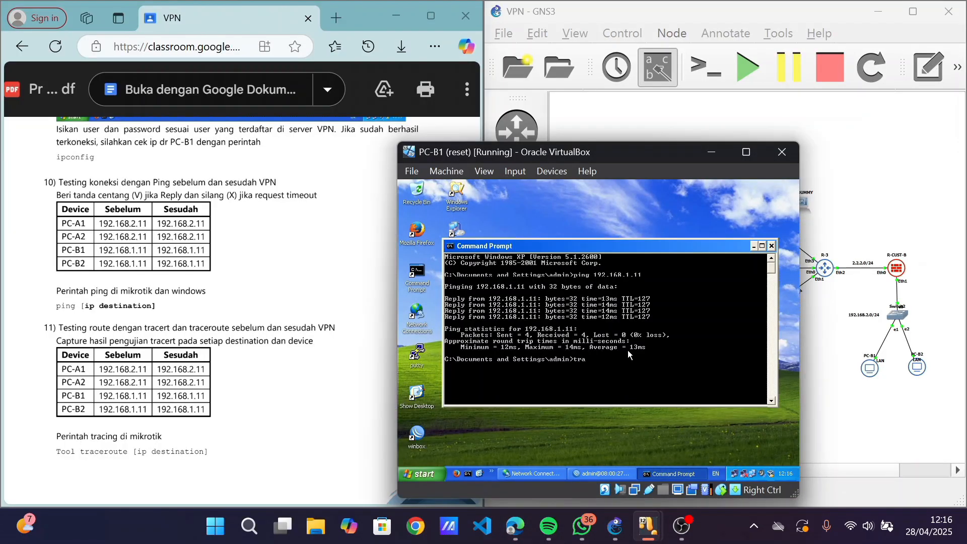
pyautogui.write('cert 192.168.1.11')
pyautogui.press('Return')
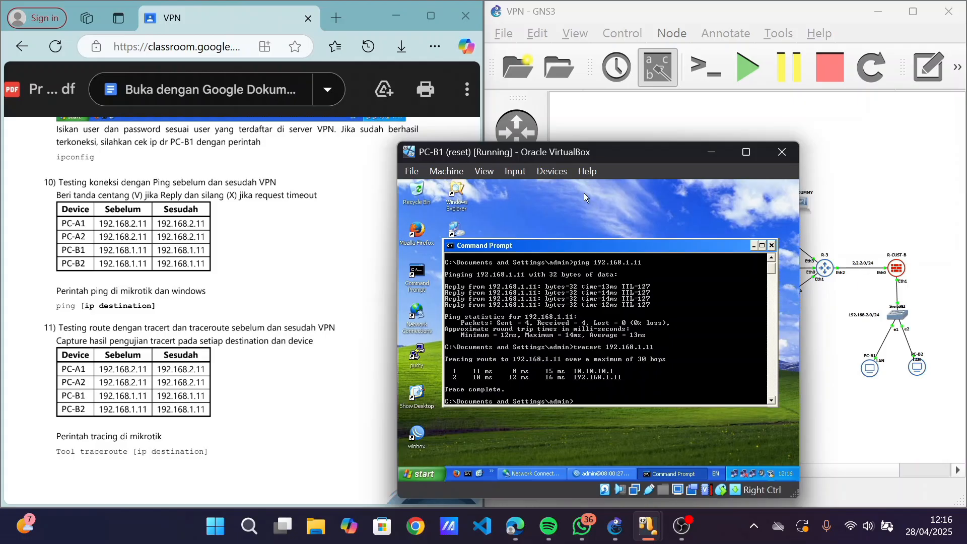
pyautogui.moveTo(564, 152); pyautogui.dragTo(234, 132)
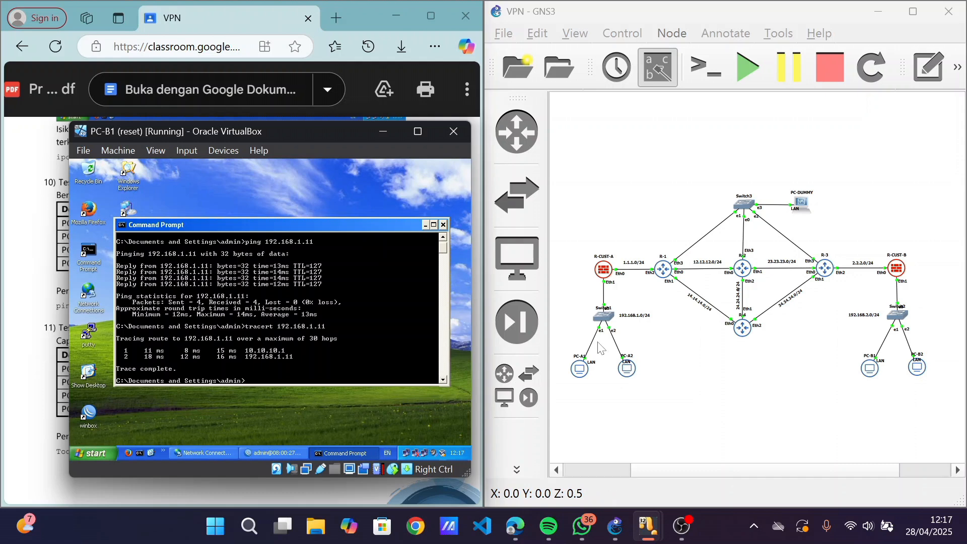
# Close PC-B1's Command Prompt and minimize the PC-B1 VM window, revealing the GNS3 topology.
pyautogui.click(442, 226)
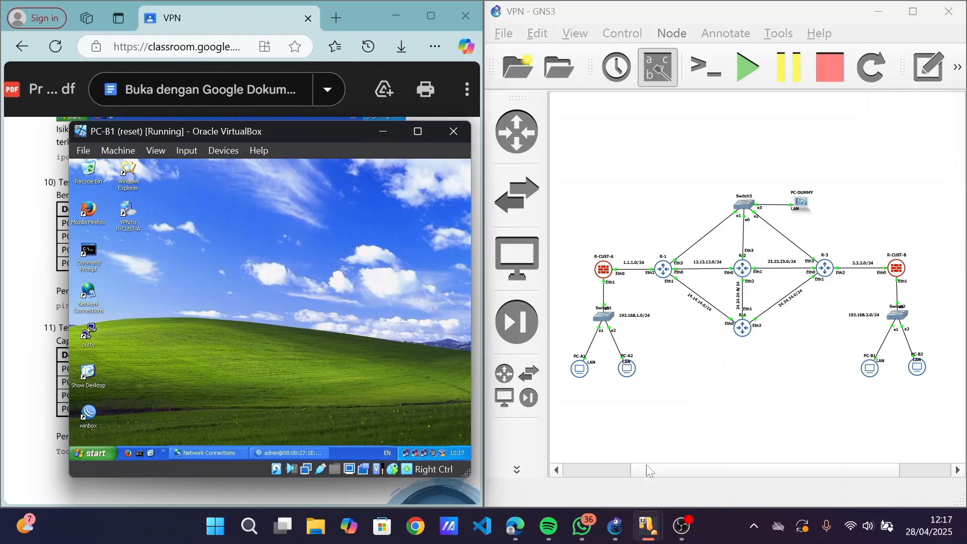
pyautogui.moveTo(649, 526)
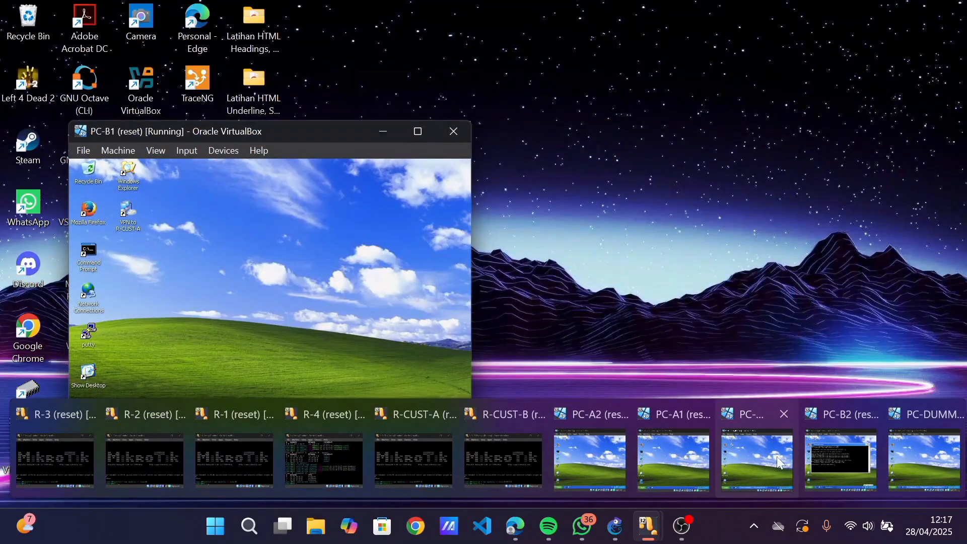
pyautogui.moveTo(875, 461)
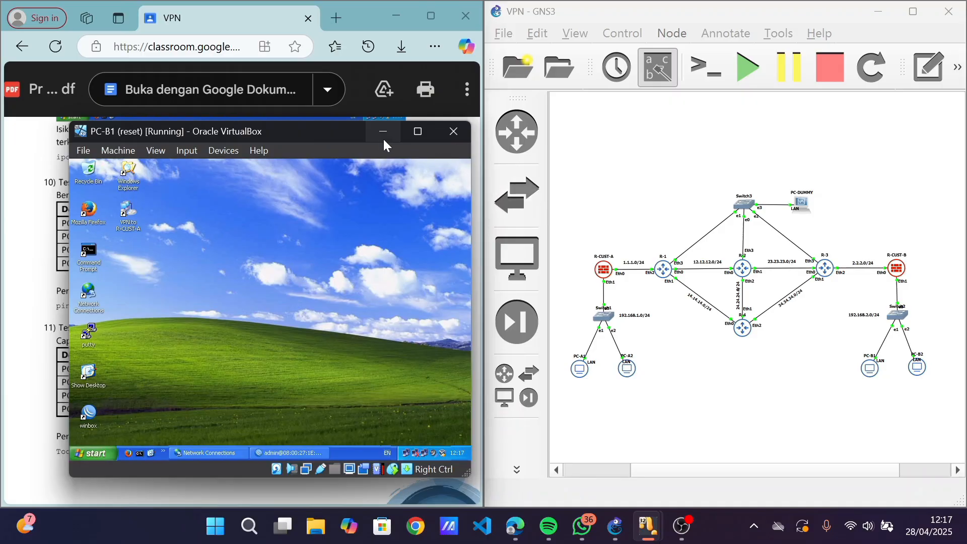
pyautogui.click(382, 132)
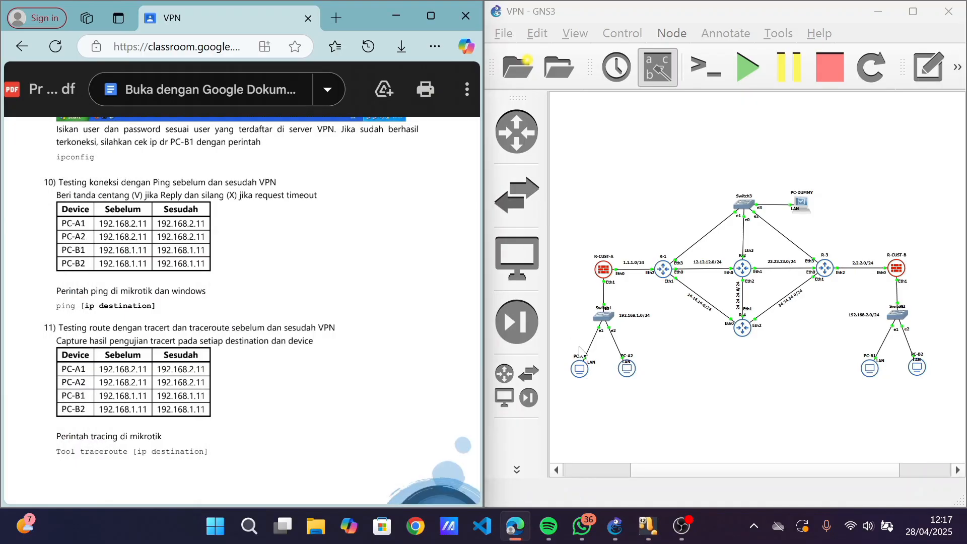